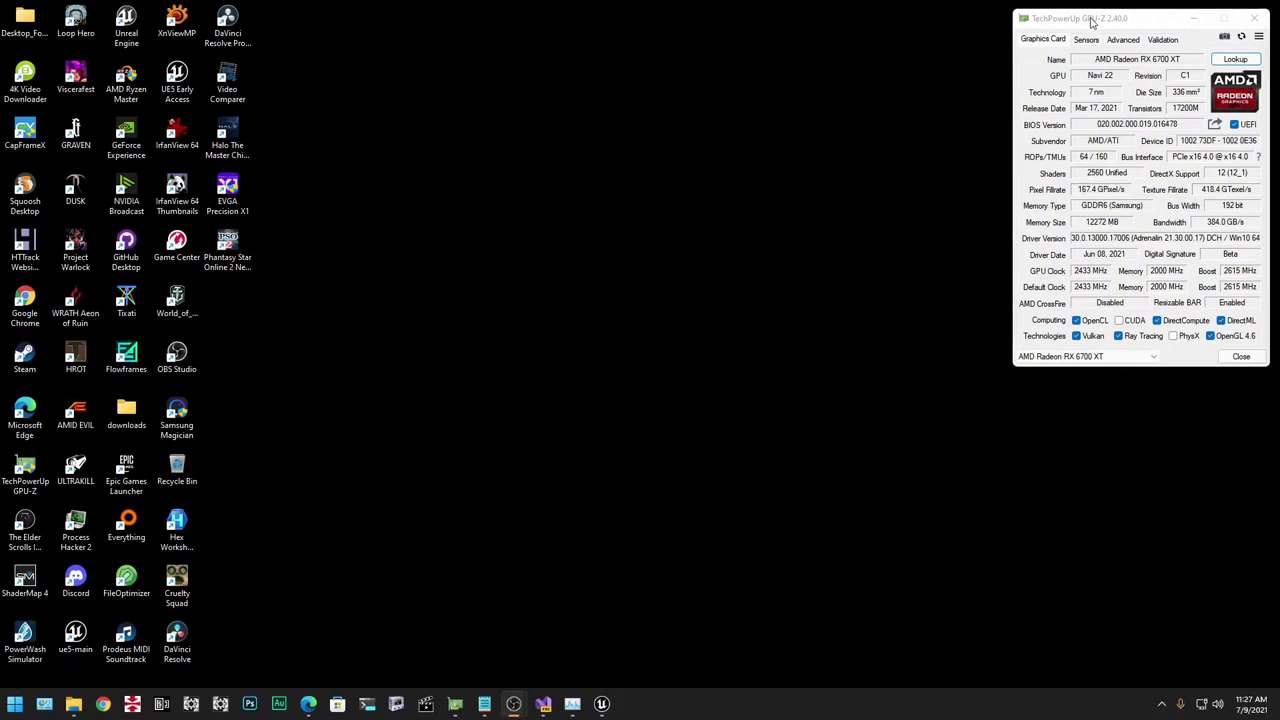
Move the GPU-Z window to the middle of the desktop to review the graphics card details.
left_click_drag(1089, 18, 634, 177)
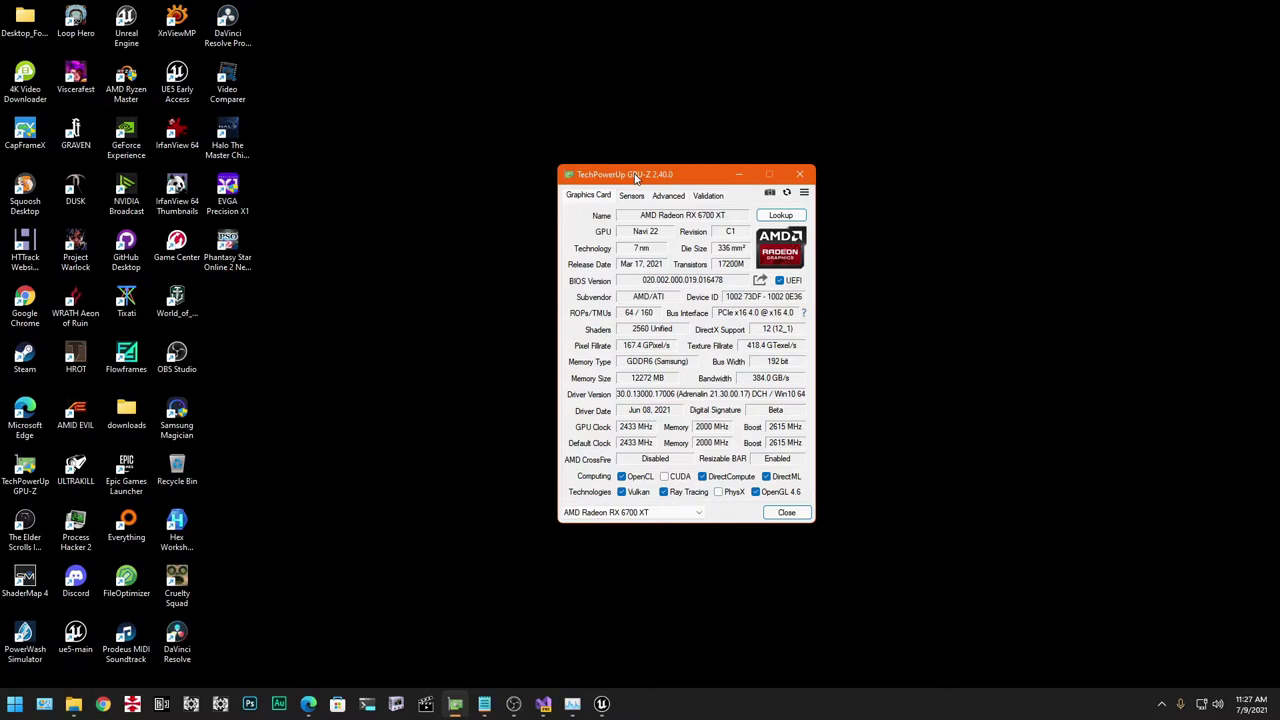
left_click_drag(636, 178, 553, 135)
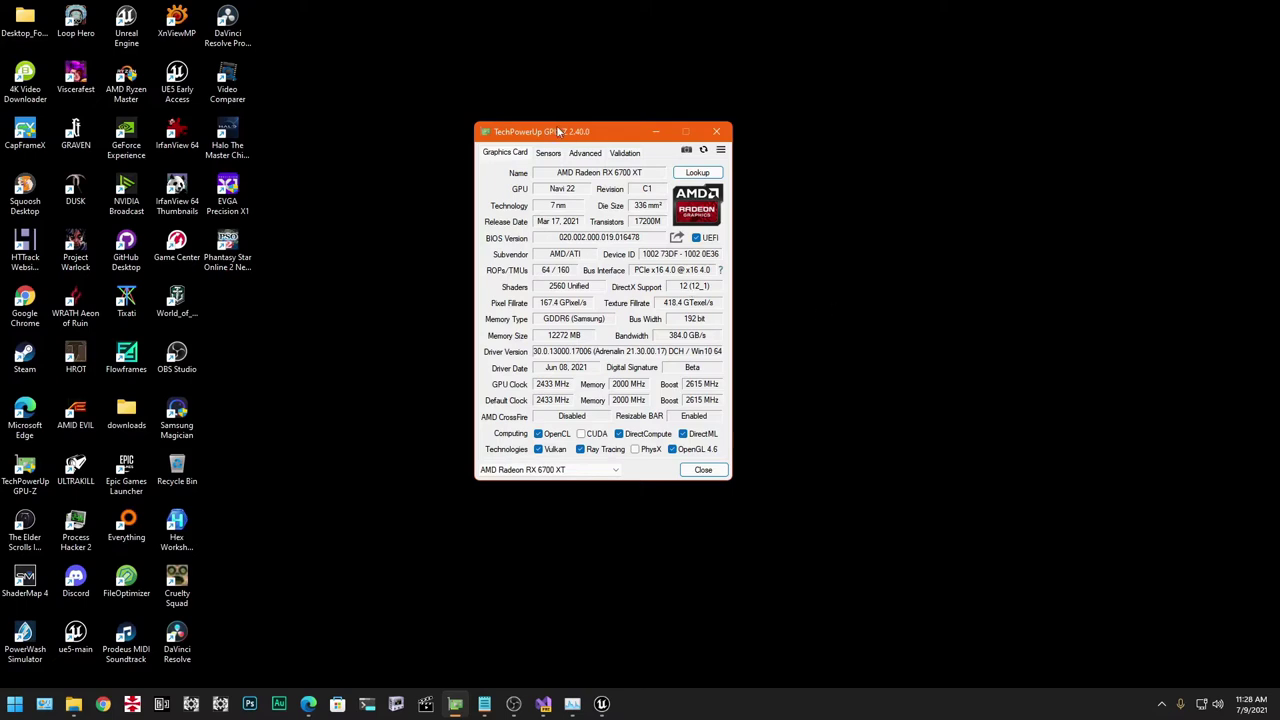
left_click_drag(558, 133, 582, 151)
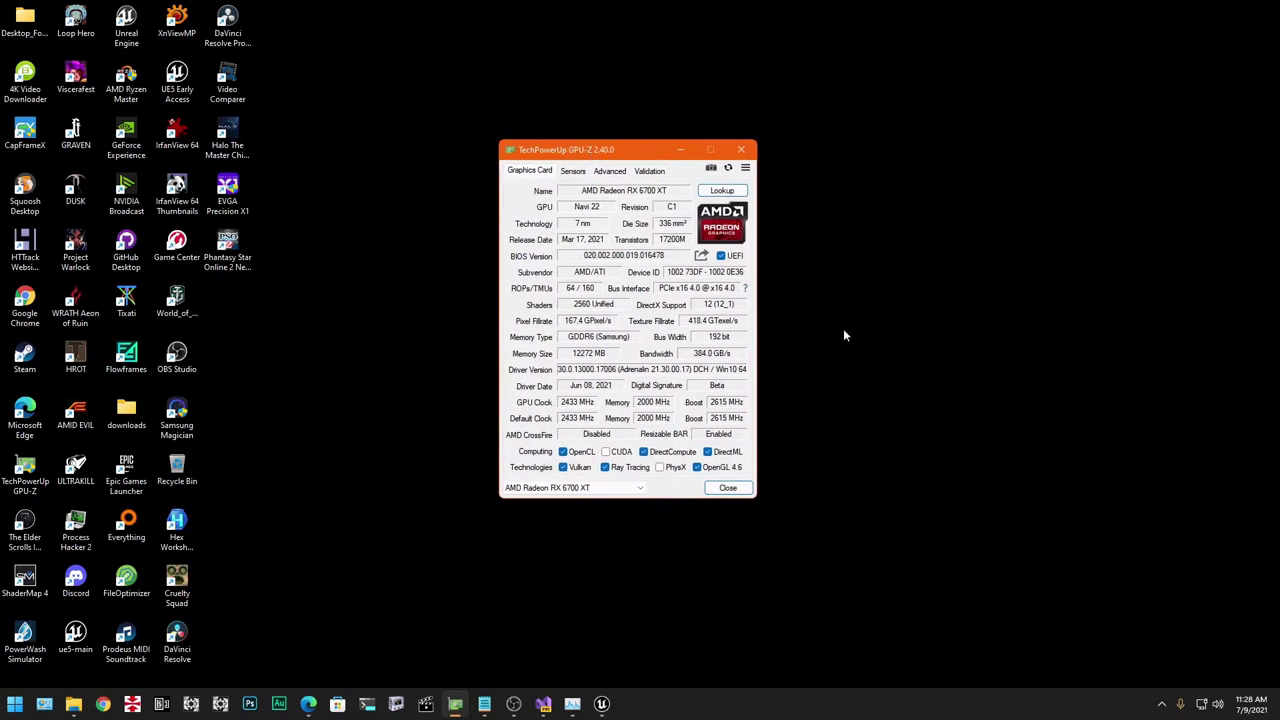
left_click_drag(601, 149, 616, 147)
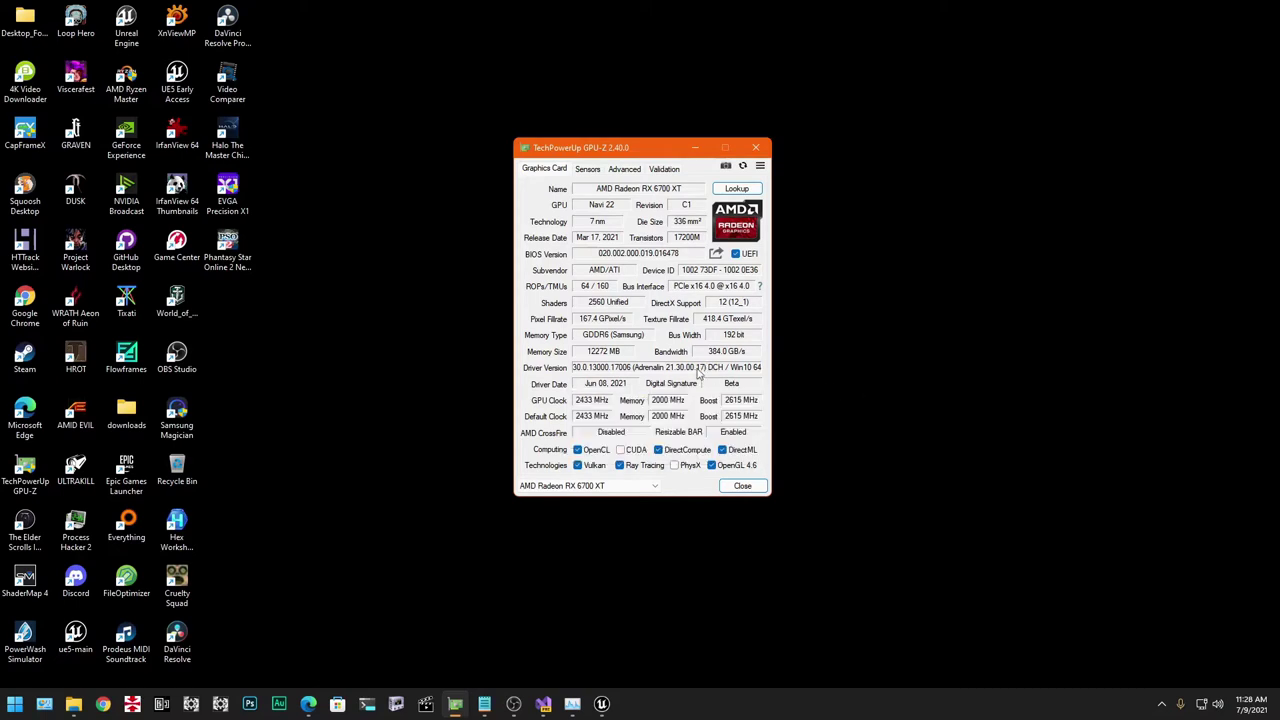
Display the WDDM section of GPU-Z's advanced information and move the window nearer the middle of the desktop.
left_click(625, 169)
left_click(470, 94)
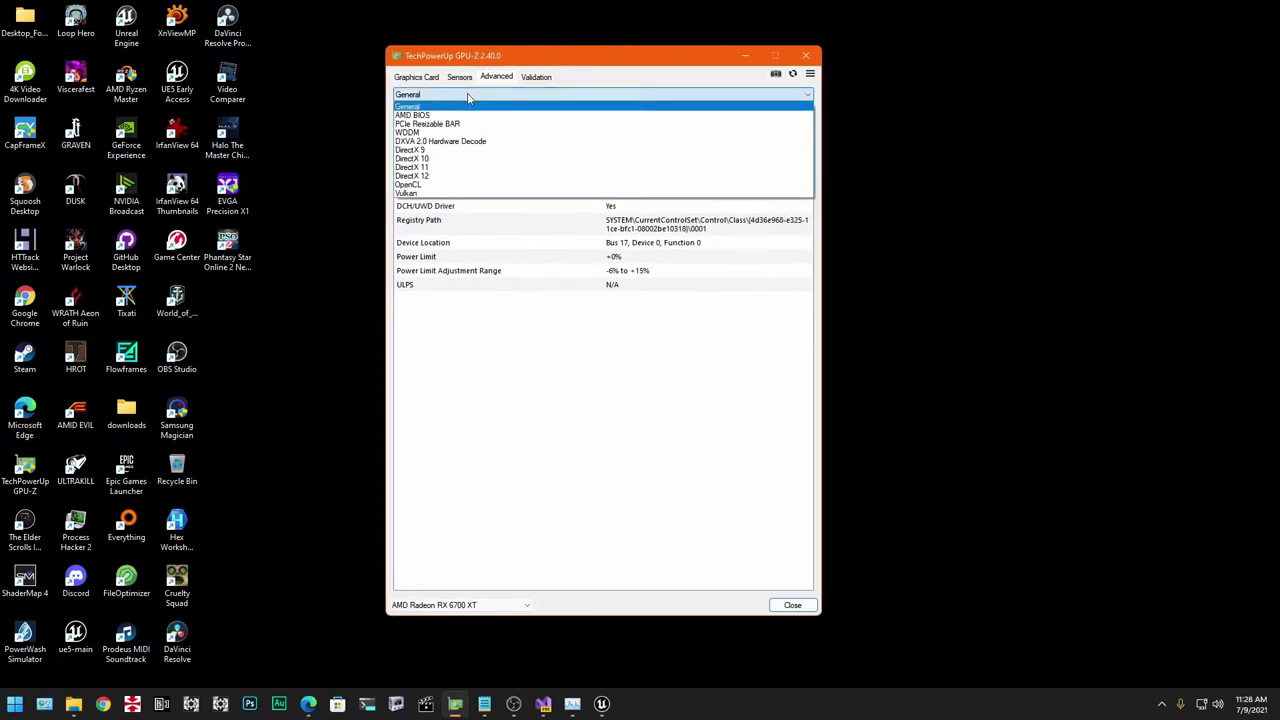
left_click(442, 138)
left_click_drag(620, 61, 720, 108)
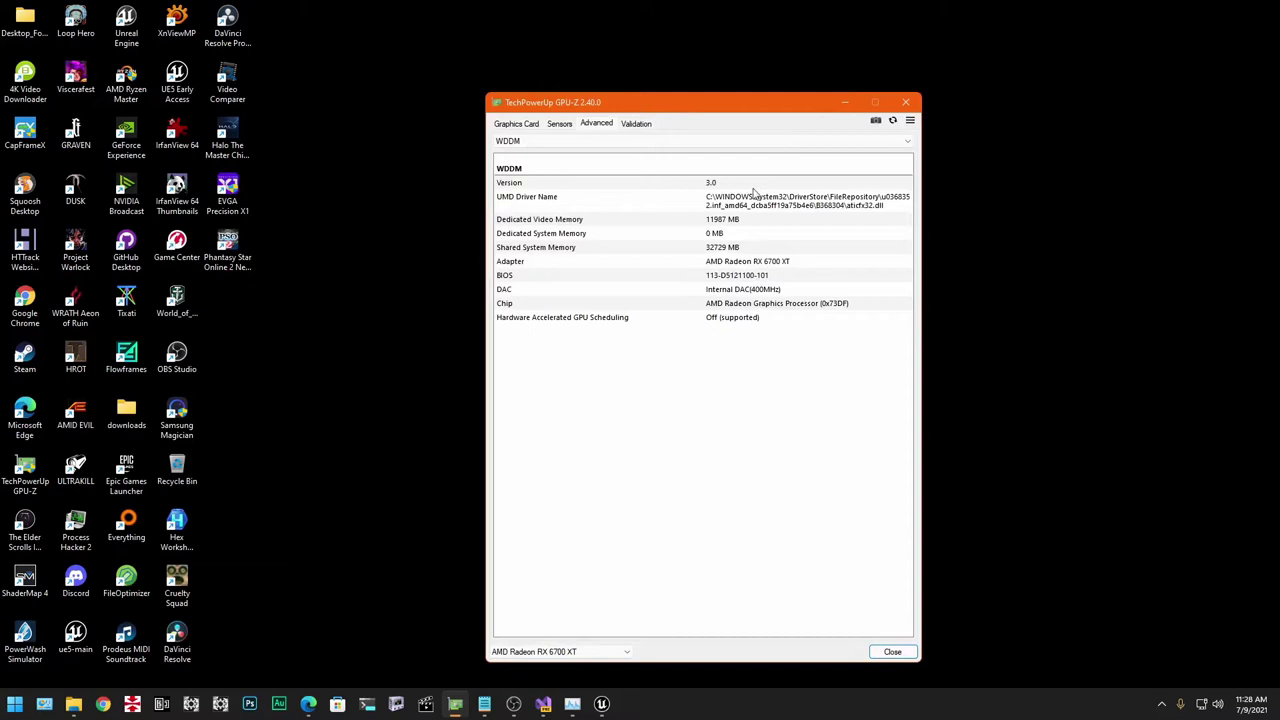
Return to GPU-Z's graphics card overview and minimize the window.
left_click(510, 123)
left_click_drag(568, 101, 602, 181)
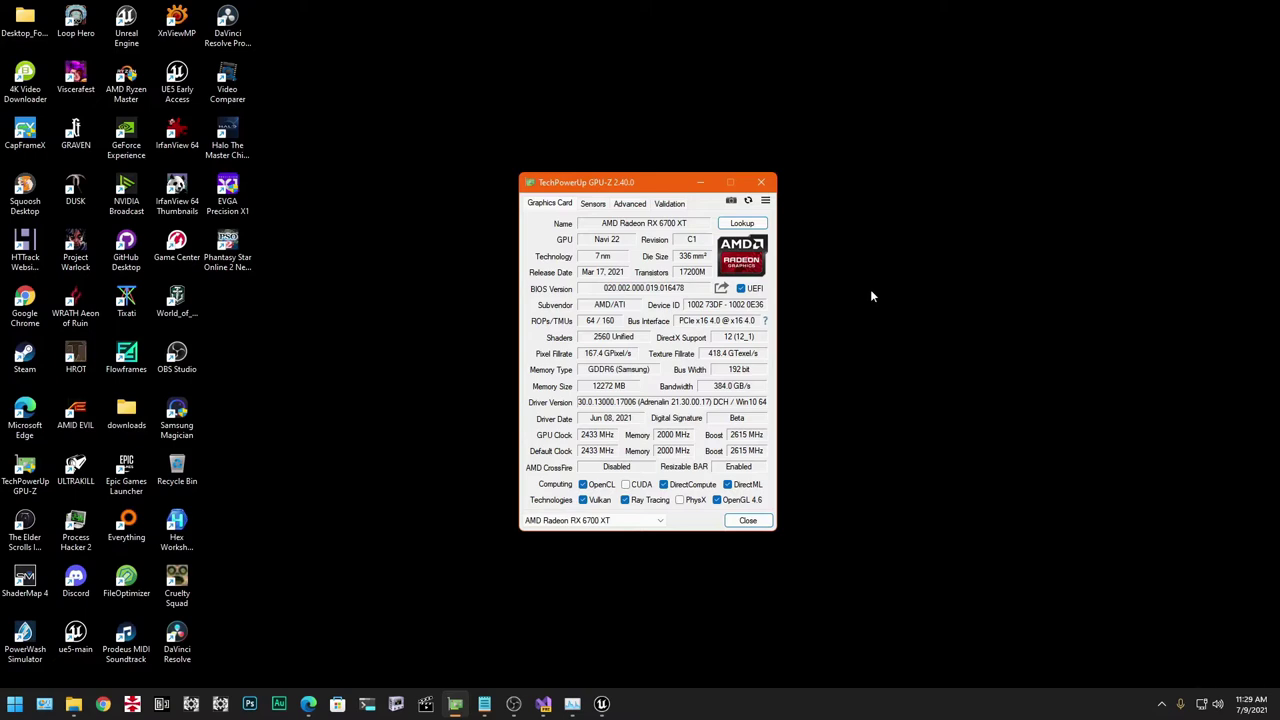
left_click_drag(592, 183, 675, 160)
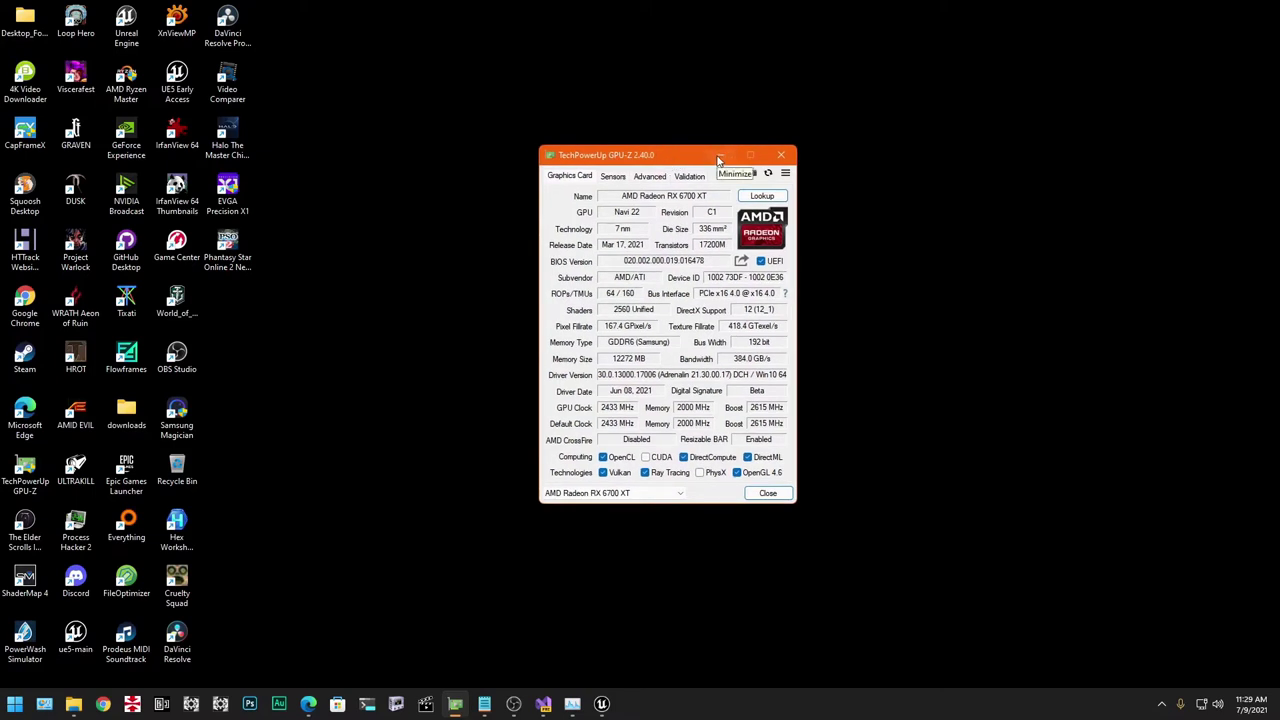
left_click(719, 157)
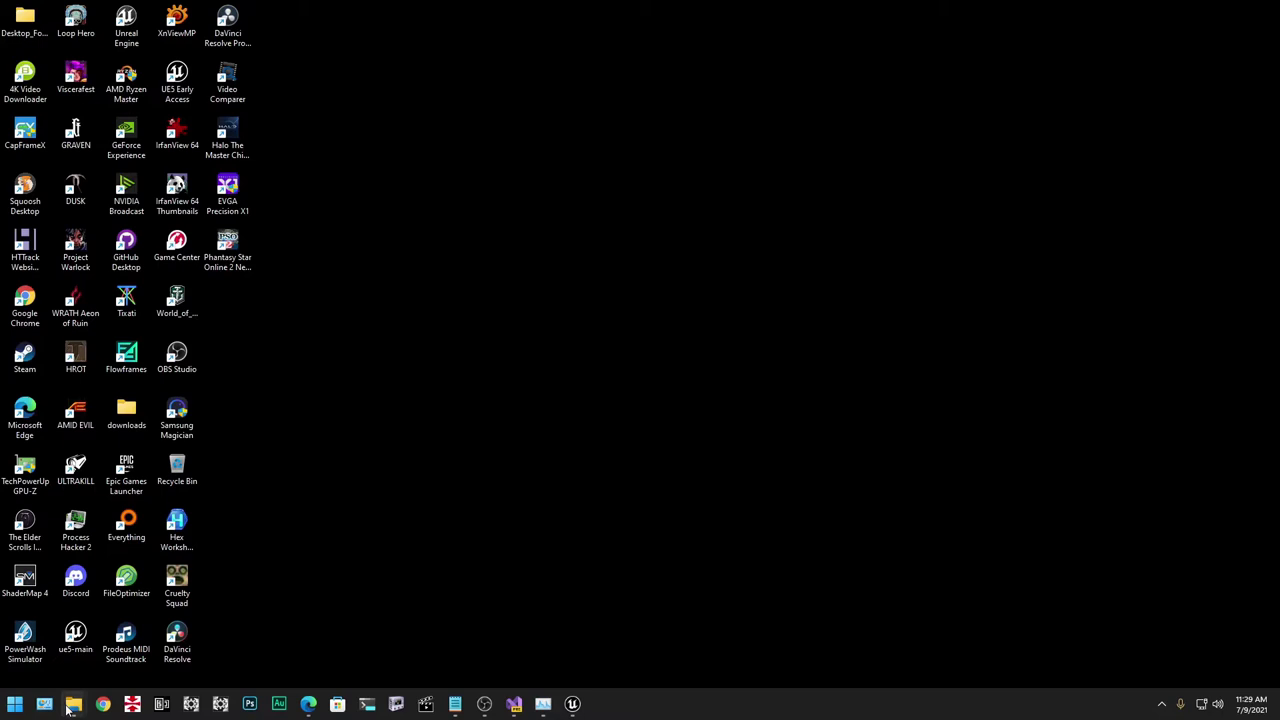
Bring up the File Explorer window and look through the Backup folder inside C:\newuegit.
mouse_move(73, 704)
left_click(80, 629)
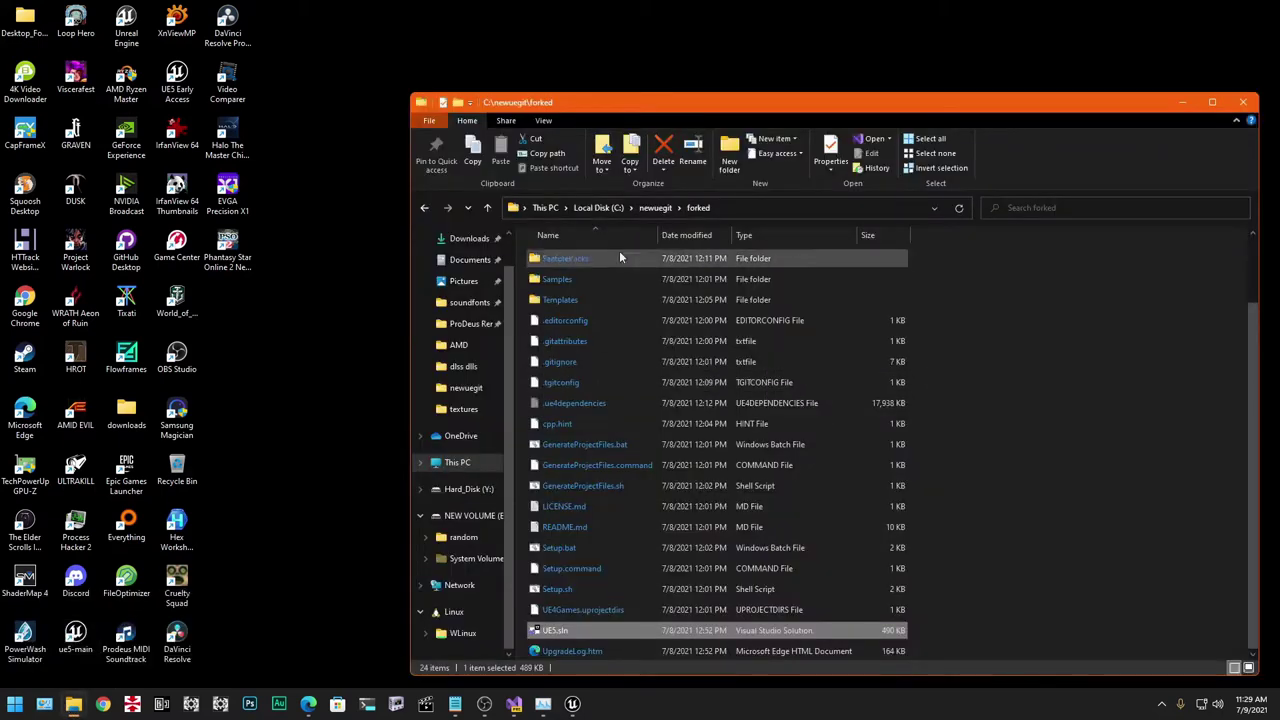
left_click(487, 209)
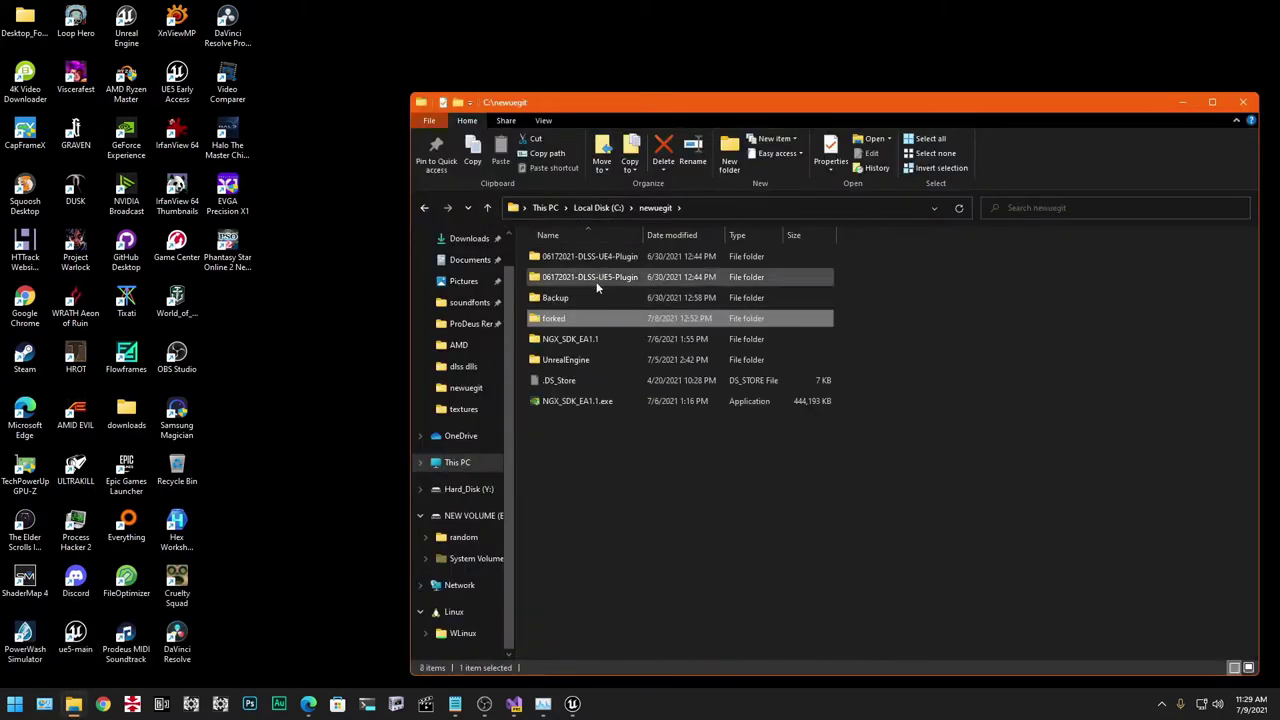
double_click(560, 298)
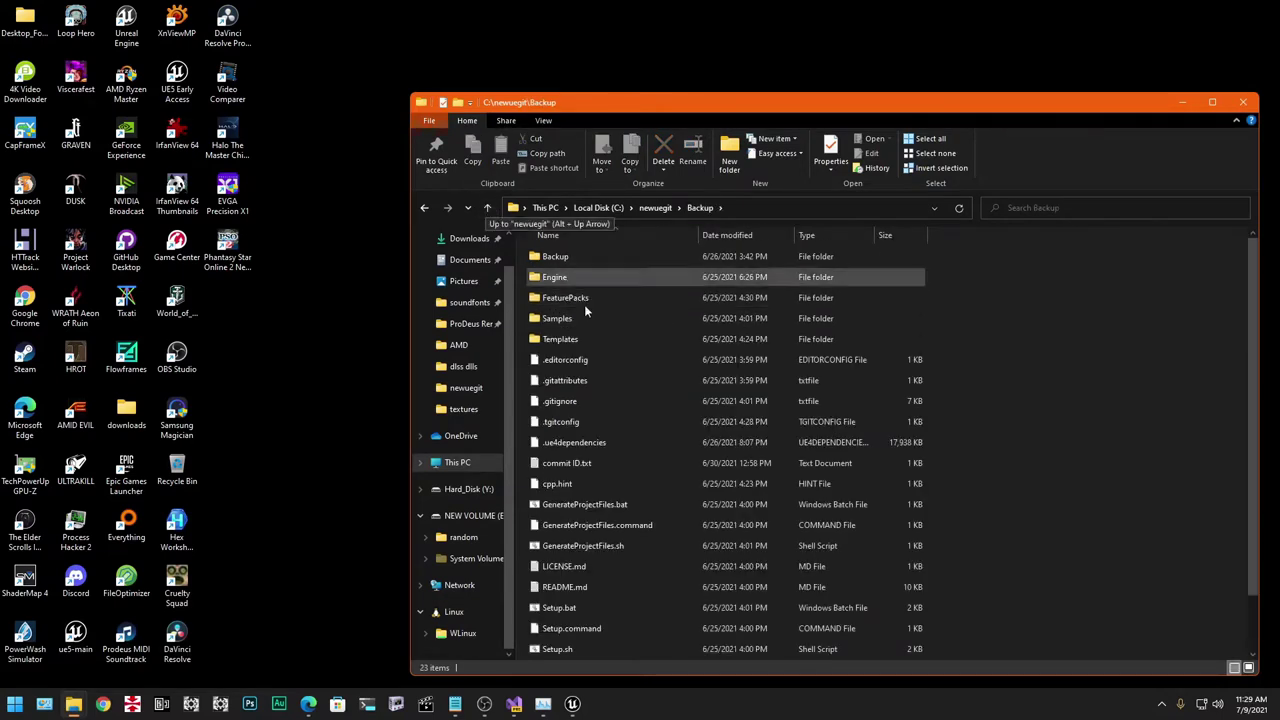
scroll(626, 489, "down", 1)
scroll(610, 365, "up", 2)
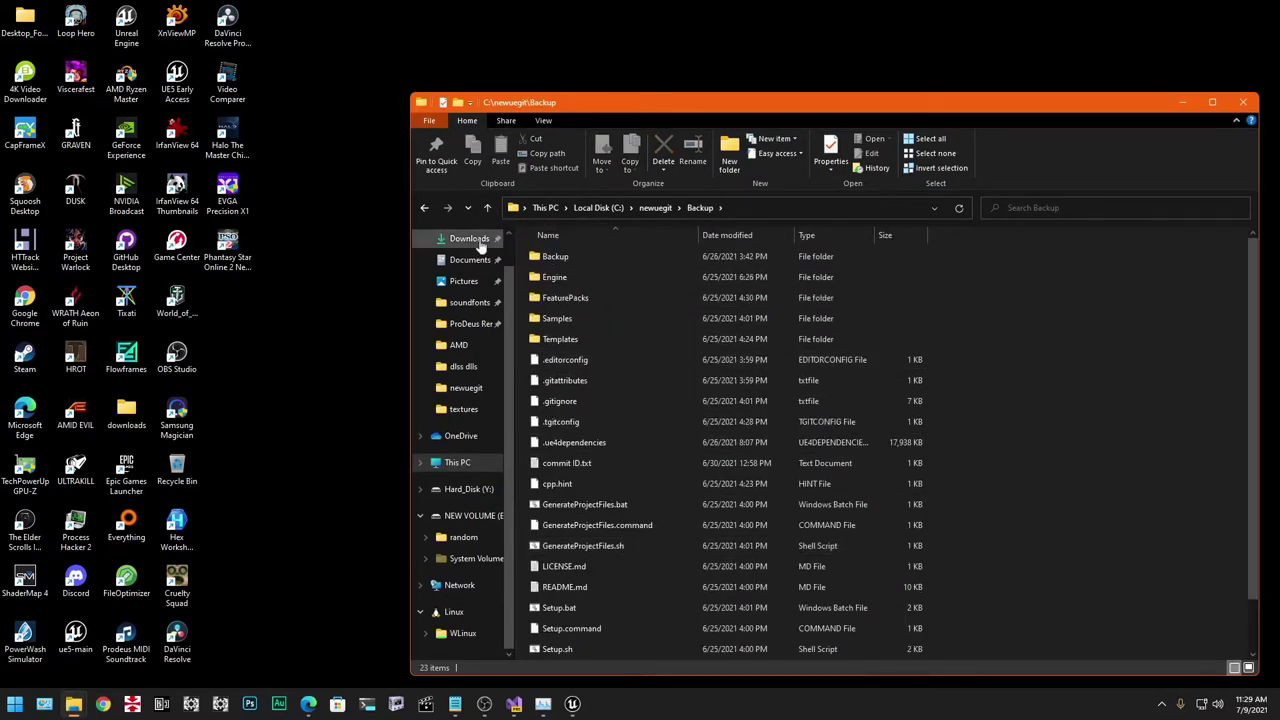
View the contents of the forked folder in C:\newuegit and minimize File Explorer.
left_click(487, 207)
double_click(611, 317)
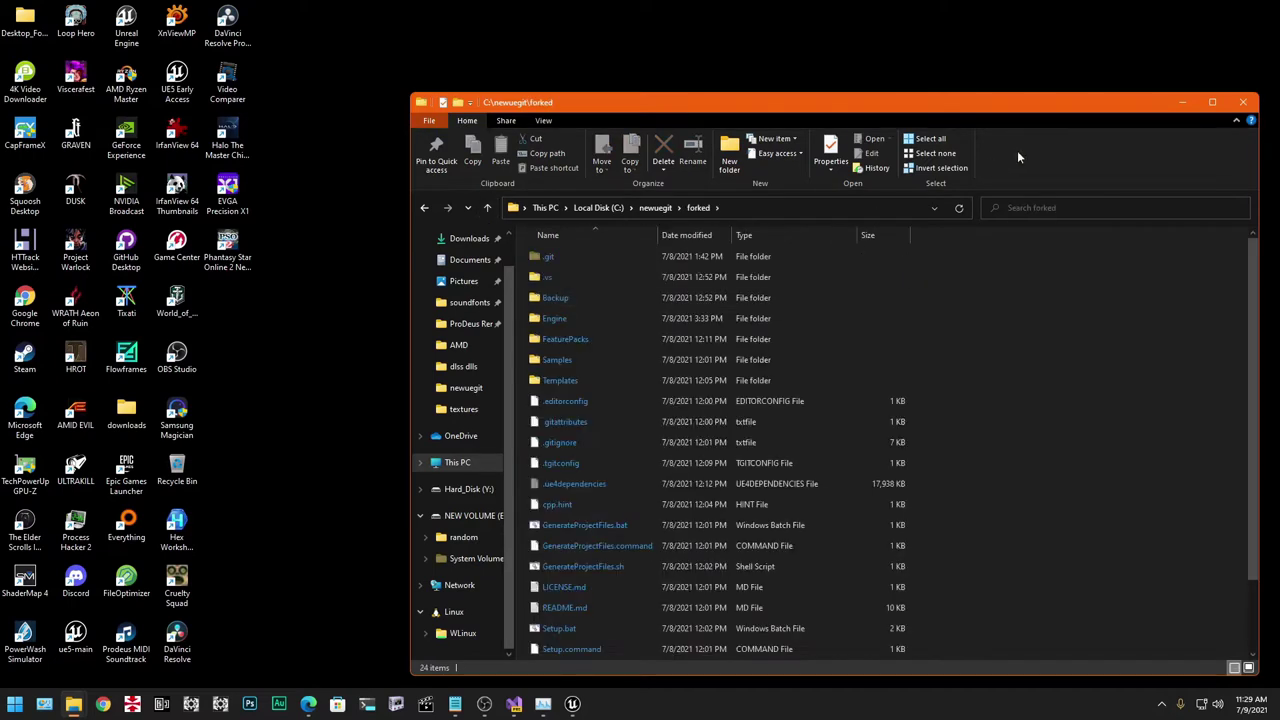
left_click(1188, 101)
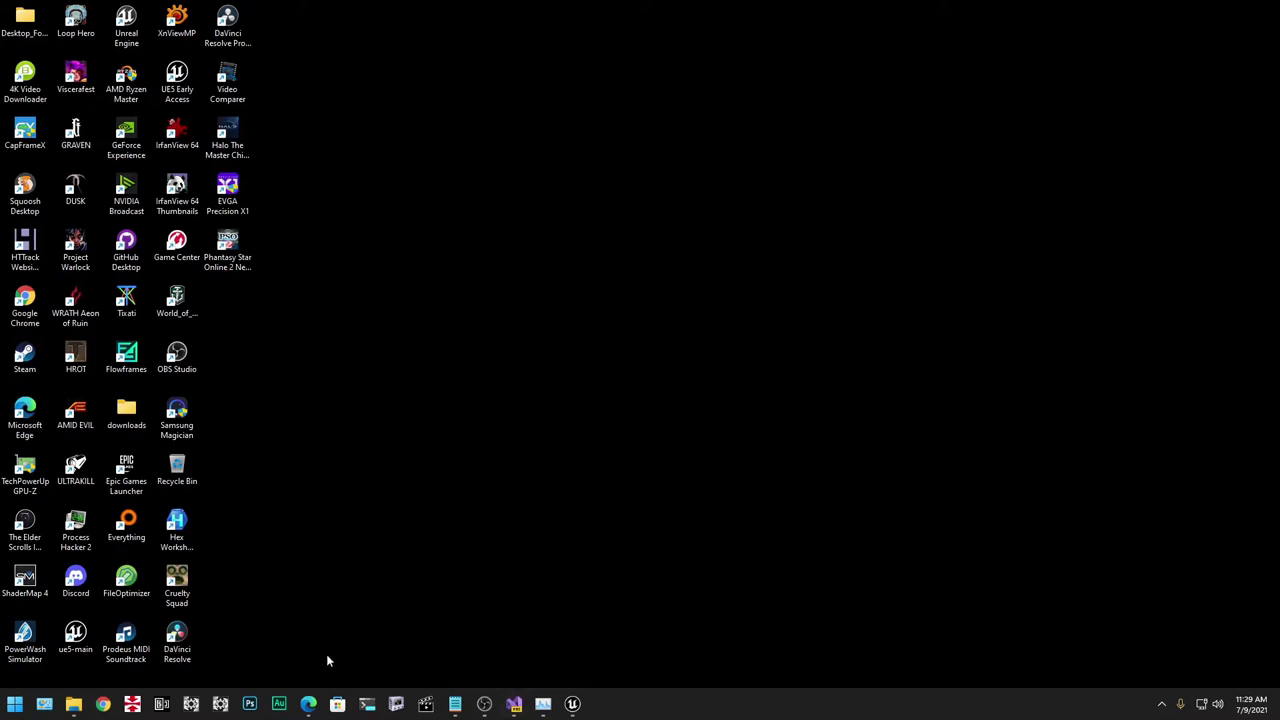
Switch to Microsoft Edge and open the main page of the EpicGames/UnrealEngine repository on GitHub.
left_click(308, 704)
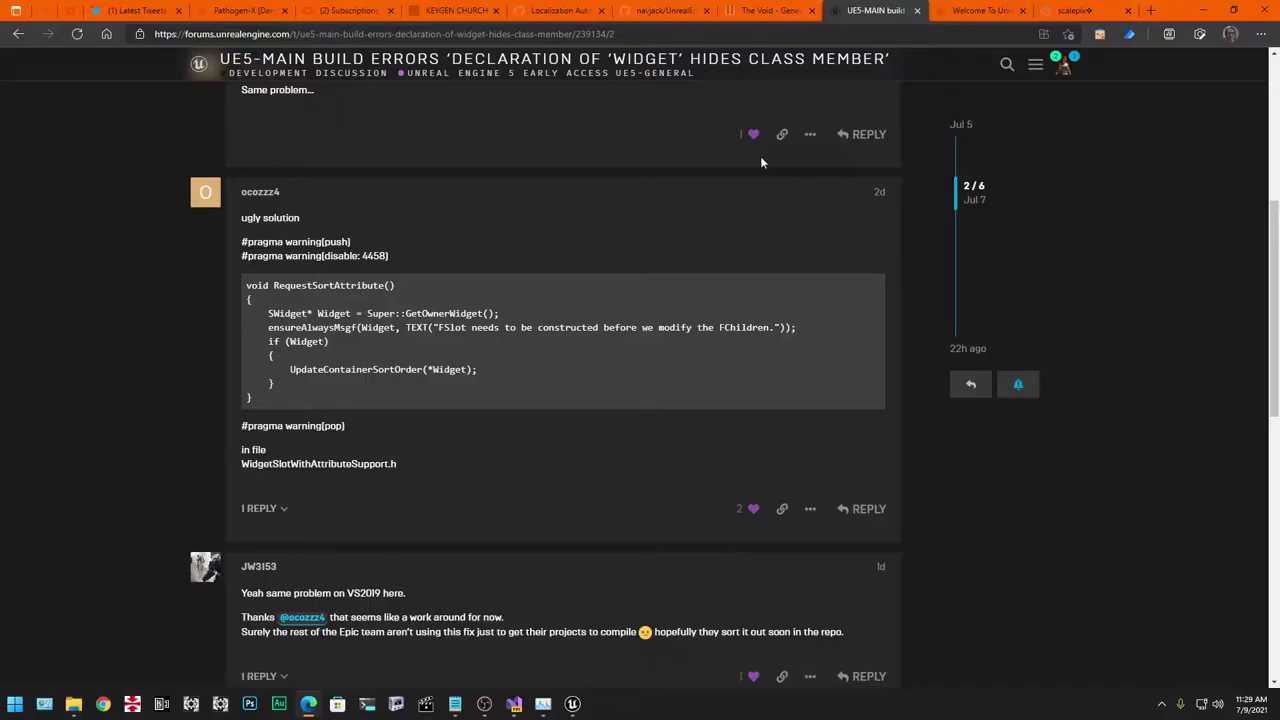
left_click(664, 6)
left_click(527, 10)
left_click(497, 218)
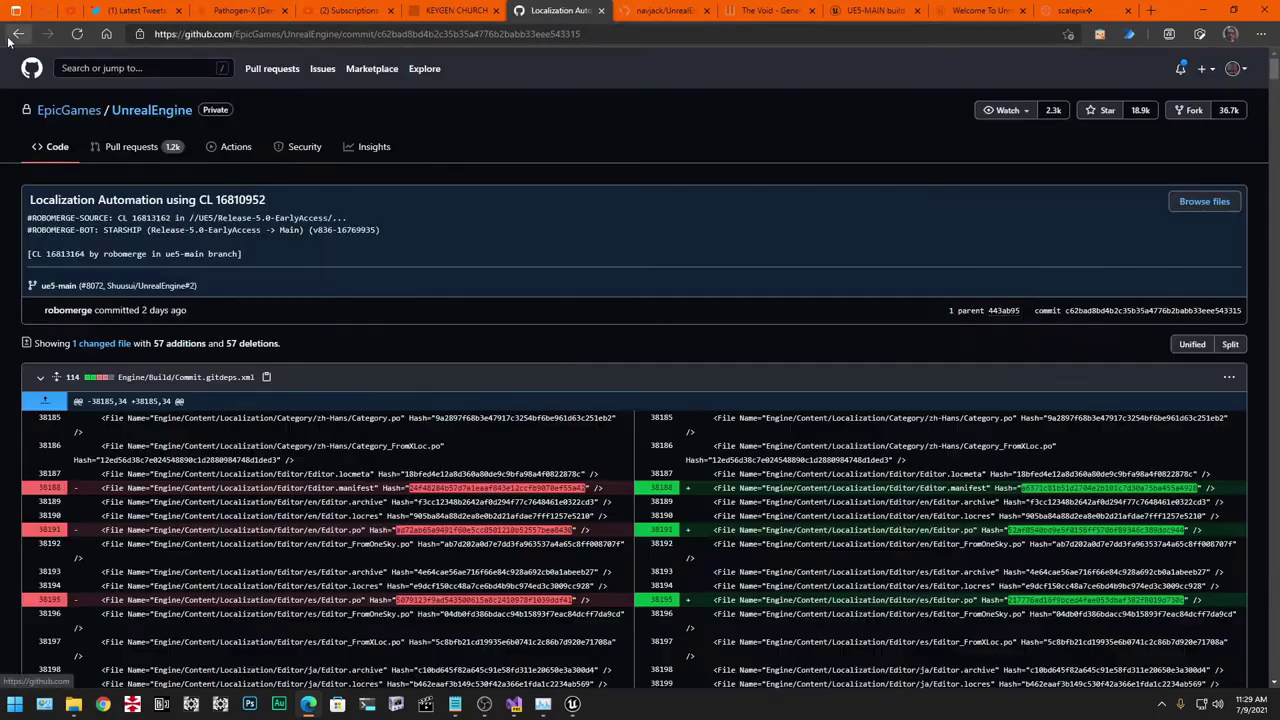
left_click(175, 112)
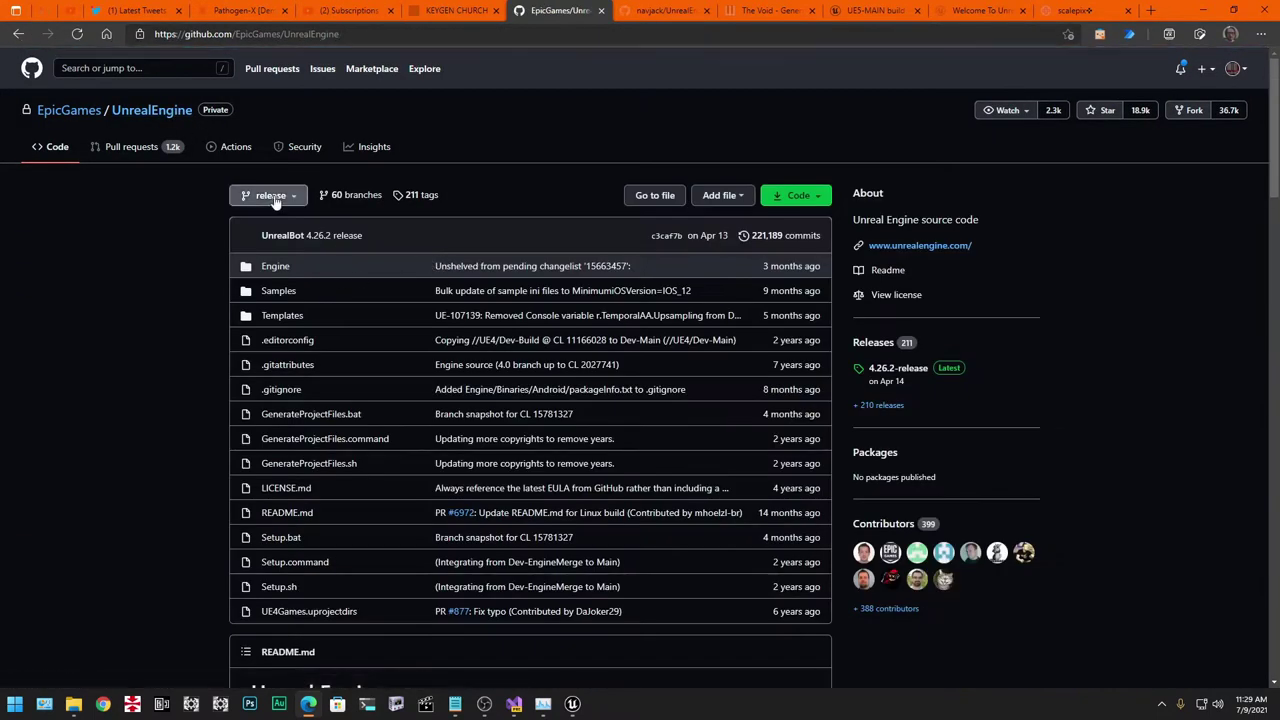
Switch the UnrealEngine repository to the ue5-main branch and look over its file list and README.
left_click(266, 195)
scroll(420, 480, "down", 10)
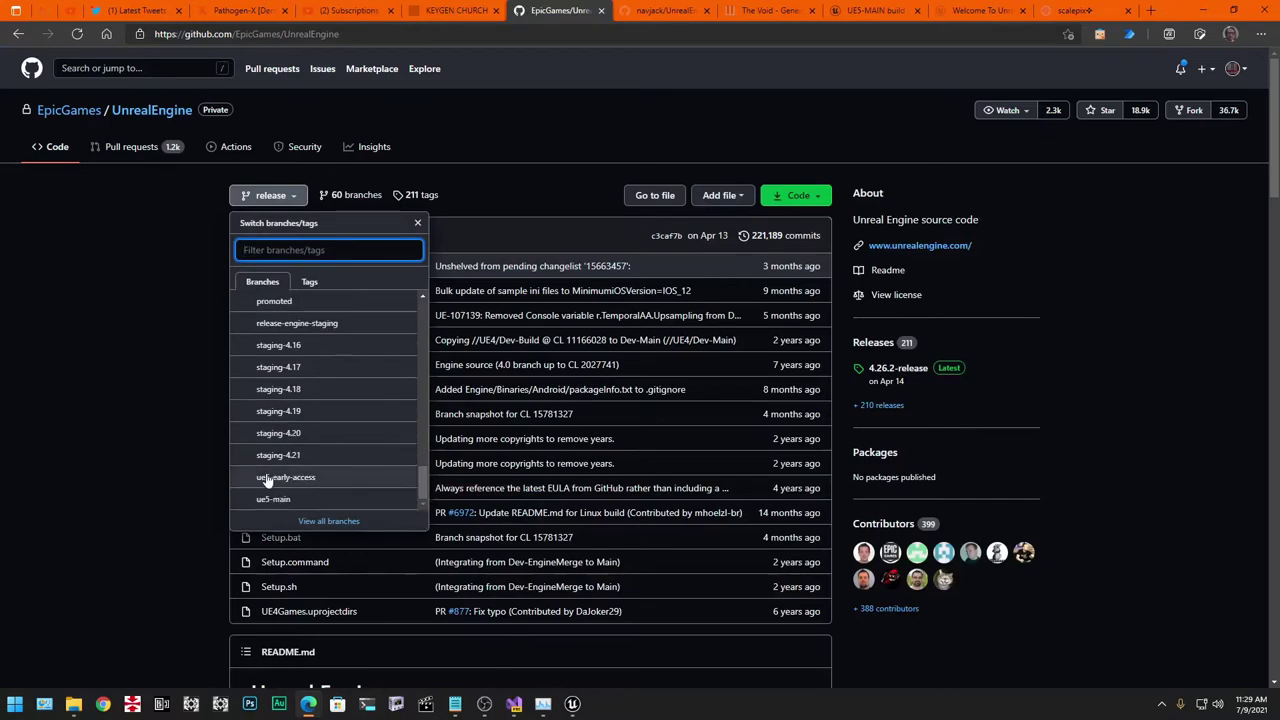
left_click(271, 500)
scroll(85, 428, "down", 3)
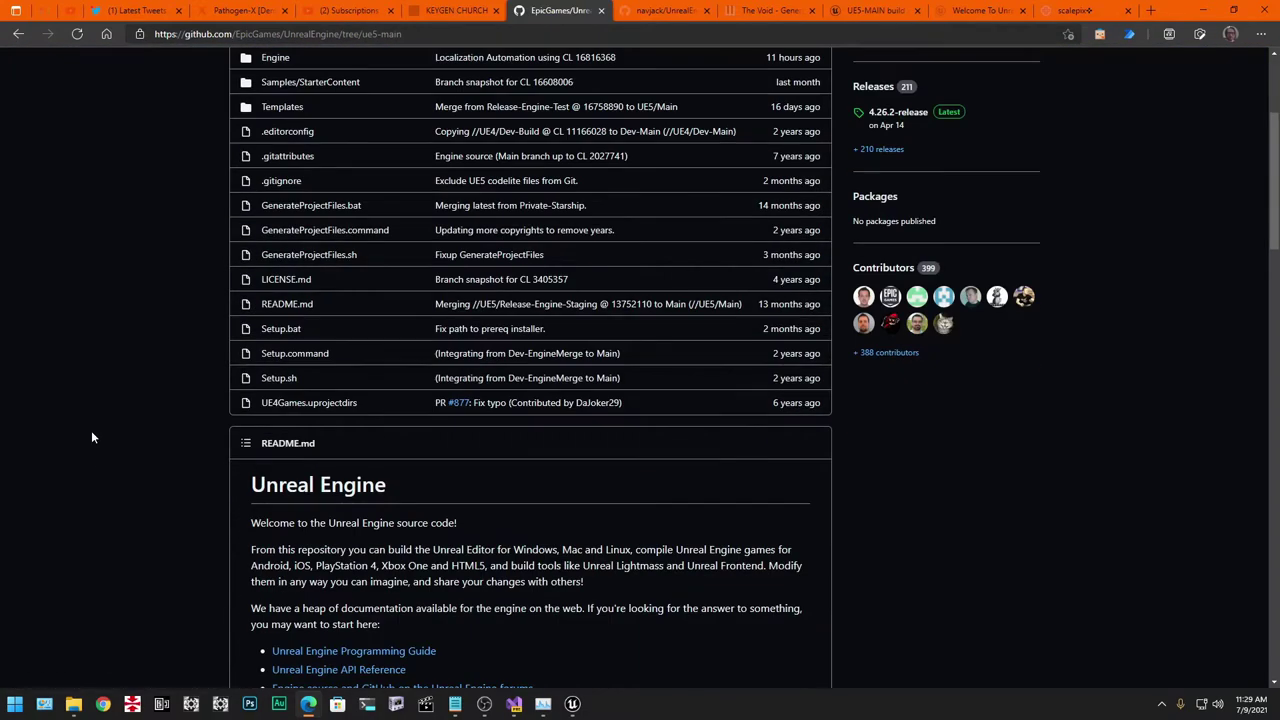
scroll(140, 480, "up", 1)
scroll(160, 495, "up", 2)
scroll(171, 500, "down", 6)
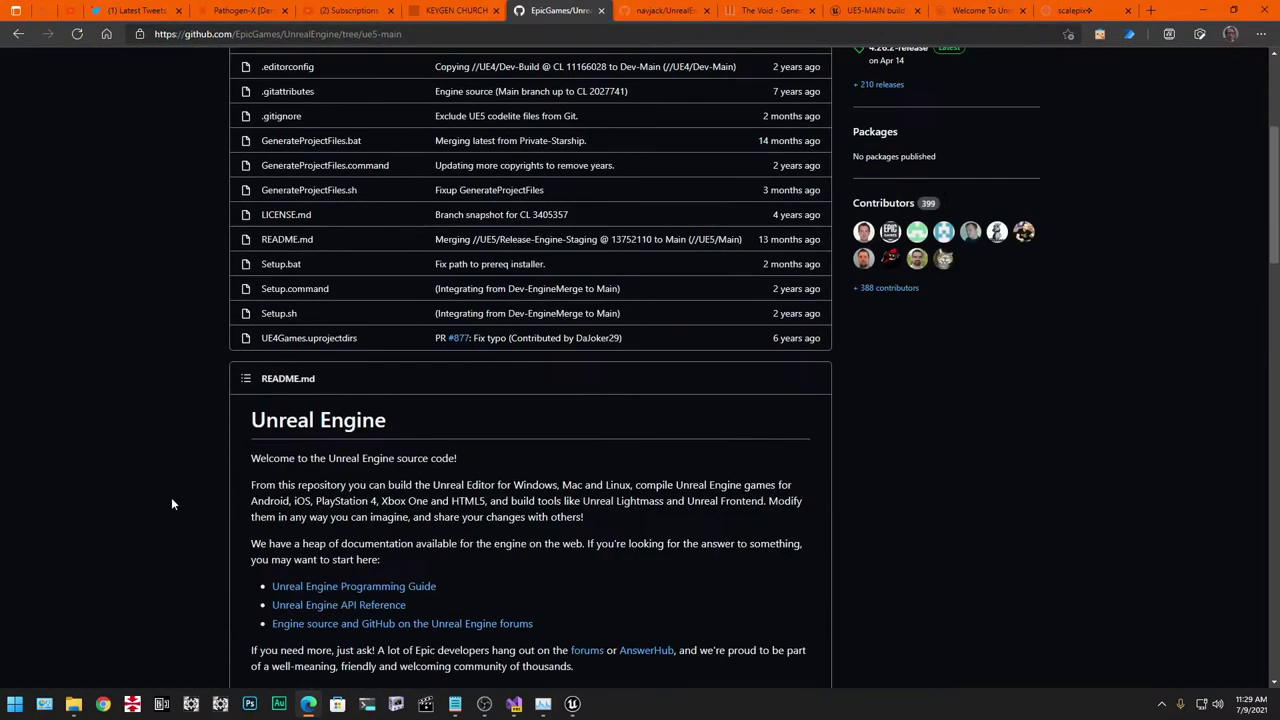
scroll(174, 496, "up", 10)
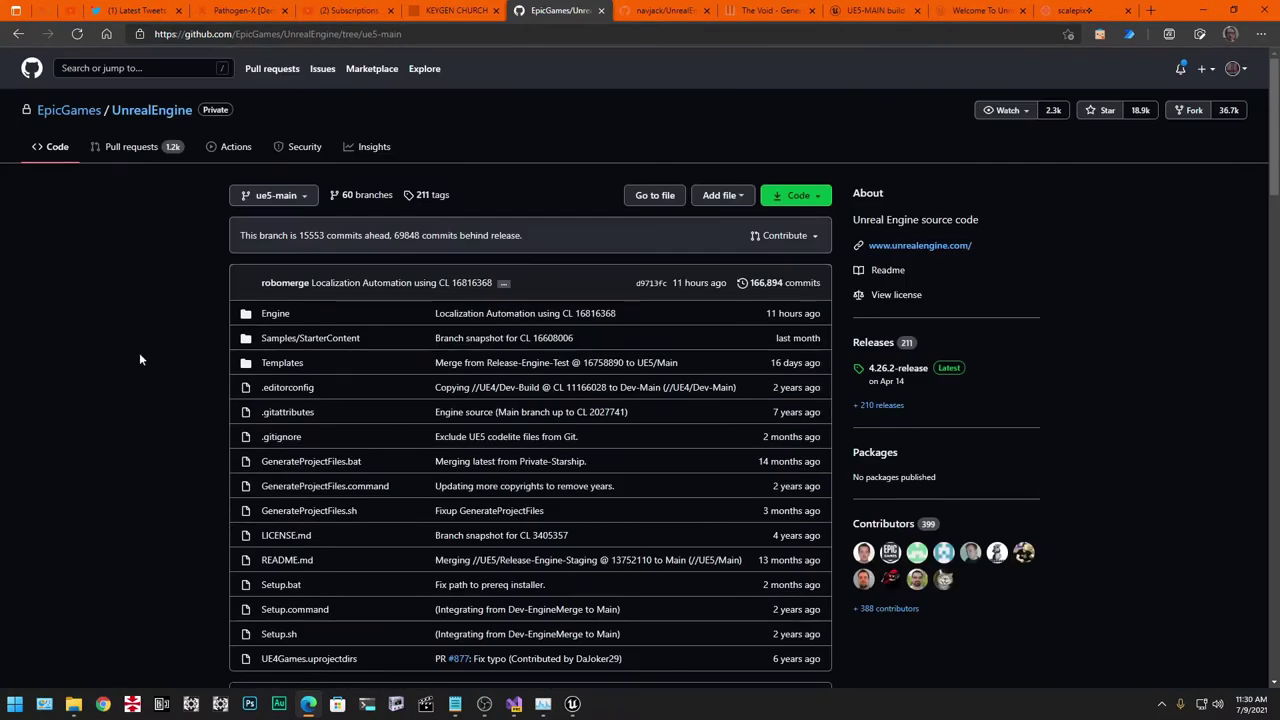
Examine the UE5 entries in the repository's branch list, keep ue5-main, and review its files.
left_click(306, 201)
left_click_drag(426, 305, 430, 587)
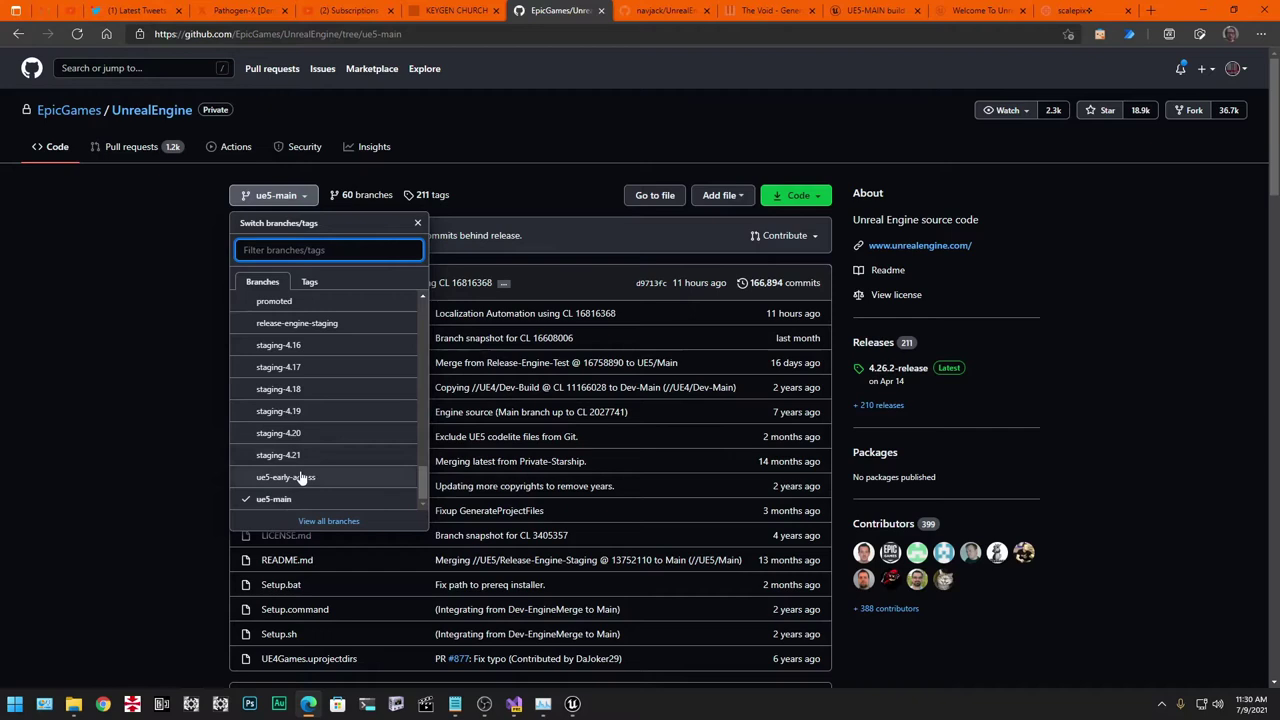
left_click(135, 448)
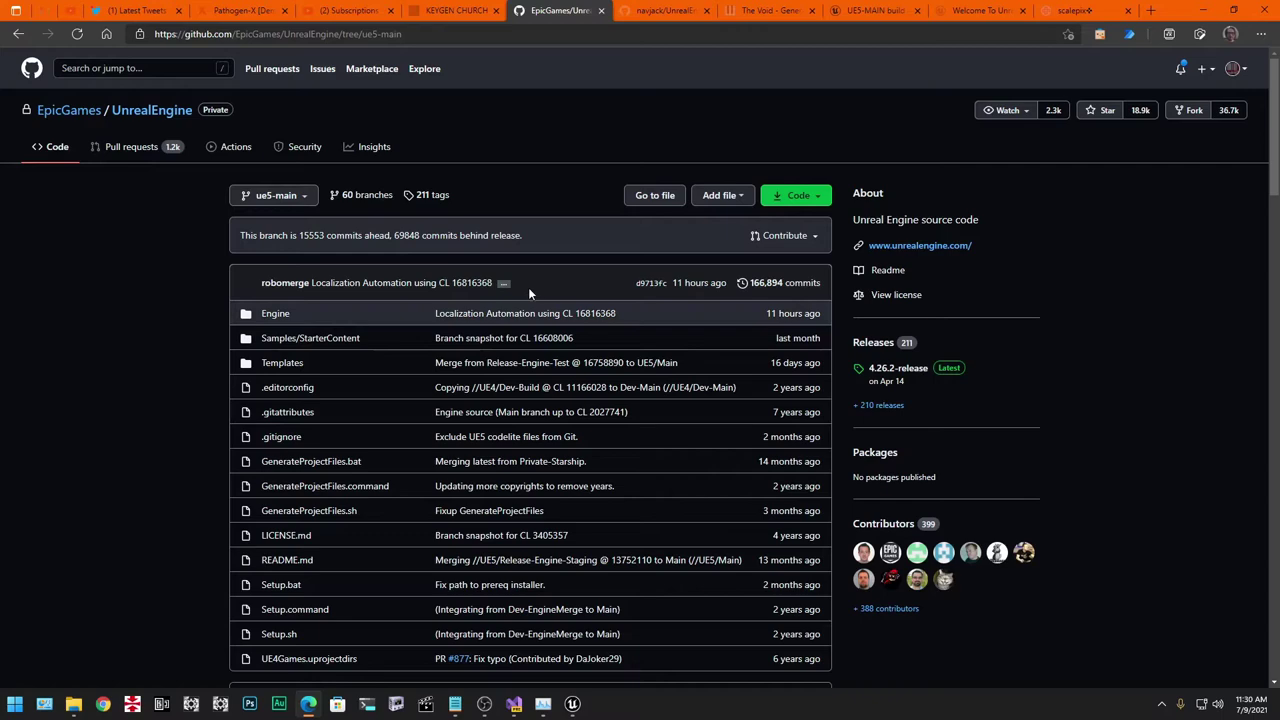
scroll(530, 290, "down", 3)
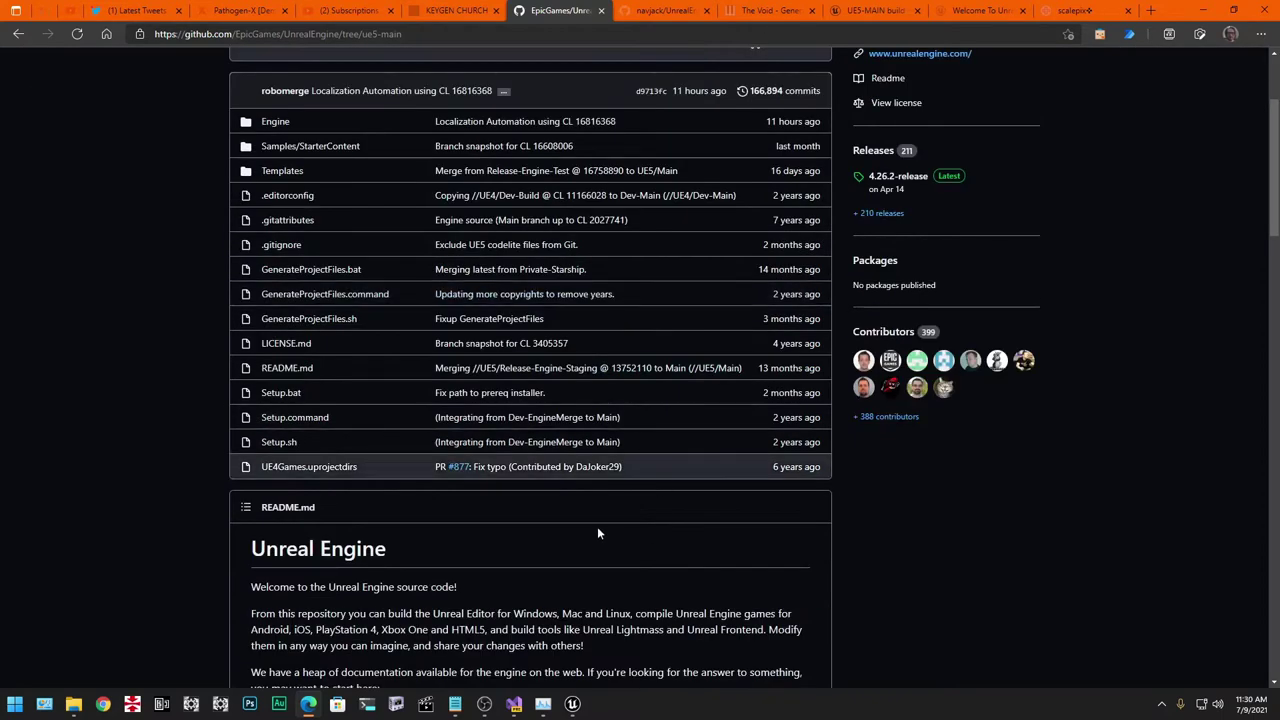
scroll(604, 541, "up", 3)
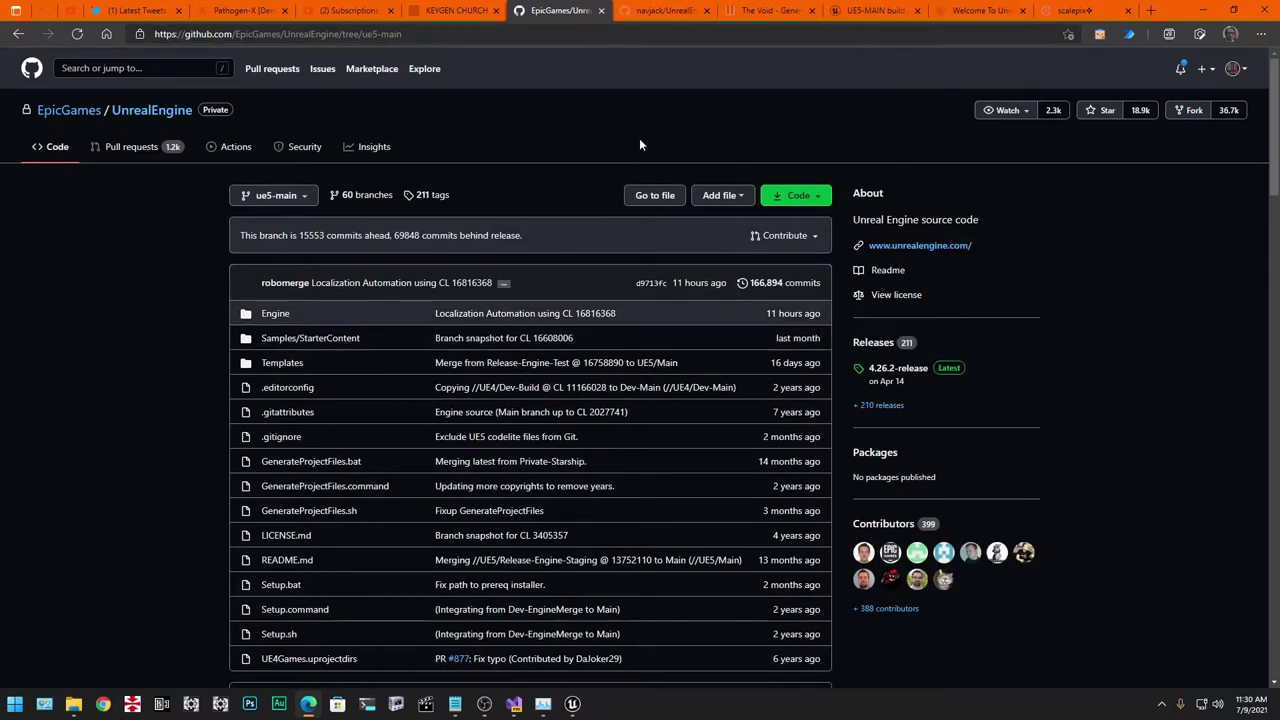
Check the UE5 solution in Visual Studio and return to the Edge forum thread on the UE5-MAIN build errors.
left_click(514, 703)
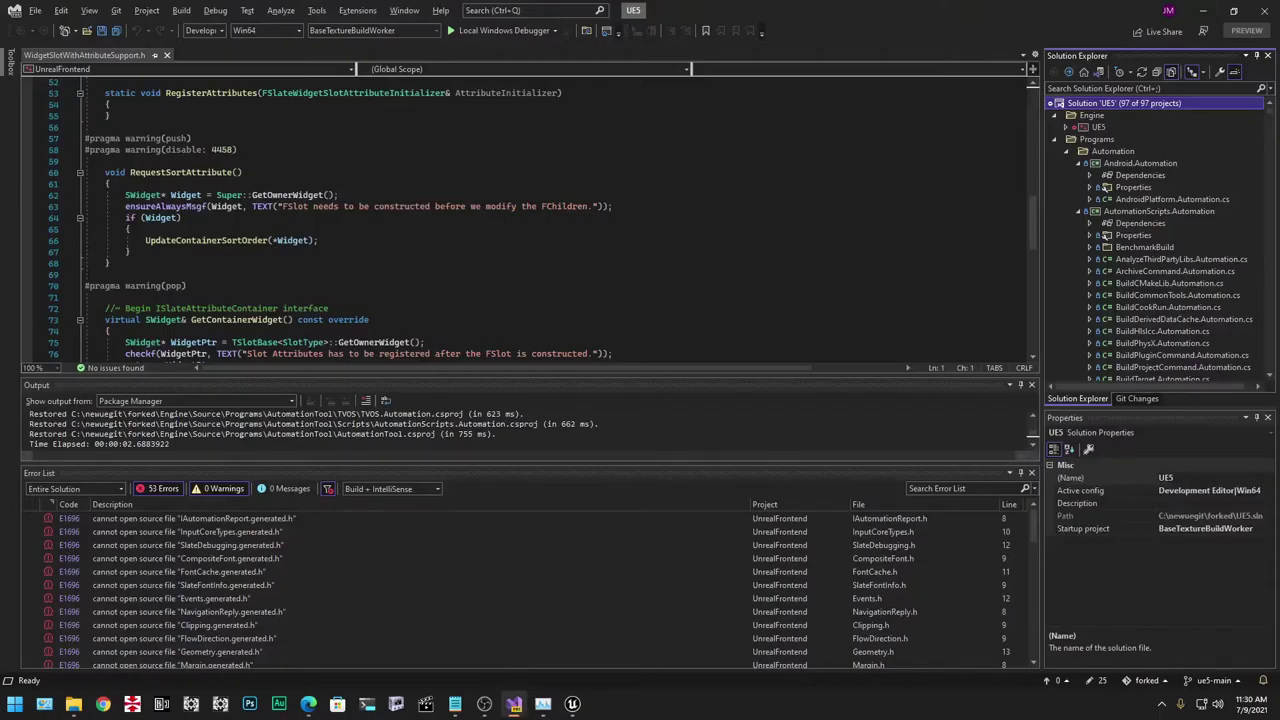
left_click(1203, 10)
left_click(865, 11)
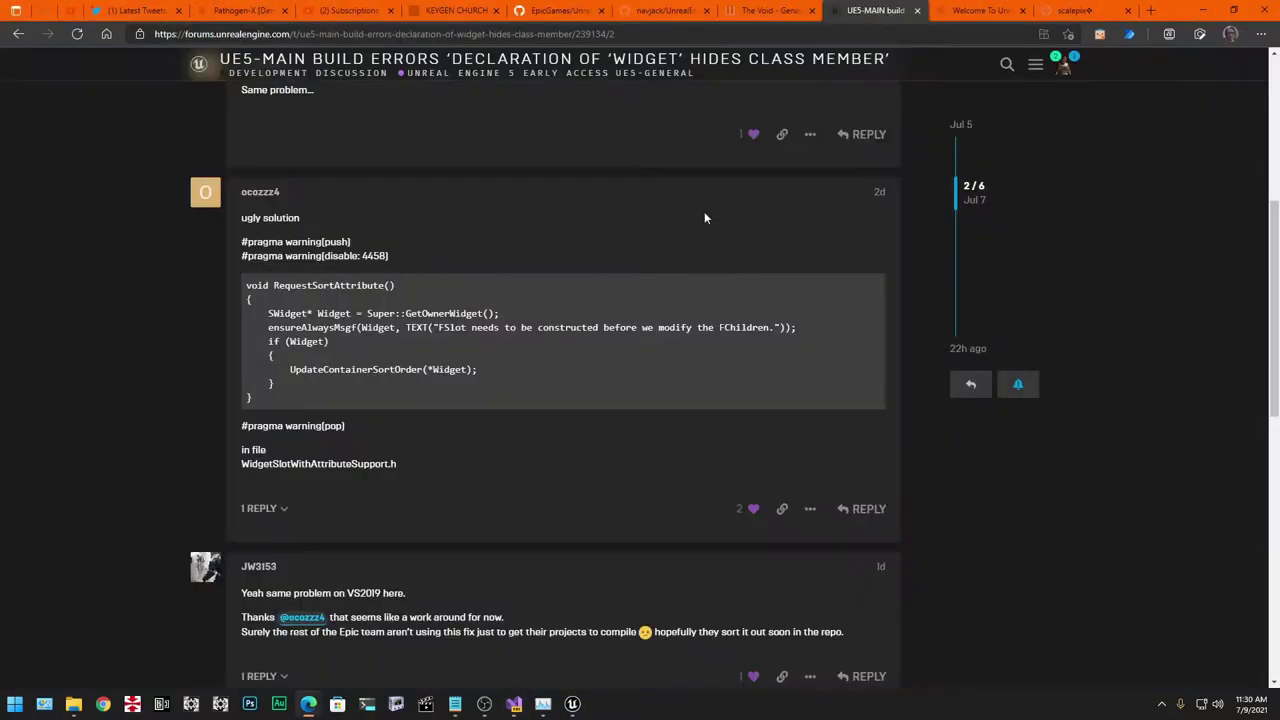
Highlight the last successfully compiled commit and its date in the forum thread's opening post.
scroll(480, 449, "up", 1)
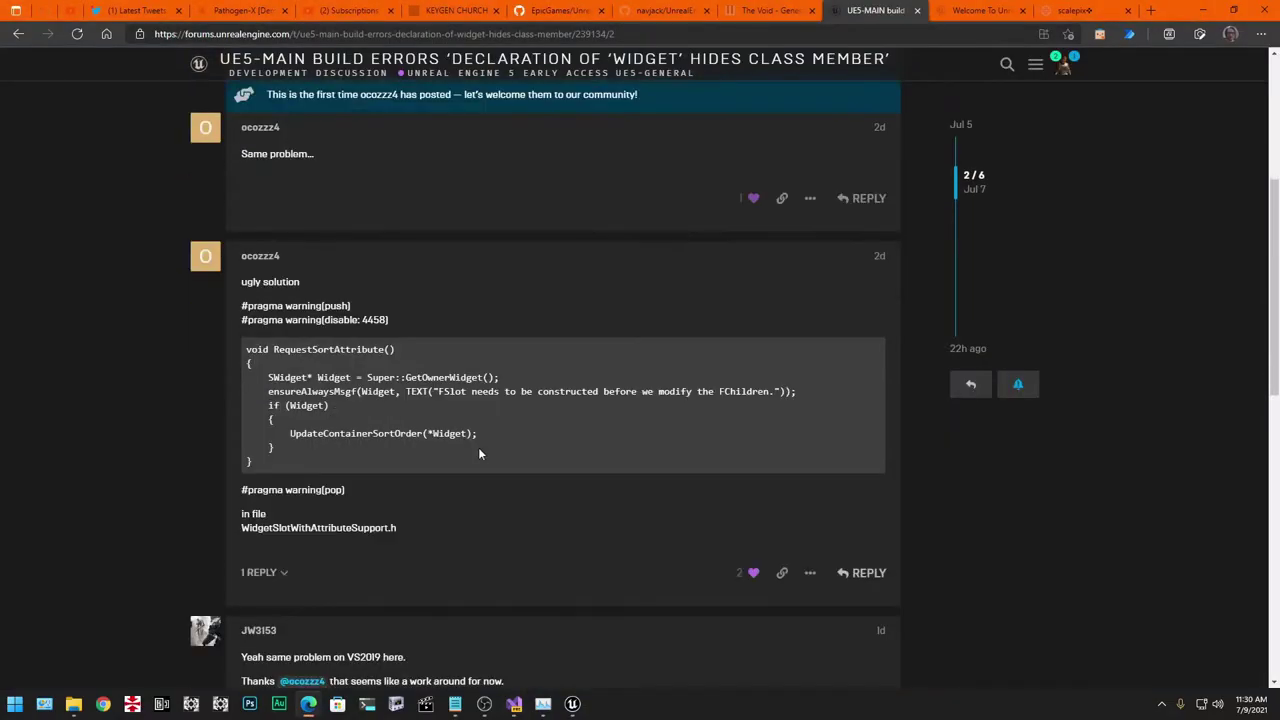
scroll(478, 450, "up", 4)
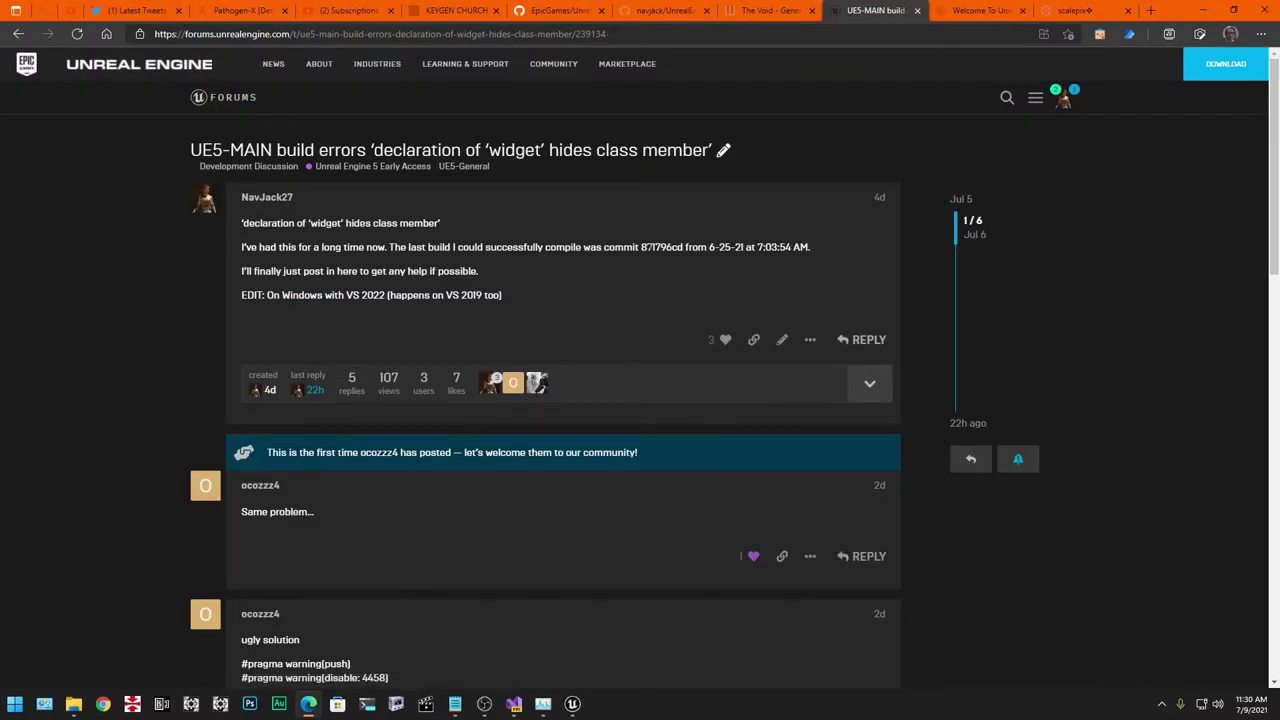
left_click_drag(604, 247, 767, 247)
left_click(767, 247)
Select the workaround code from #pragma warning(push) through #pragma warning(pop) in the "ugly solution" reply.
scroll(376, 321, "down", 2)
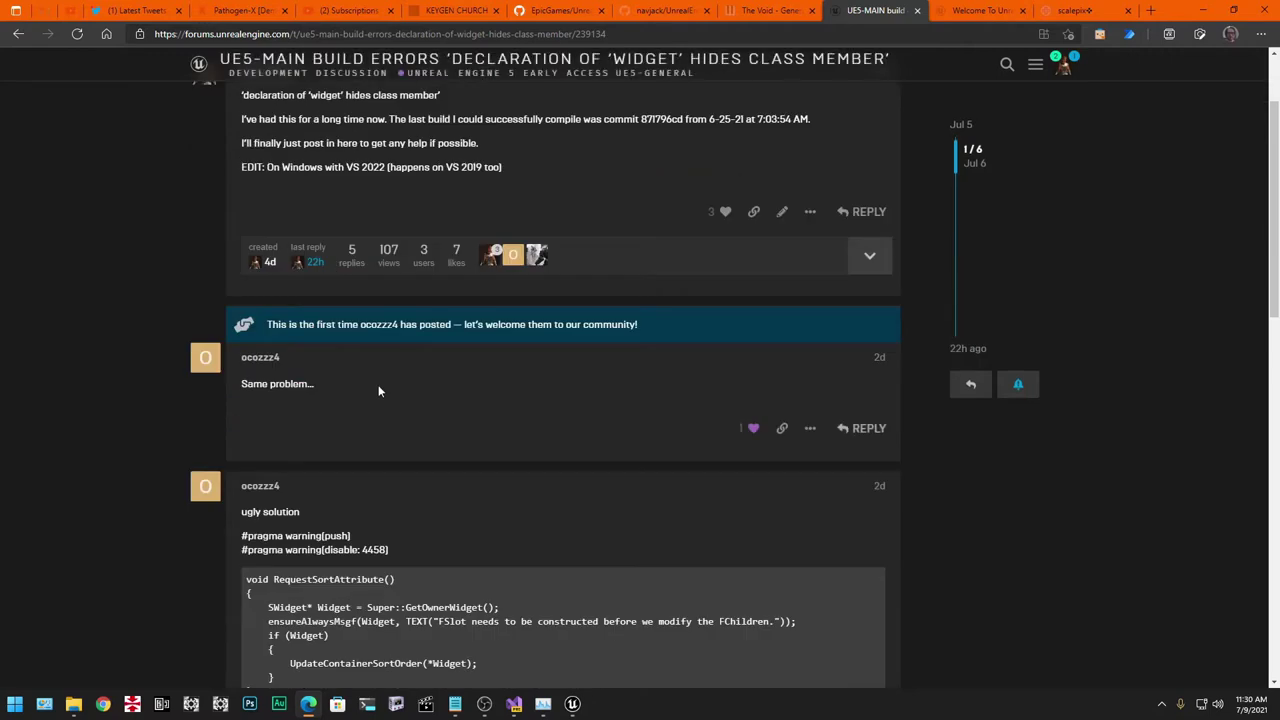
scroll(380, 388, "down", 4)
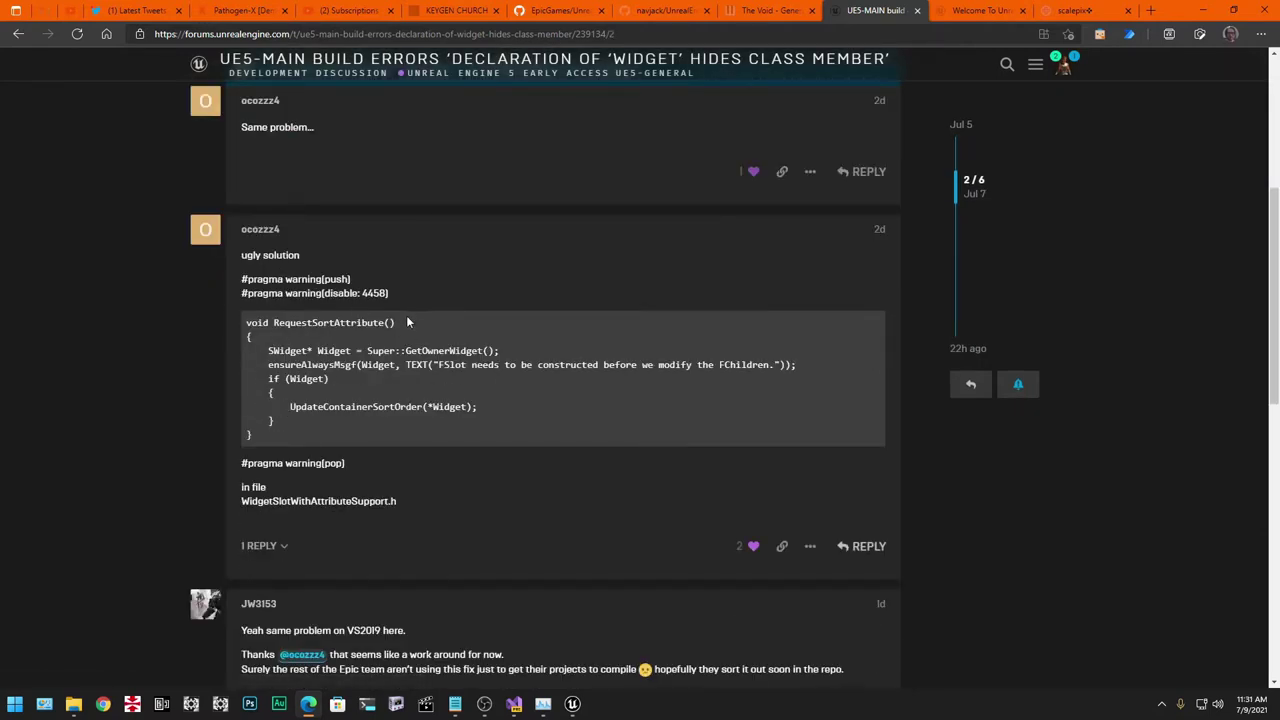
scroll(414, 340, "up", 1)
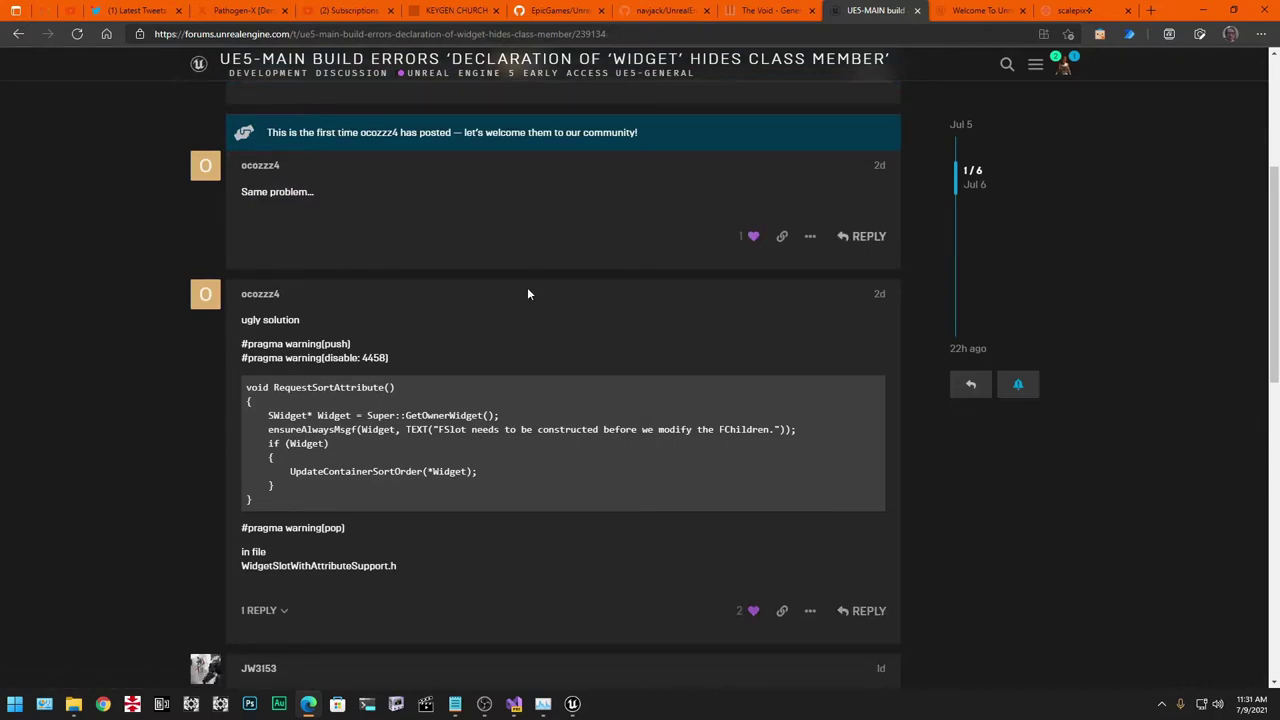
scroll(527, 287, "down", 1)
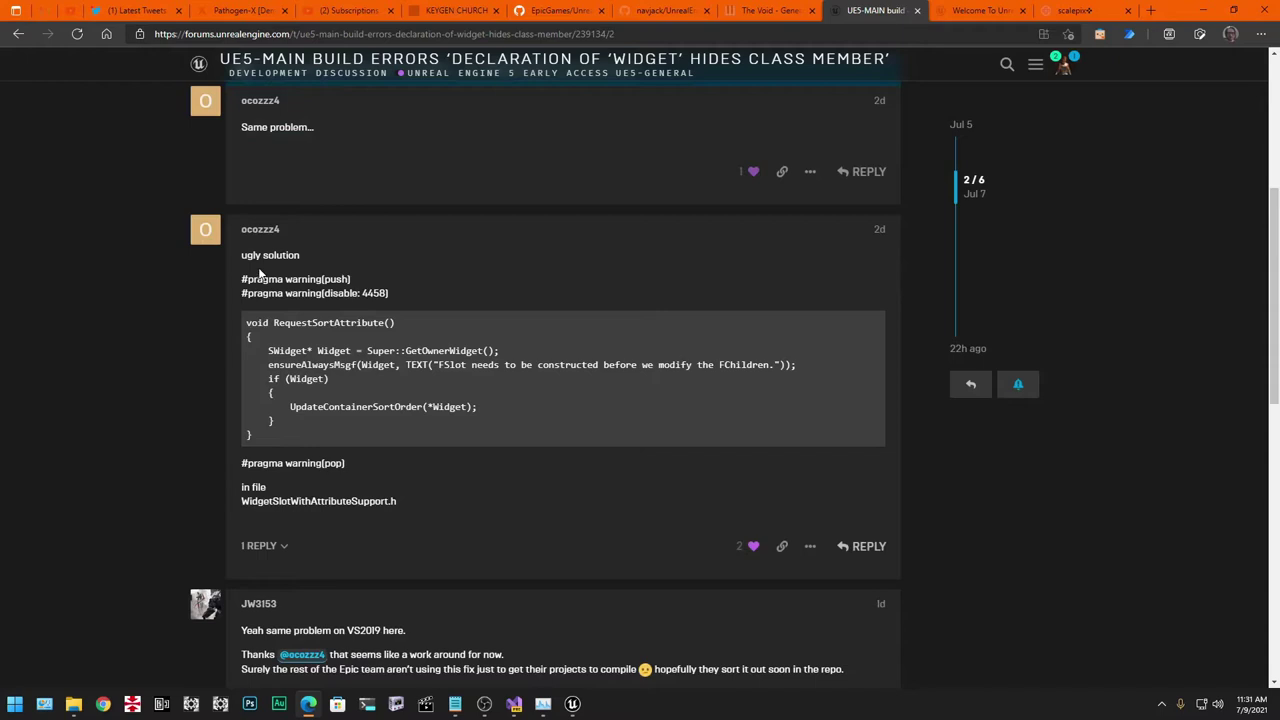
left_click_drag(240, 279, 501, 478)
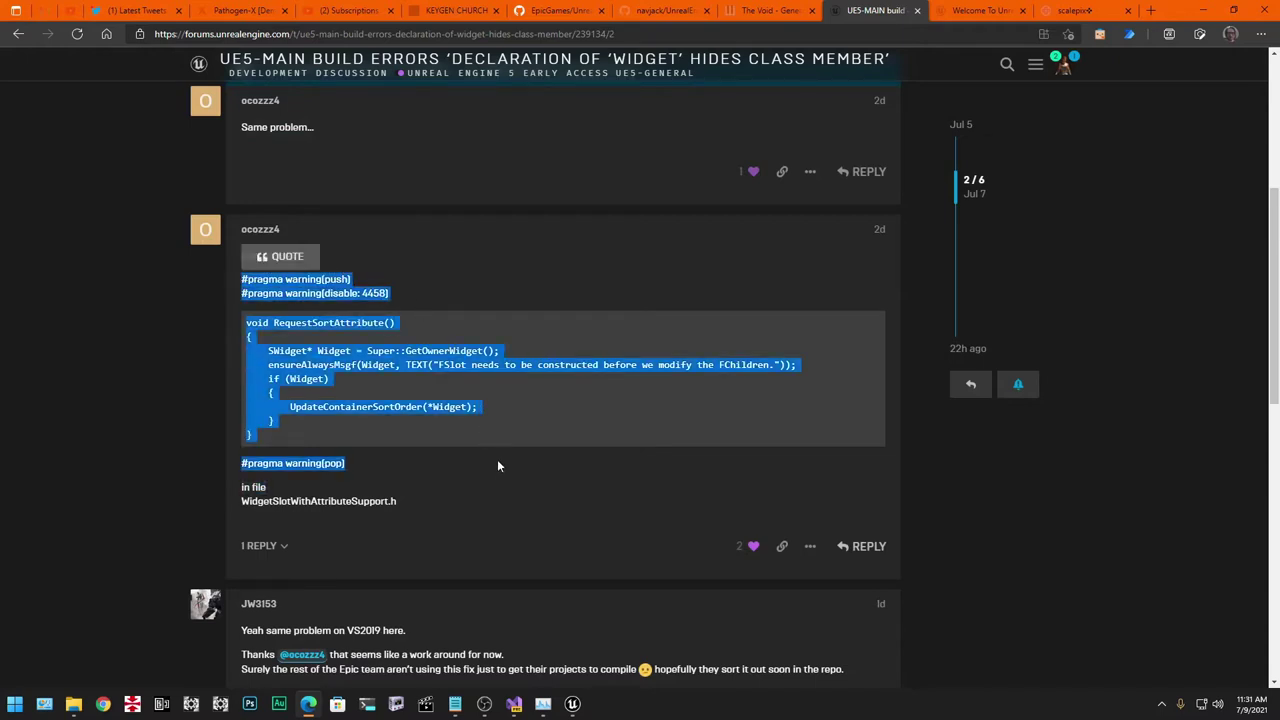
Highlight the #pragma warning(push) and #pragma warning(disable: 4458) lines in the "ugly solution" reply.
left_click(493, 466)
scroll(362, 306, "down", 1)
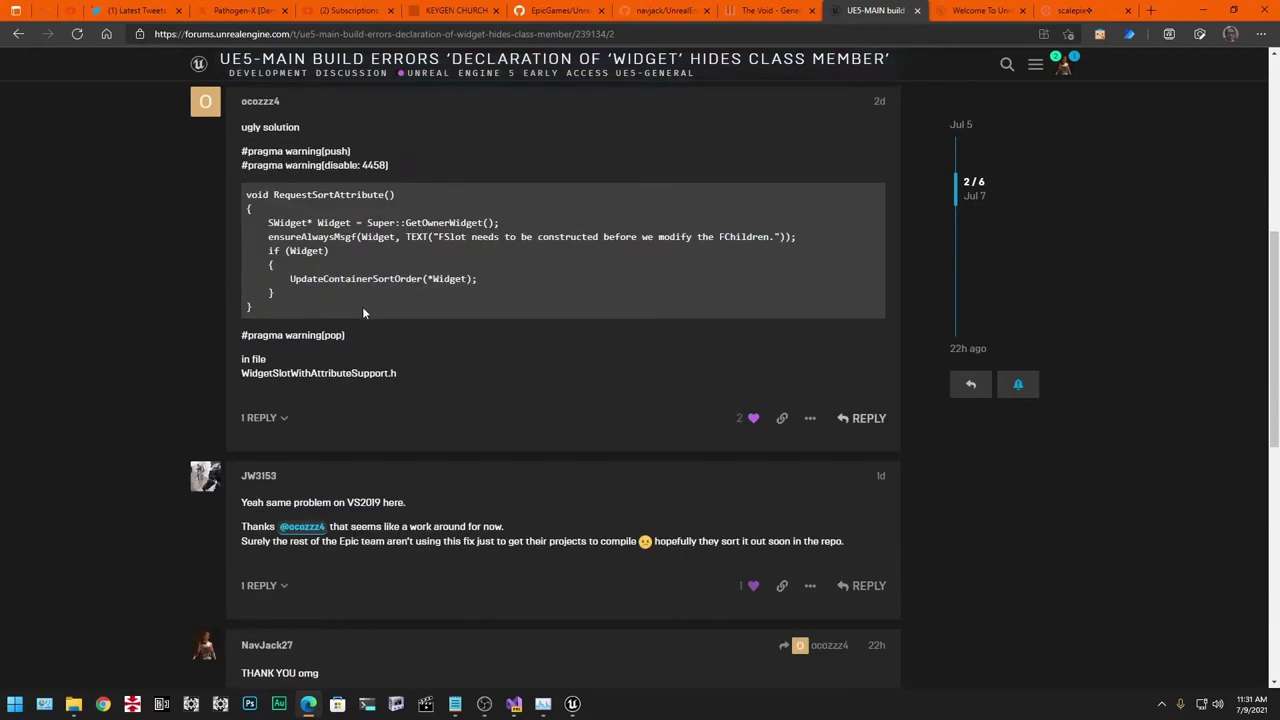
scroll(232, 218, "up", 1)
left_click_drag(240, 278, 408, 304)
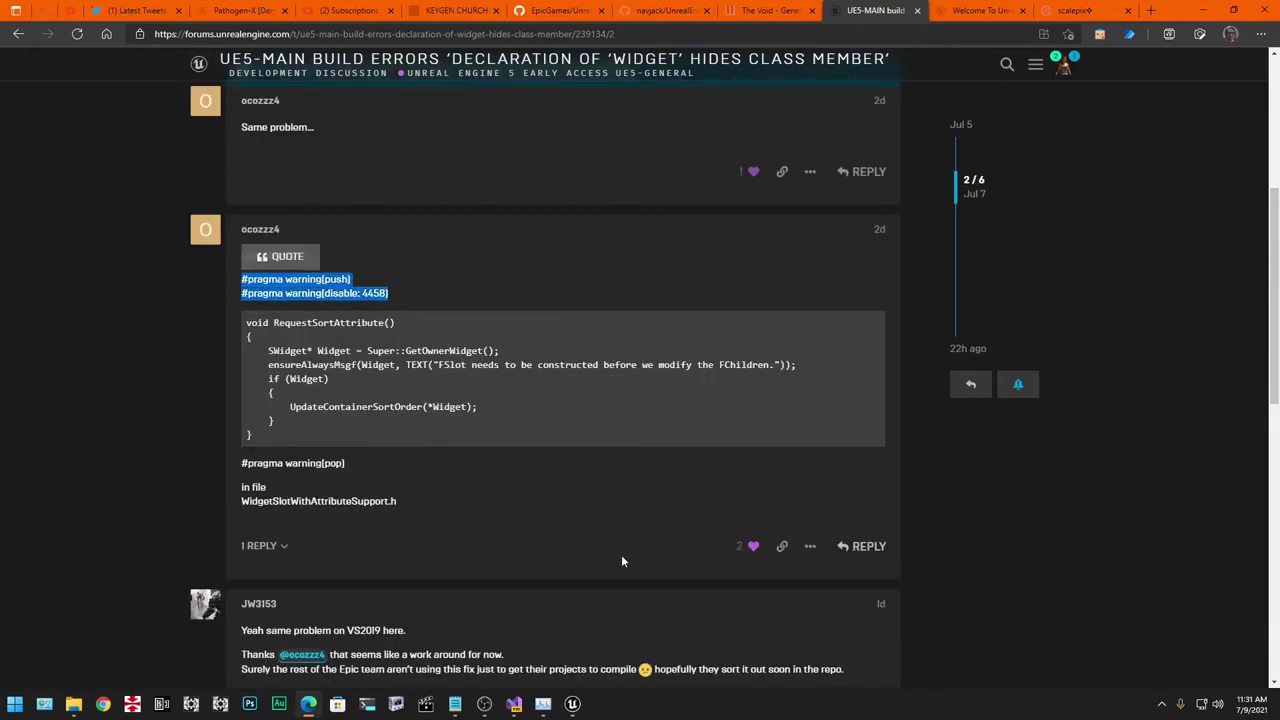
left_click(301, 316)
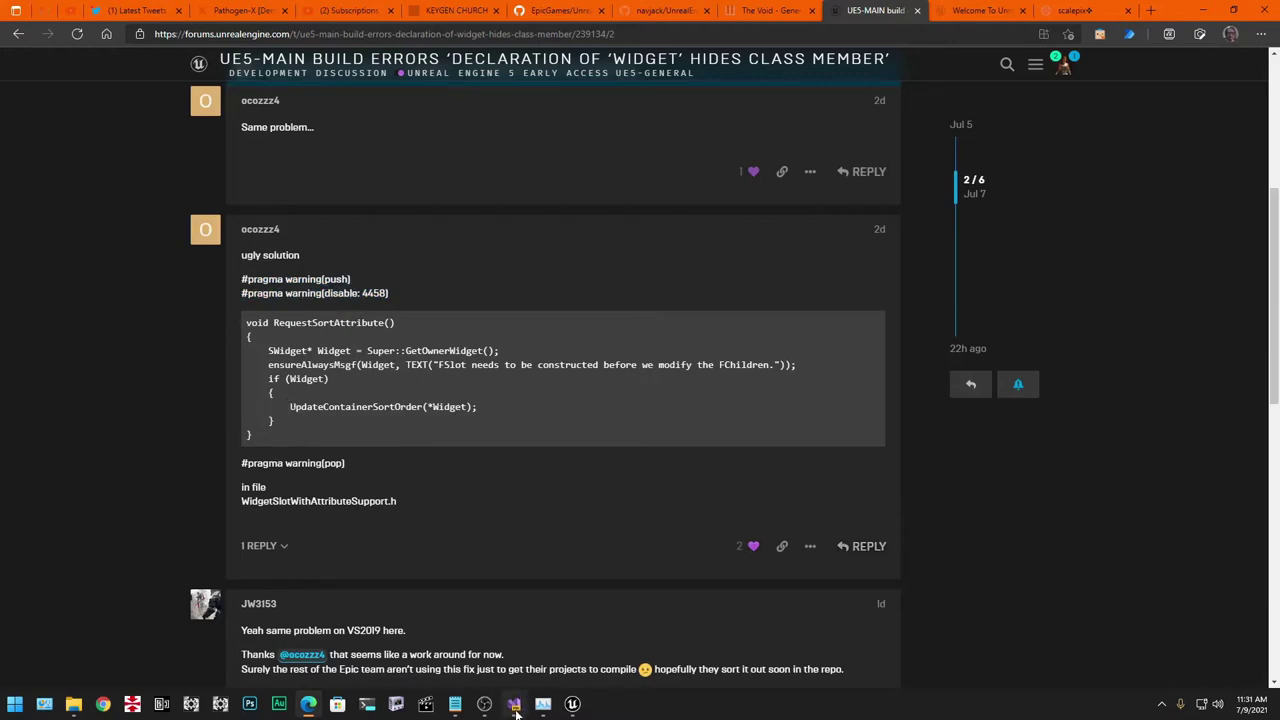
Switch to Visual Studio and highlight the RequestSortAttribute function and its surrounding #pragma lines in WidgetSlotWithAttributeSupport.h.
left_click(513, 703)
left_click_drag(114, 263, 85, 173)
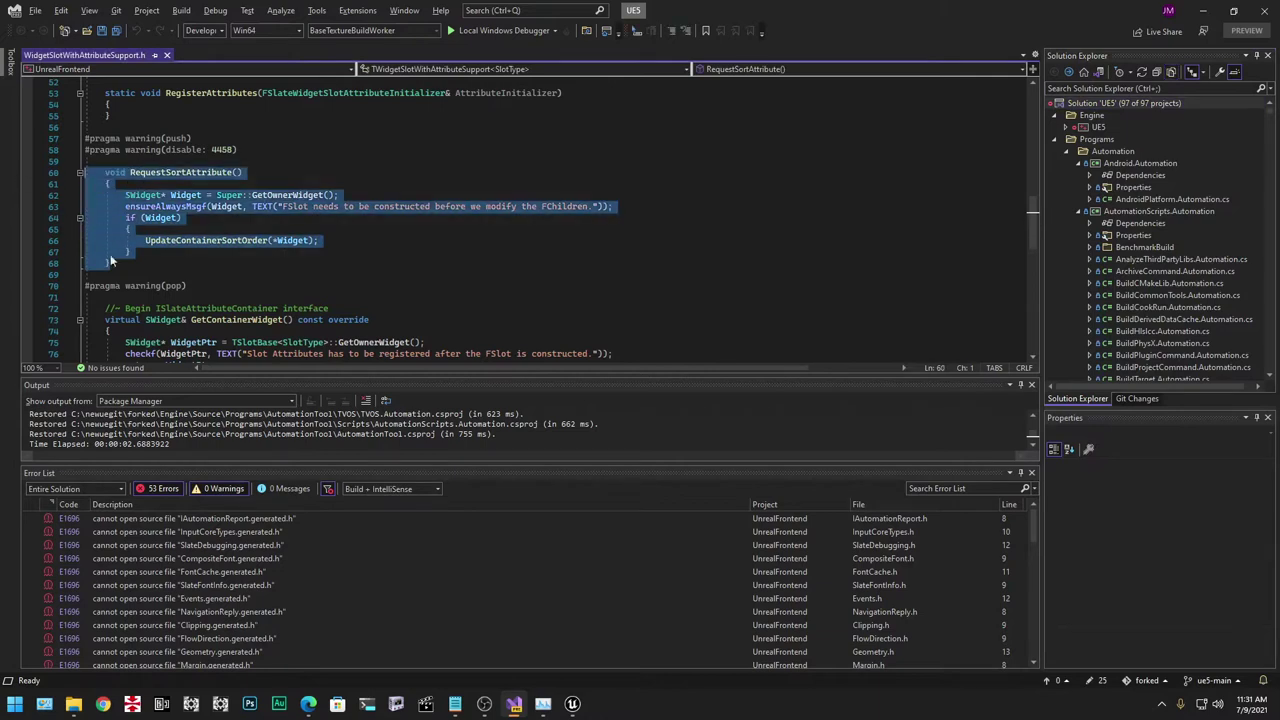
left_click_drag(240, 150, 86, 139)
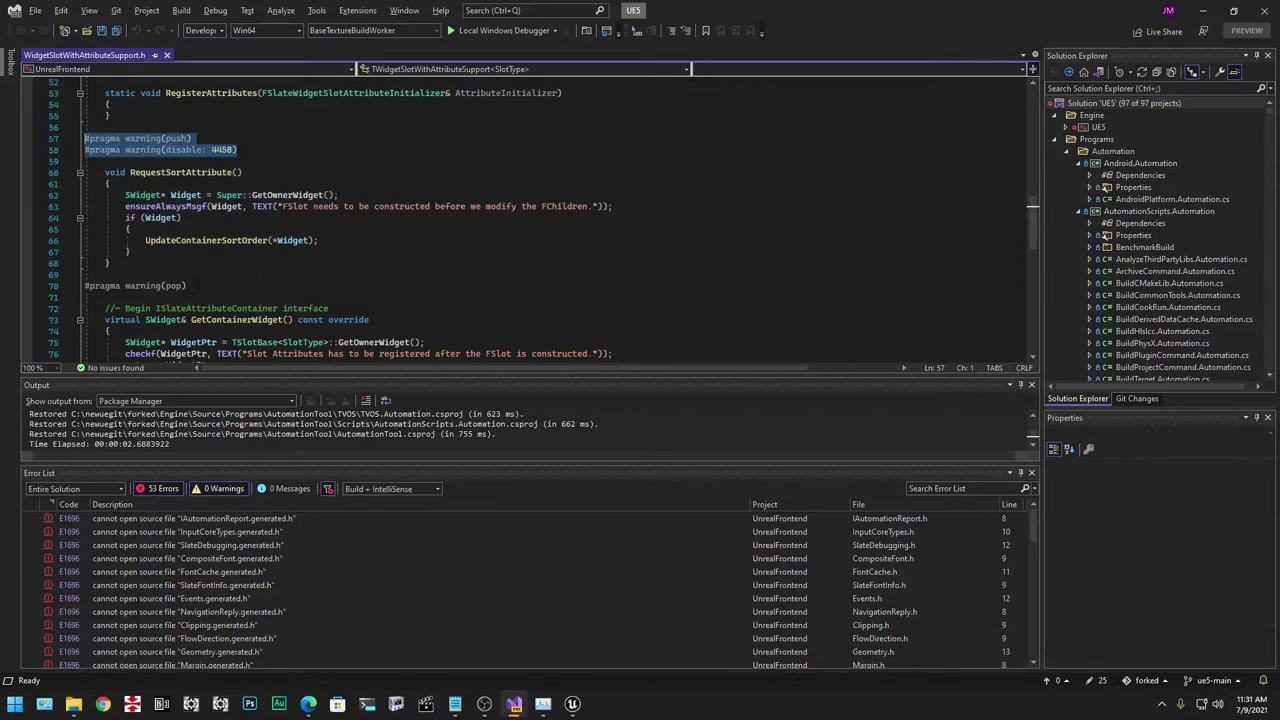
left_click_drag(199, 285, 84, 286)
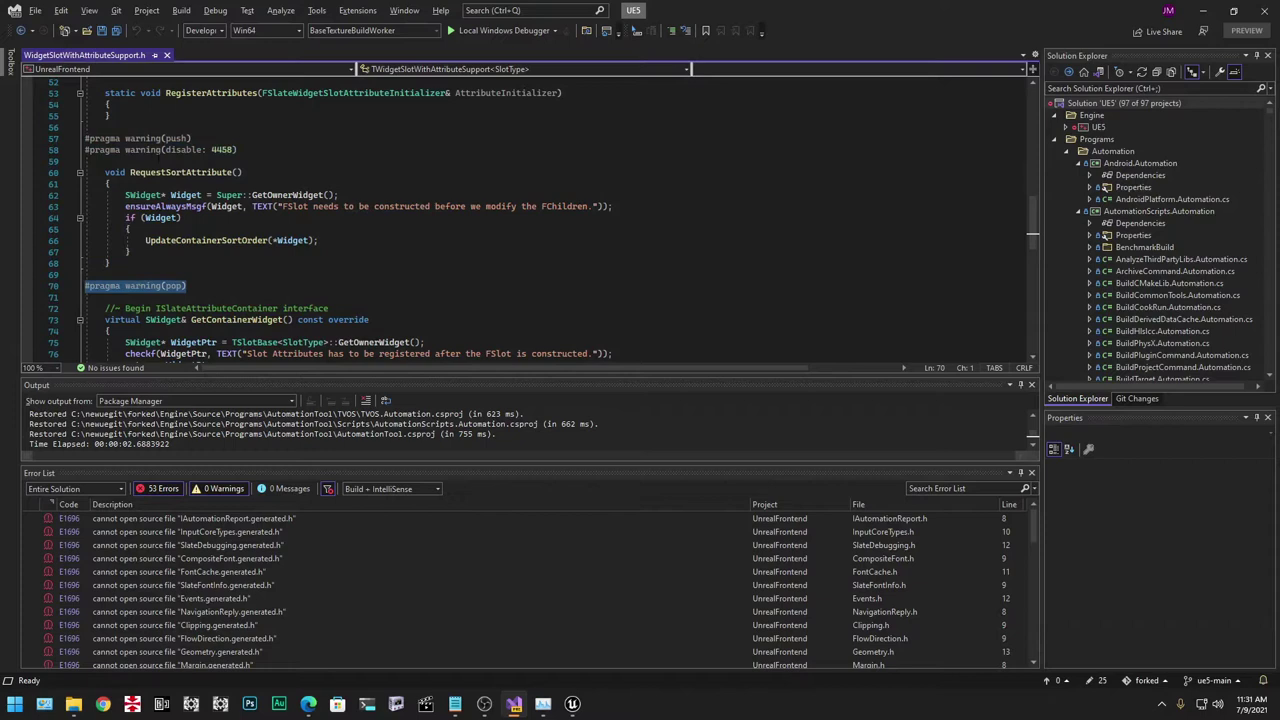
left_click(242, 285)
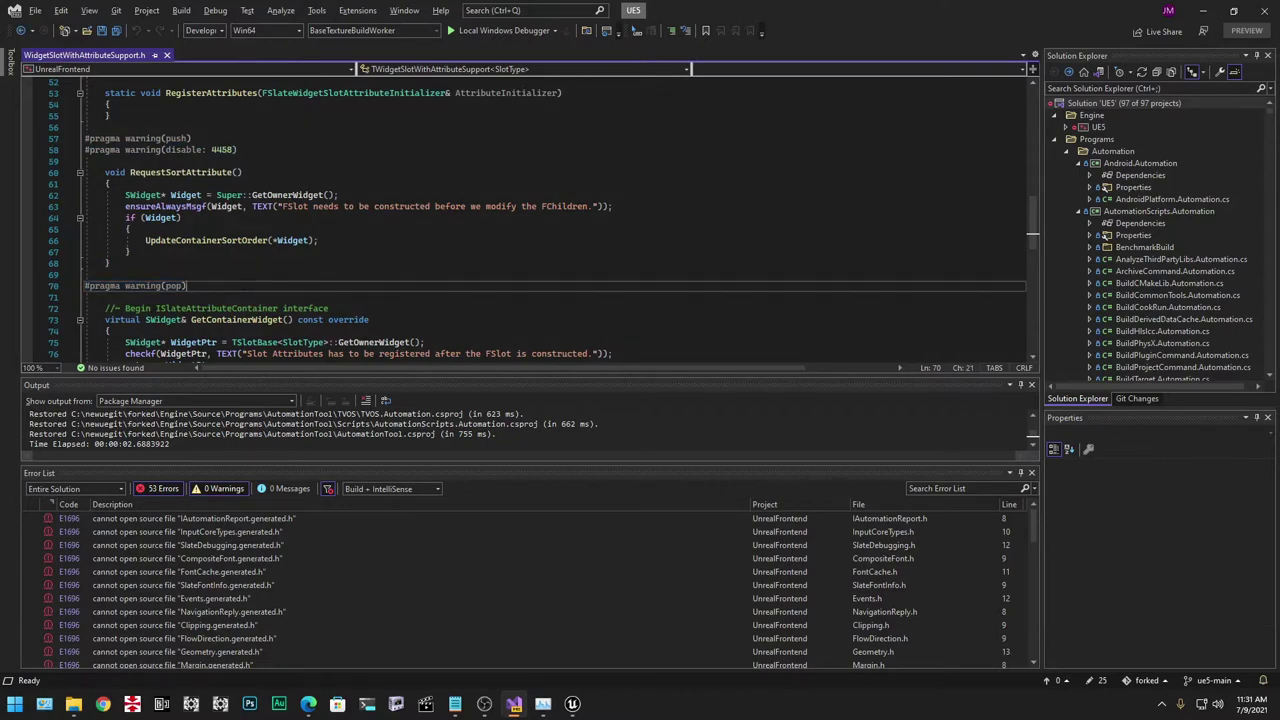
Close Visual Studio and bring up both DefaultEngine.ini files side by side in Notepad over the cleared desktop.
left_click(1265, 10)
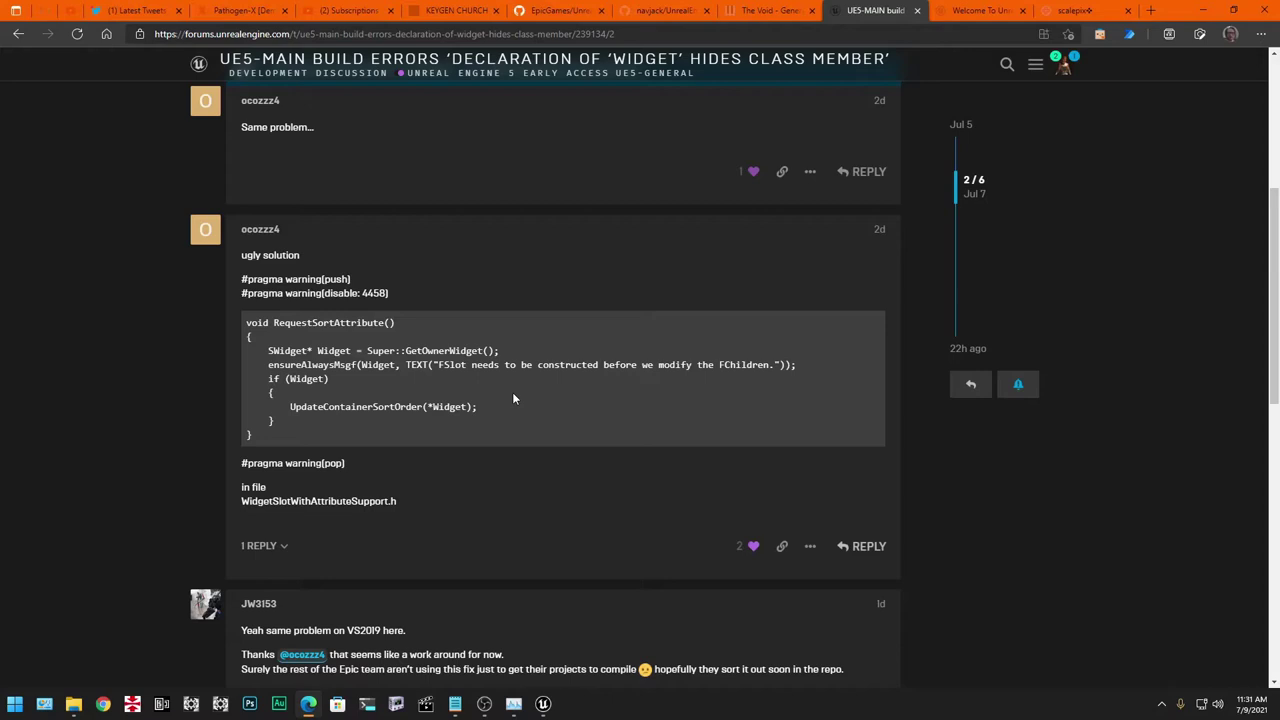
left_click(1200, 9)
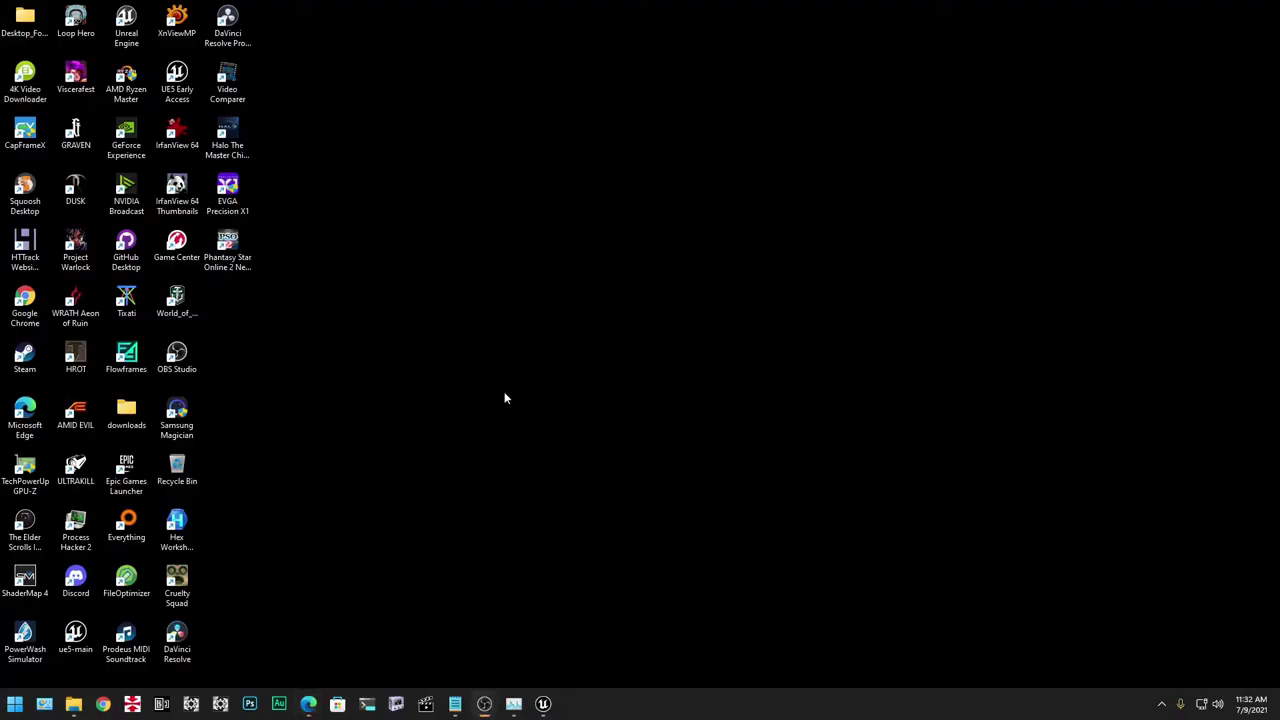
mouse_move(455, 704)
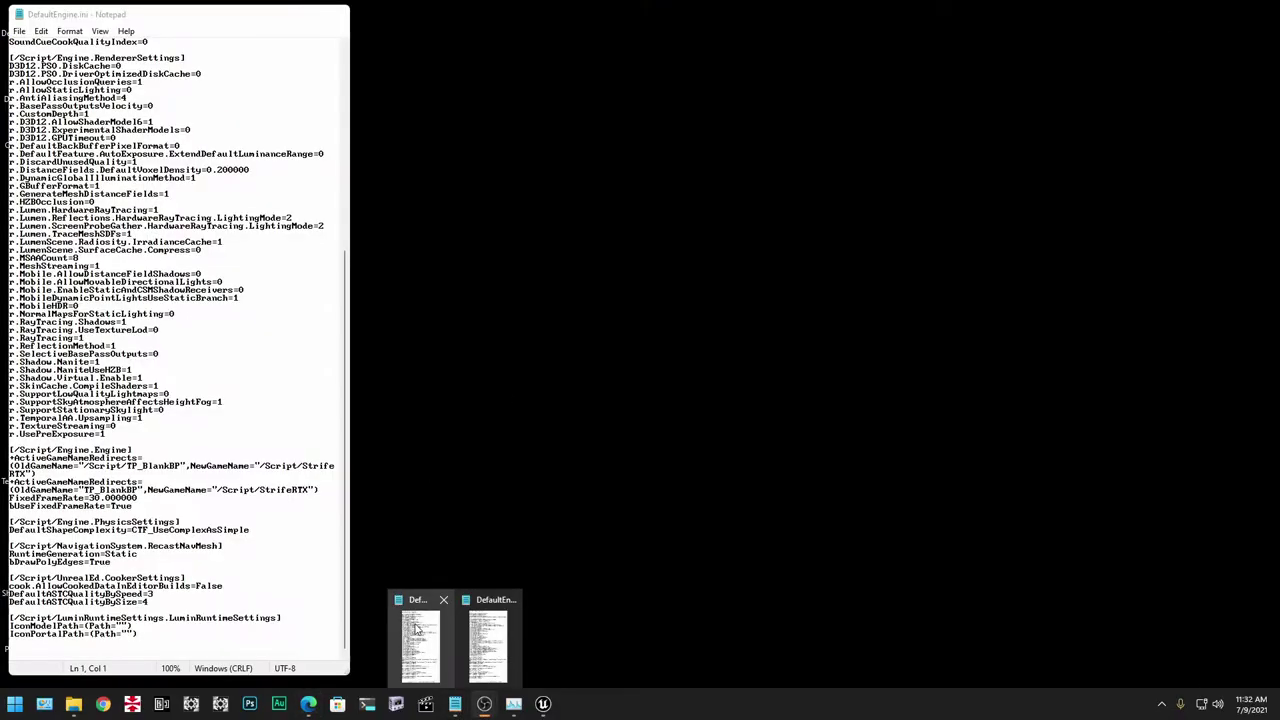
left_click(418, 628)
mouse_move(455, 704)
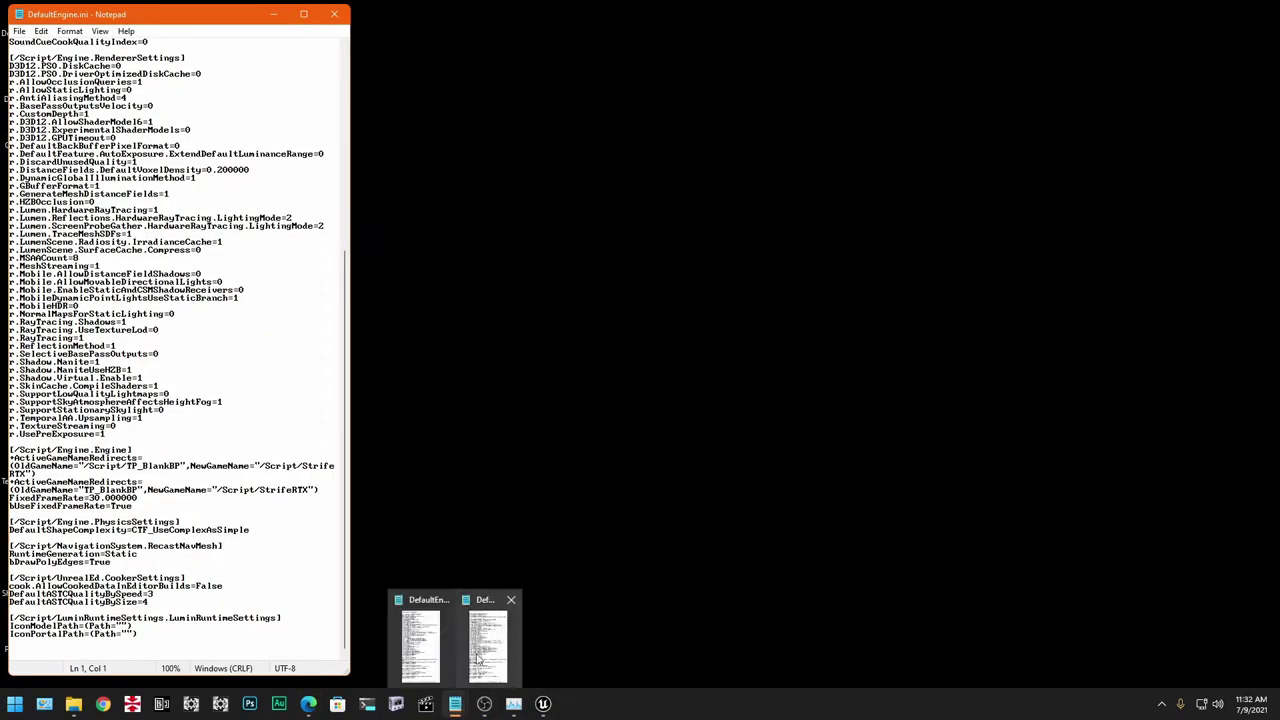
left_click(505, 622)
left_click(780, 476)
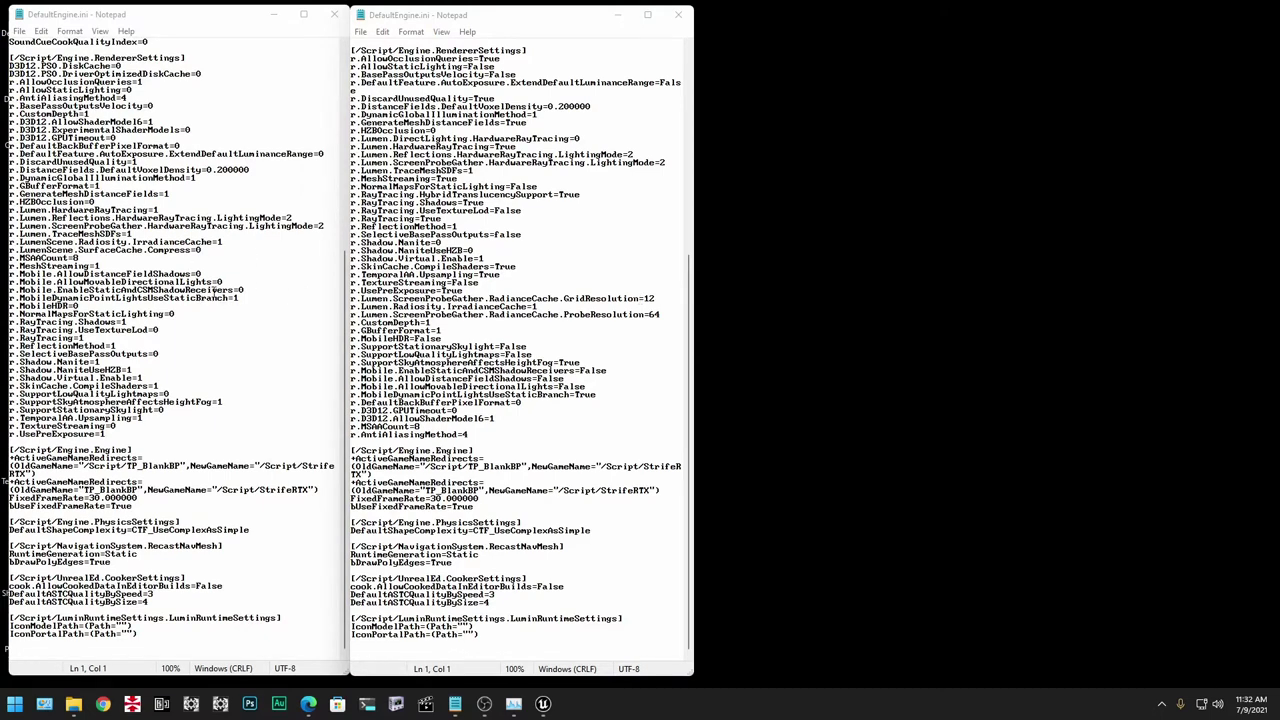
Switch to the Unreal Editor and open its console variables reference page in the browser.
left_click(543, 704)
left_click(231, 8)
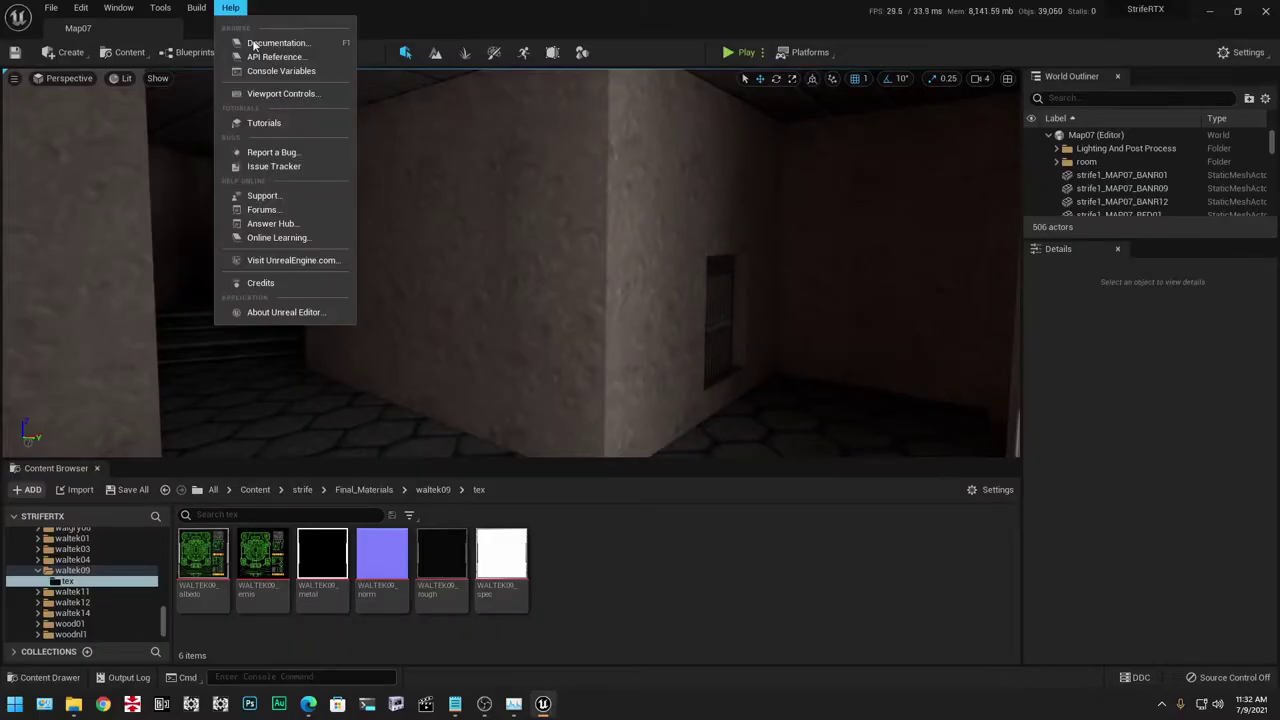
left_click(268, 72)
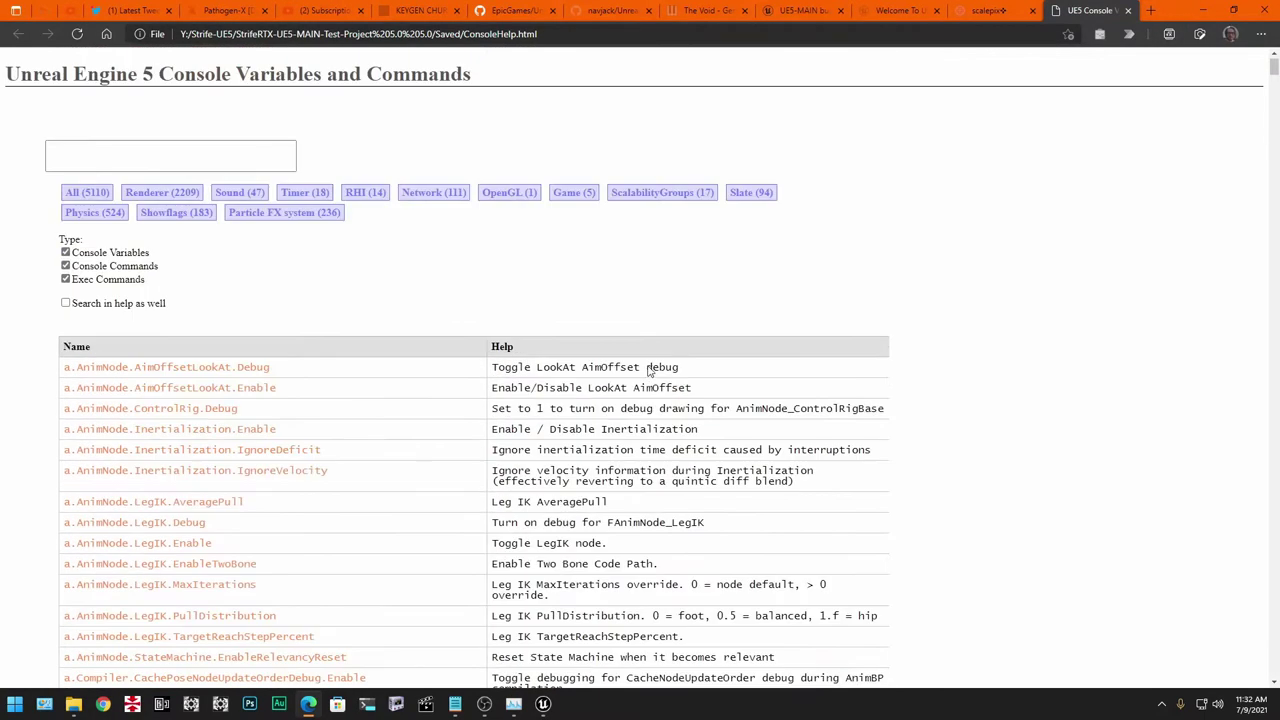
Search the console variables reference for "lumen" and browse the matching r.Lumen entries.
left_click(199, 161)
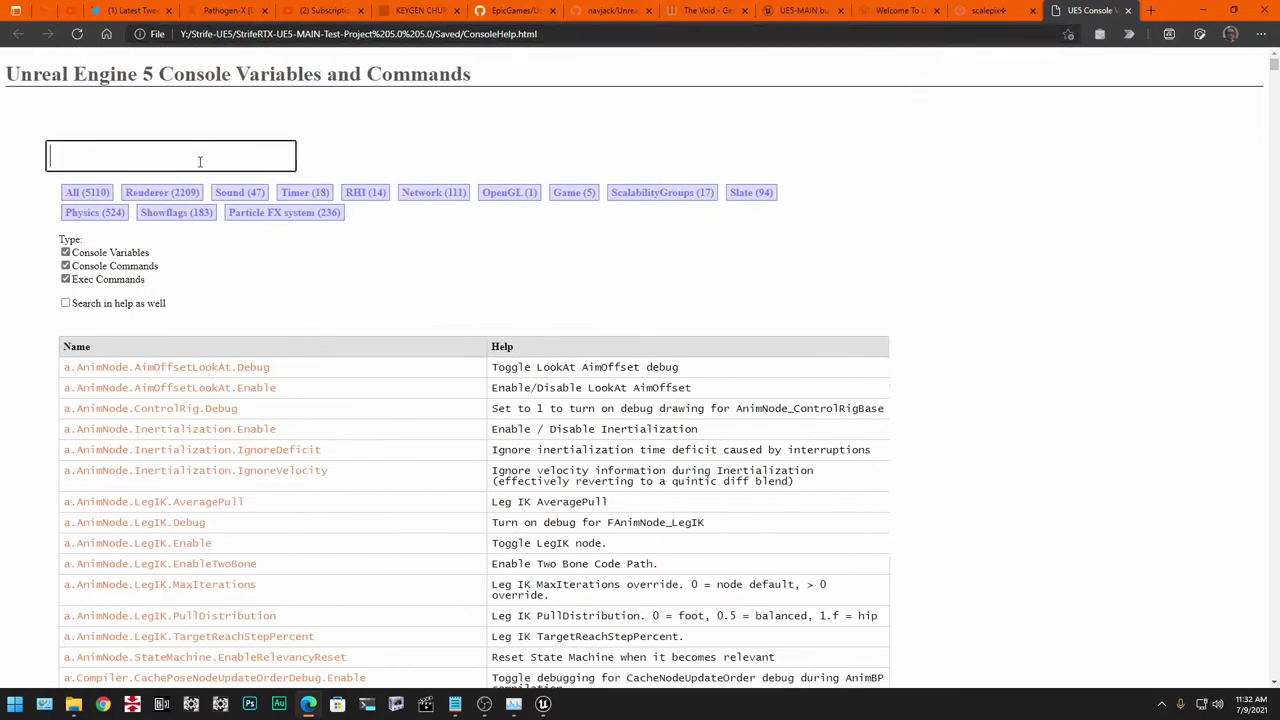
type("lumen")
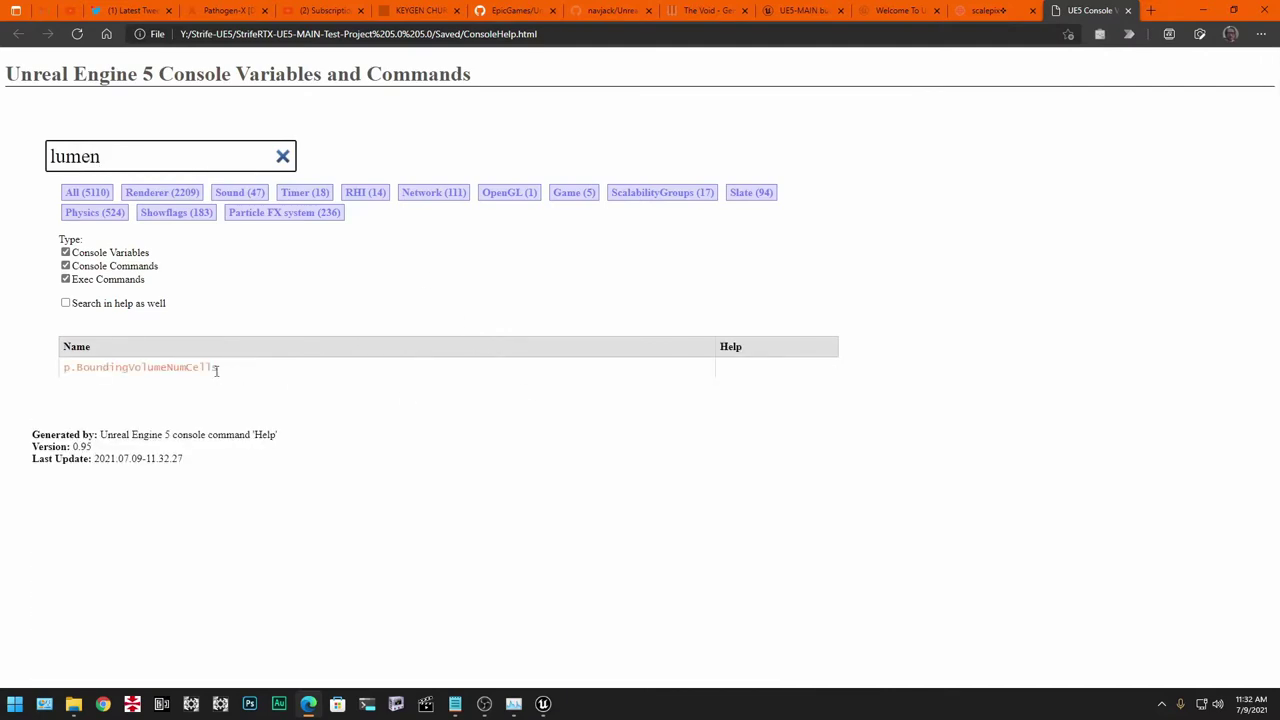
scroll(428, 420, "down", 20)
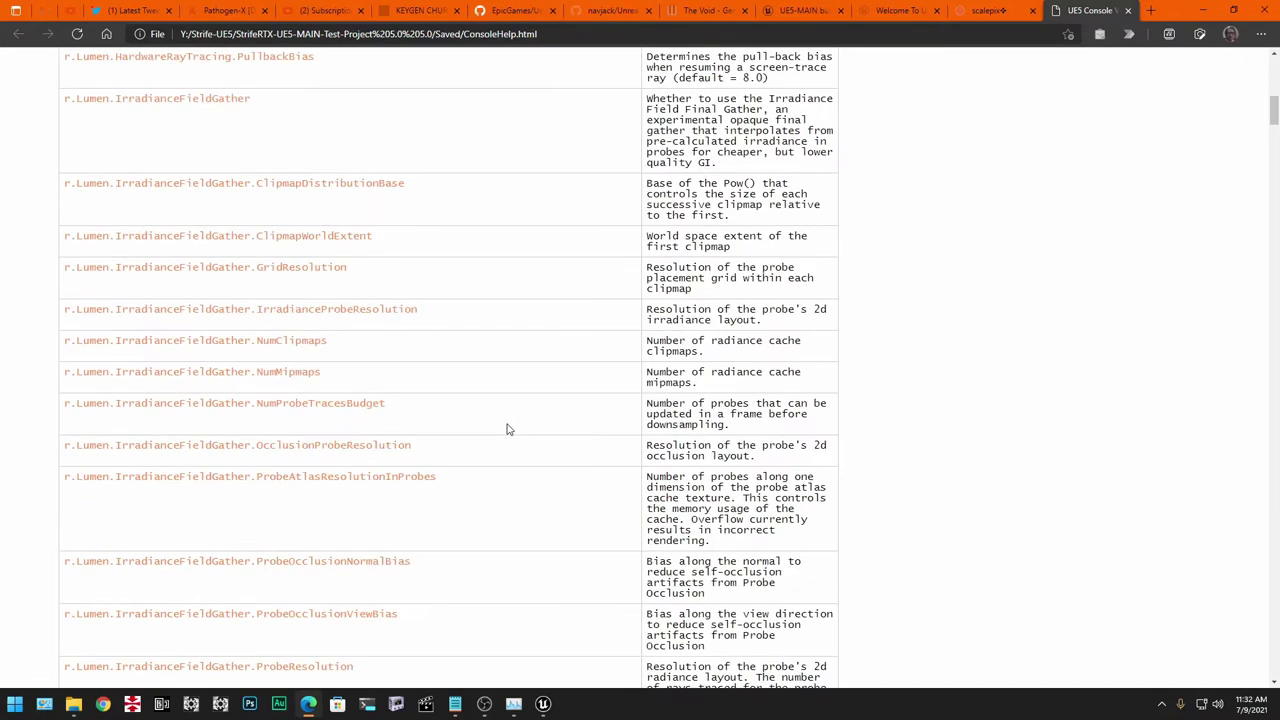
scroll(510, 428, "down", 4)
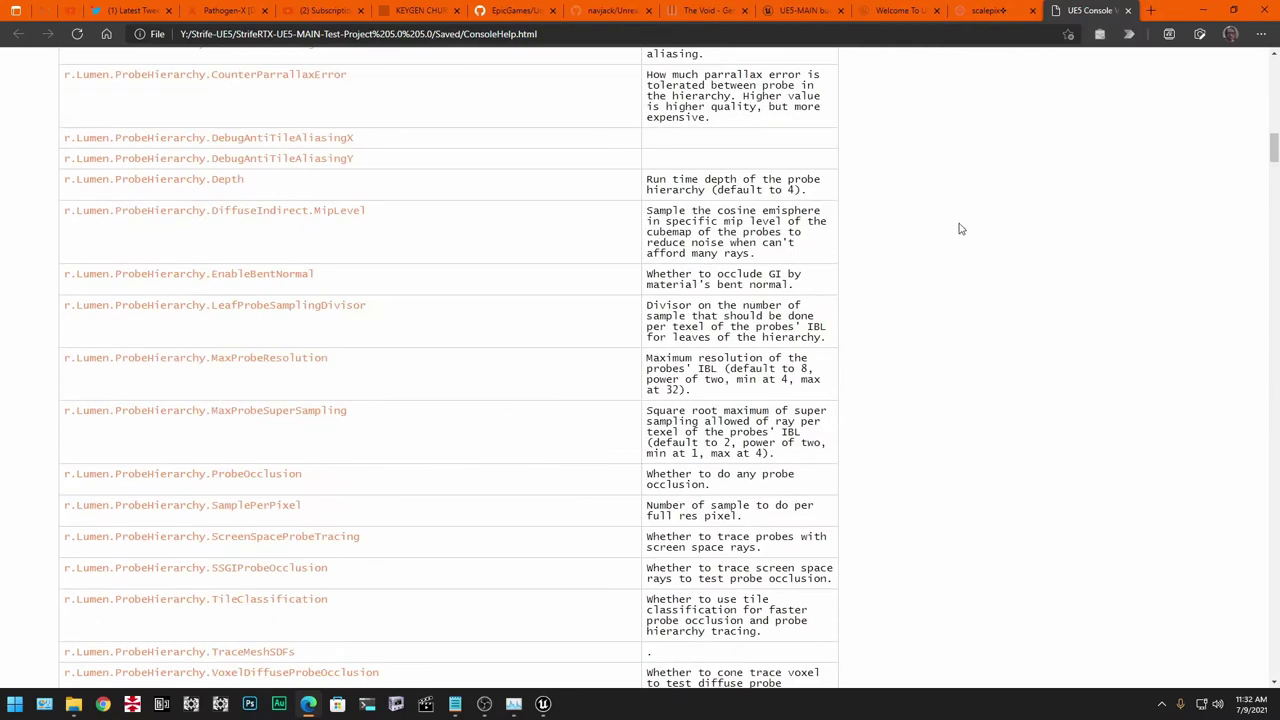
Return to the Notepad files and highlight the RadianceCache GridResolution=12 and ProbeResolution=64 lines in the second DefaultEngine.ini.
left_click(1207, 9)
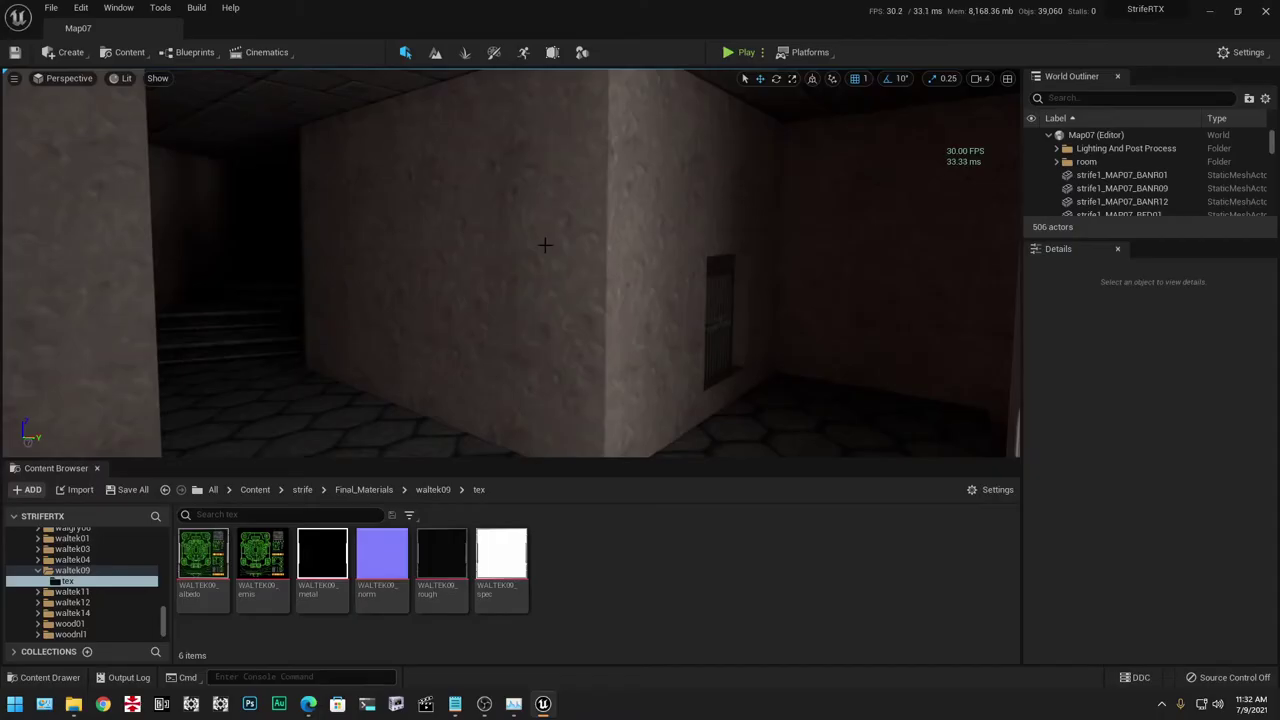
left_click(1211, 9)
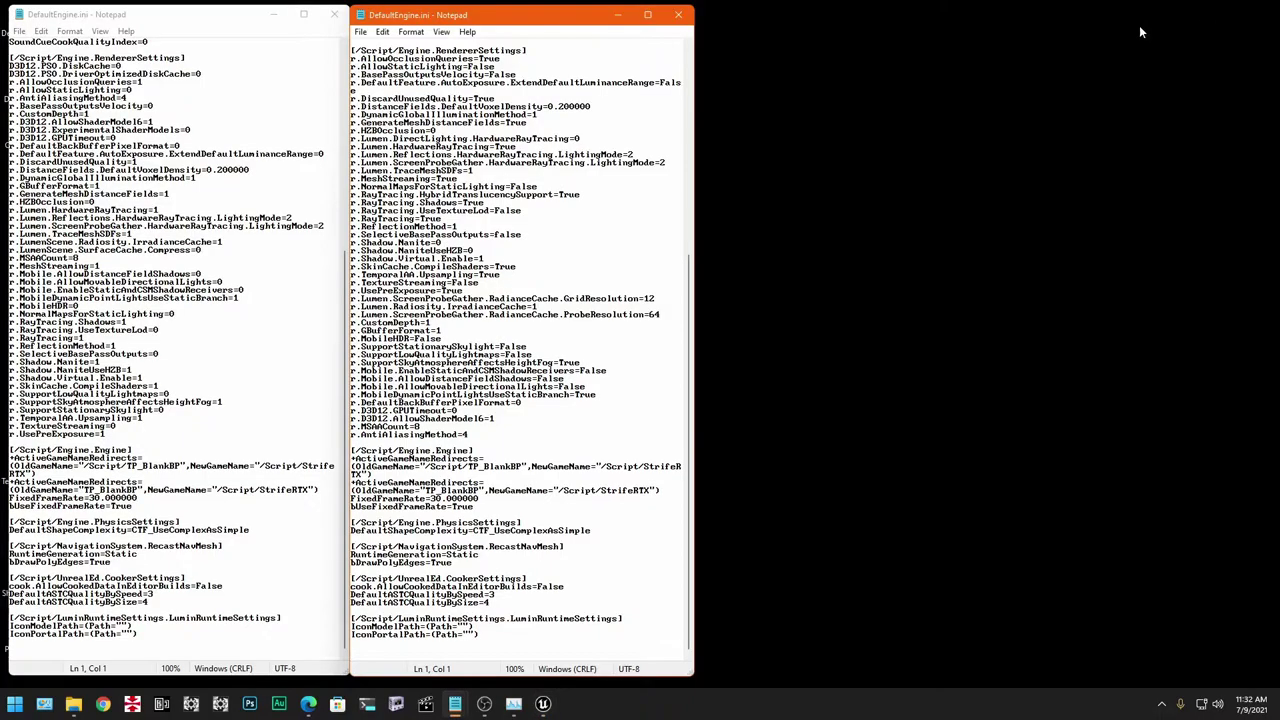
left_click(257, 288)
left_click_drag(656, 299, 336, 300)
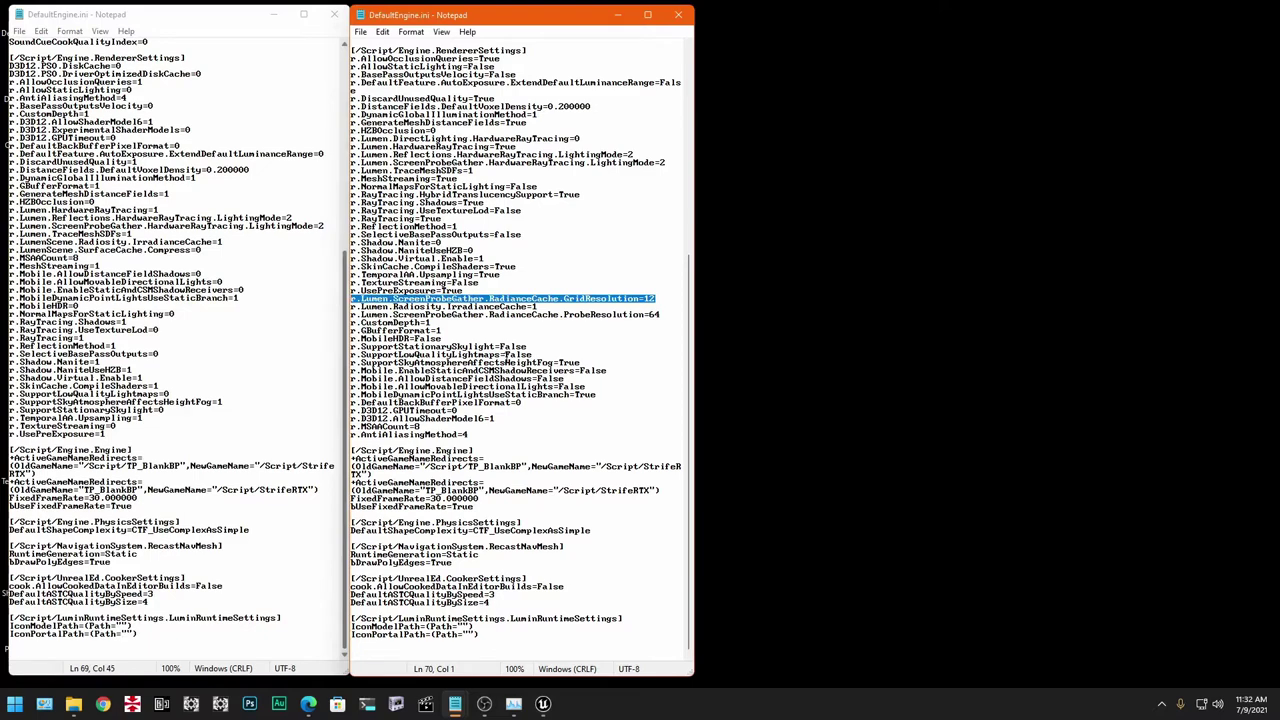
left_click_drag(673, 314, 345, 316)
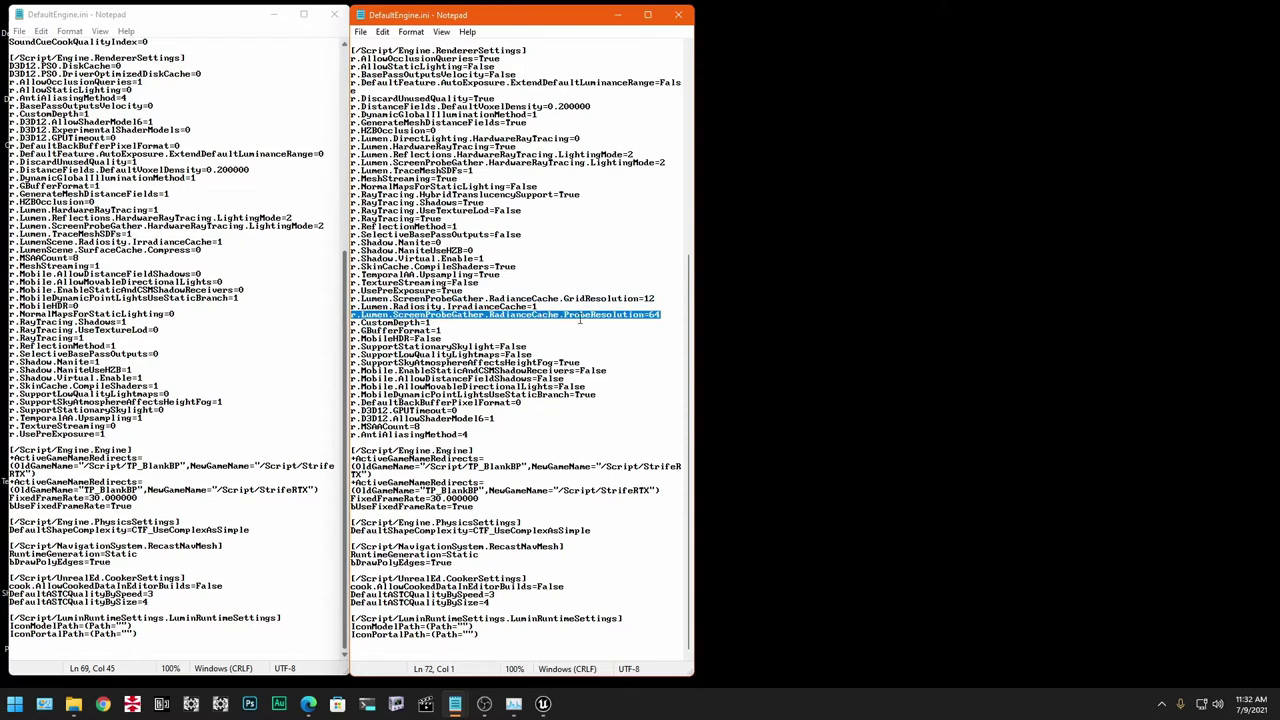
left_click_drag(672, 314, 338, 314)
left_click_drag(658, 298, 341, 299)
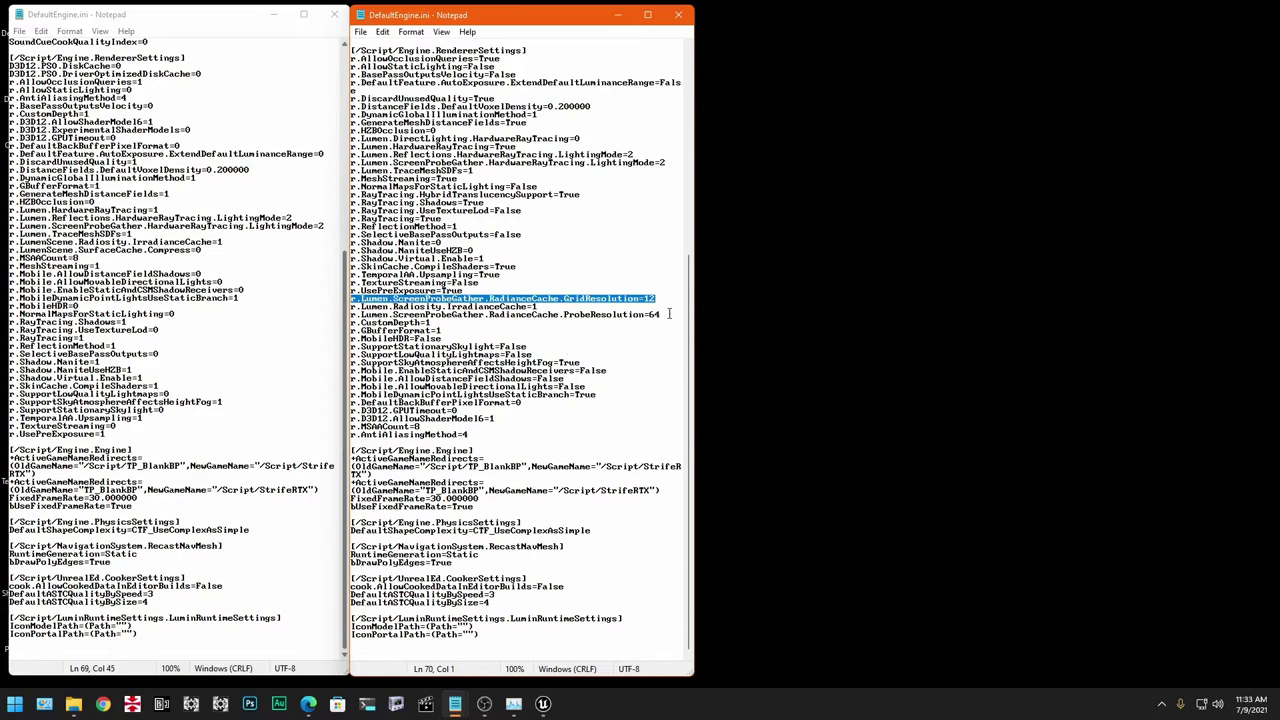
Highlight the three-line Lumen block from GridResolution=12 through ProbeResolution=64, and the GridResolution line again on its own.
left_click_drag(662, 314, 316, 297)
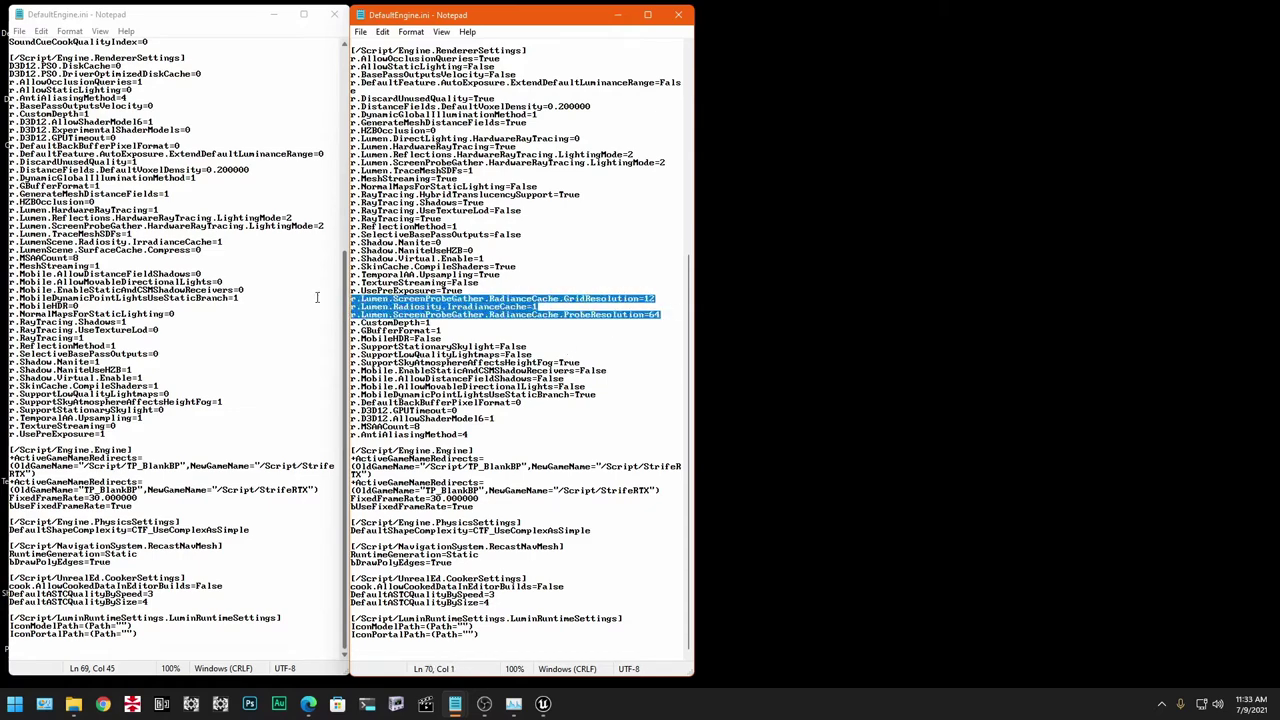
left_click(601, 328)
left_click_drag(664, 314, 335, 295)
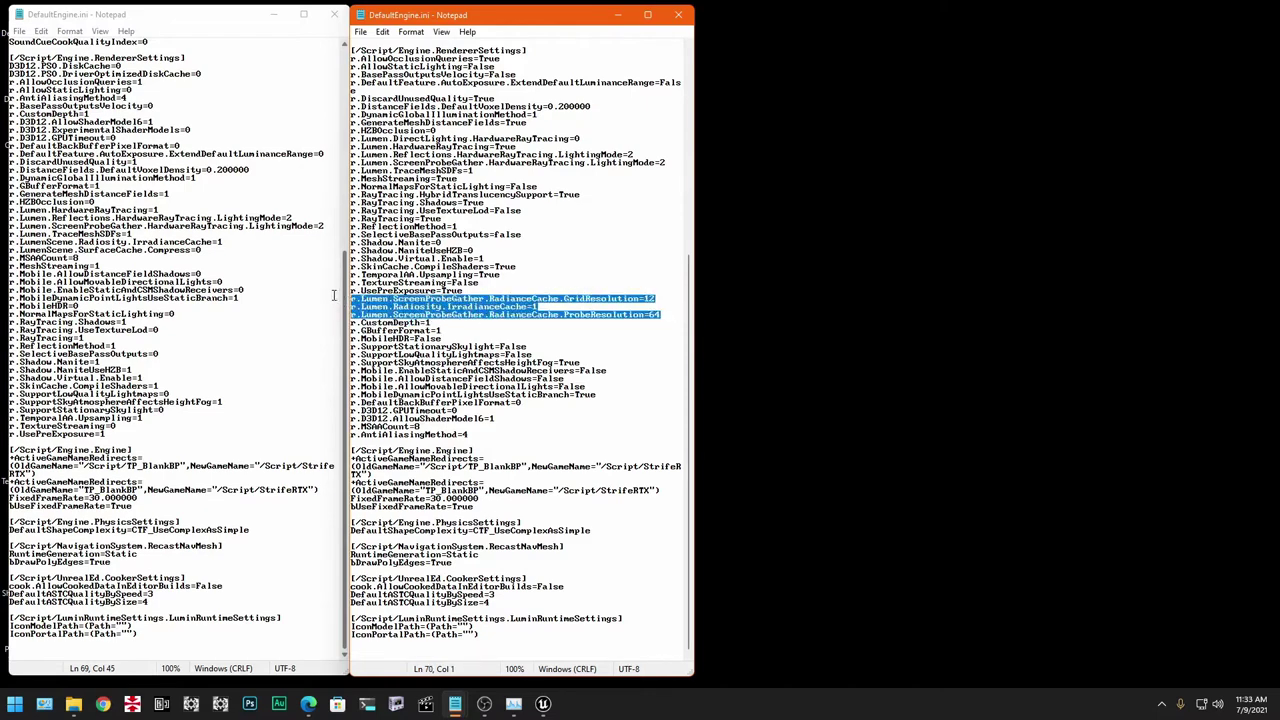
left_click(572, 330)
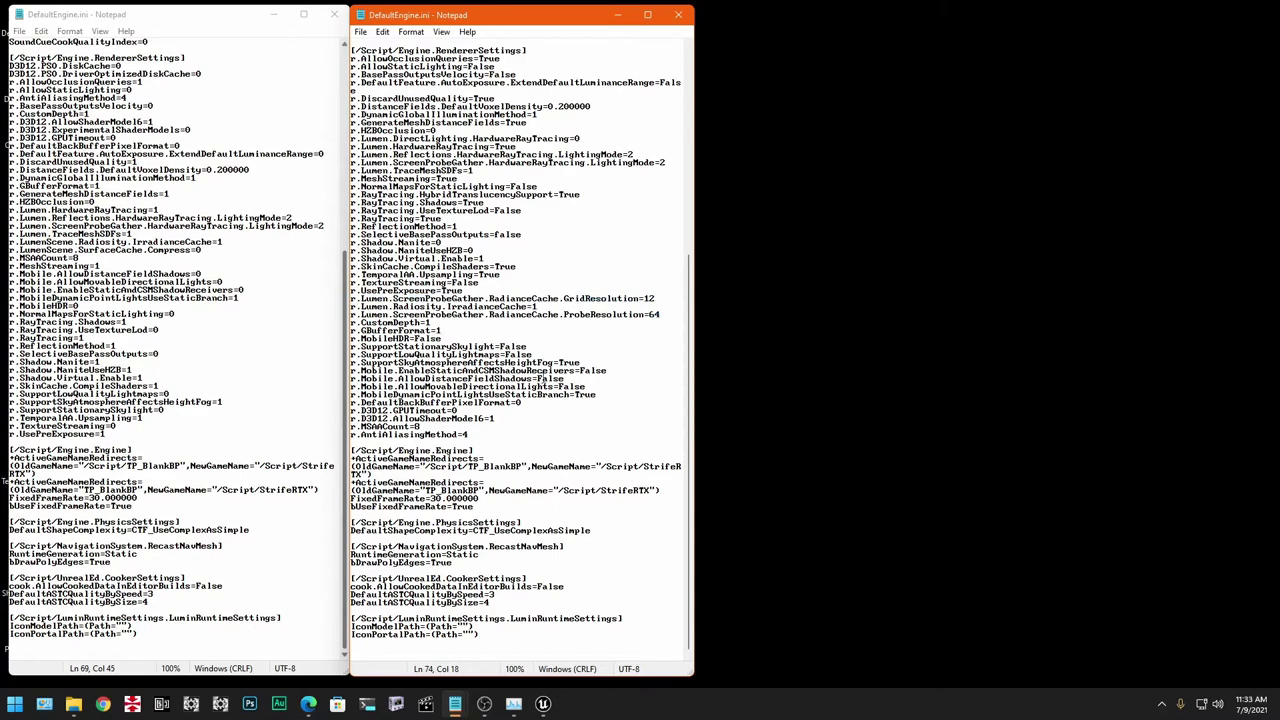
left_click_drag(658, 298, 345, 297)
left_click(667, 318)
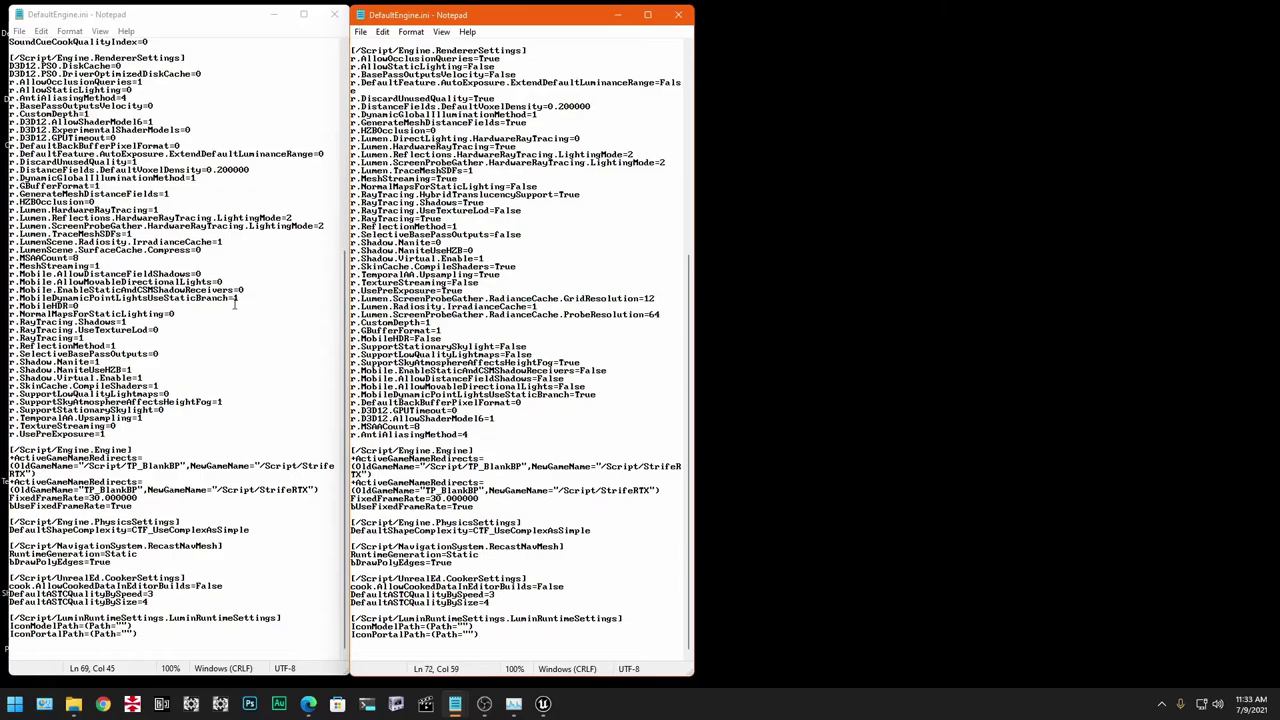
Switch to the Unreal Editor and look around the Map07 corridor toward the bright light strip and stone floor.
left_click(543, 703)
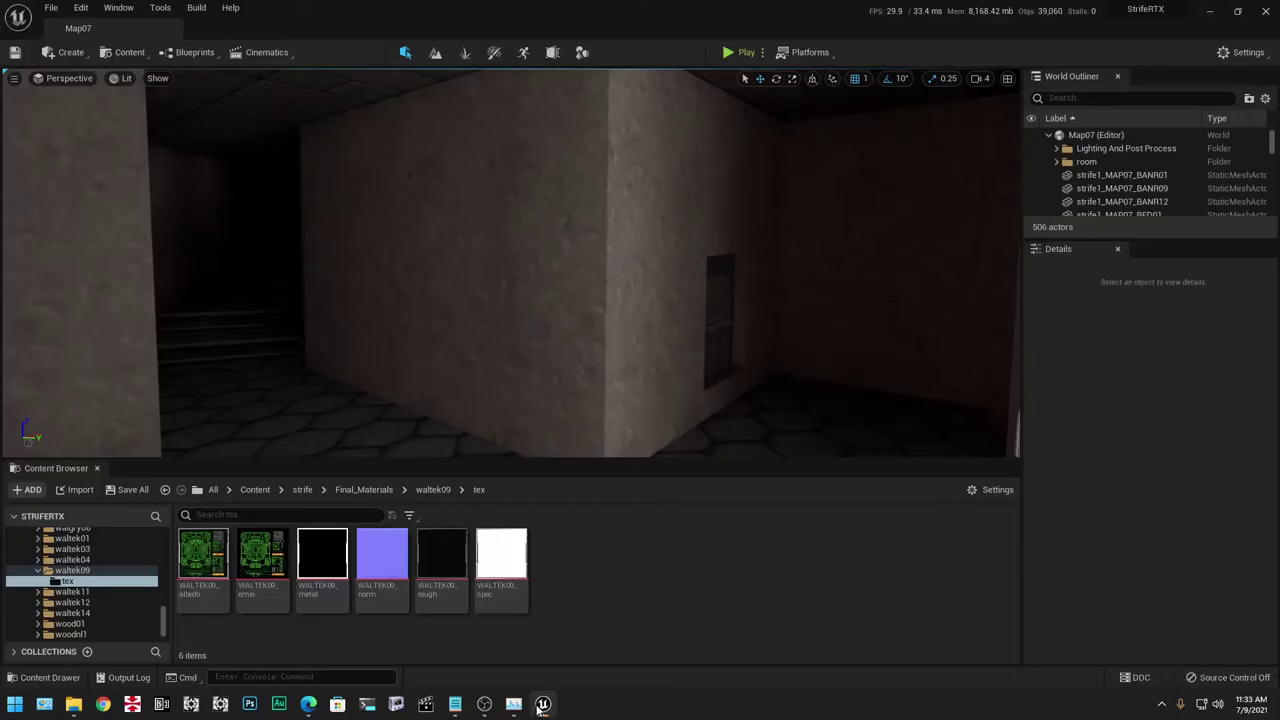
right_click_drag(527, 363, 641, 80)
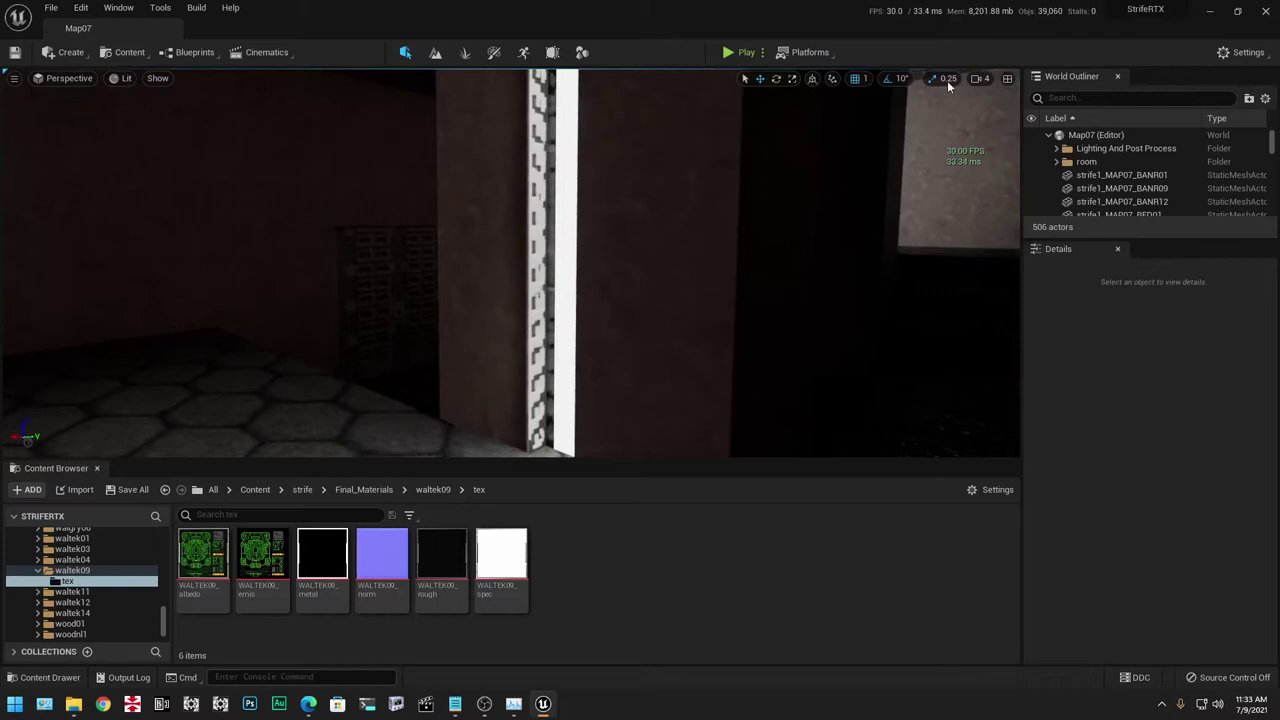
right_click_drag(800, 240, 800, 295)
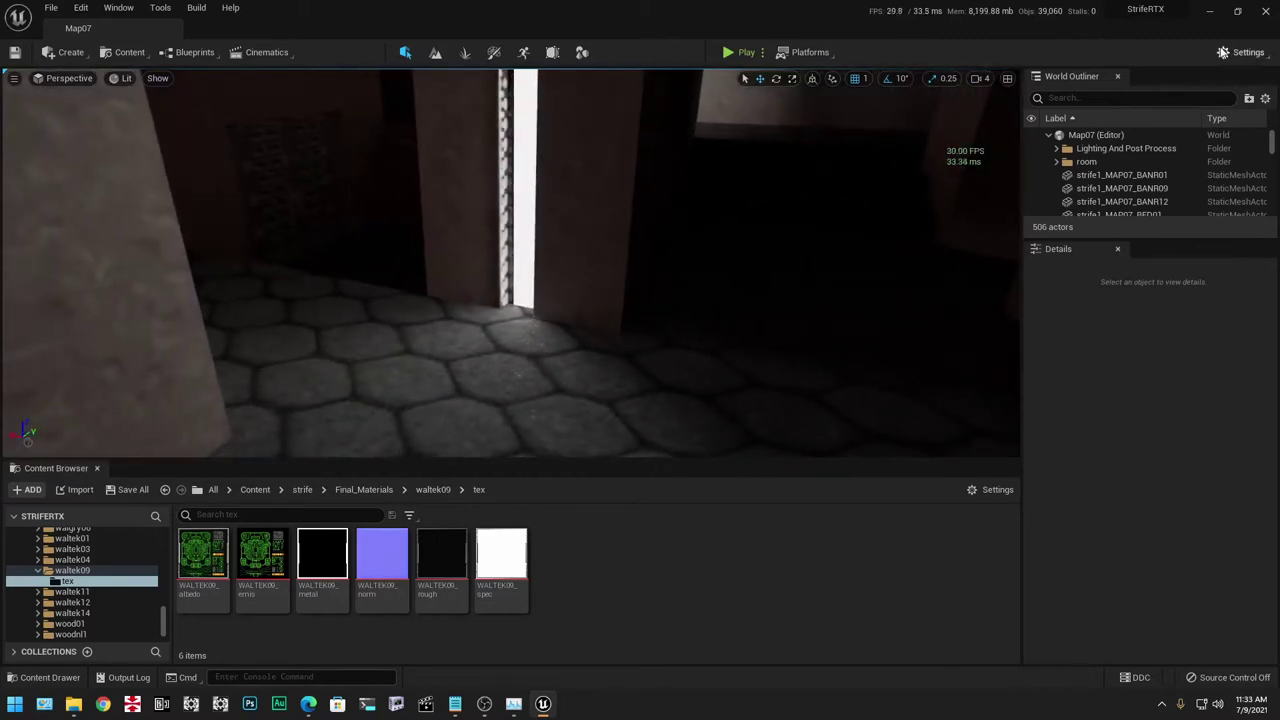
Open the project settings and go to the Engine Rendering section.
left_click(1235, 52)
left_click(1150, 103)
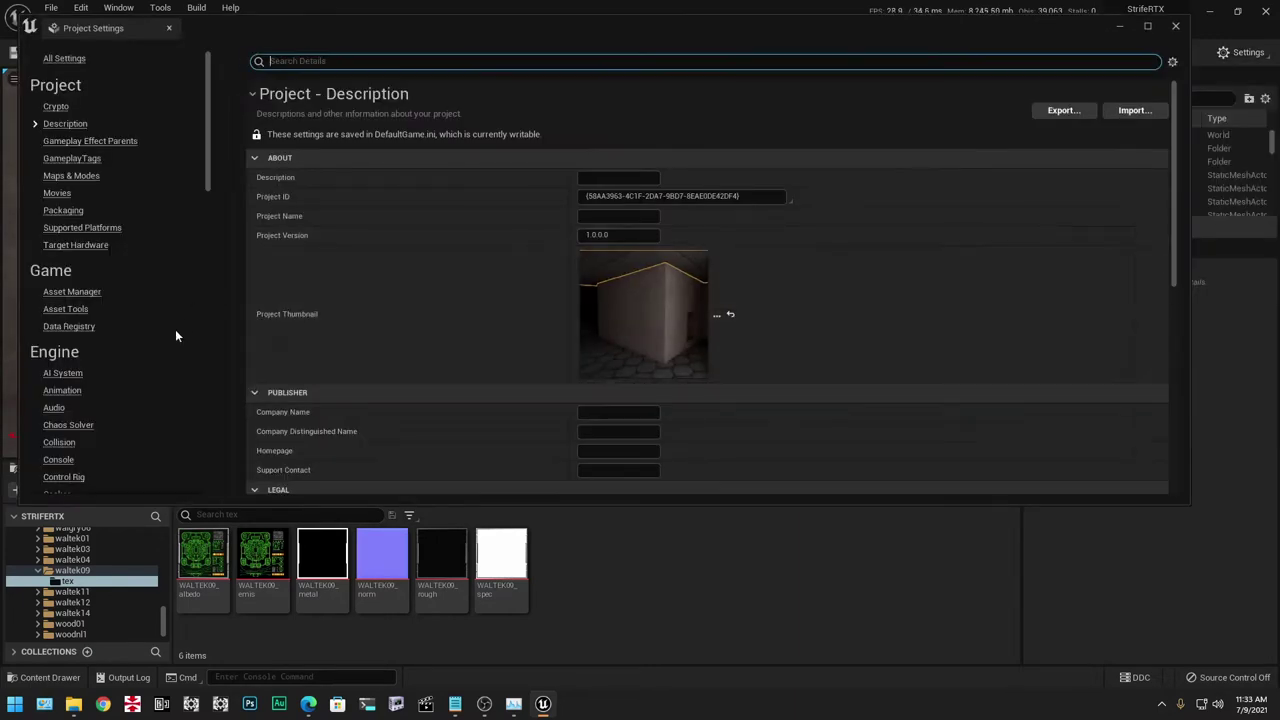
scroll(172, 345, "down", 10)
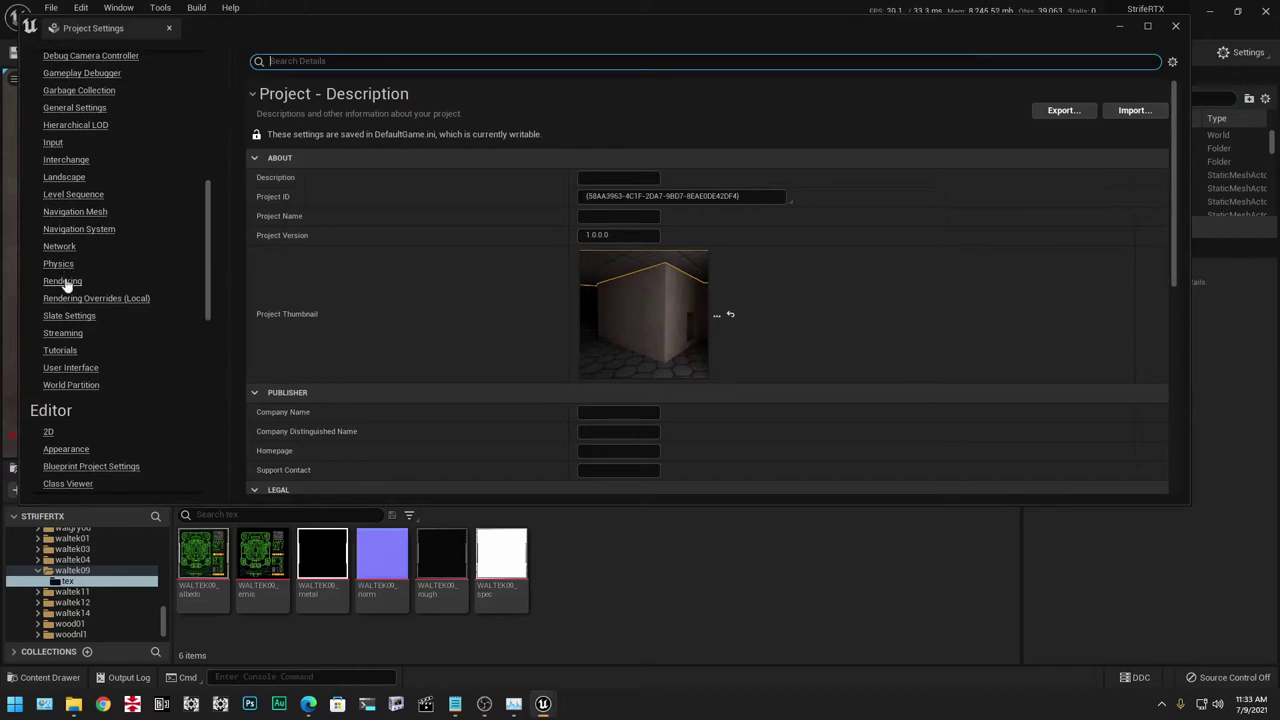
left_click(62, 282)
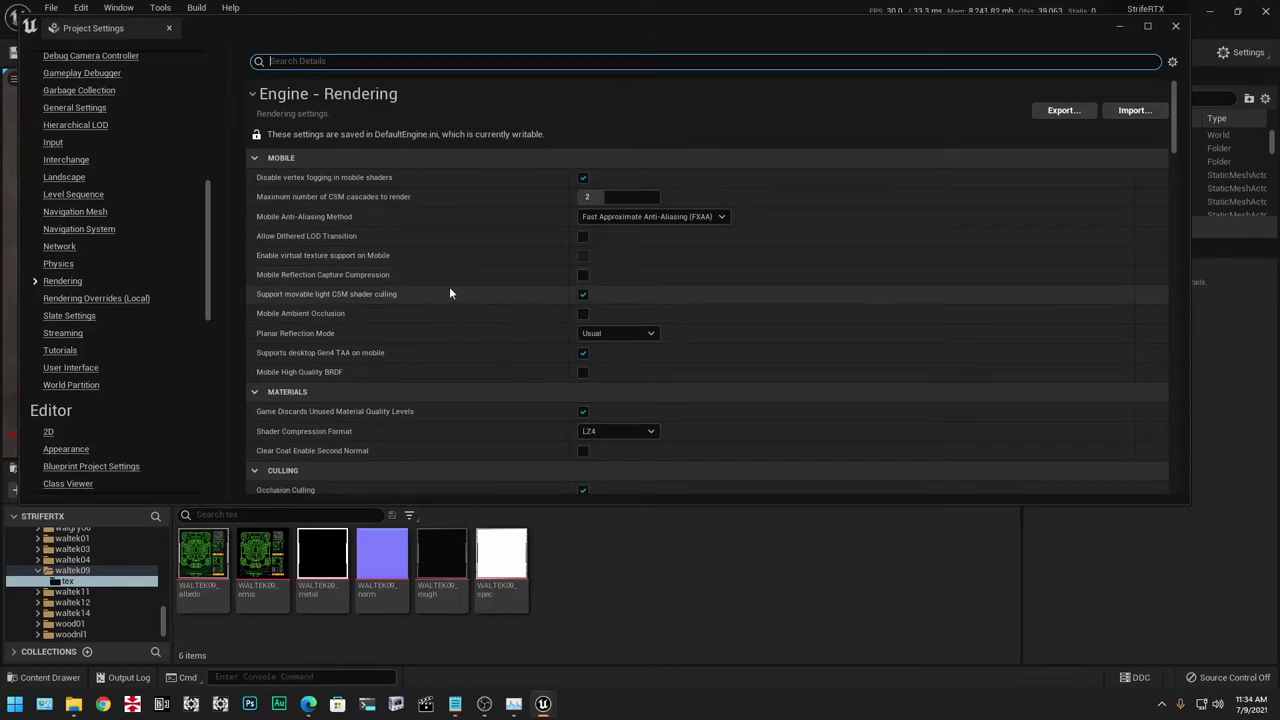
Examine the global illumination, reflections, Lumen, shadows and ray tracing options, including the hardware ray tracing description, and close the project settings.
scroll(449, 286, "down", 2)
scroll(447, 292, "down", 6)
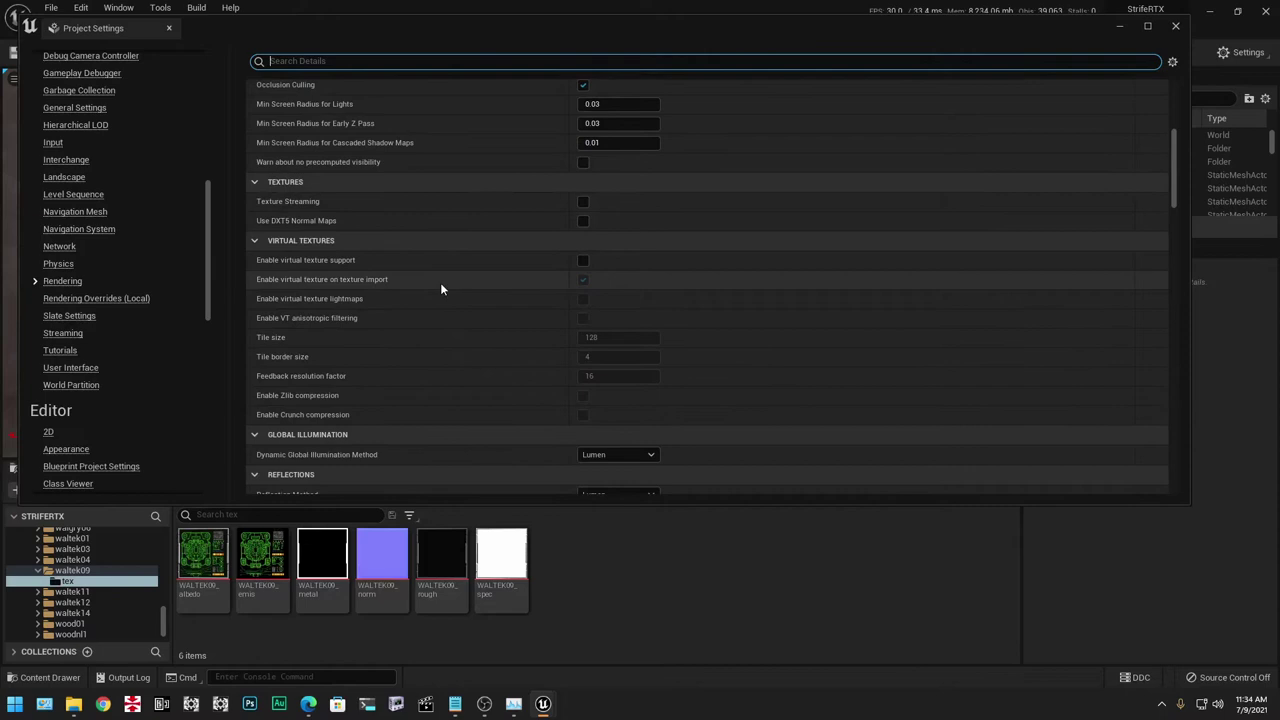
scroll(442, 290, "down", 3)
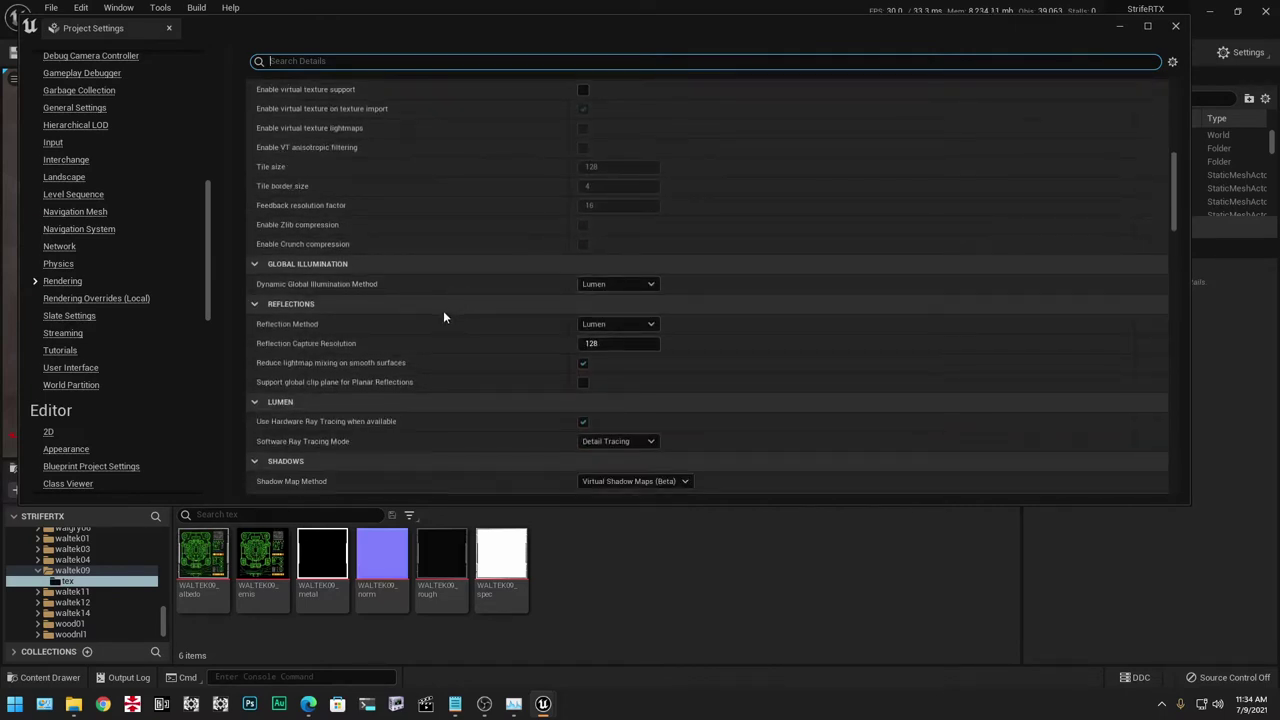
scroll(443, 317, "down", 2)
scroll(447, 313, "down", 1)
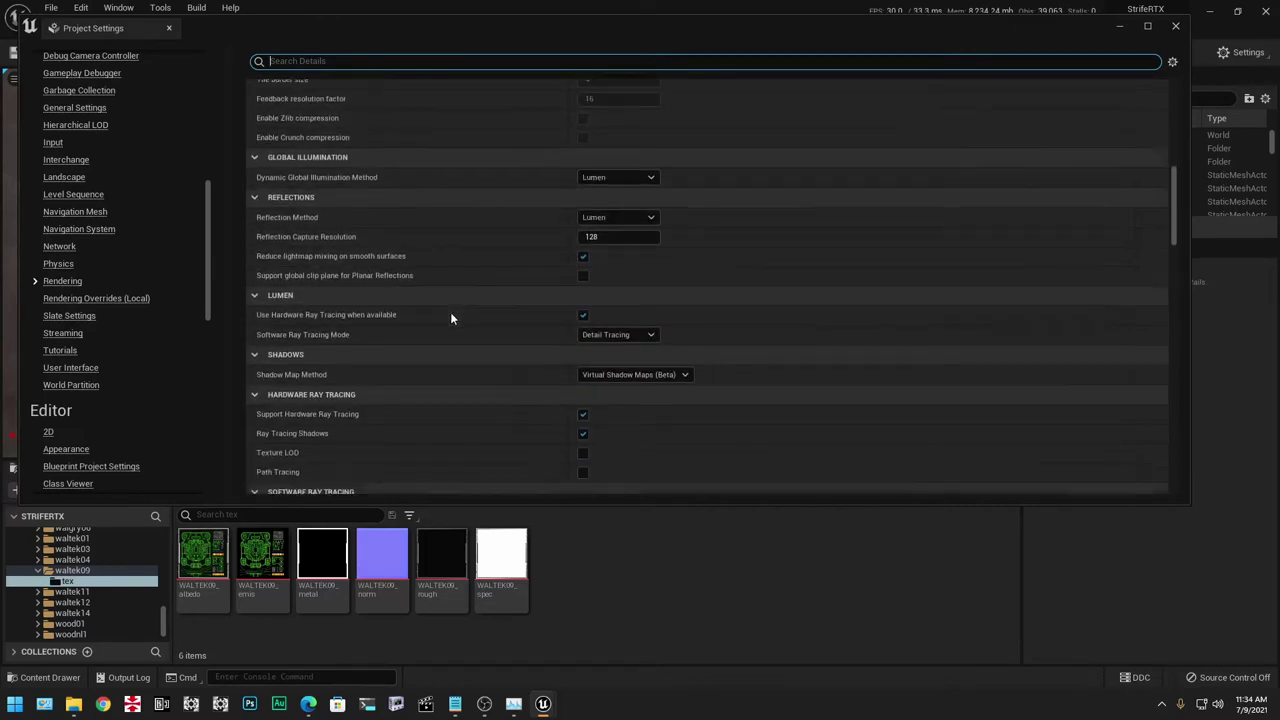
scroll(458, 306, "down", 1)
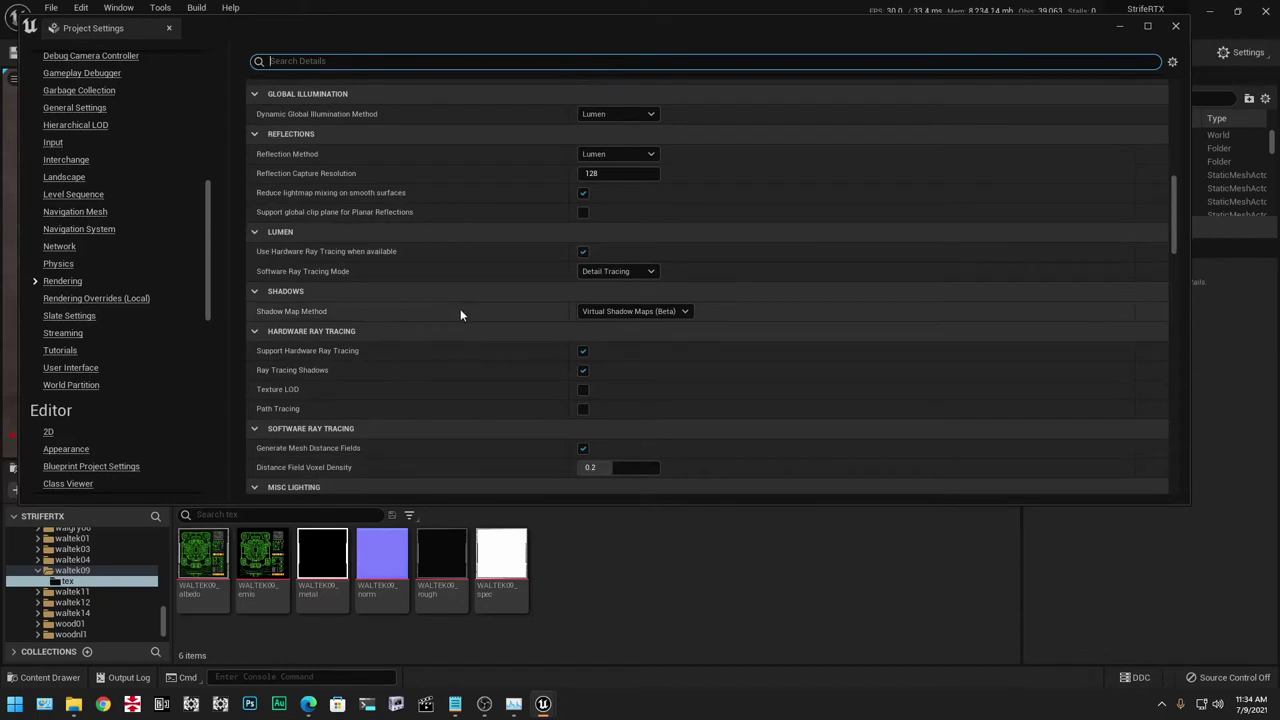
mouse_move(303, 372)
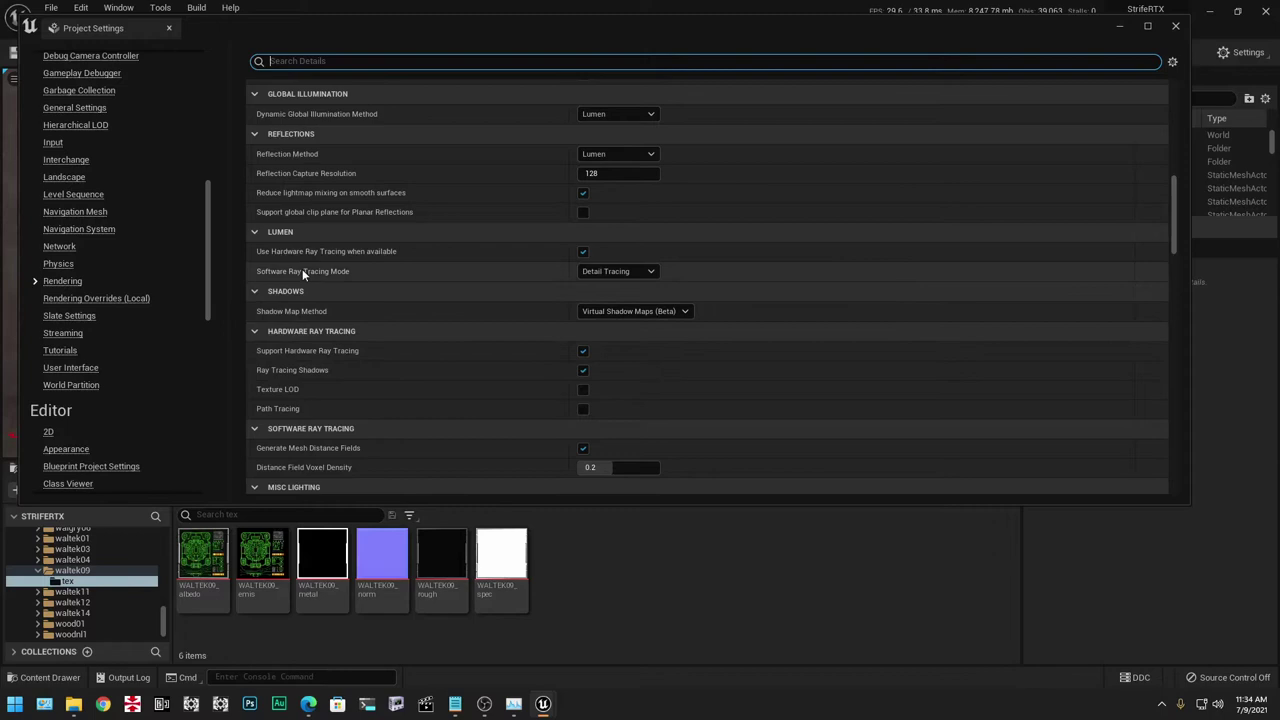
mouse_move(270, 254)
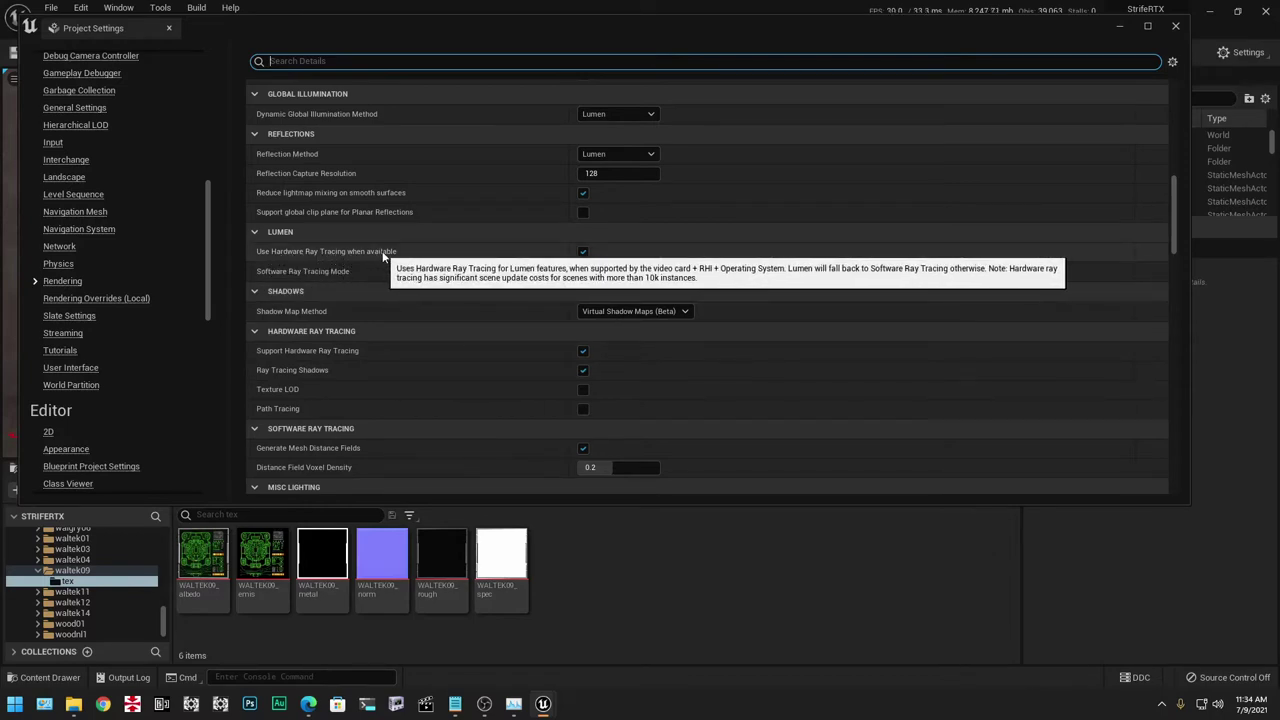
left_click(1175, 26)
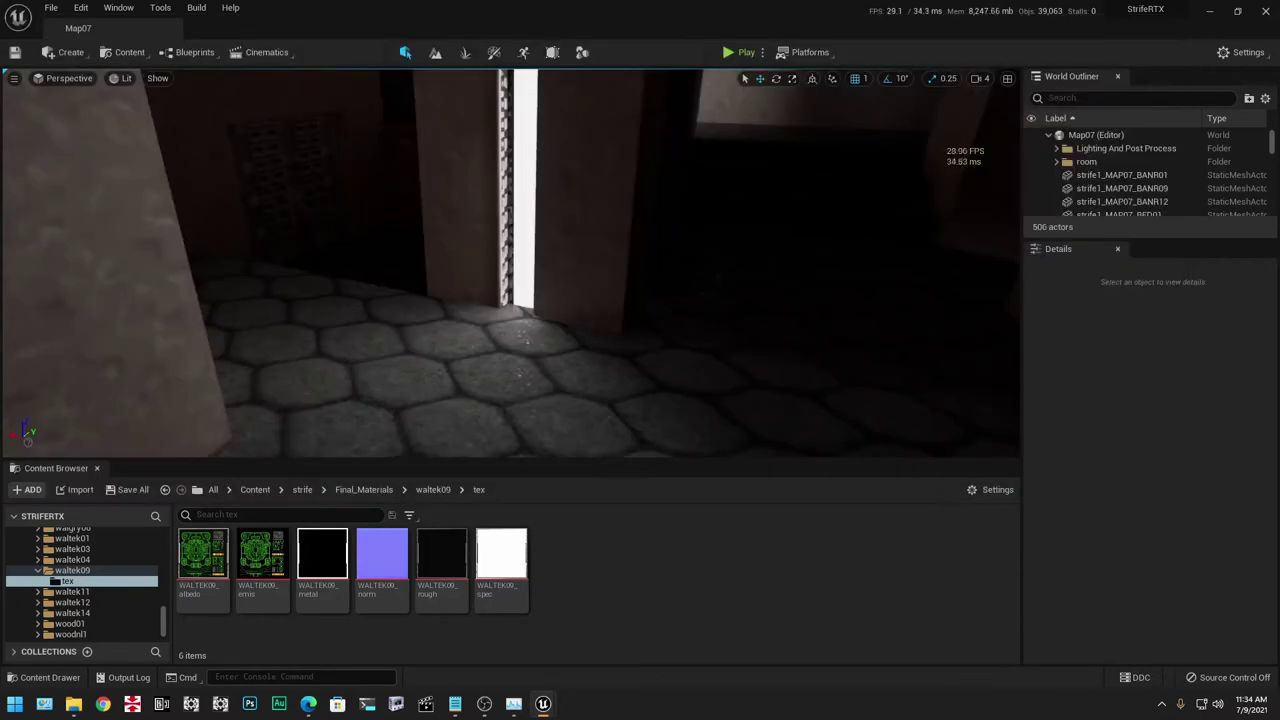
Switch to Notepad, close the second DefaultEngine.ini and show the RendererSettings block in the remaining one.
mouse_move(455, 704)
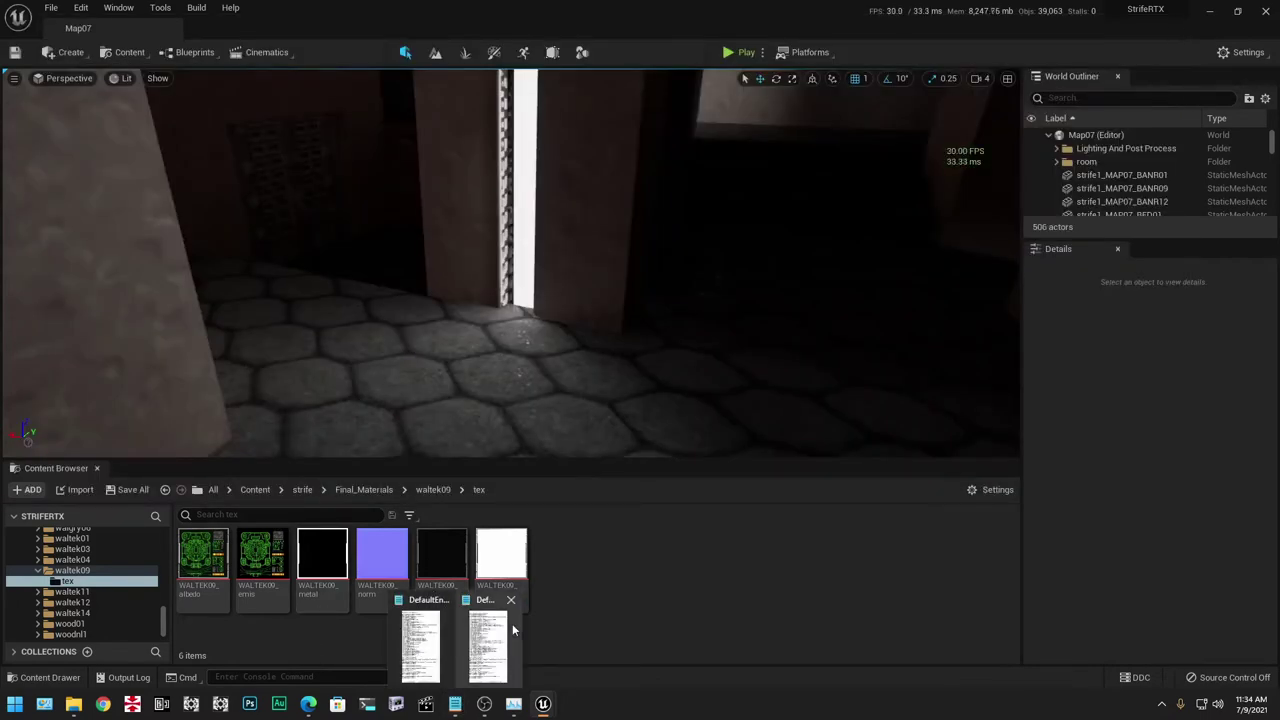
left_click(488, 645)
left_click(688, 14)
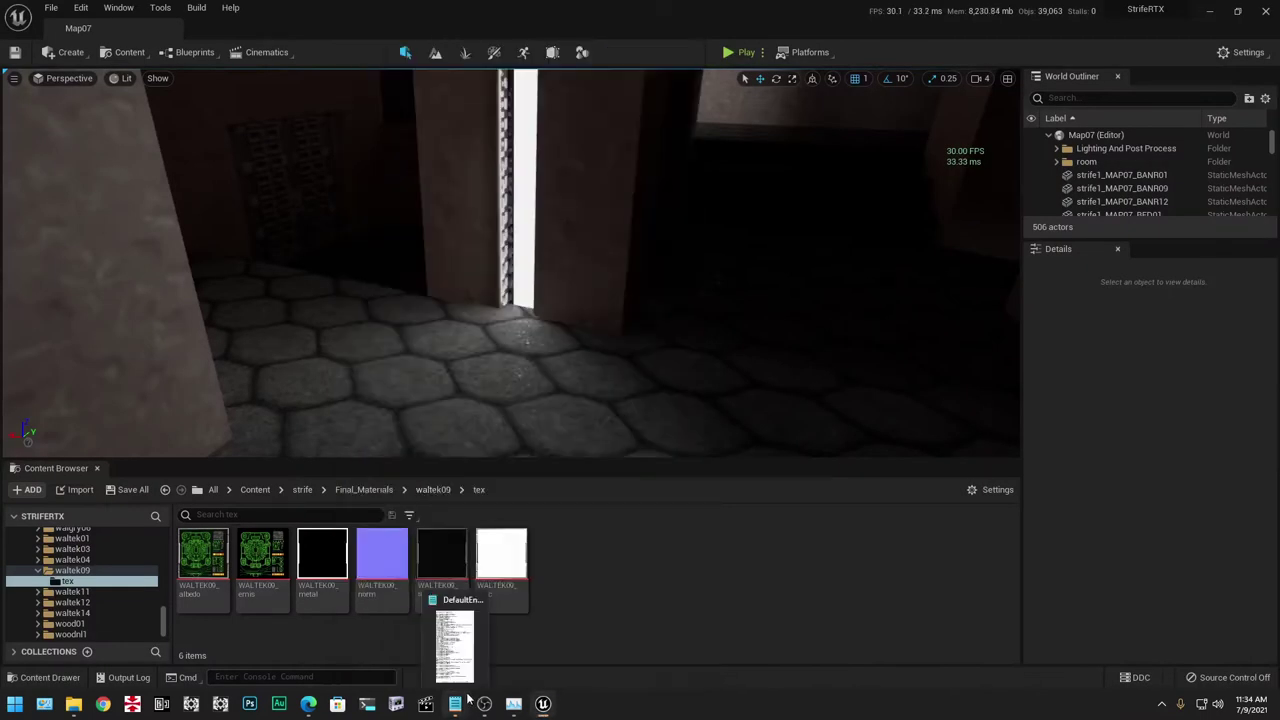
left_click(452, 640)
scroll(243, 283, "up", 2)
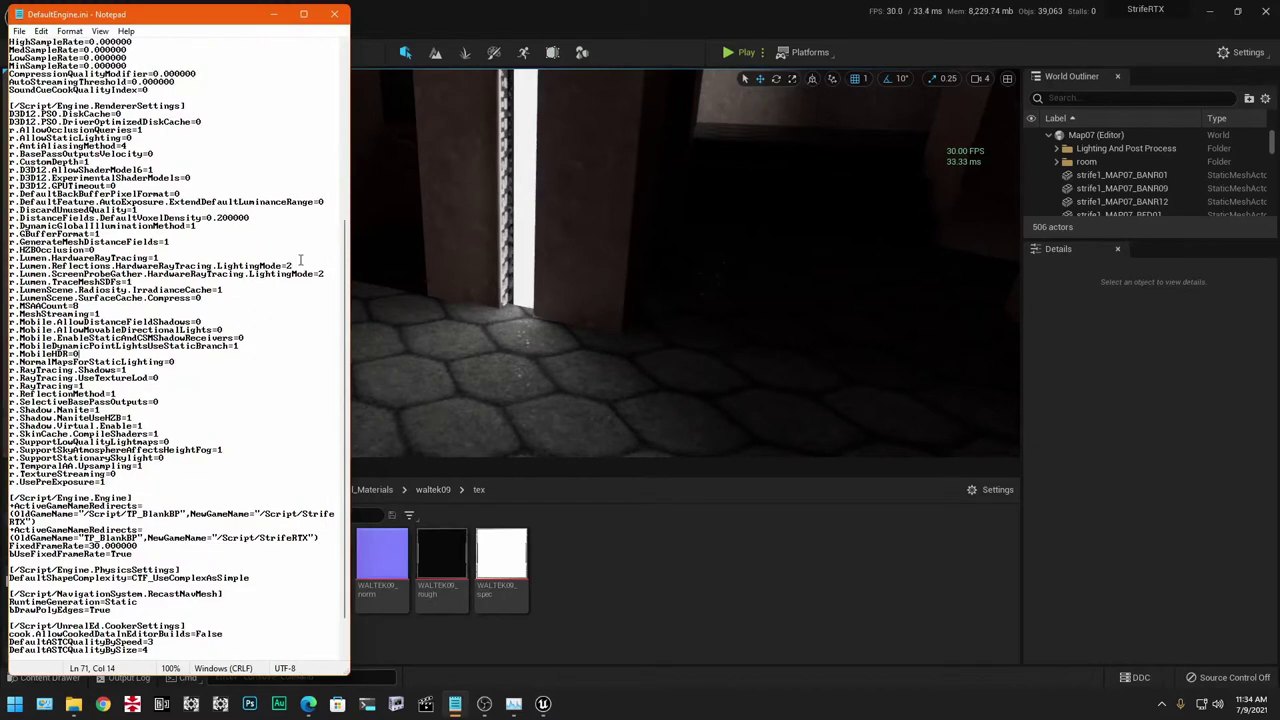
Highlight the r.Lumen.HardwareRayTracing=1 line and the Reflections and ScreenProbeGather LightingMode=2 lines, and close the file.
left_click_drag(160, 258, 10, 258)
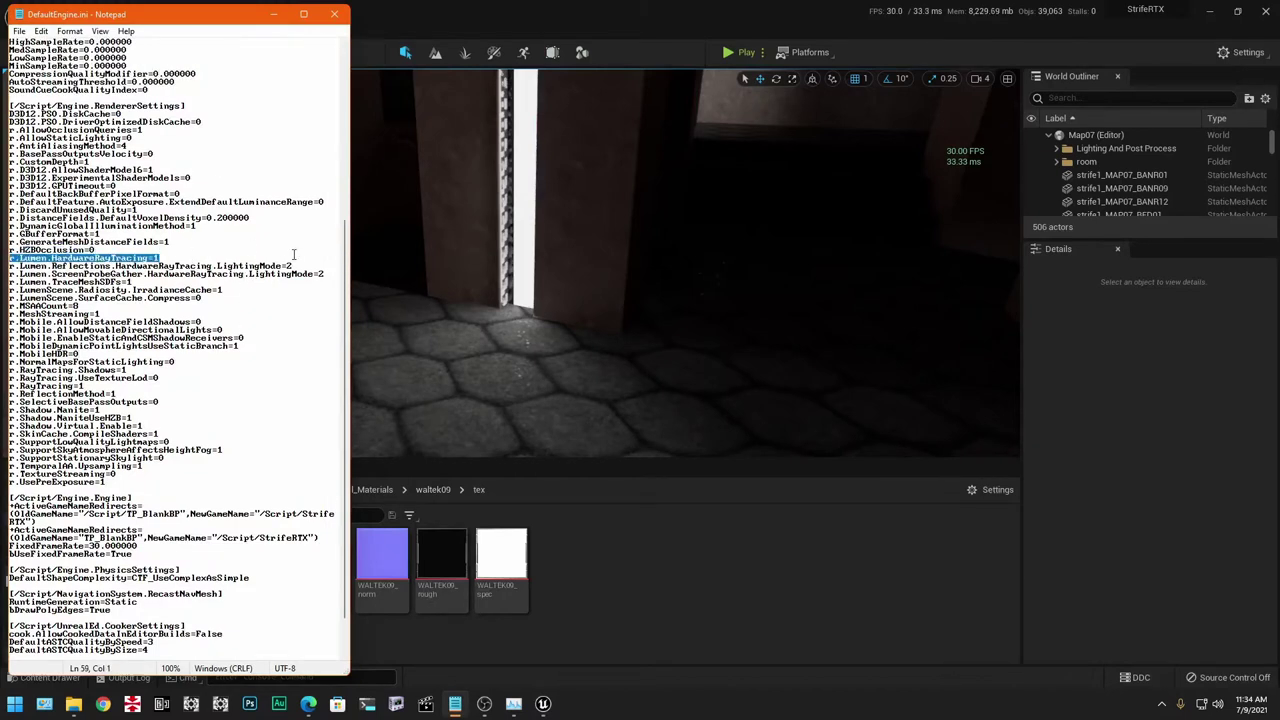
left_click_drag(294, 266, 10, 266)
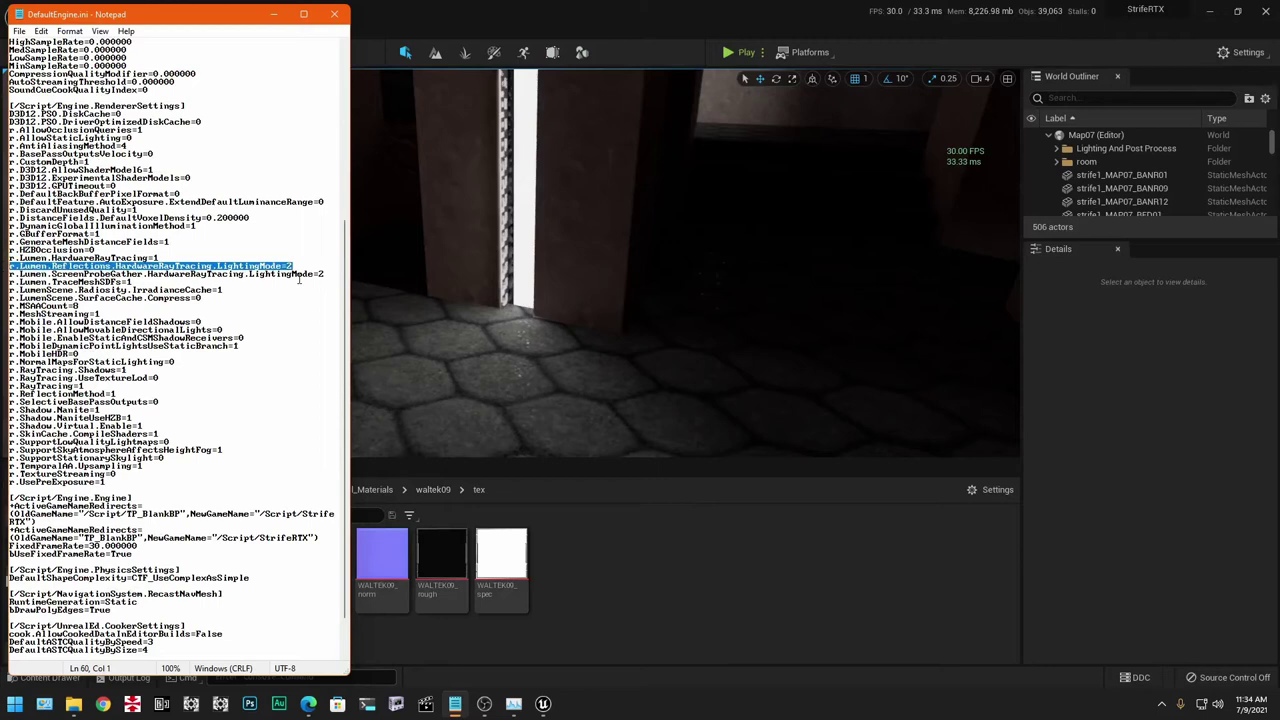
left_click_drag(330, 274, 10, 266)
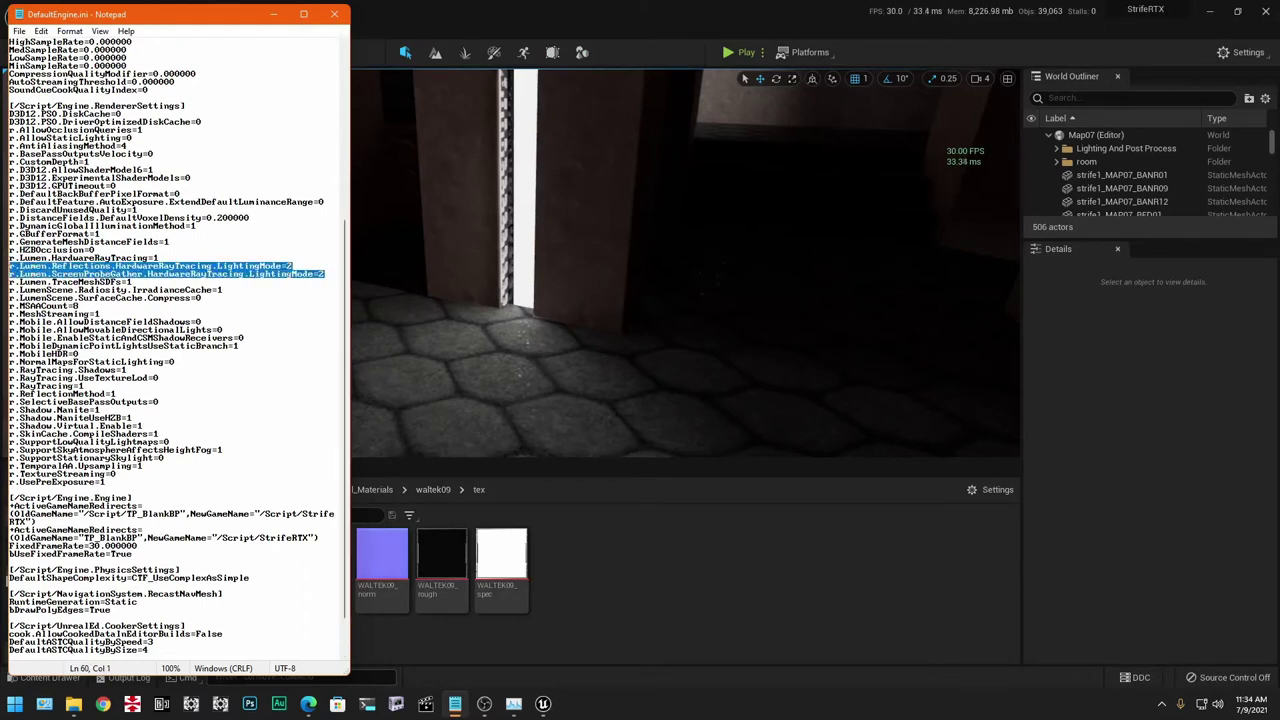
left_click(205, 282)
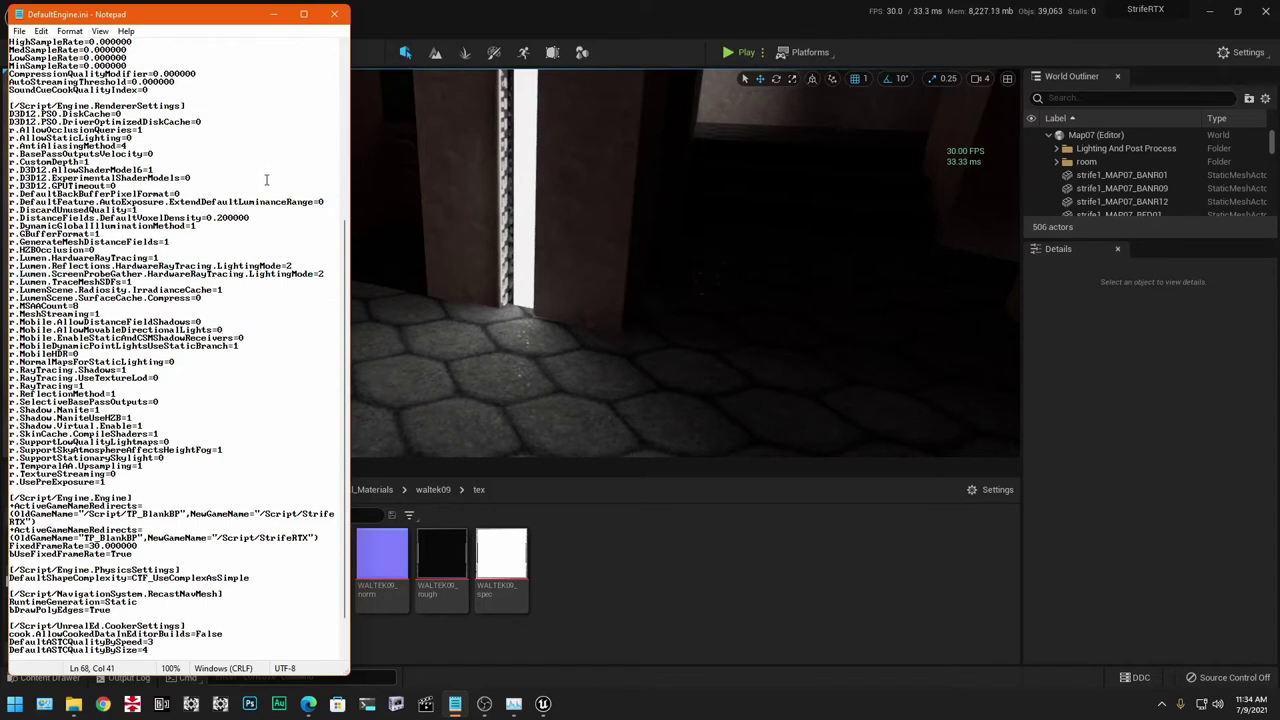
left_click(334, 13)
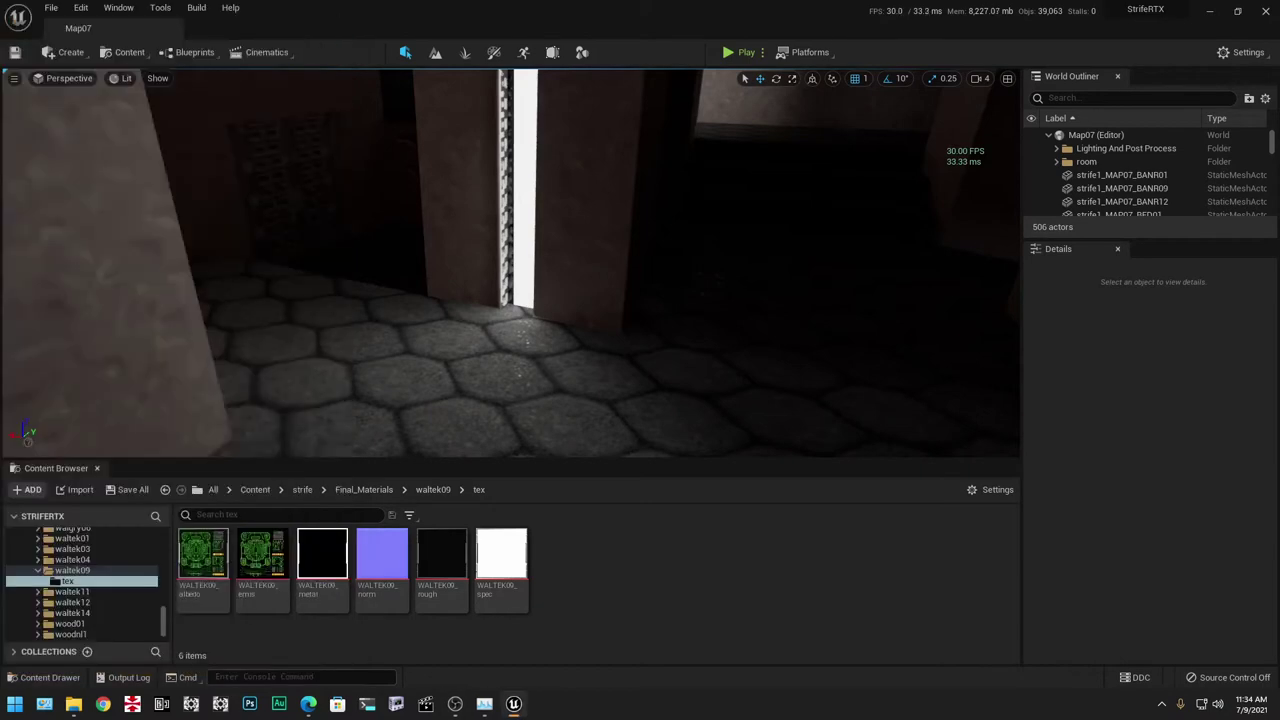
Fly through the dark Map07 rooms and examine the wall opening lit by bright vertical light strips.
key("w")
right_click_drag(740, 220, 930, 262)
key("w")
key("s")
key("w")
key("w")
key("w")
key("w")
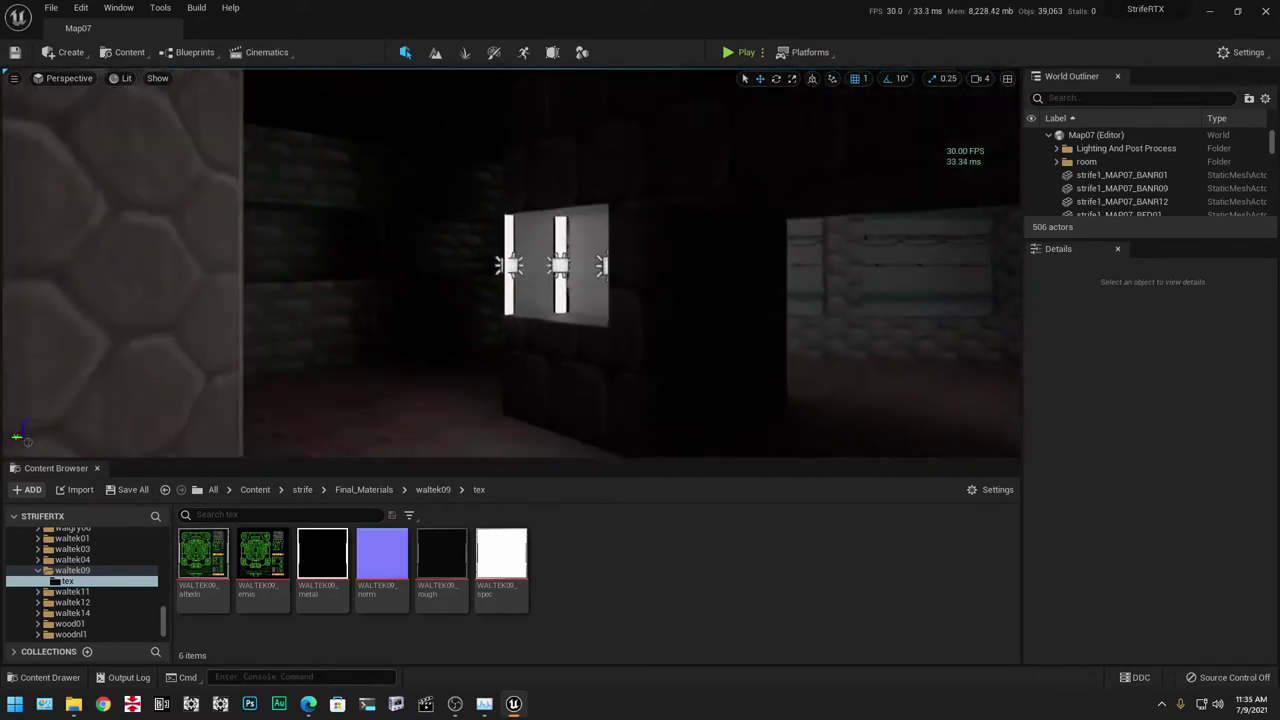
key("w")
right_click_drag(510, 262, 450, 300)
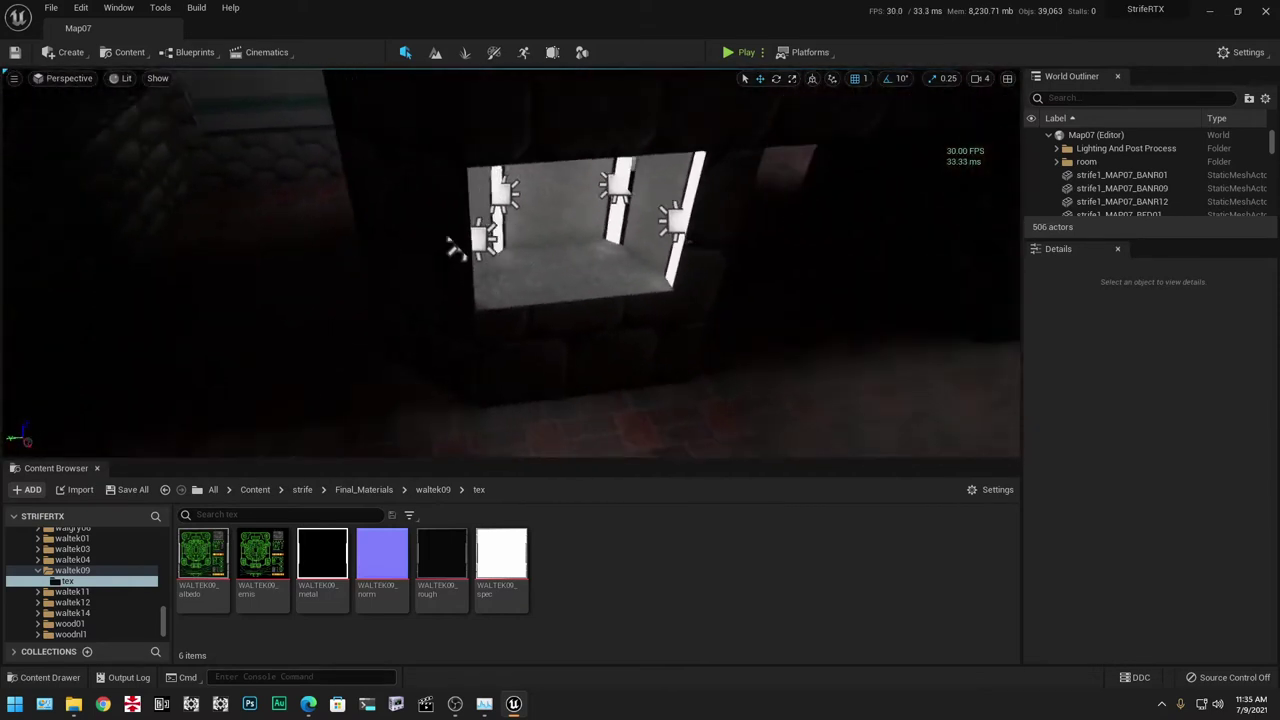
right_click_drag(453, 247, 453, 247)
Check the viewport's Light Types and Visualize show flags, and look across the surrounding Map07 rooms.
left_click(158, 79)
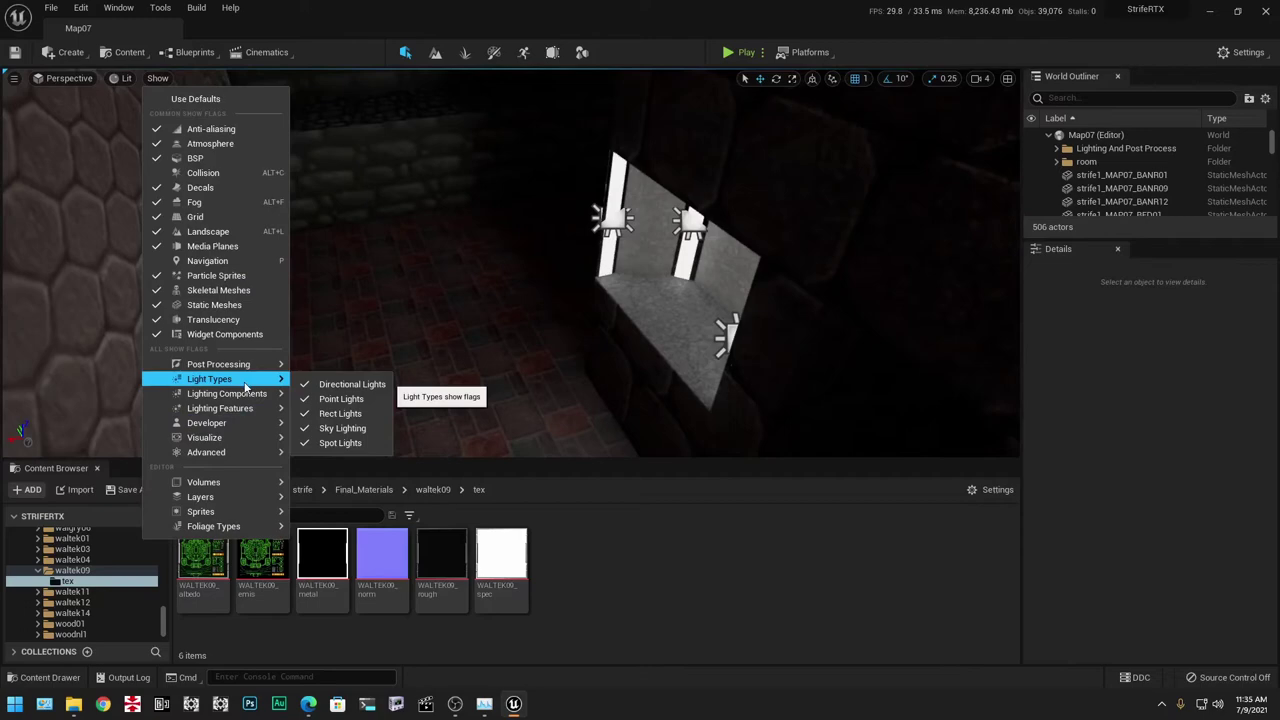
mouse_move(238, 428)
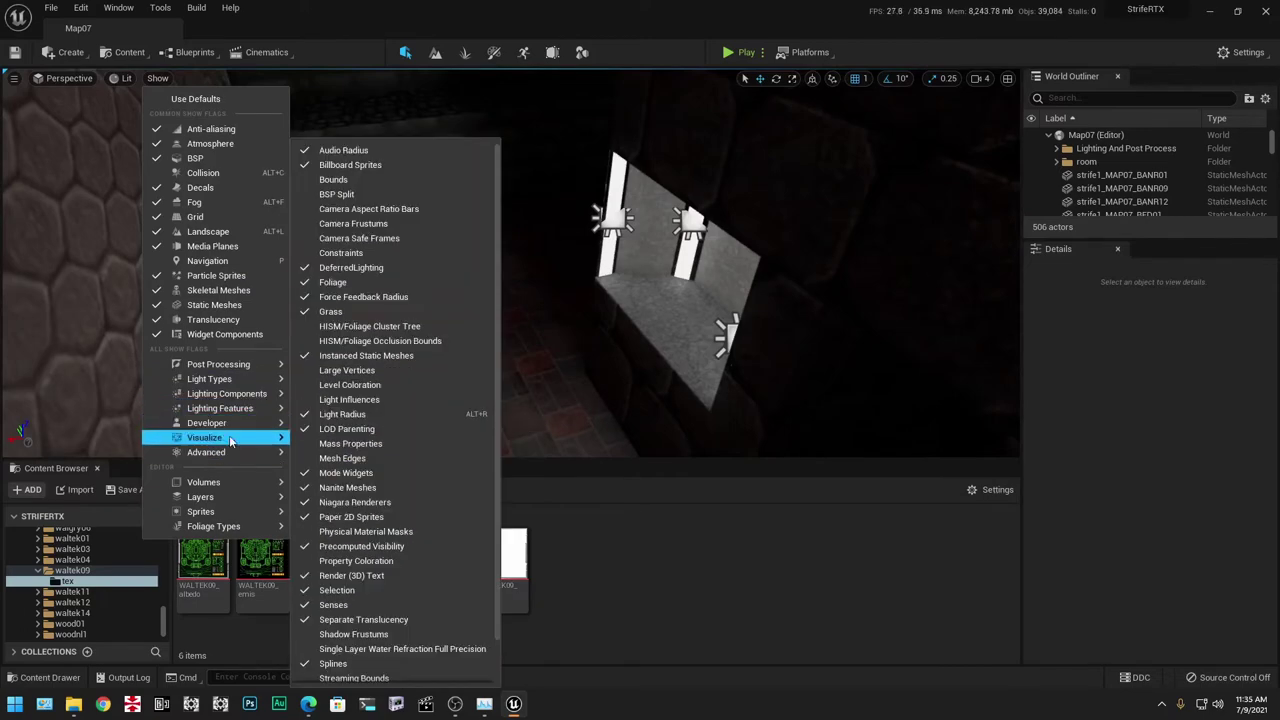
left_click(385, 428)
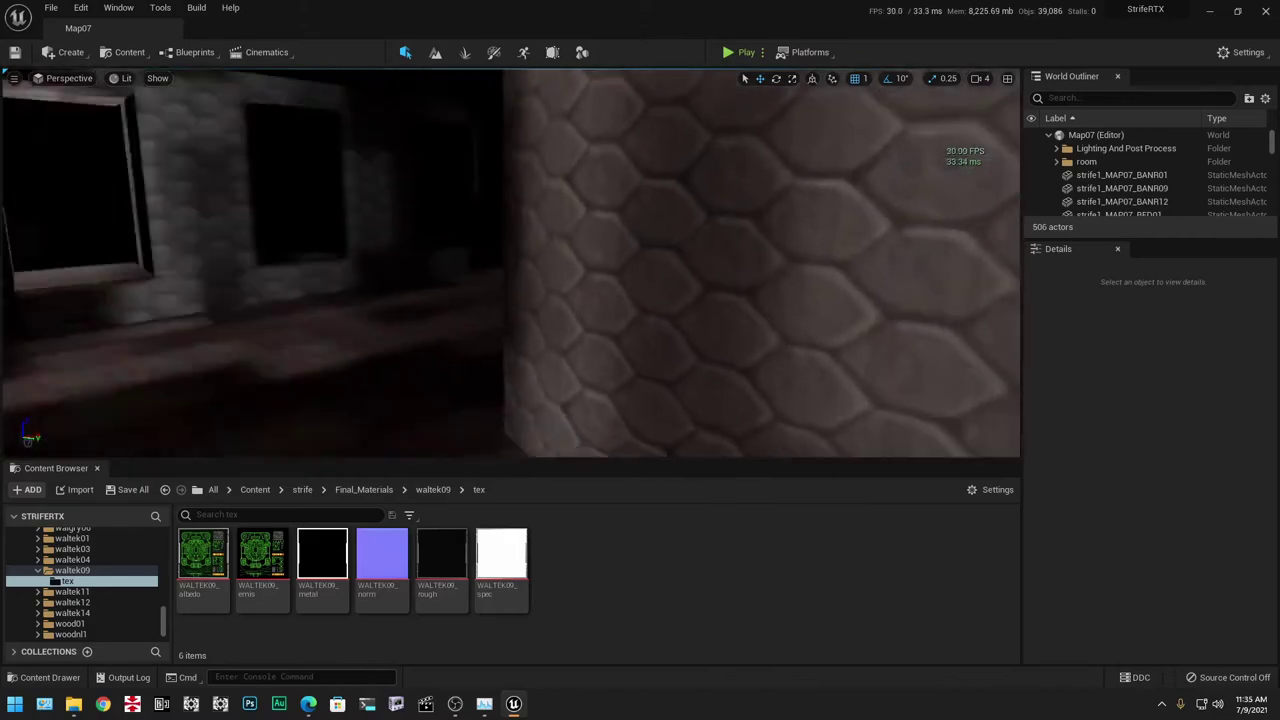
right_click_drag(512, 264, 300, 264)
right_click_drag(385, 428, 385, 428)
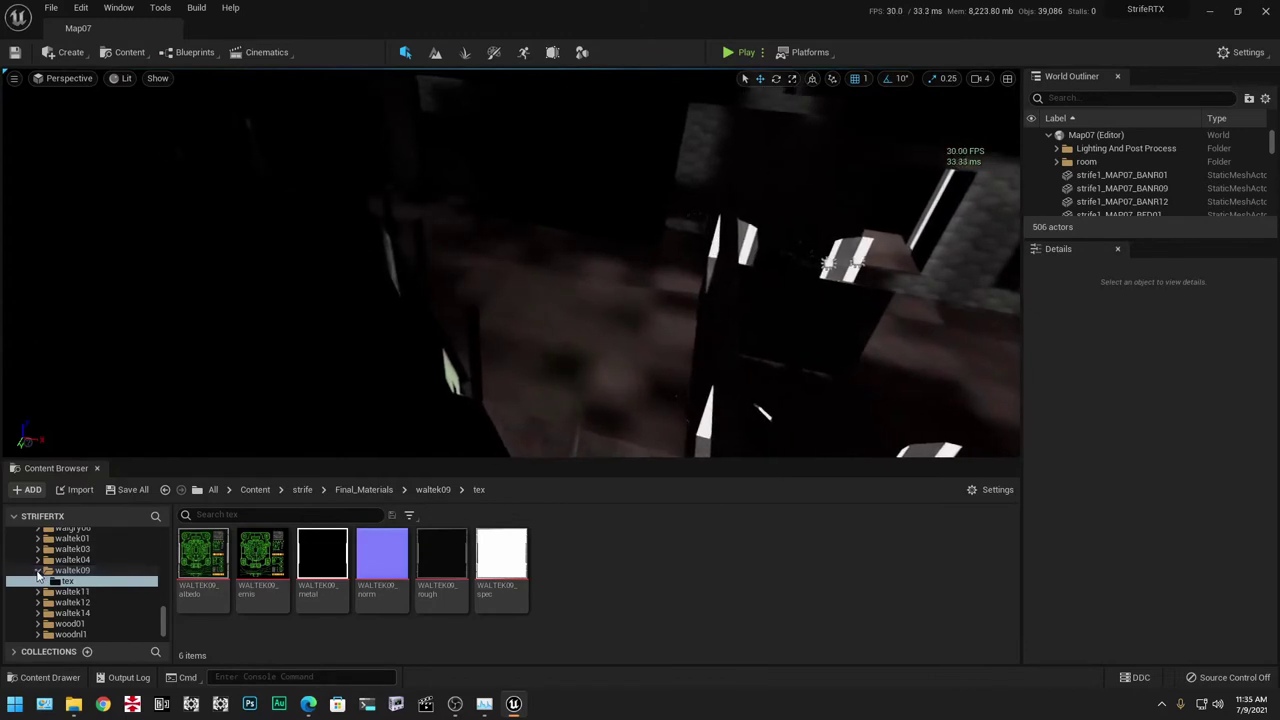
Collapse the Final_Materials folder, browse the strife/Maps folders and open the map17 level.
left_click(74, 570)
scroll(90, 561, "up", 5)
scroll(84, 554, "up", 15)
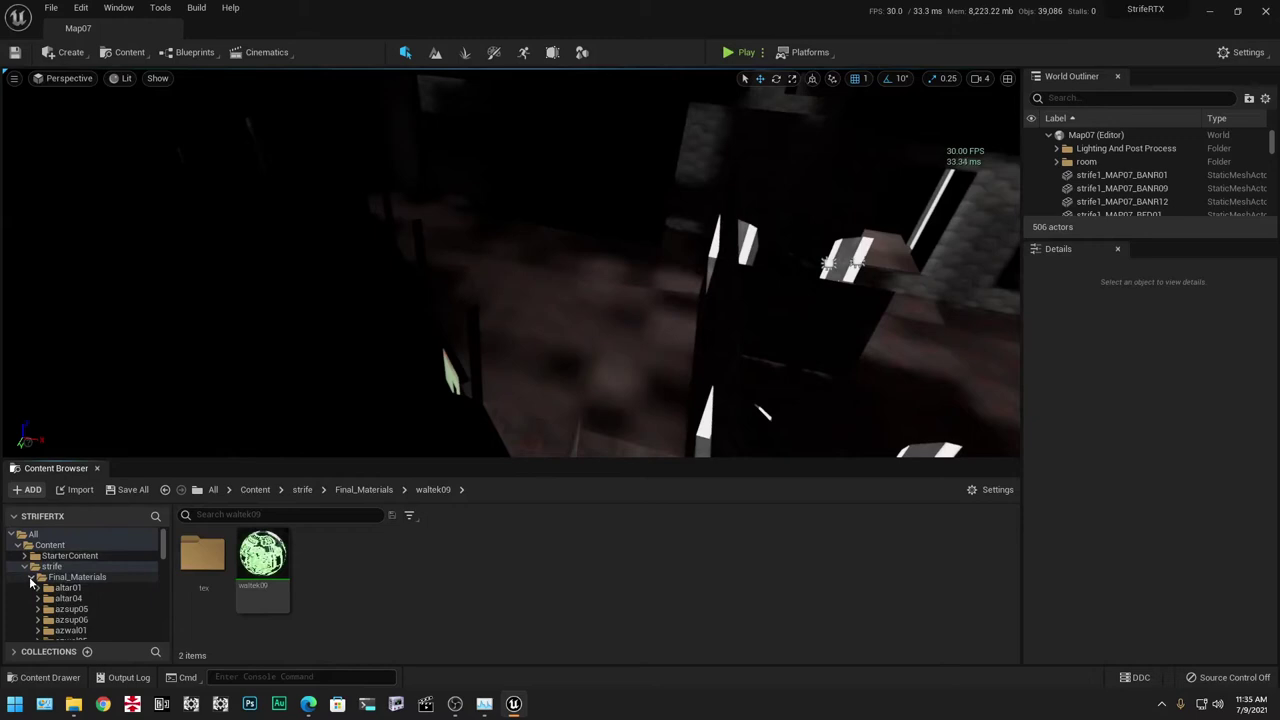
left_click(31, 577)
left_click(32, 588)
scroll(121, 592, "down", 3)
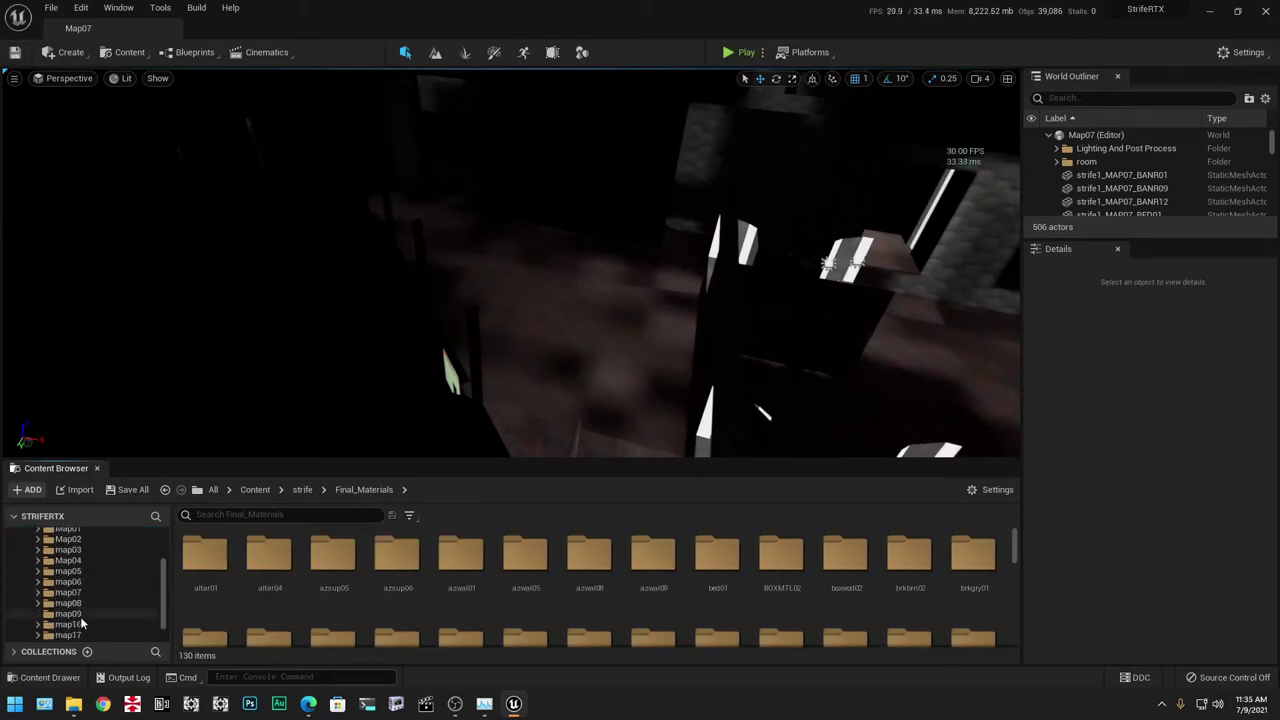
left_click(78, 613)
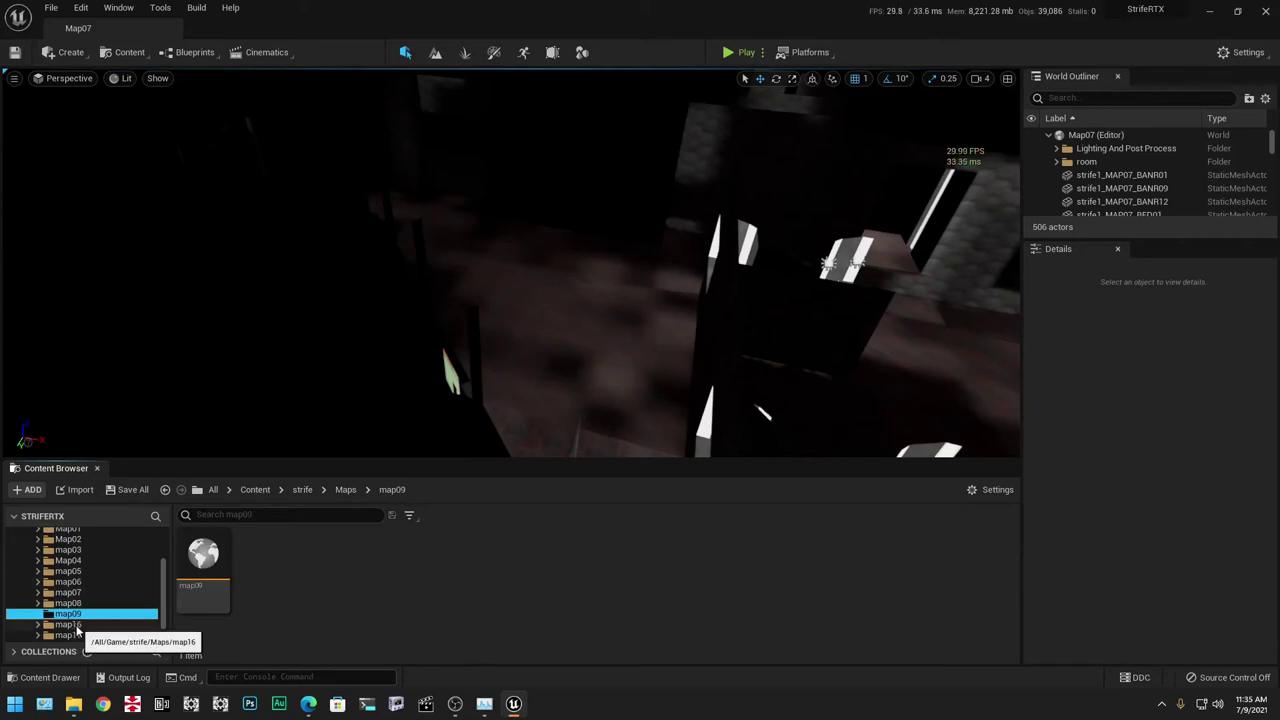
left_click(80, 624)
double_click(322, 553)
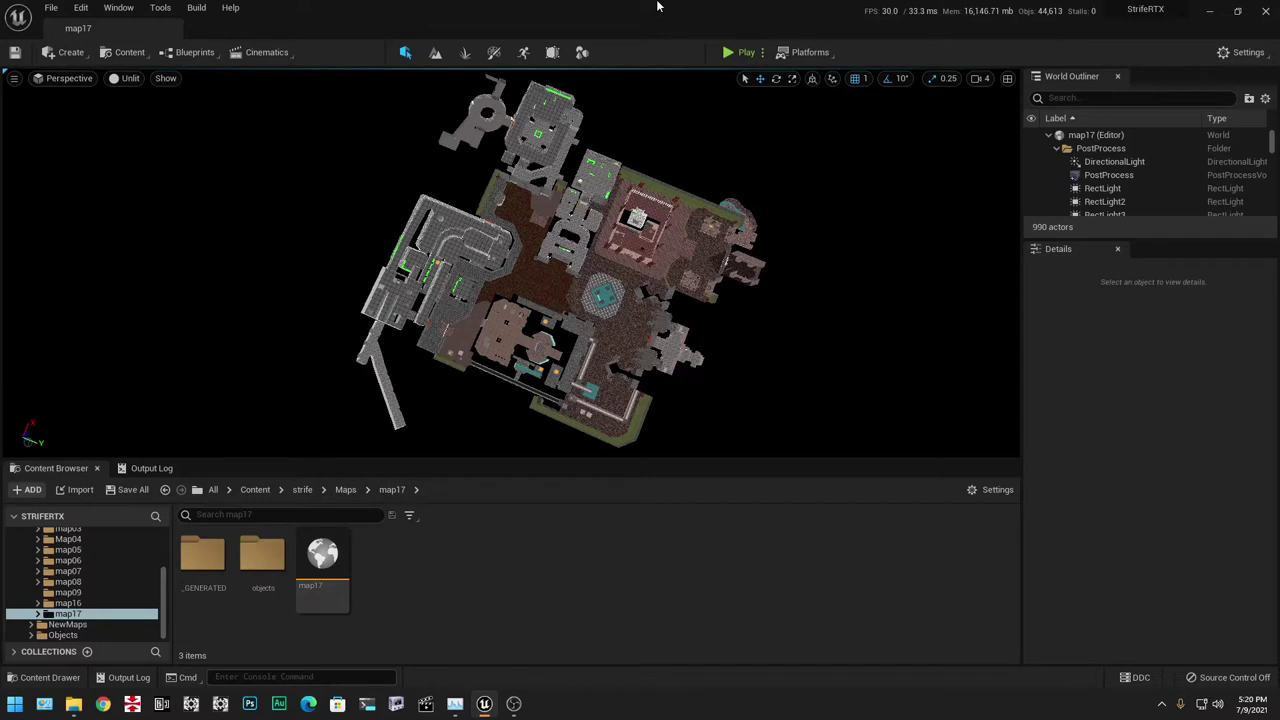
Fly from the map17 overview down to the plaster wall with red wooden columns and a barred window.
mouse_move(1138, 682)
right_click_drag(814, 335, 540, 168)
key("w")
key("w")
key("w")
right_click_drag(1018, 274, 1018, 266)
key("w")
right_click_drag(510, 264, 440, 264)
right_click_drag(1018, 258, 745, 208)
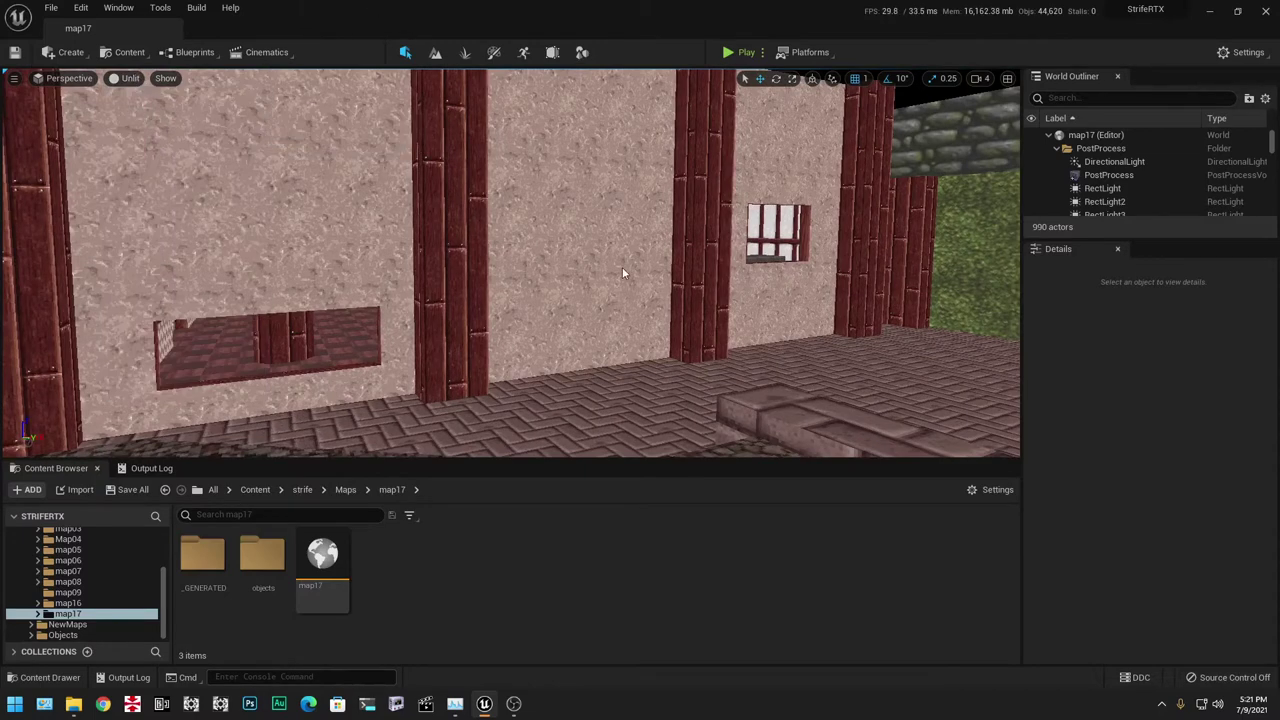
Switch the viewport to lit shading and move indoors up close to the pillar with the glowing light strip.
key("alt+4")
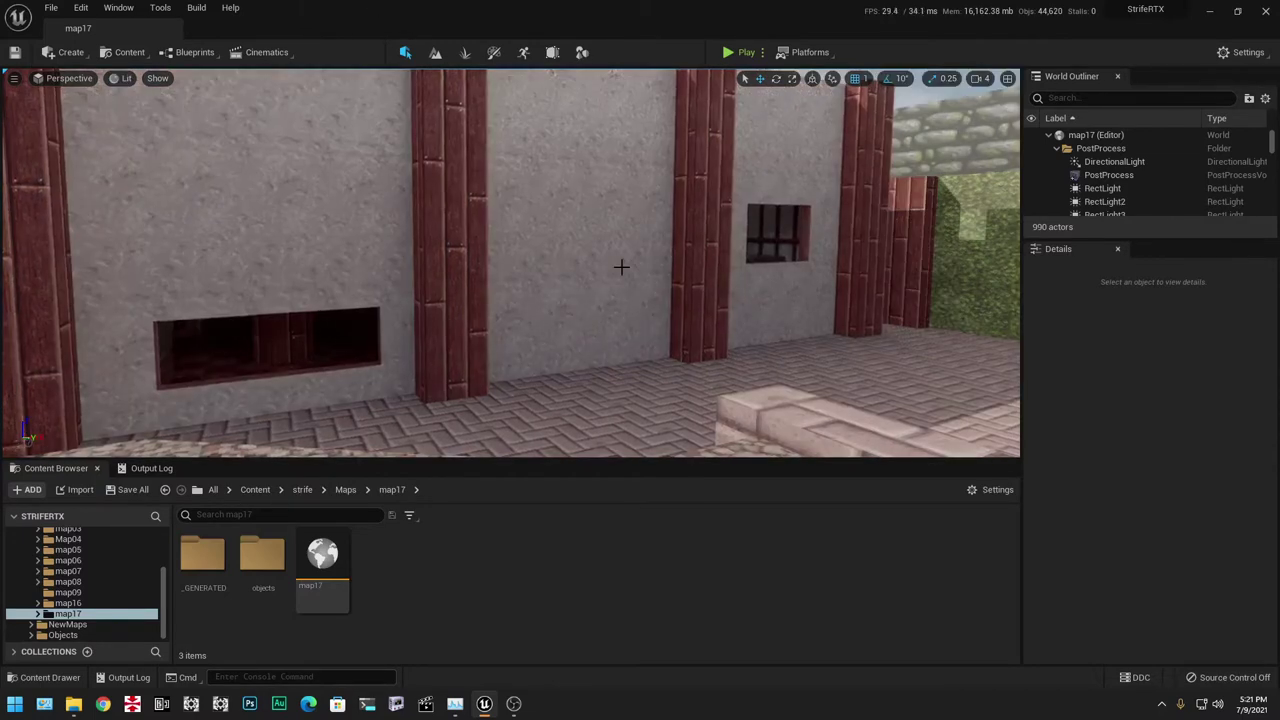
right_click_drag(617, 288, 160, 266)
key("w")
right_click_drag(80, 258, 60, 257)
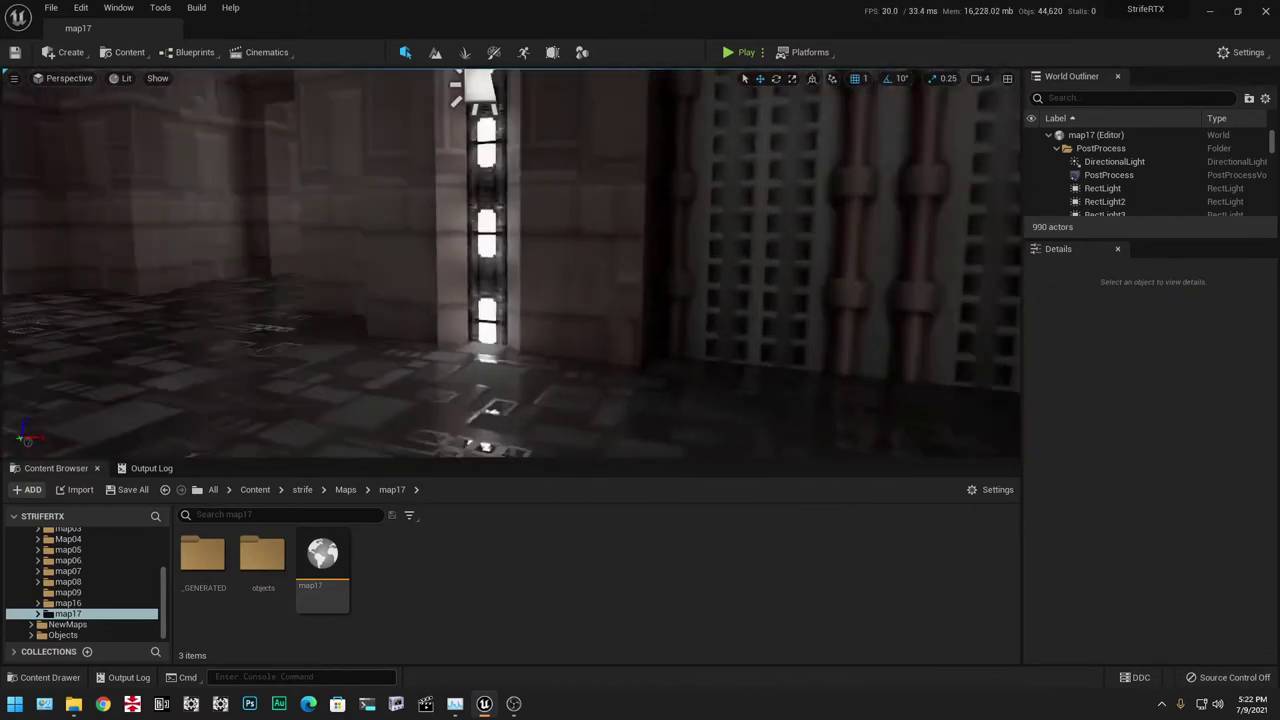
right_click_drag(512, 263, 260, 272)
key("w")
right_click_drag(607, 124, 665, 140)
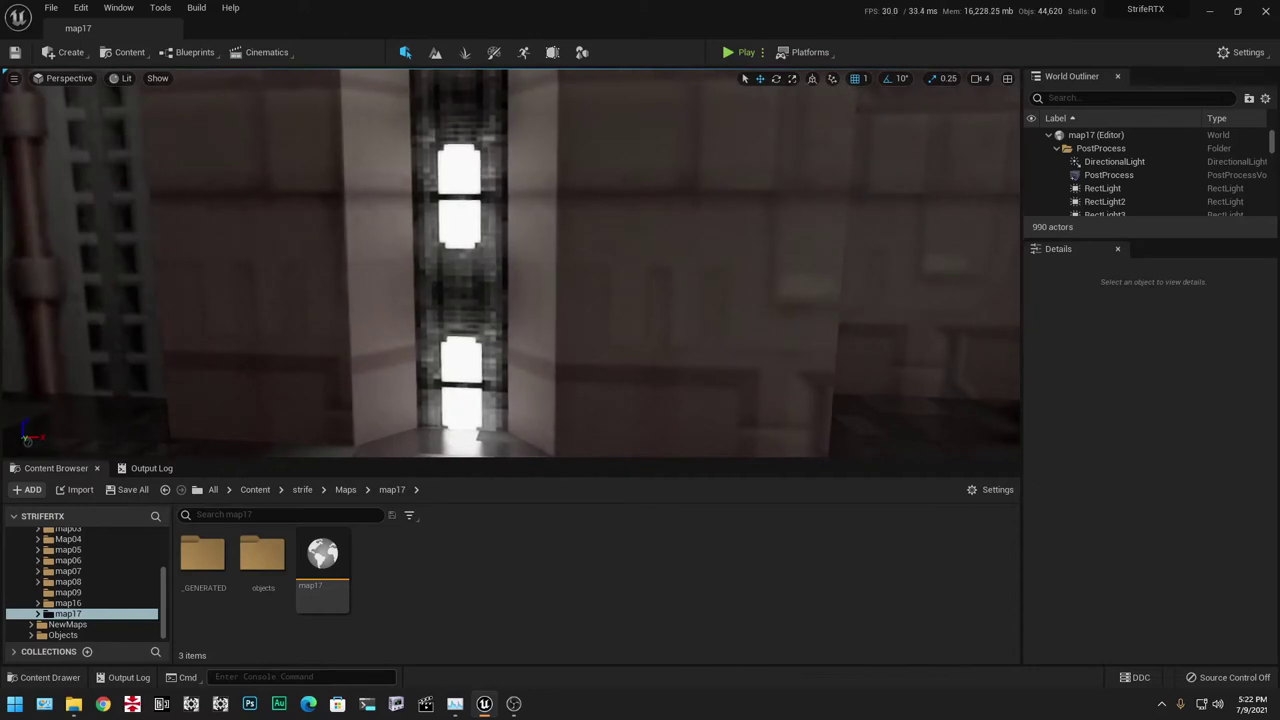
Check the GPU load in Task Manager and in Radeon Software's performance metrics, down to the VRAM section.
left_click_drag(1279, 180, 891, 123)
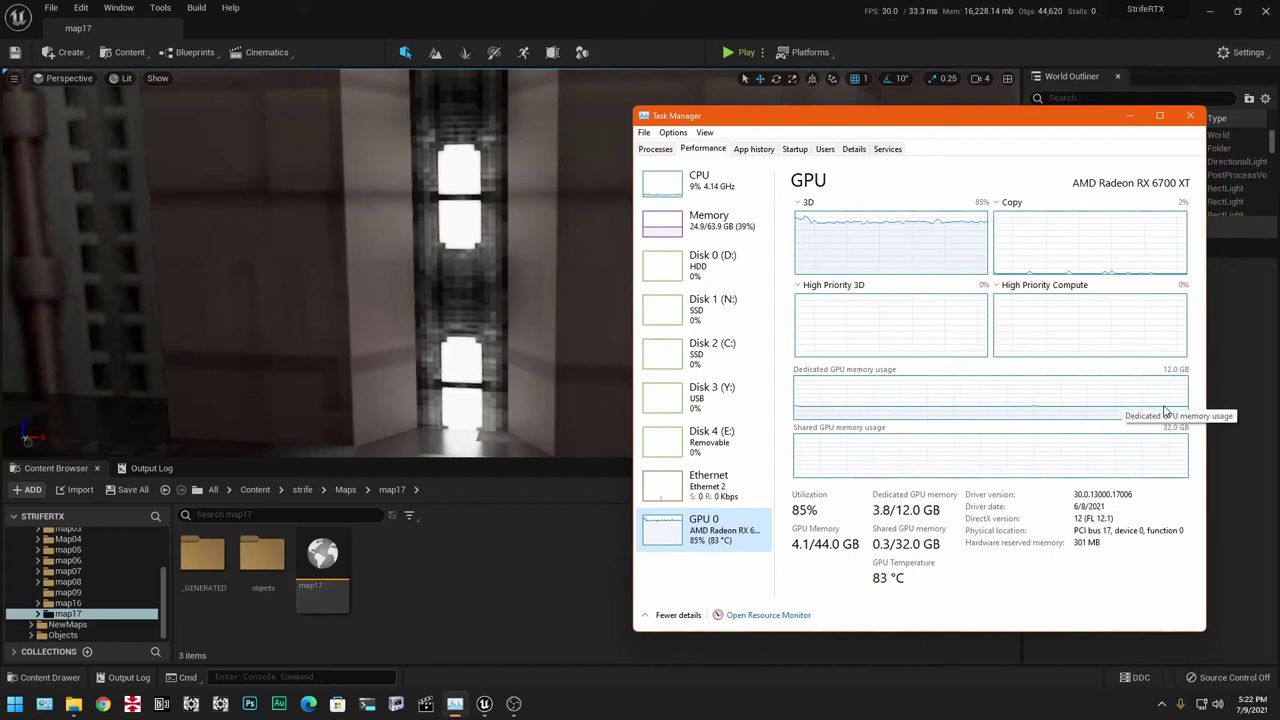
left_click(1193, 119)
left_click(1161, 703)
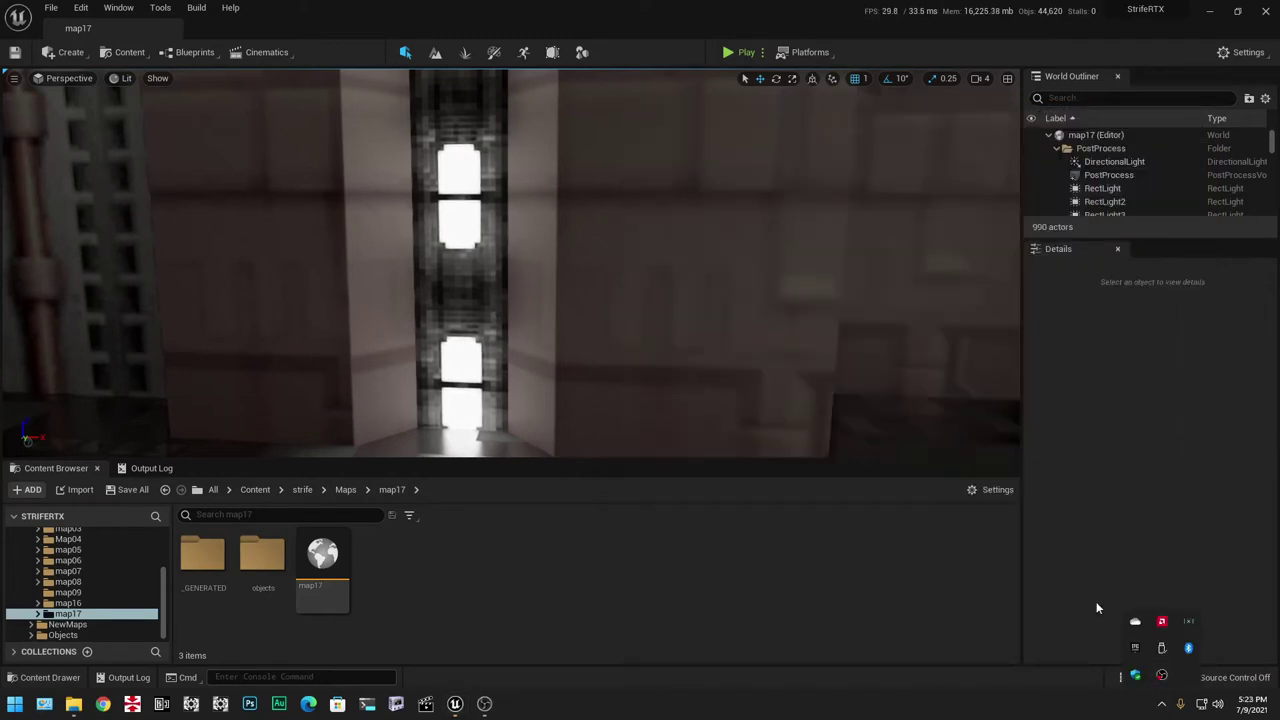
right_click(1161, 628)
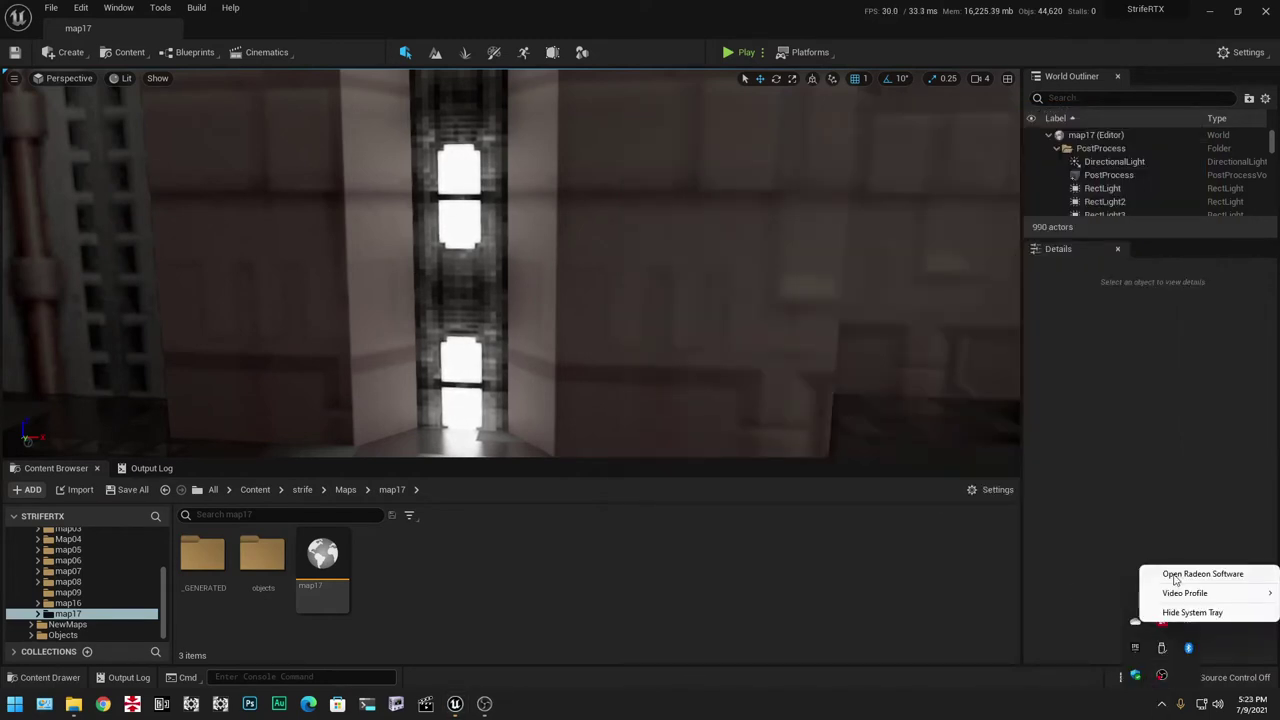
left_click(1176, 574)
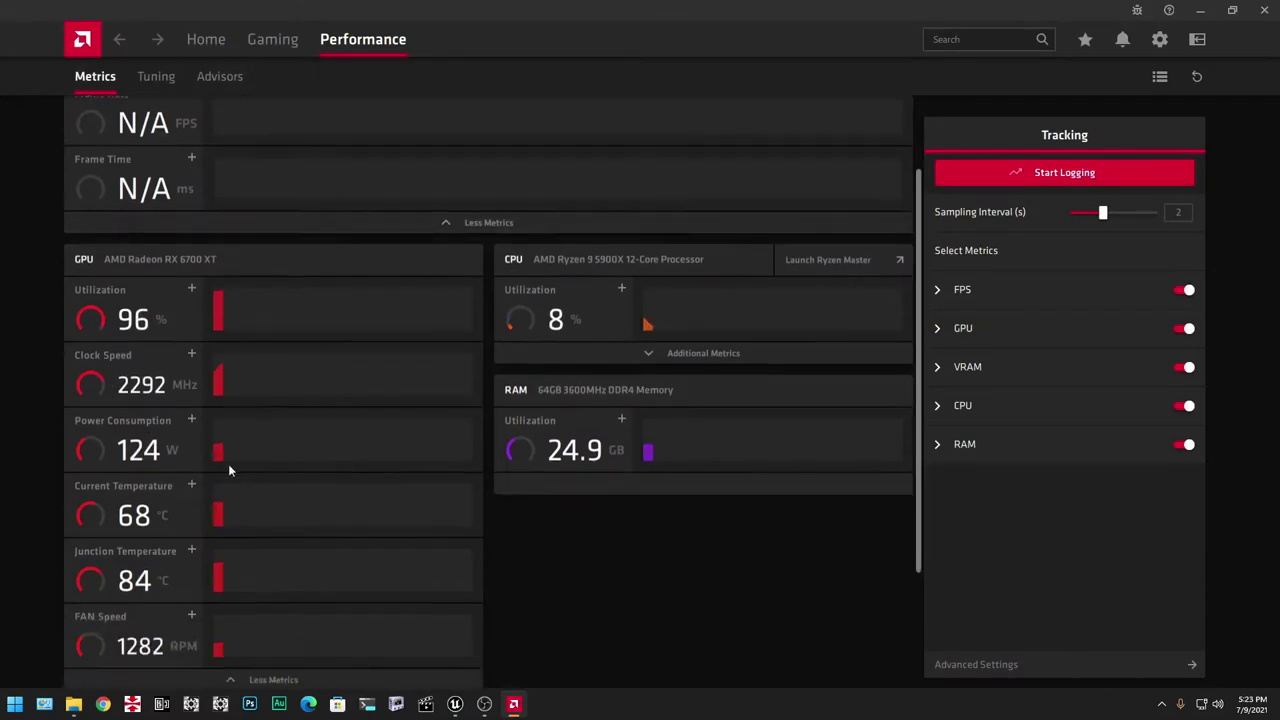
scroll(228, 468, "down", 2)
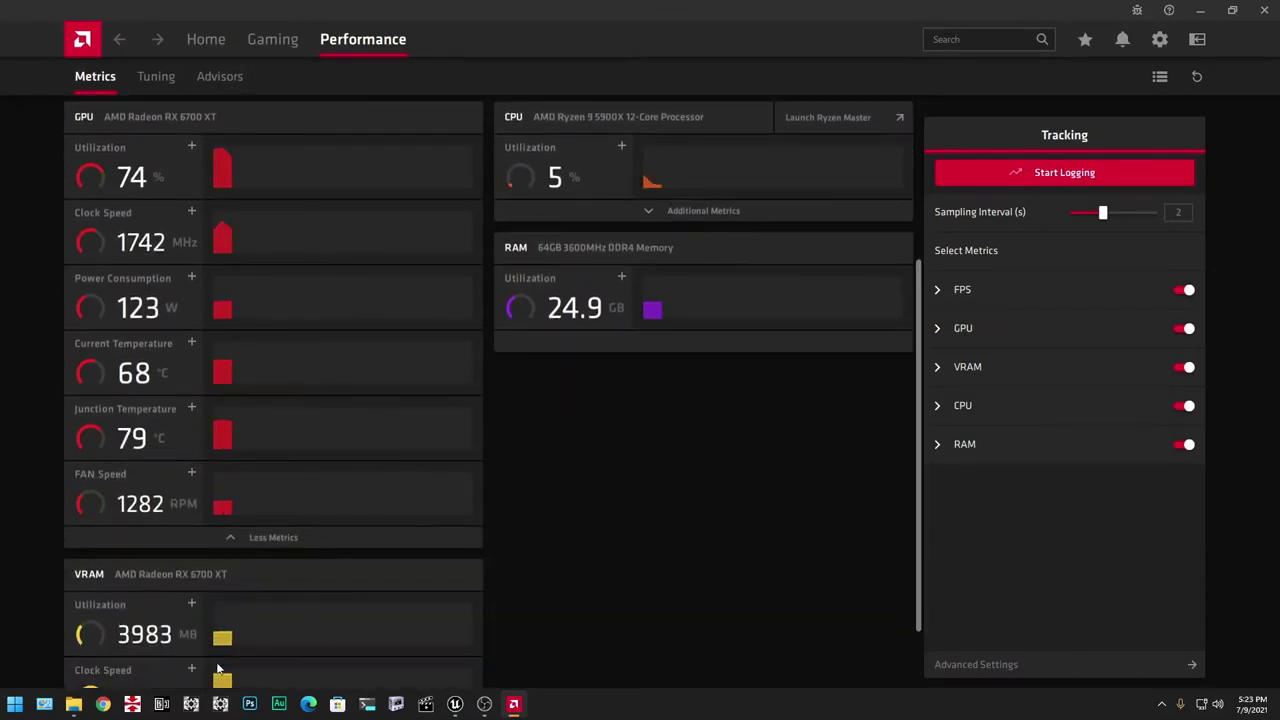
scroll(551, 566, "down", 1)
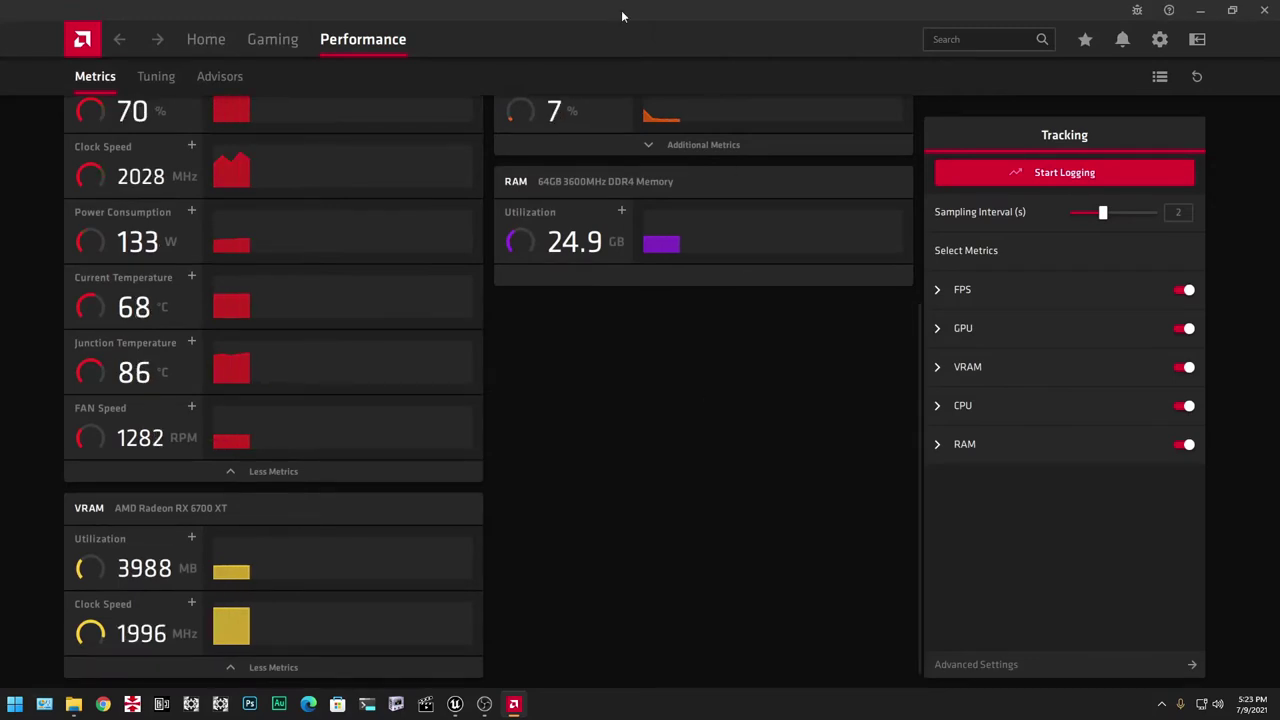
left_click_drag(621, 10, 1279, 118)
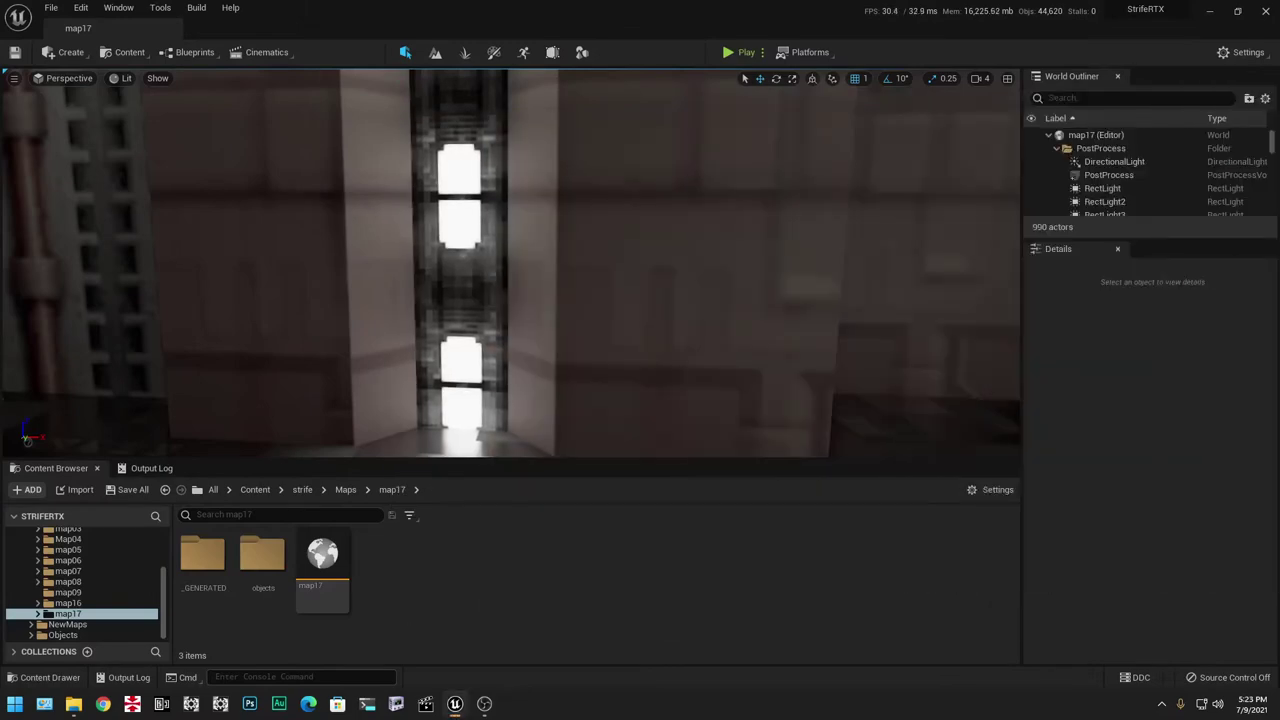
Fly through map17 past the grey panelled wall and out to the courtyard fountain with the waterfall.
right_click_drag(512, 263, 400, 263)
right_click_drag(600, 260, 850, 262)
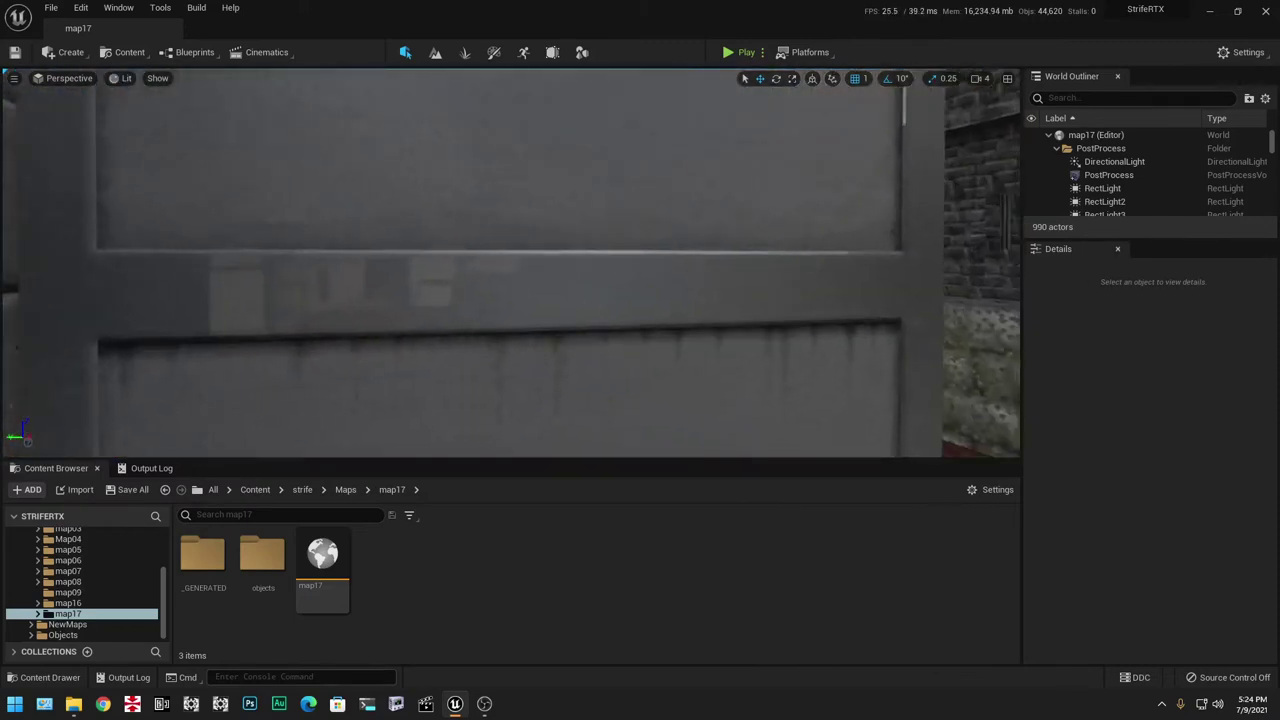
key("w")
right_click_drag(512, 262, 900, 262)
key("w")
key("w")
mouse_move(433, 366)
right_mouse_down()
mouse_move(470, 366)
mouse_move(433, 366)
right_mouse_up()
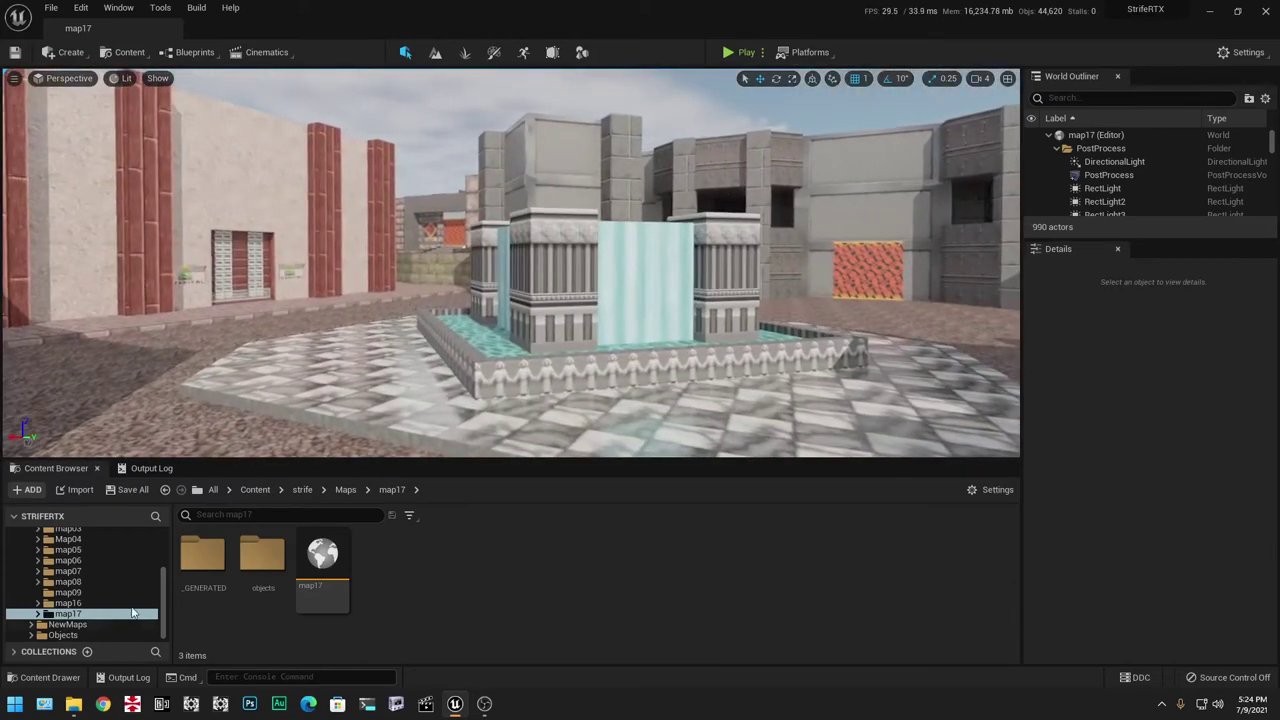
Open the Map01 level from its folder under strife/Maps.
scroll(97, 598, "up", 5)
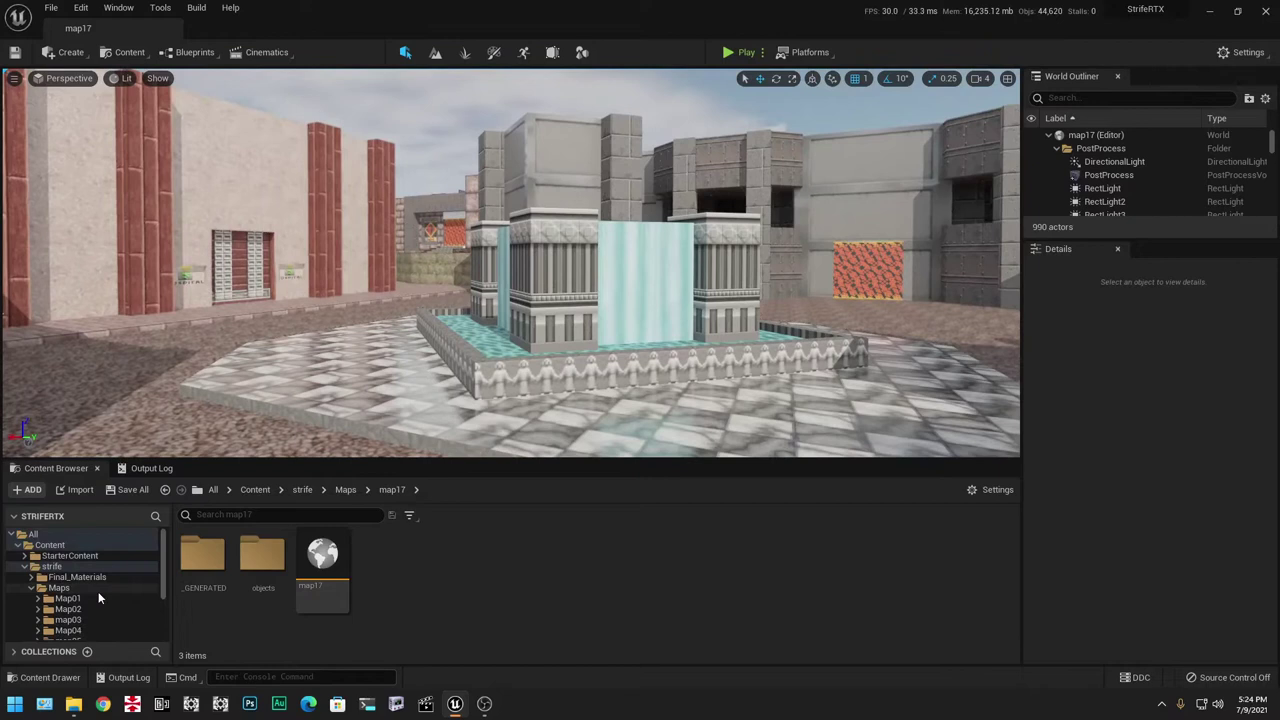
left_click(98, 597)
left_click(335, 560)
double_click(335, 560)
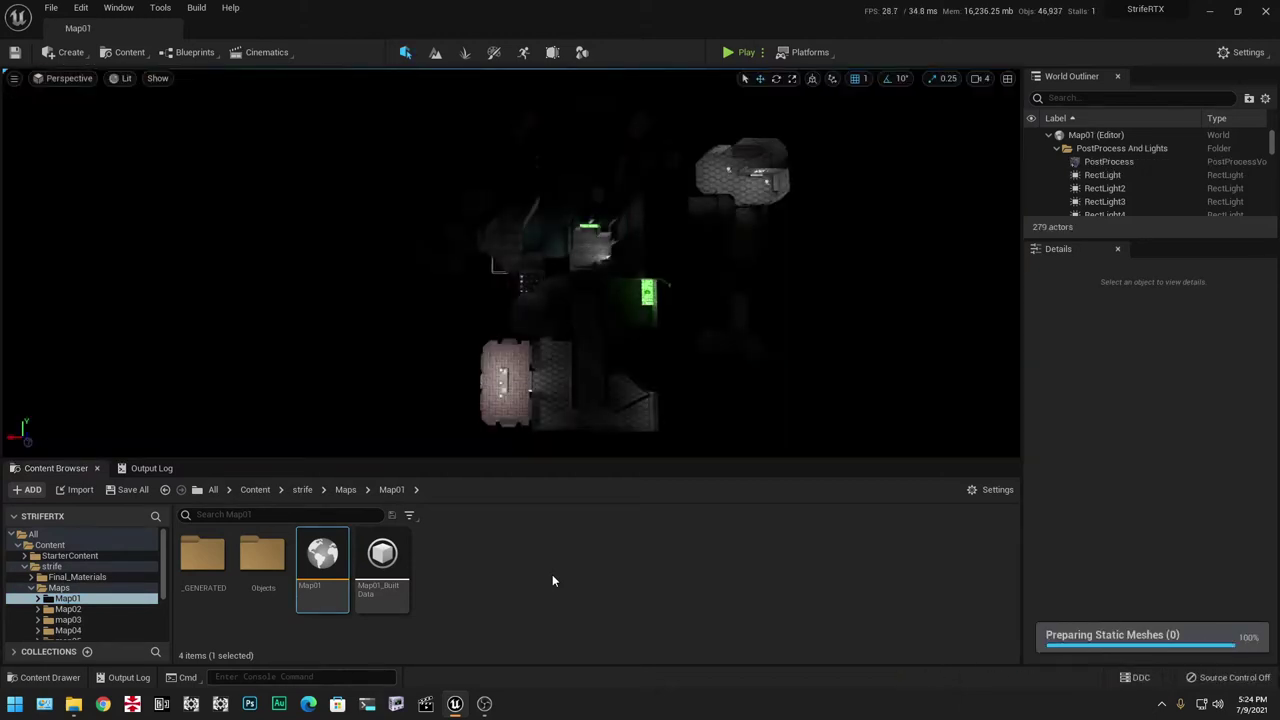
Open Task Manager on its Performance page and move its window clear of the editor.
key("ctrl+shift+Escape")
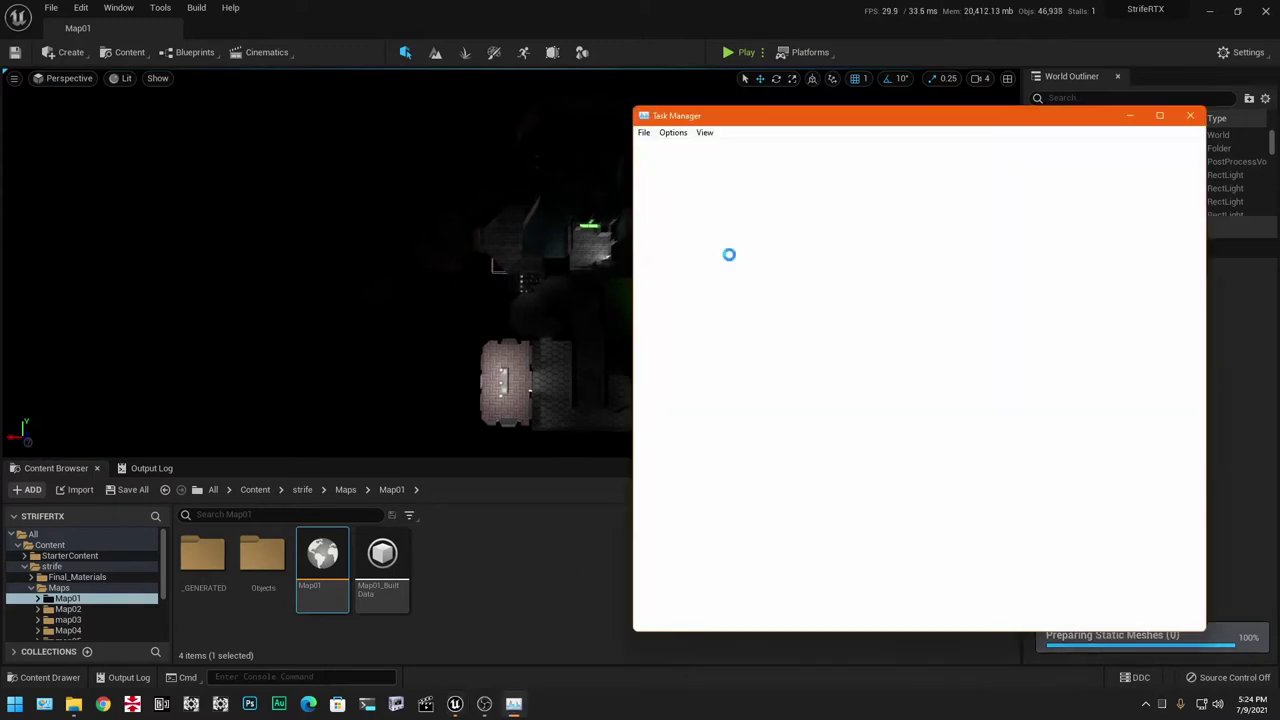
left_click(703, 148)
left_click_drag(738, 123, 1279, 119)
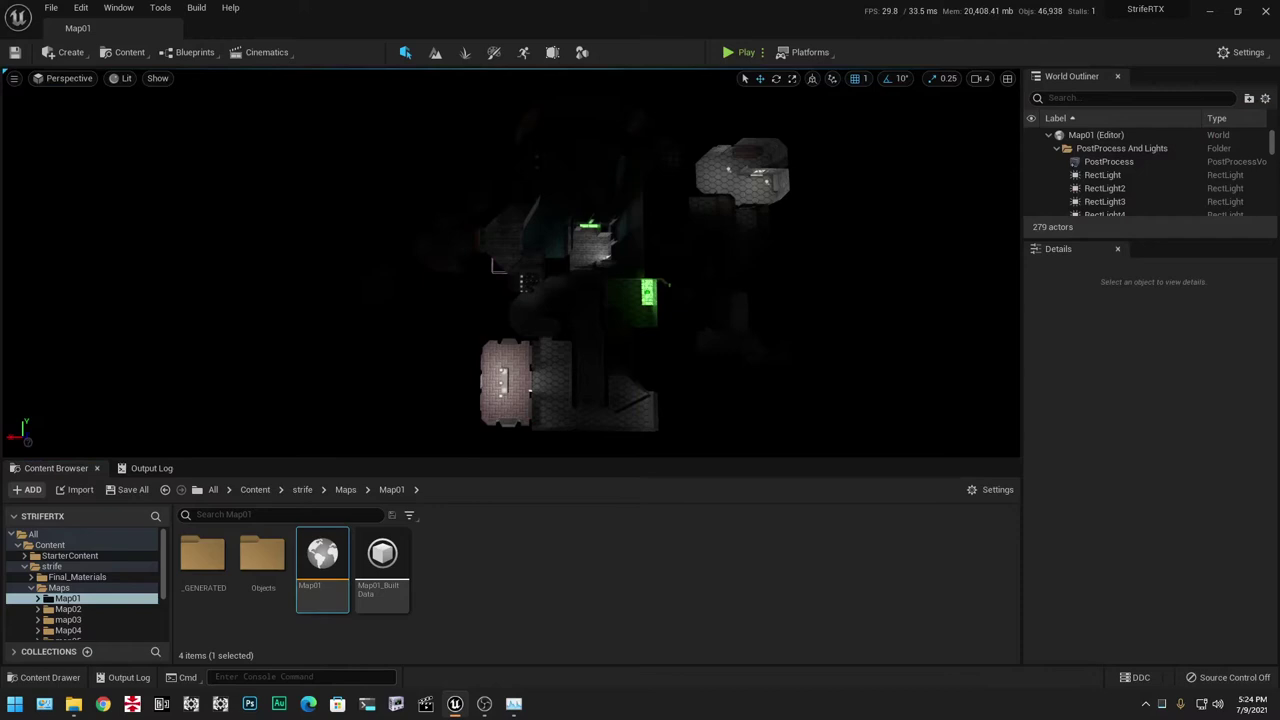
Fly from the Map01 overview down into the brick-floored room with the white ceiling light panels.
right_click_drag(503, 299, 358, 295)
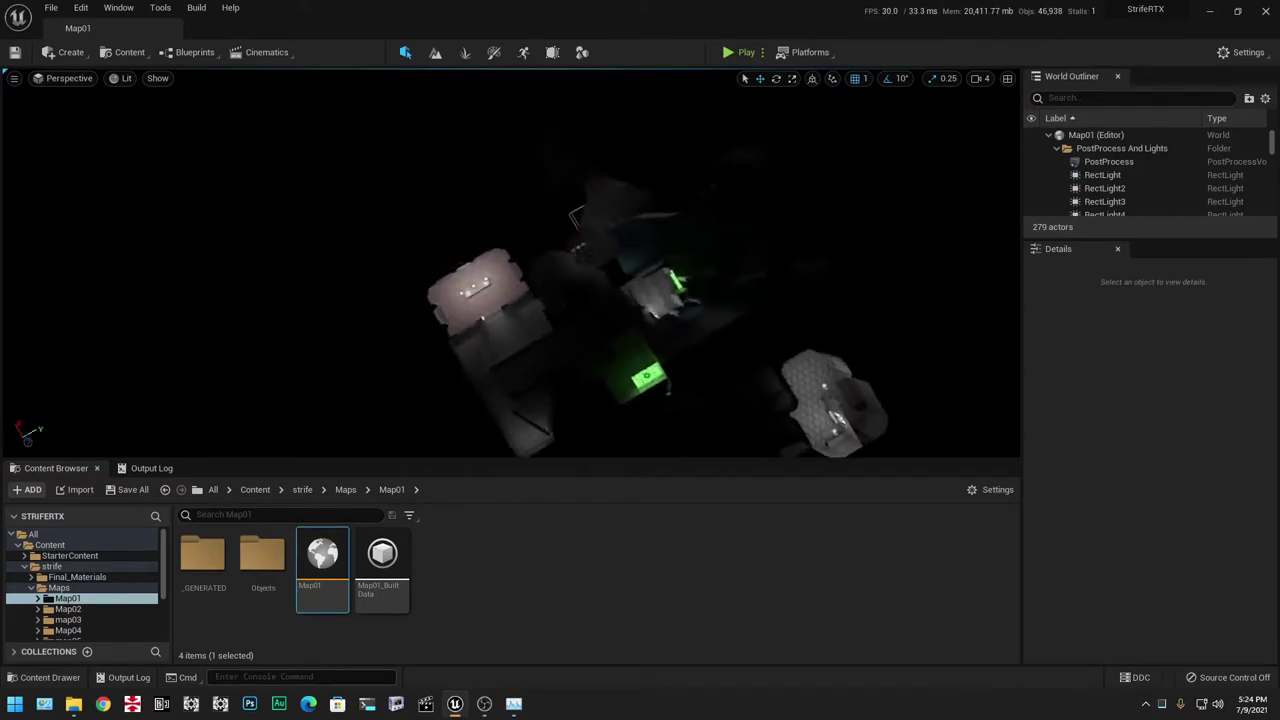
right_click_drag(680, 302, 500, 265)
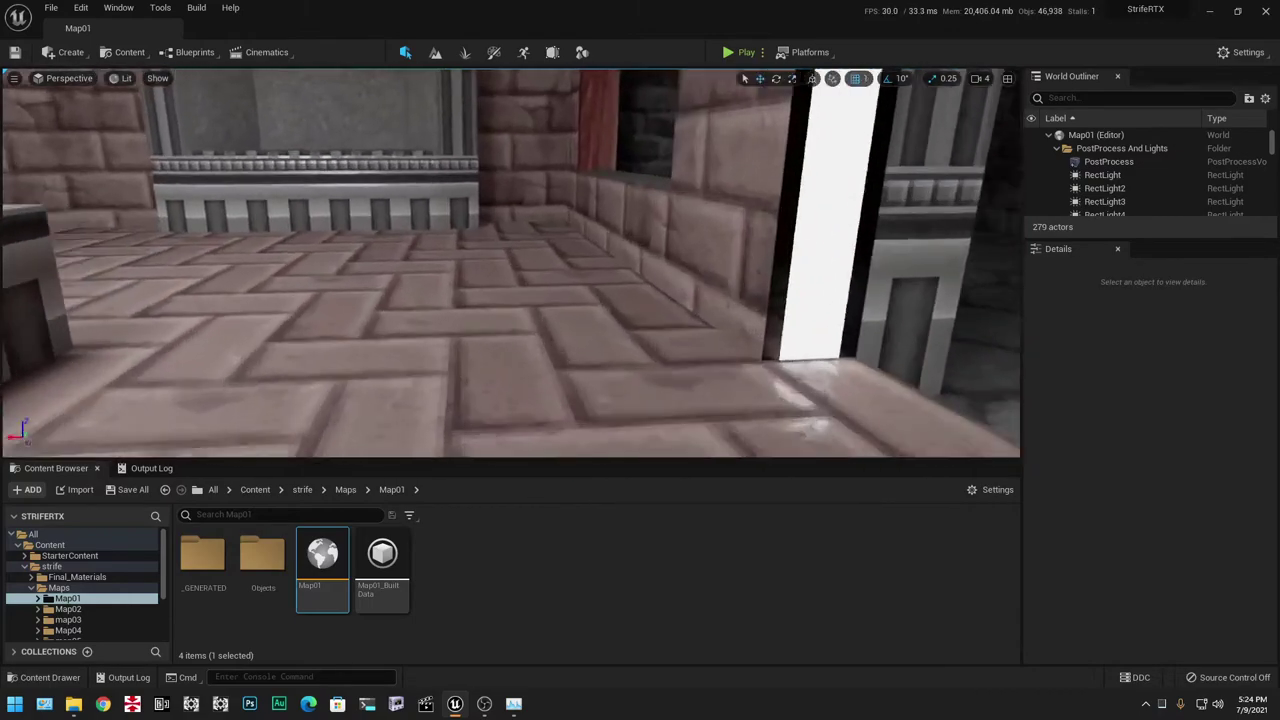
right_click_drag(1000, 318, 412, 204)
Select the rect lights under the ceiling panels one by one and check their light settings.
left_click(388, 168)
scroll(1040, 515, "down", 5)
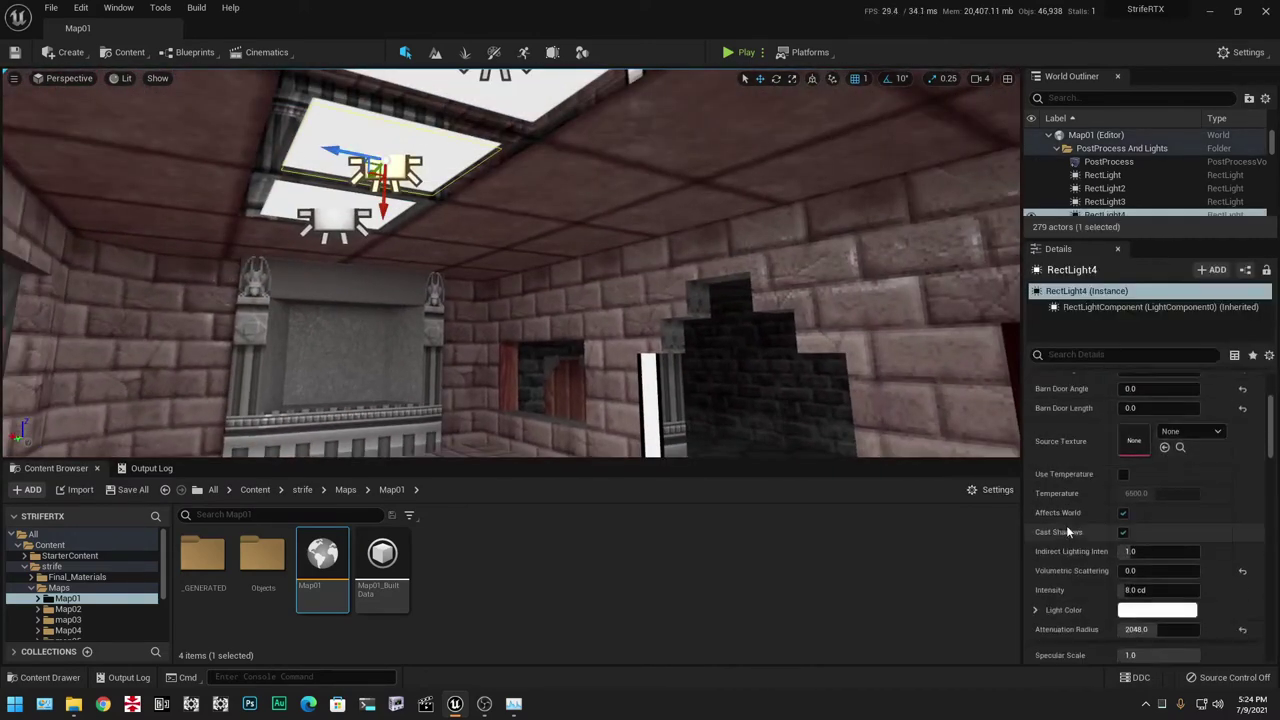
left_click(316, 227)
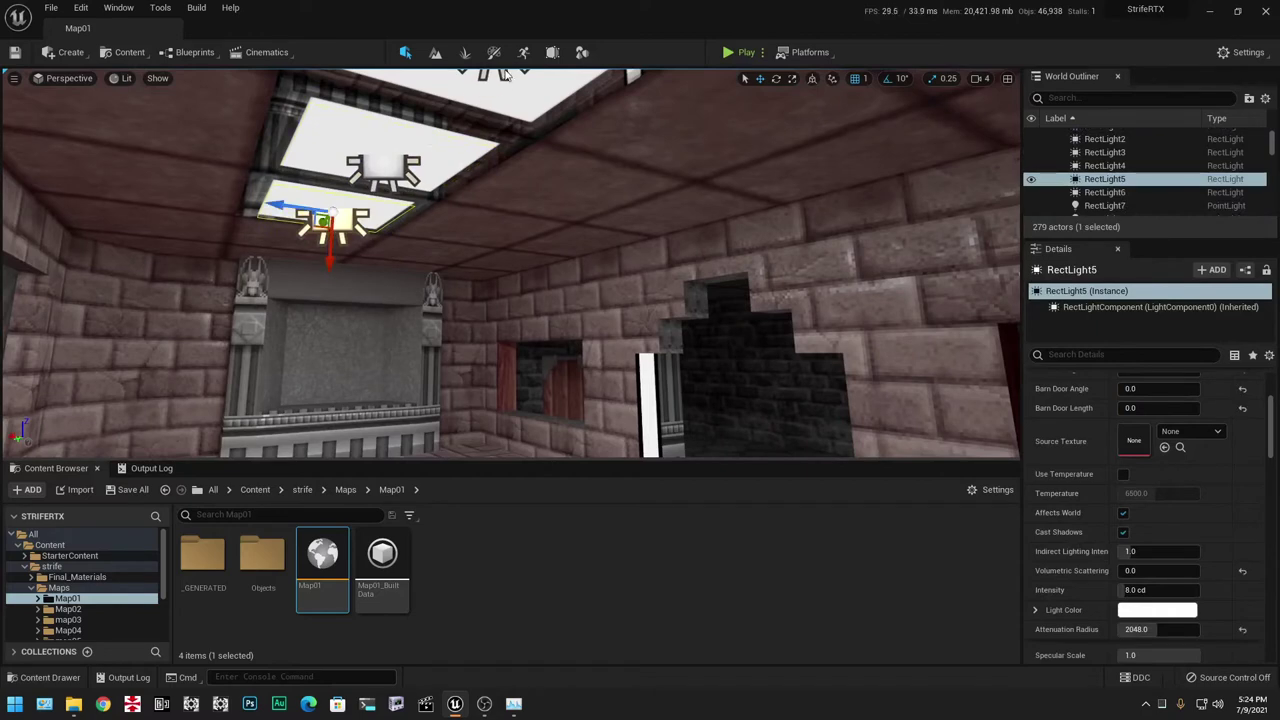
right_click_drag(594, 295, 594, 290)
left_click(582, 212)
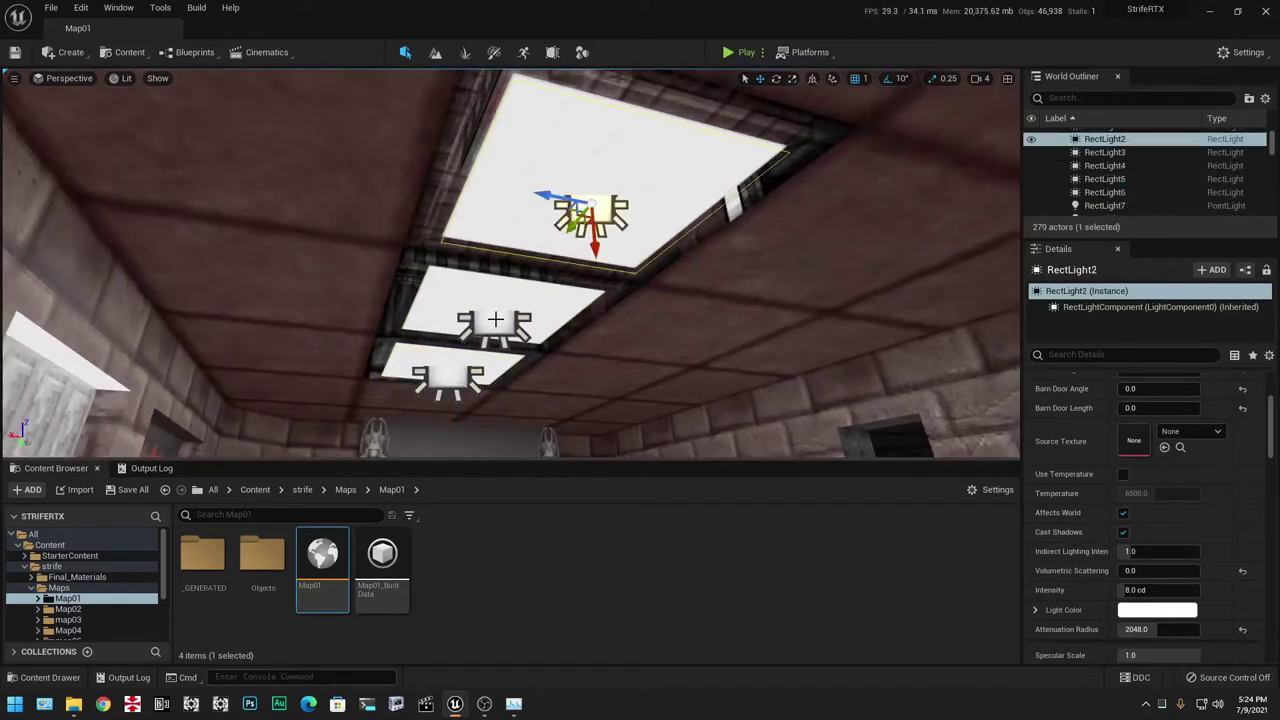
Move in close to the ceiling panel's reflective edge and query r.Lumen.Reflections.HardwareRayTracing.LightingMode in the console.
mouse_move(495, 319)
right_mouse_down()
mouse_move(485, 390)
mouse_move(530, 230)
mouse_move(495, 240)
mouse_move(460, 215)
mouse_move(497, 318)
mouse_move(400, 318)
mouse_move(497, 318)
right_mouse_up()
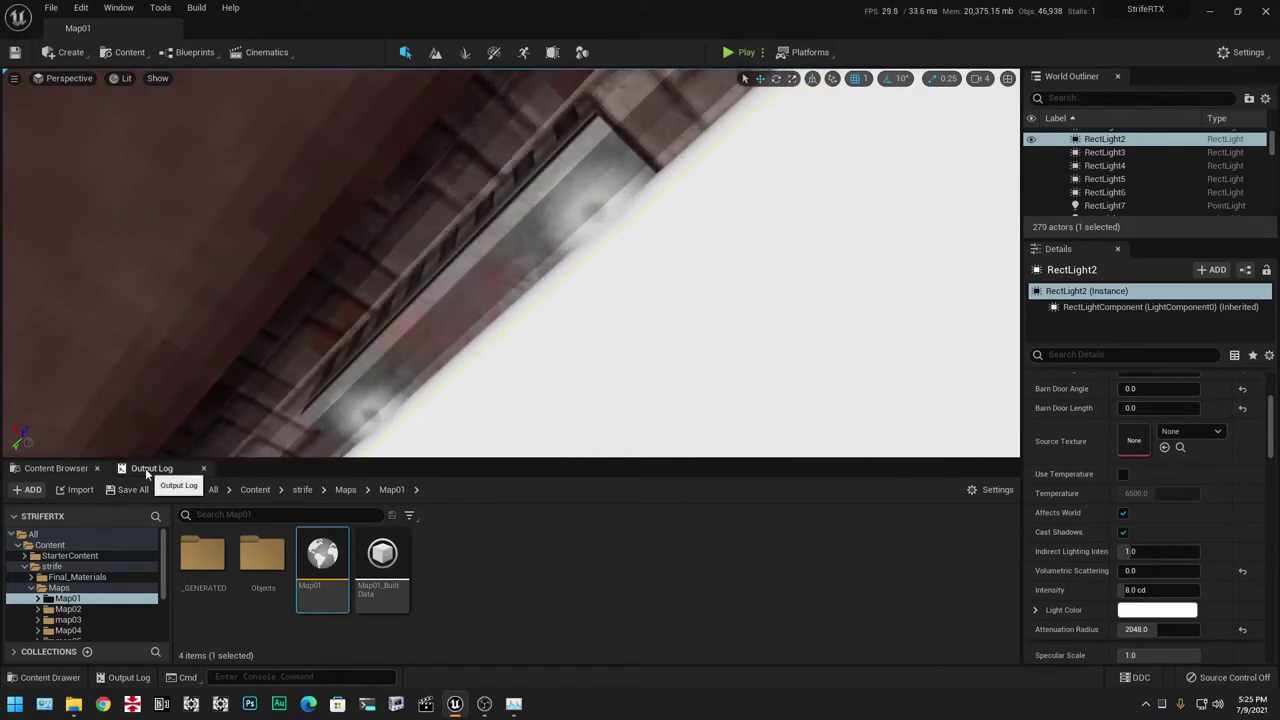
left_click(150, 469)
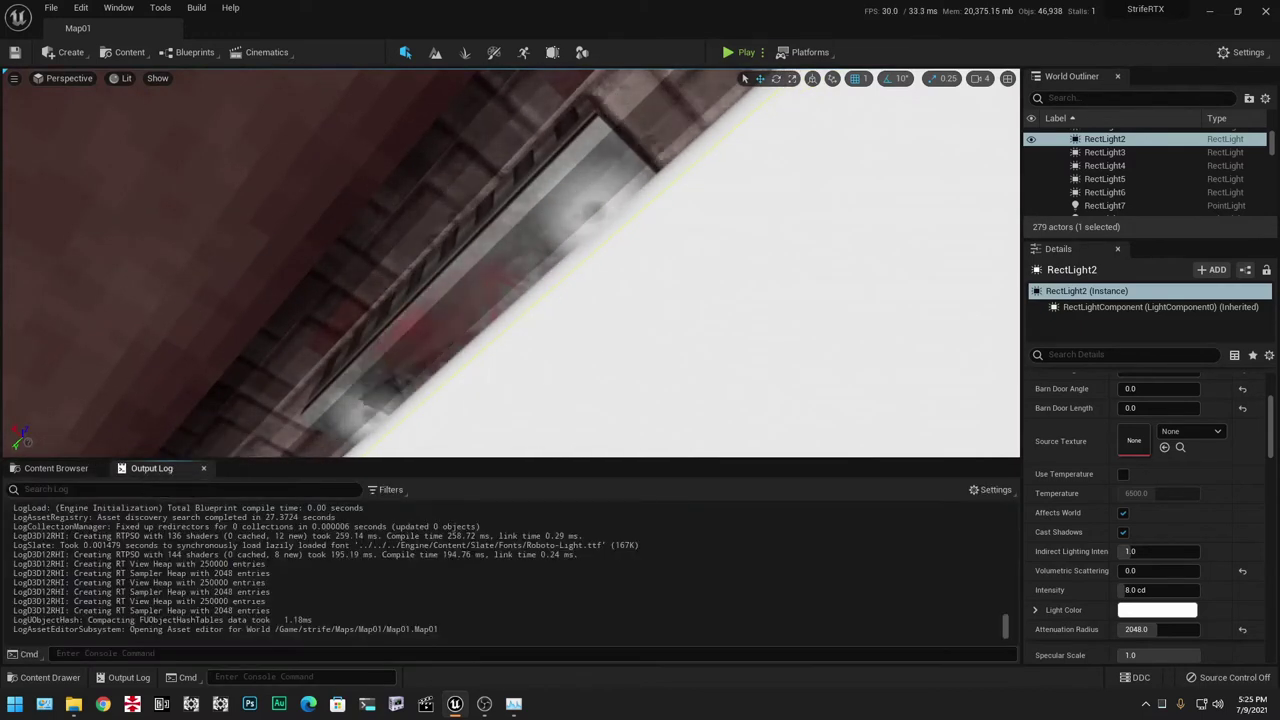
left_click(130, 654)
type("lighti")
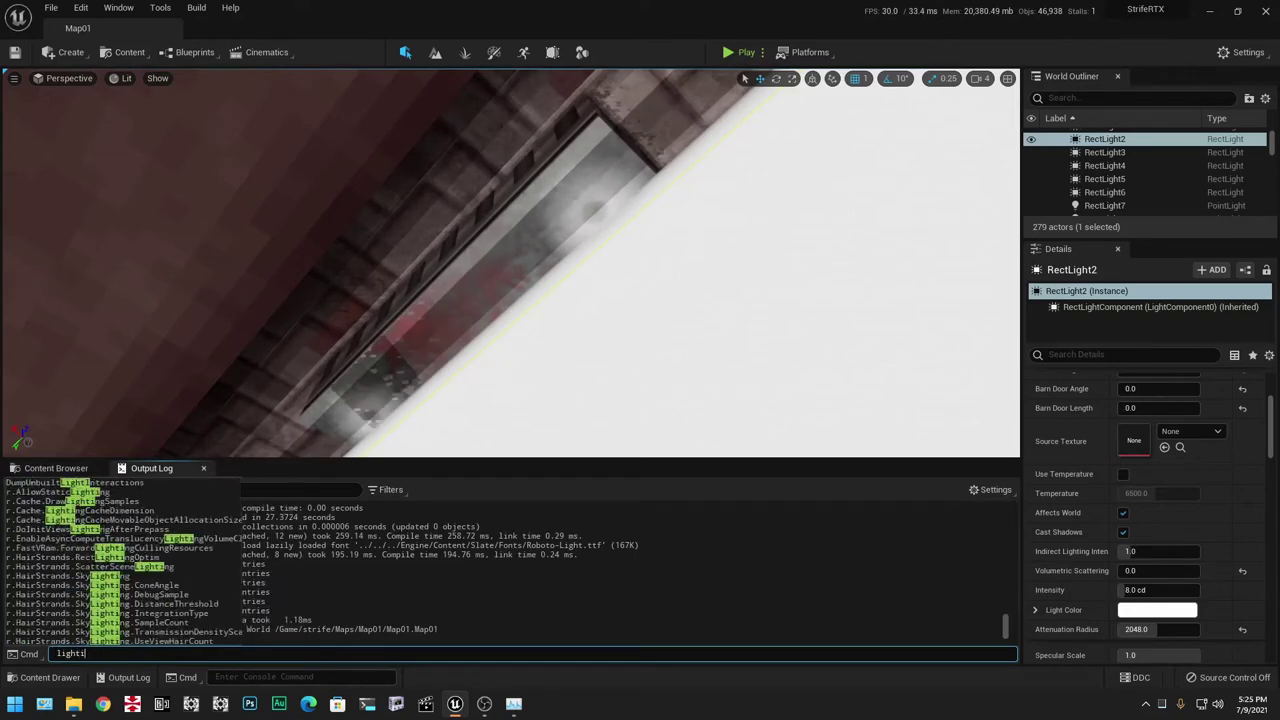
type("ngmod")
key("Down")
key("Down")
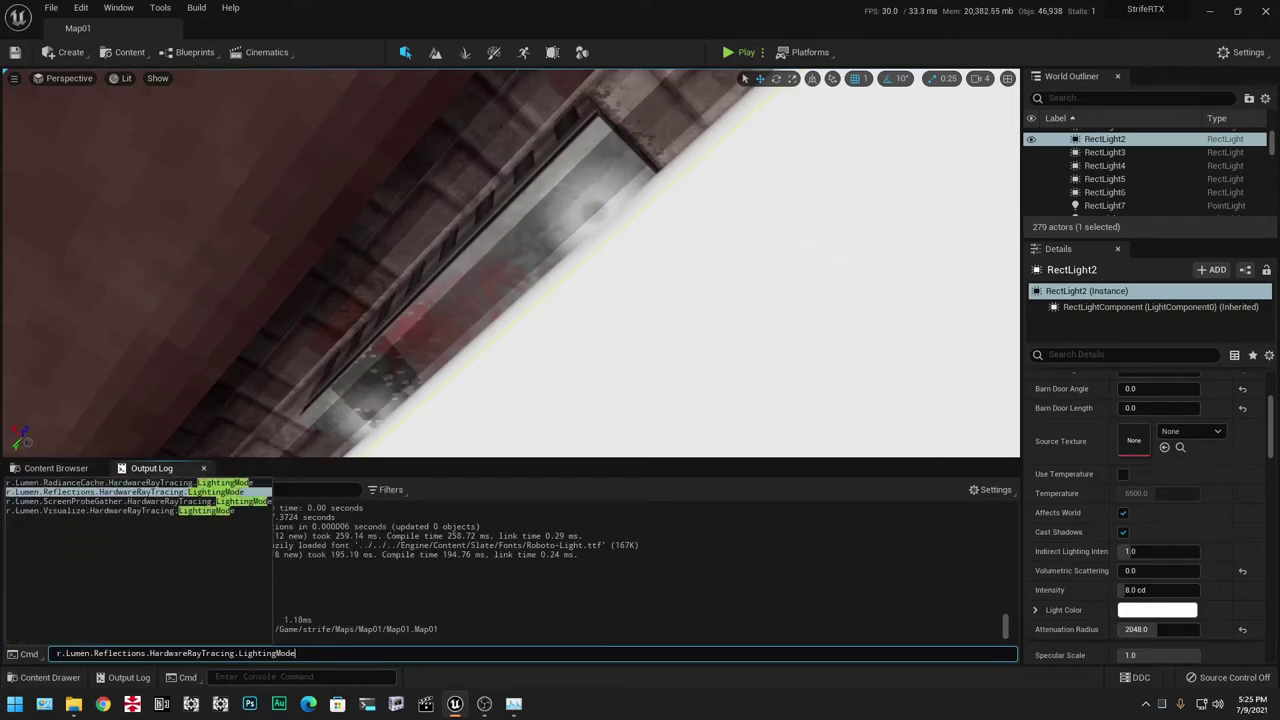
key("Return")
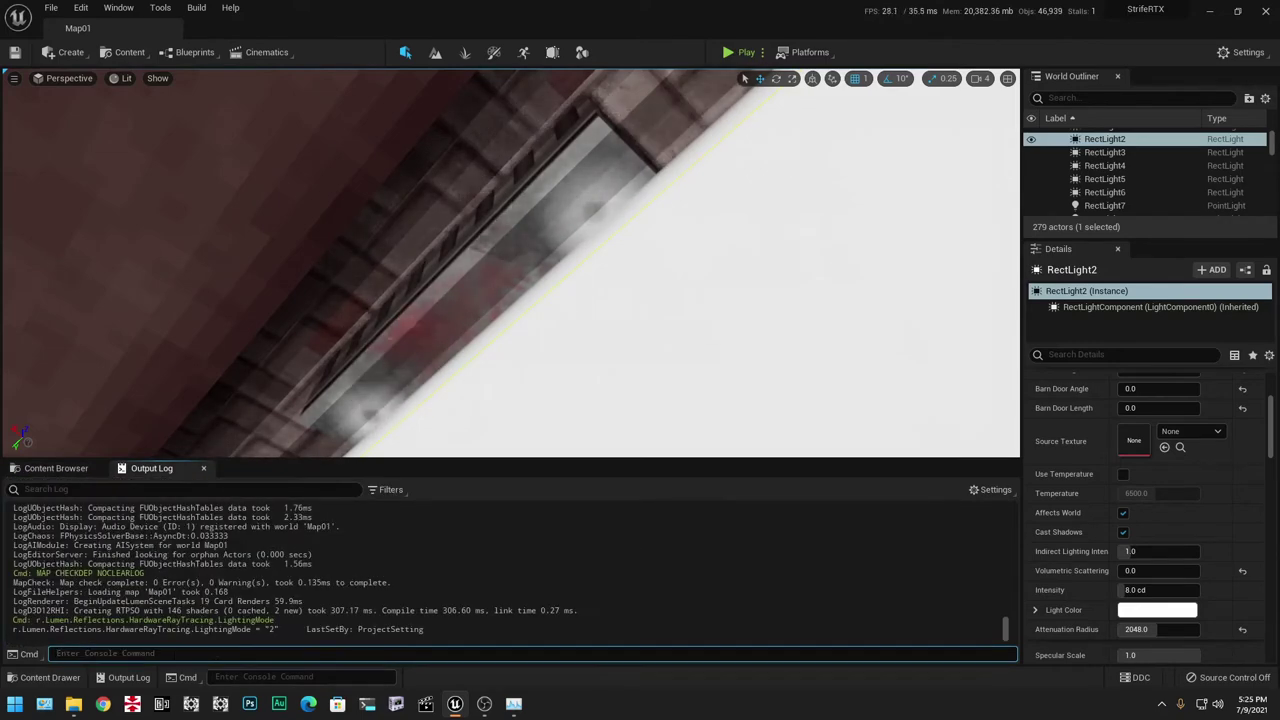
Try r.Lumen.Reflections.HardwareRayTracing.LightingMode at 1 and at 0 to compare the reflections.
key("Up")
type("1")
key("Return")
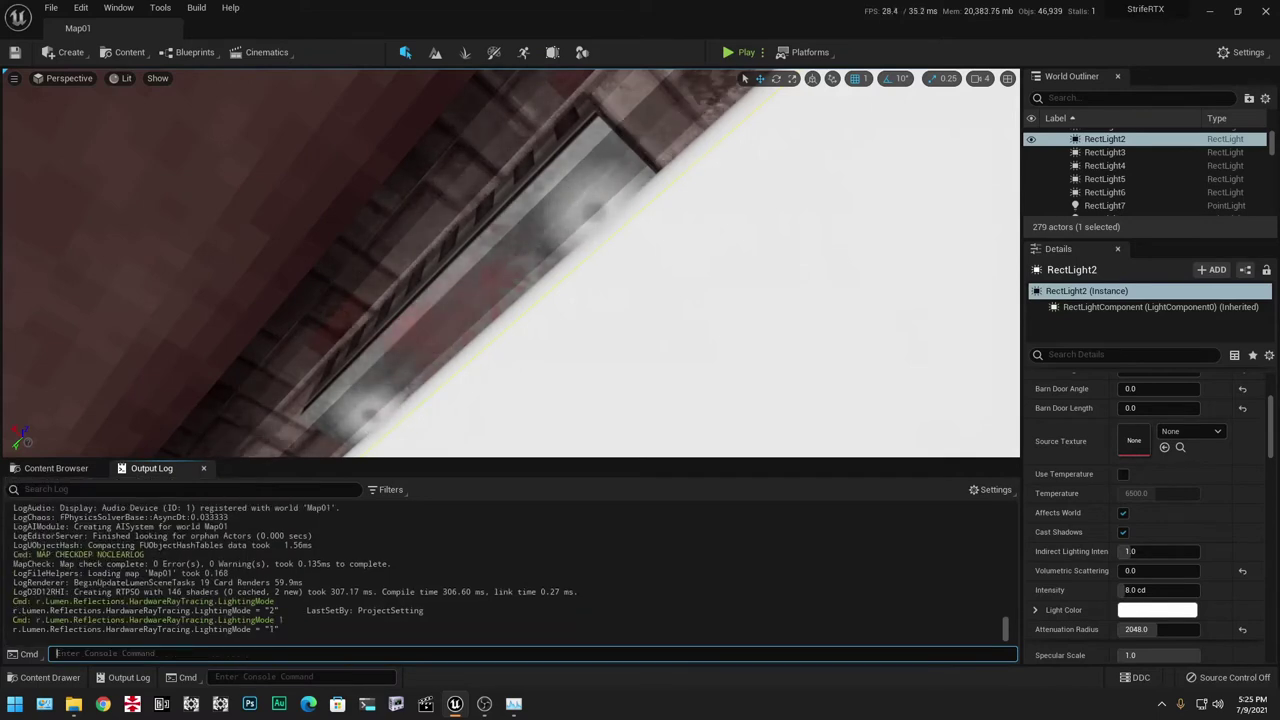
key("Up")
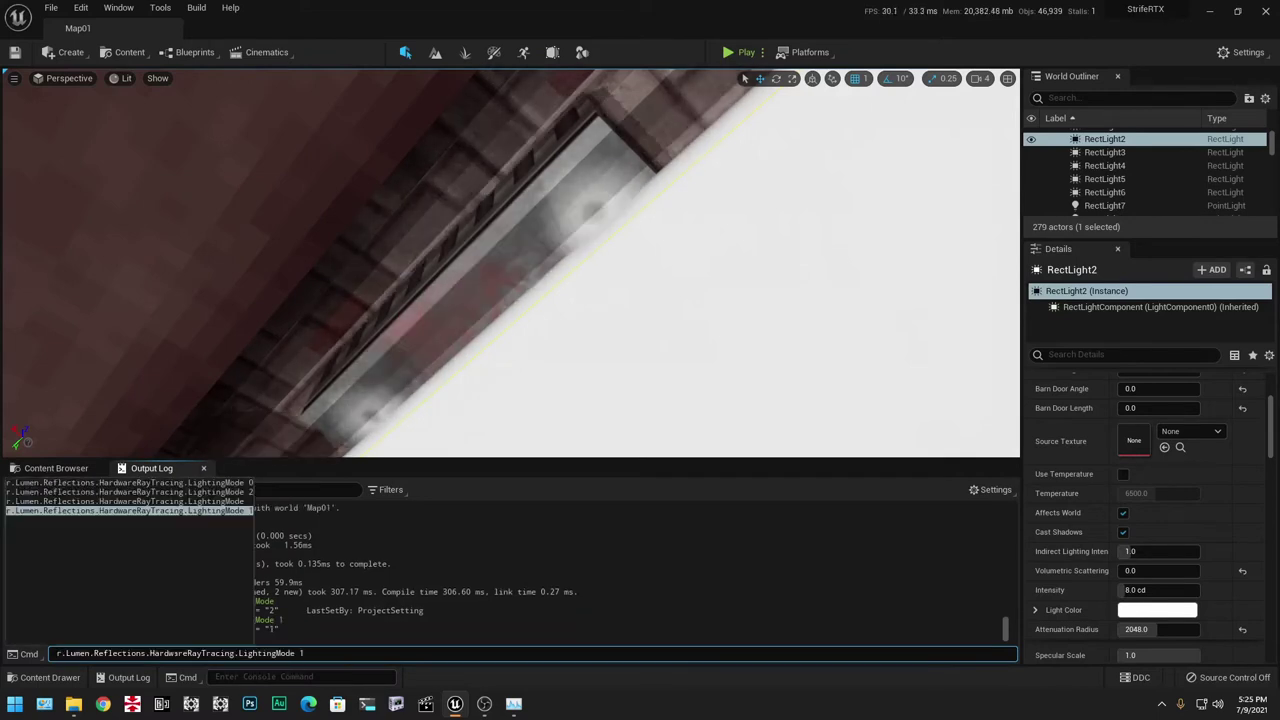
key("BackSpace")
type("0")
key("Return")
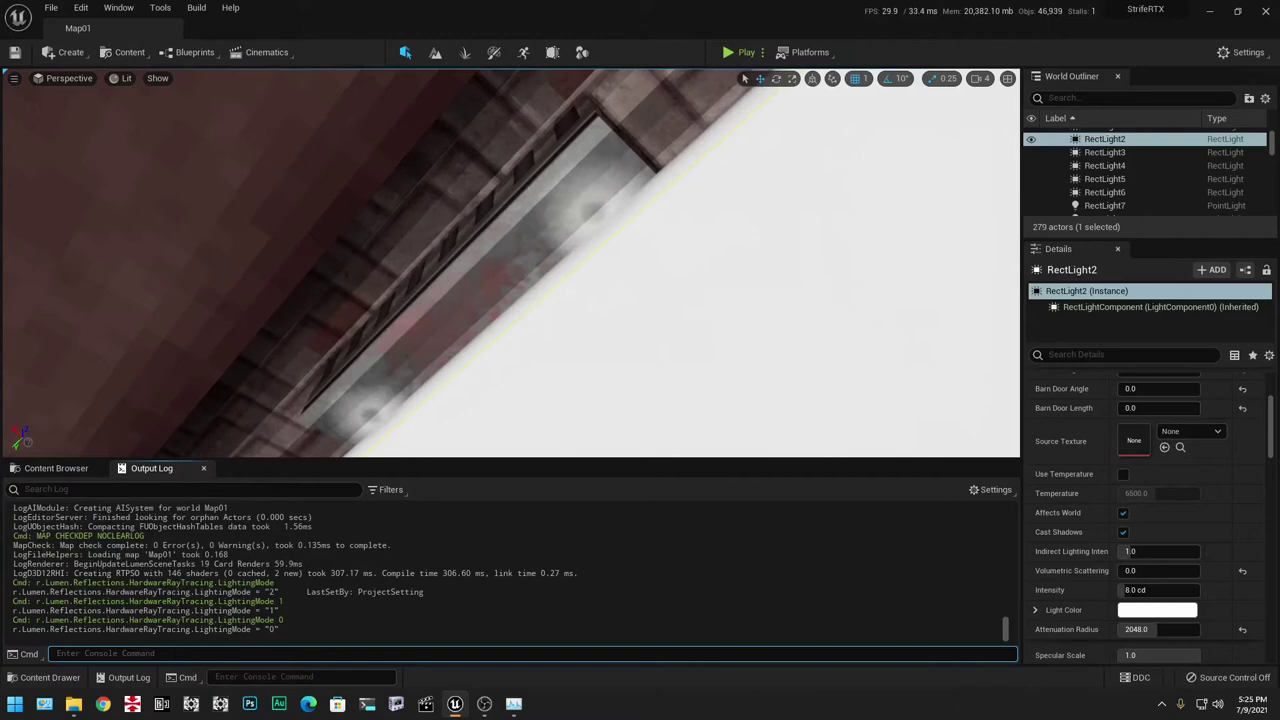
Set r.Lumen.Reflections.HardwareRayTracing.LightingMode to 2.
key("Up")
key("BackSpace")
type("2")
key("Return")
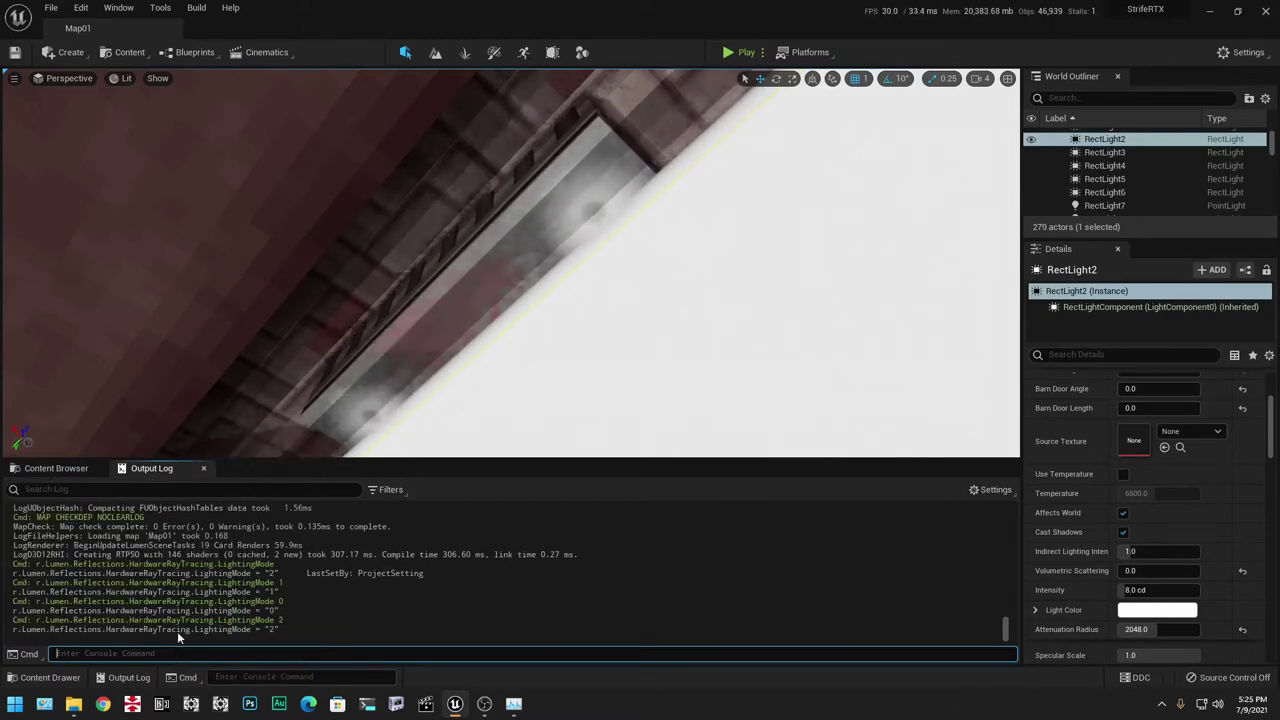
Fly away from the ceiling panel to the dark stone room with the opening in its brick wall.
right_click_drag(394, 246, 370, 365)
key("w")
key("w")
key("w")
key("w")
mouse_move(530, 295)
right_mouse_down()
mouse_move(510, 300)
mouse_move(510, 280)
mouse_move(510, 310)
mouse_move(530, 305)
mouse_move(530, 290)
right_mouse_up()
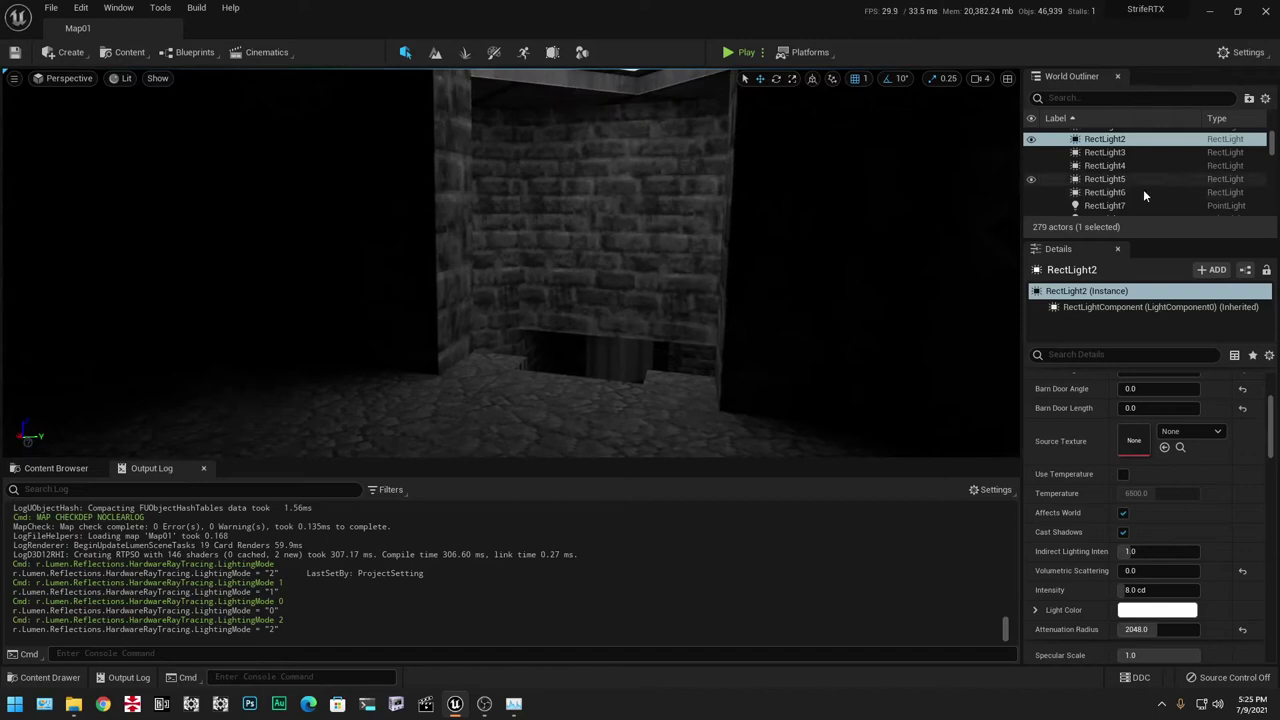
Select RectLight through RectLight6 together and turn off Affects World for all six.
scroll(1143, 189, "up", 2)
left_click(1115, 164)
left_click(1111, 175)
scroll(1110, 175, "down", 3)
scroll(1111, 152, "up", 1)
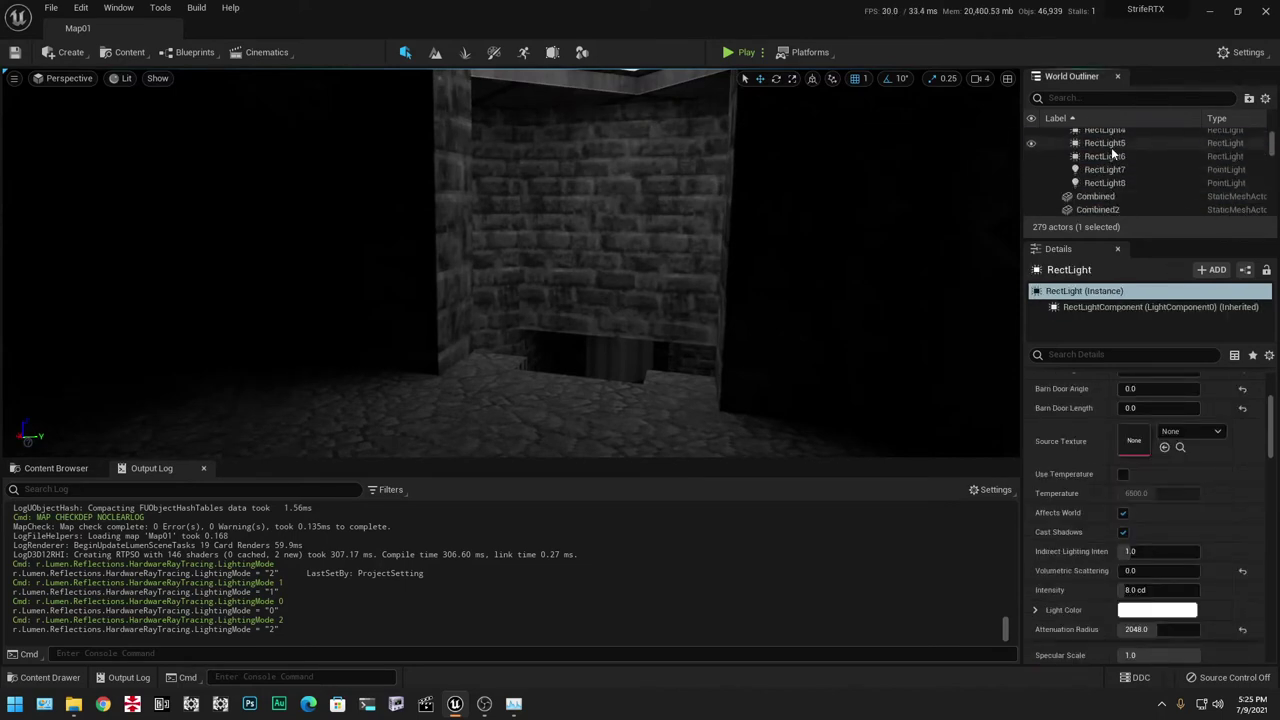
left_click(1111, 157, "shift")
left_click(1122, 447)
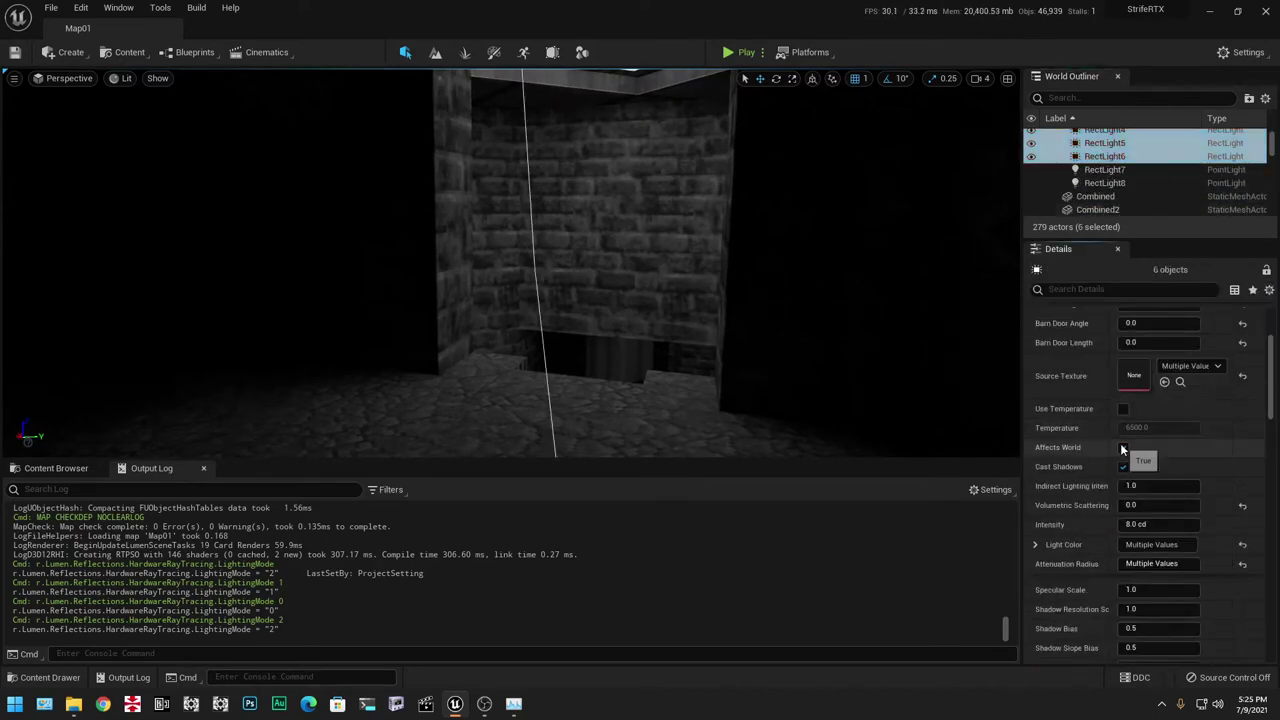
Check the Affects World setting of point lights RectLight7 and RectLight8, and switch the selection to the Map01 world entry.
left_click(1104, 170)
left_click(1104, 183, "shift")
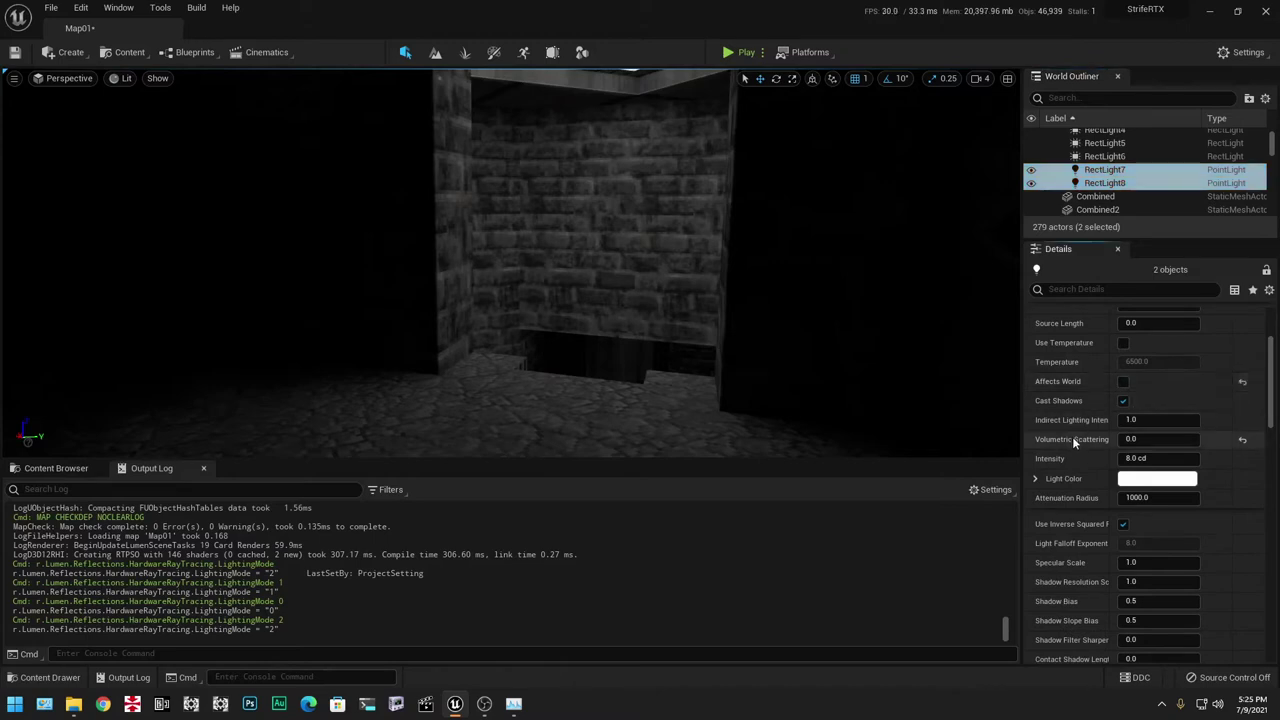
scroll(1074, 441, "up", 3)
scroll(1150, 175, "up", 3)
left_click(1077, 140)
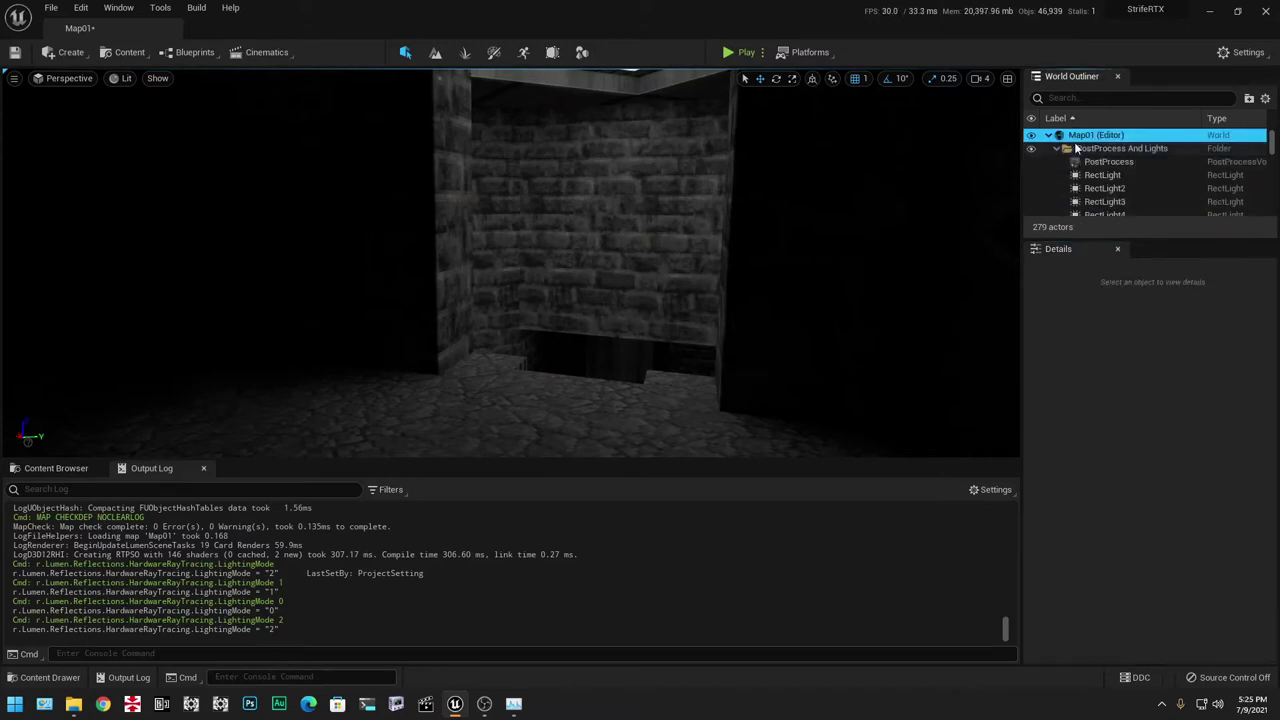
Select the light panel mesh, open its F_GRDLIT1 material instance and view the preview sphere from several sides.
right_click_drag(512, 264, 462, 176)
left_click(540, 270)
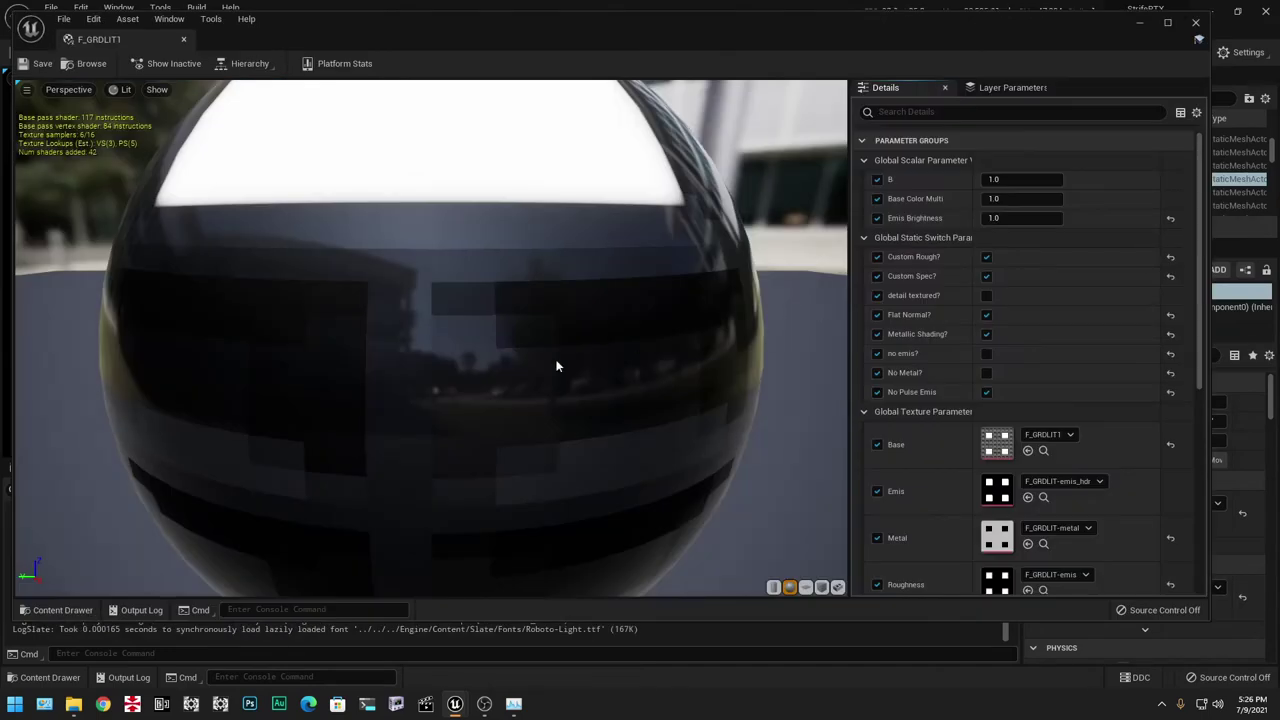
right_click_drag(556, 362, 556, 270)
left_click_drag(556, 362, 400, 390)
left_click_drag(520, 410, 504, 257)
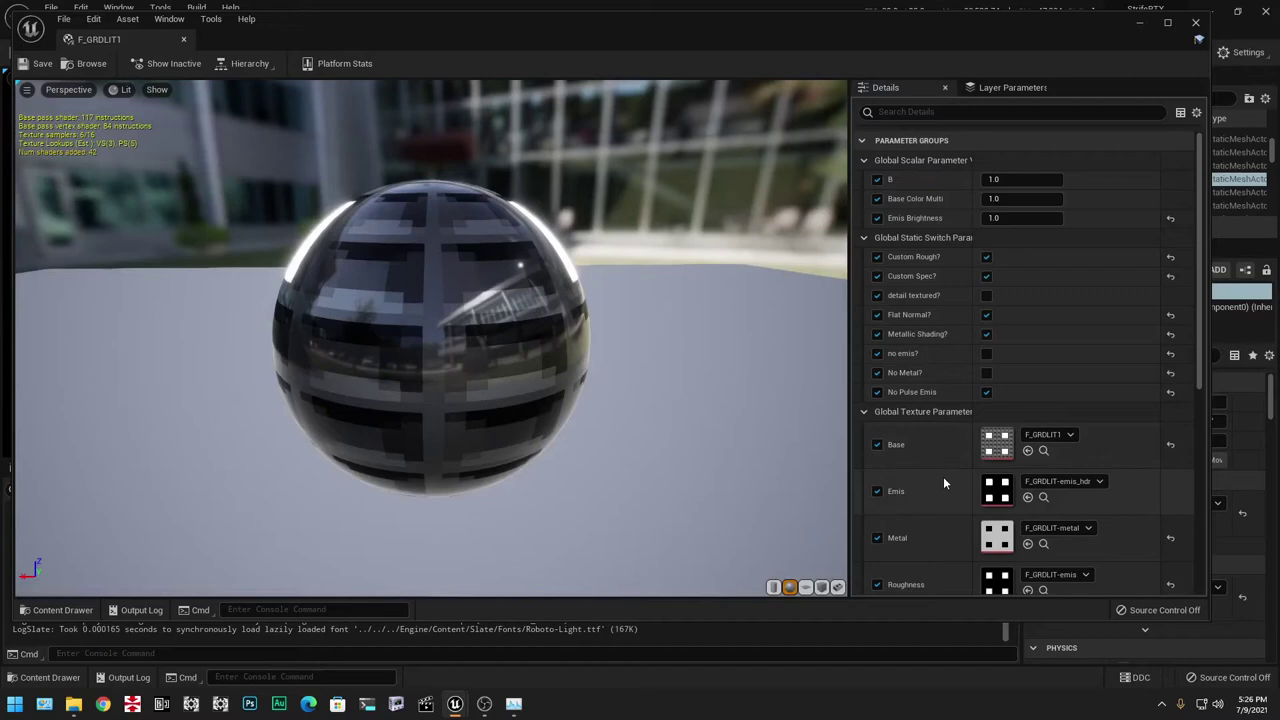
Open the F_GRDLIT1 instance's parent material, unfiltered_basic_Normal_hdr.
scroll(943, 470, "down", 3)
scroll(938, 455, "down", 3)
double_click(997, 508)
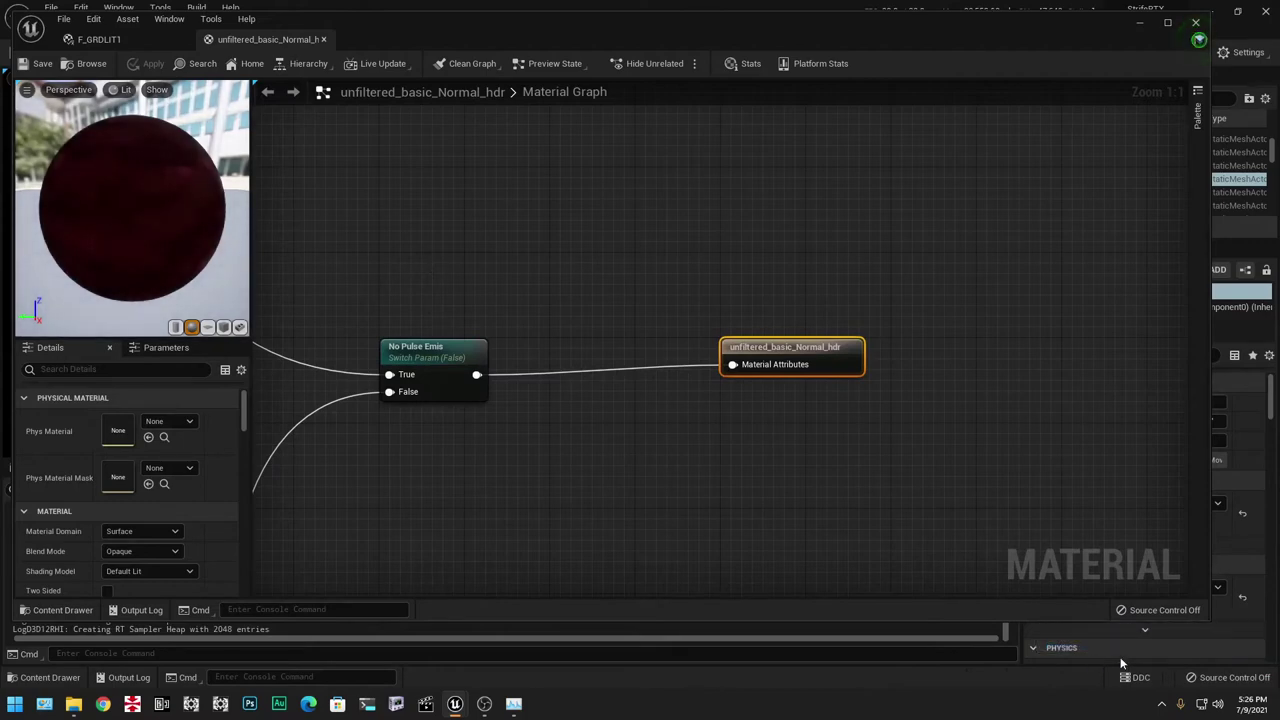
Examine the unfiltered_basic_Normal_hdr graph from the material output back to its Texture Object and Base texture nodes.
scroll(829, 317, "down", 6)
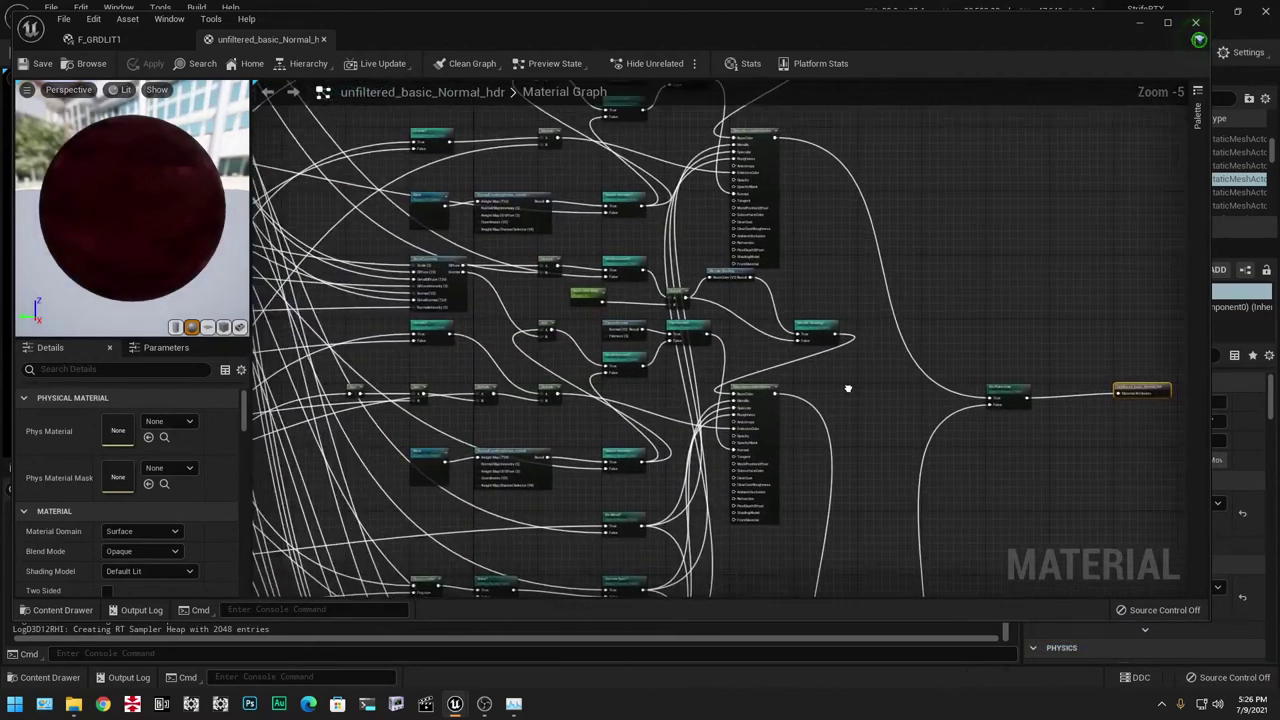
right_click_drag(621, 246, 932, 485)
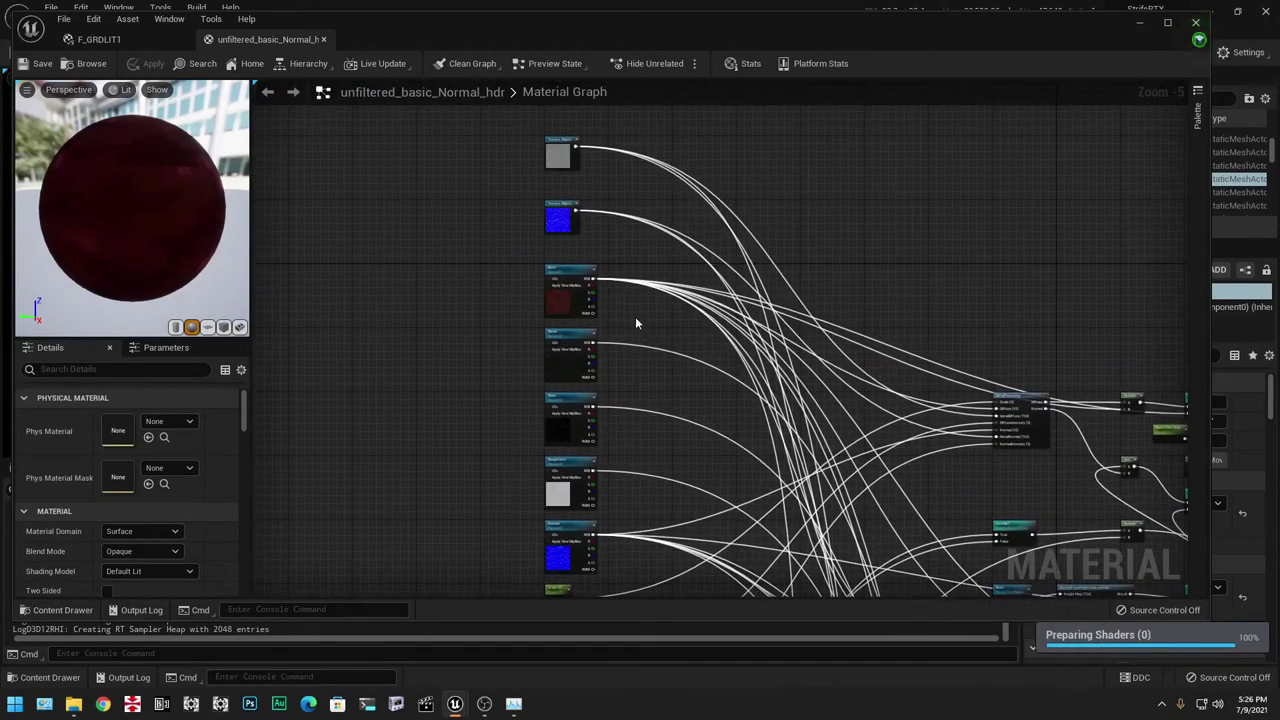
right_click_drag(930, 323, 715, 171)
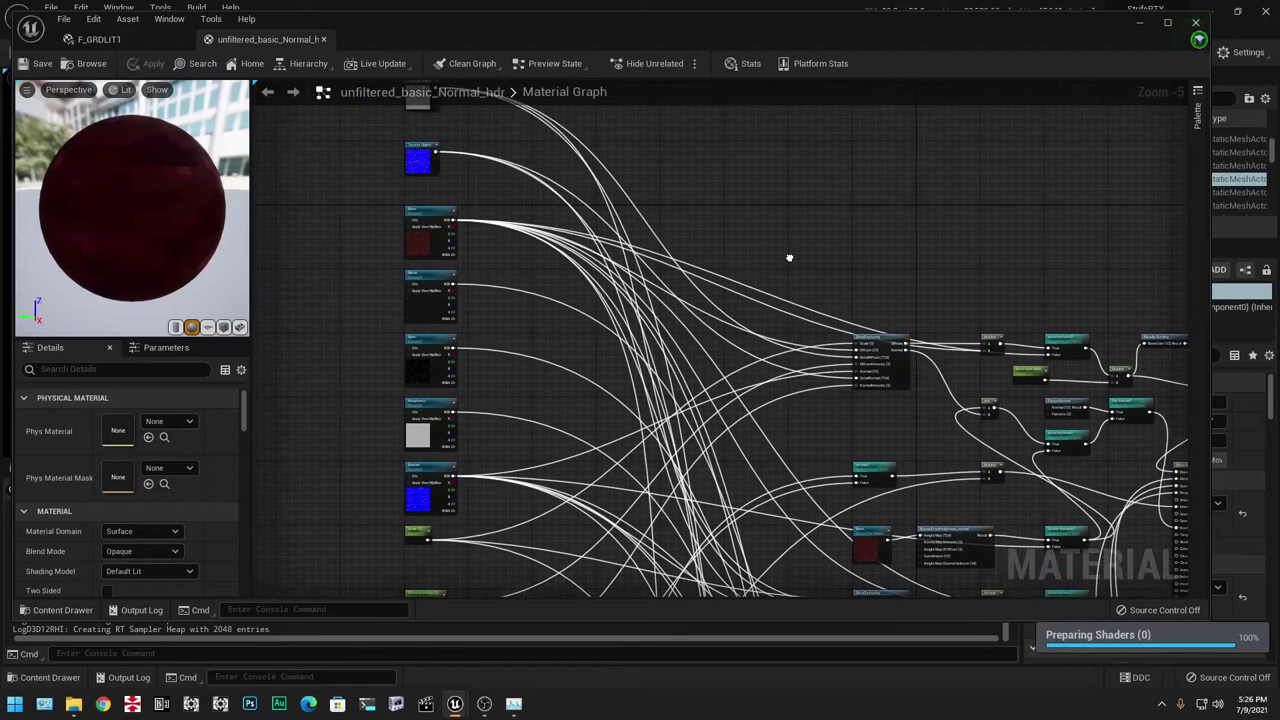
right_click_drag(789, 258, 606, 137)
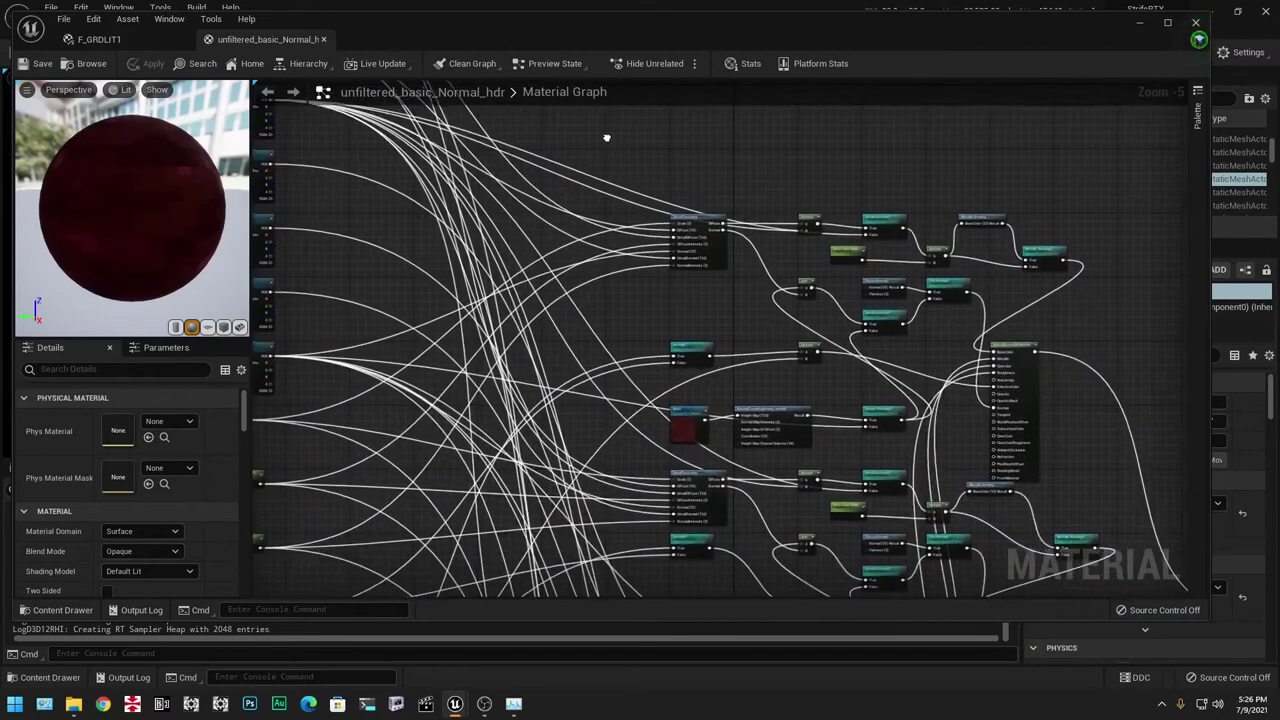
scroll(638, 305, "up", 6)
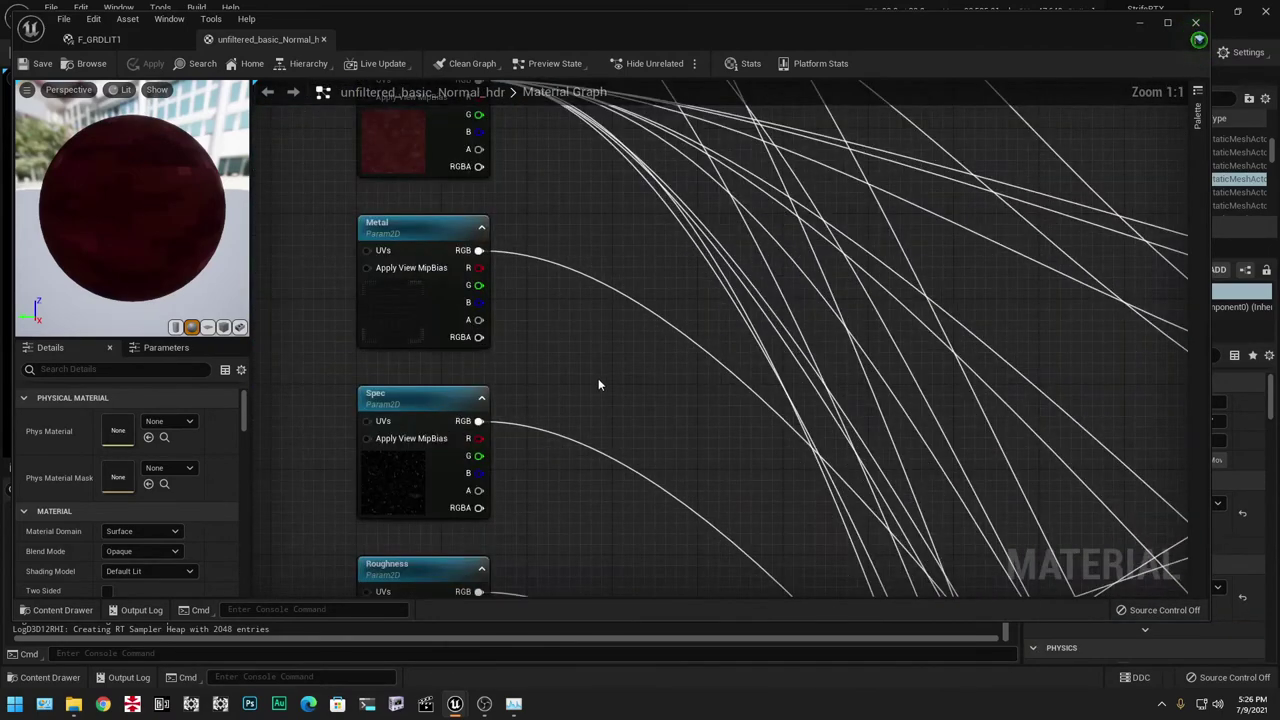
scroll(598, 384, "down", 2)
right_click_drag(545, 337, 651, 517)
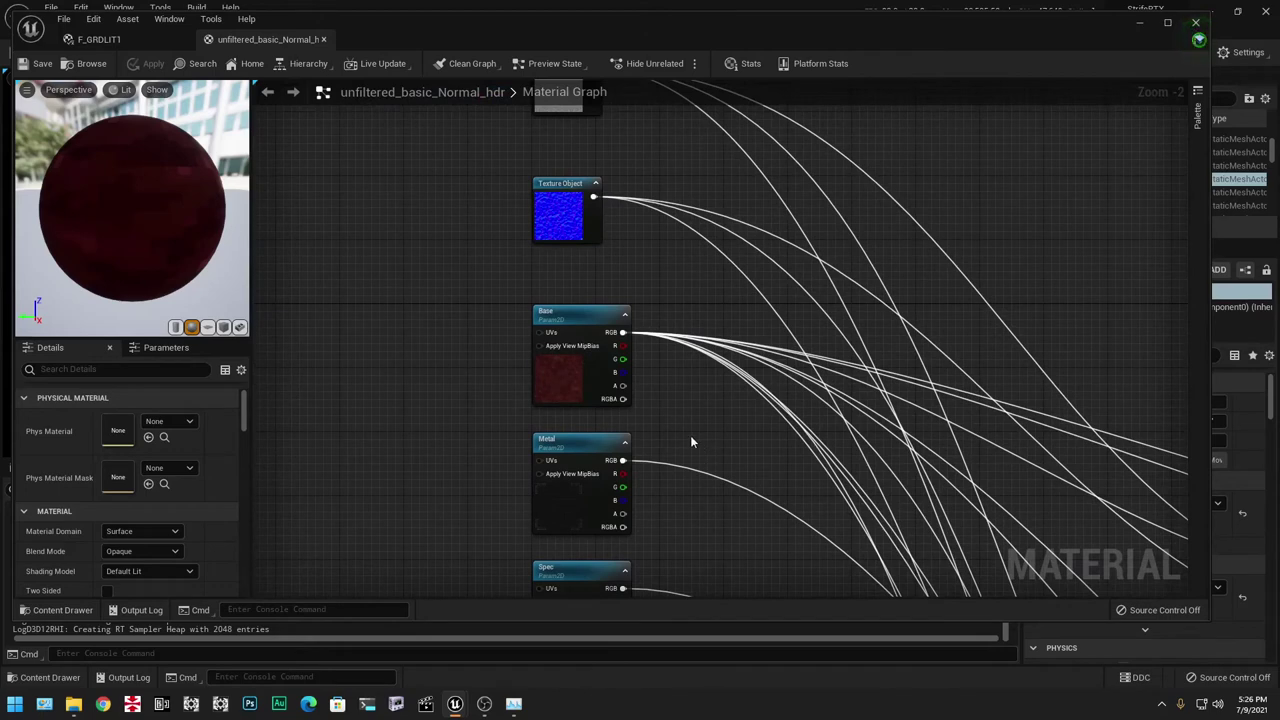
right_click_drag(681, 234, 594, 358)
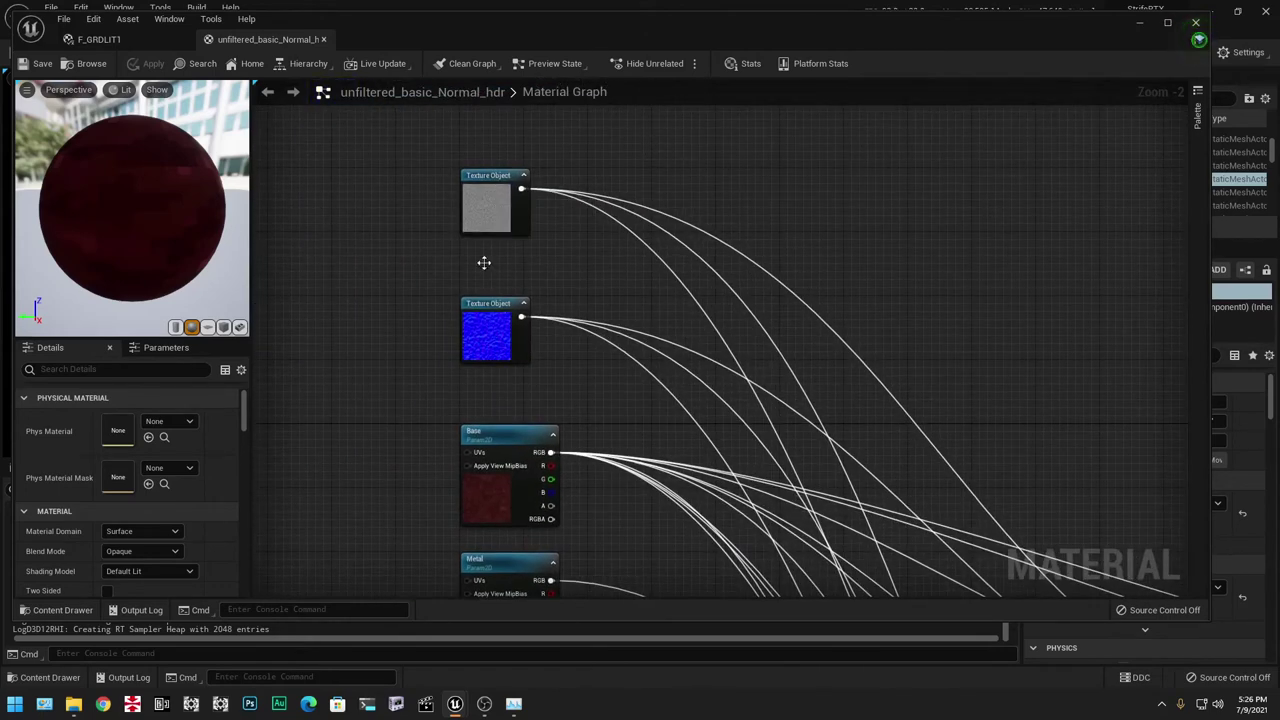
right_click_drag(665, 392, 564, 282)
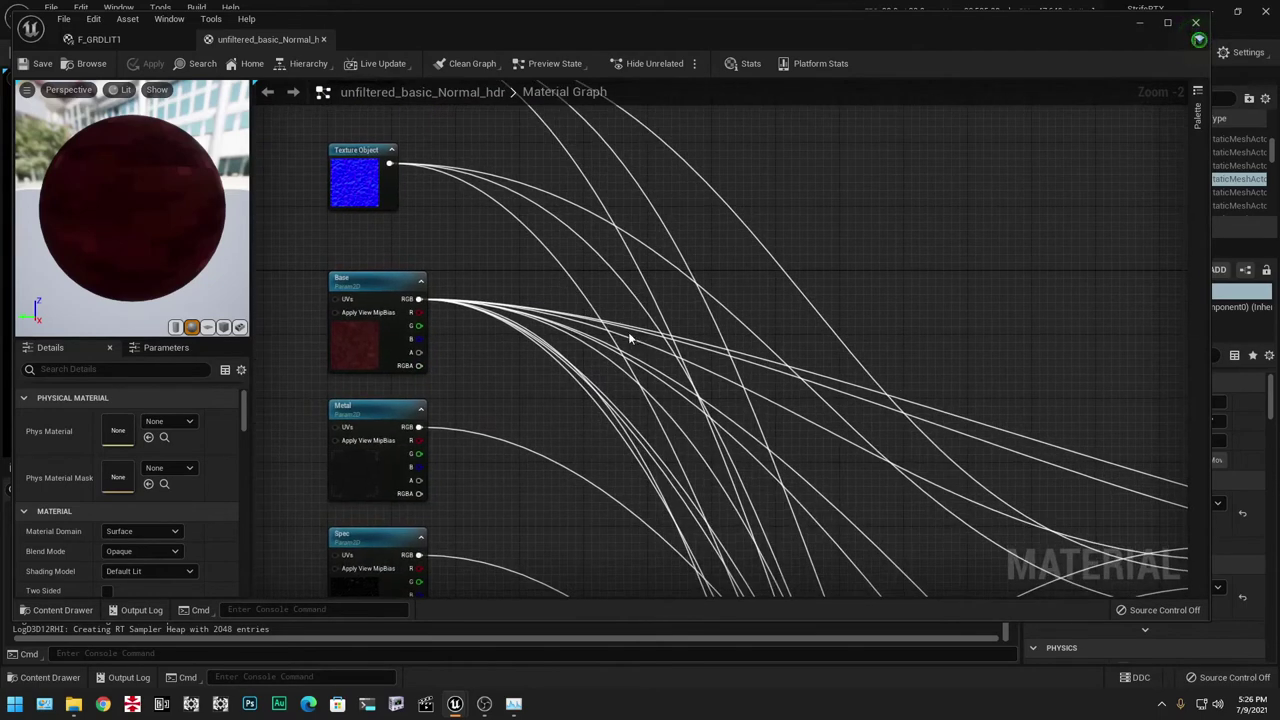
Check the detail textured? switch in F_GRDLIT1, and inspect the parent material's Base, Metal, Spec and Roughness nodes and preview sphere.
left_click(175, 46)
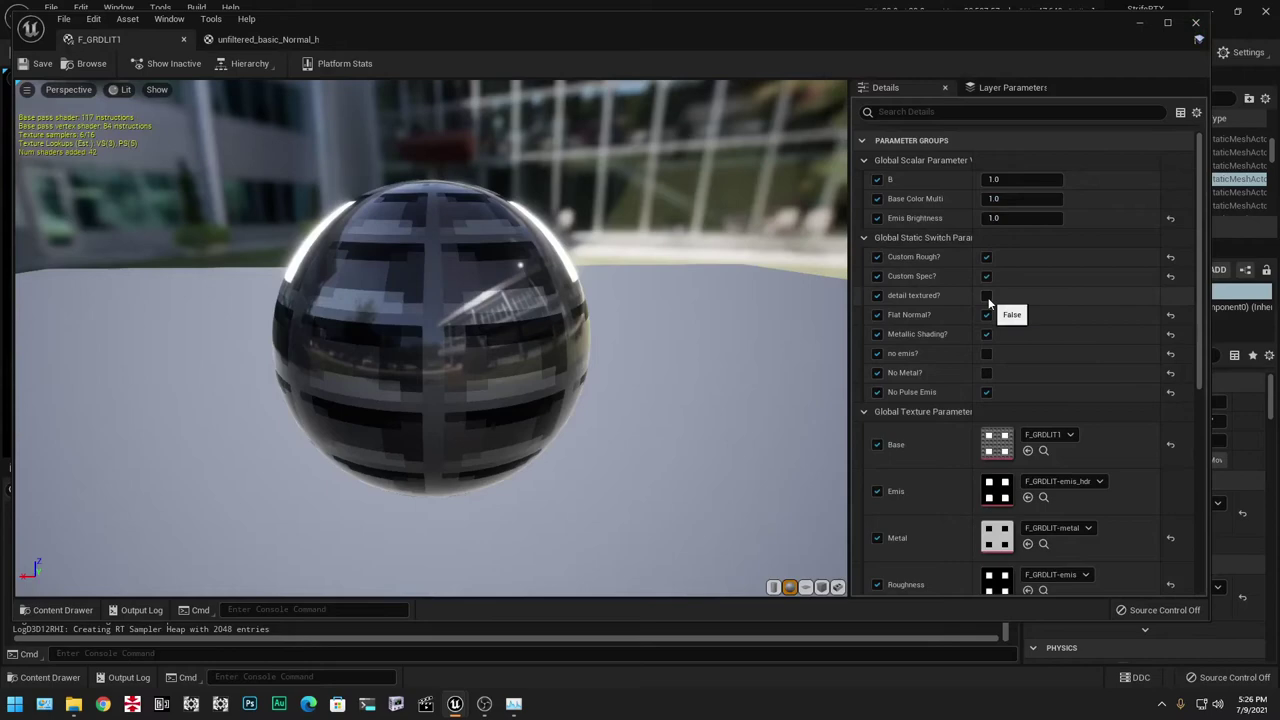
left_click(265, 39)
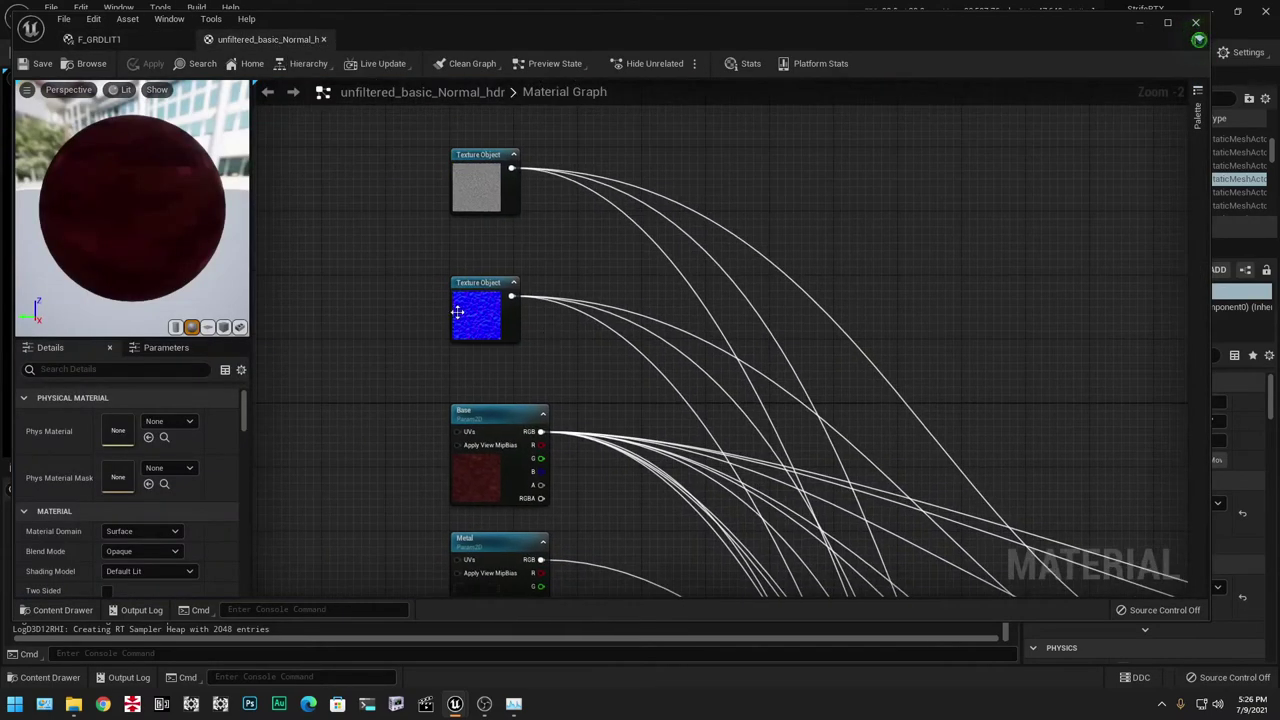
right_click_drag(603, 386, 494, 167)
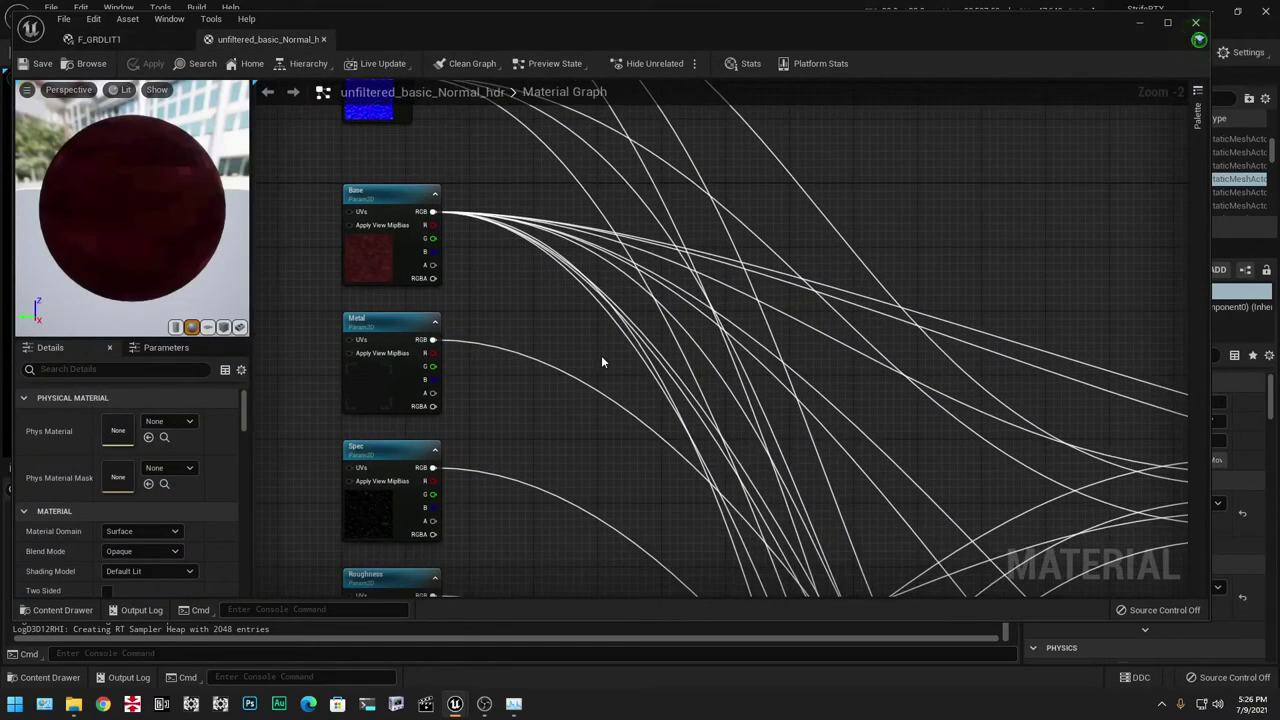
right_click_drag(558, 460, 543, 303)
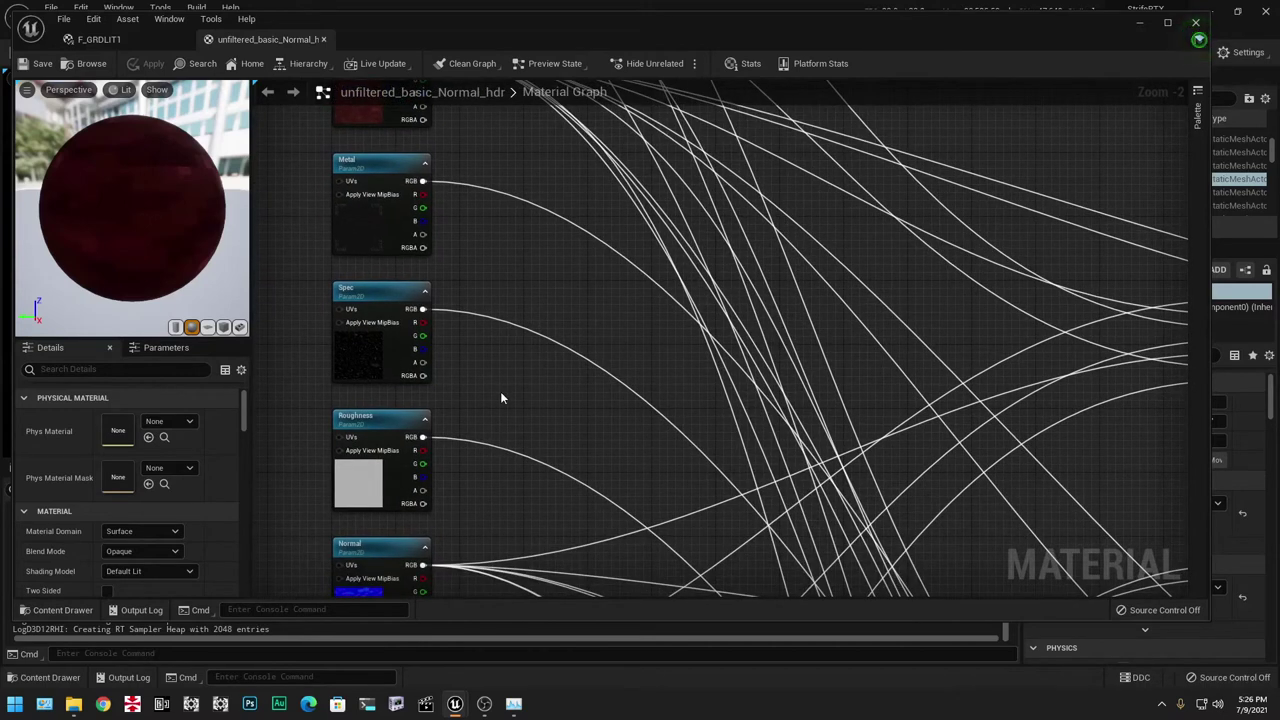
right_click_drag(513, 426, 564, 222)
right_click_drag(190, 250, 190, 285)
left_click_drag(190, 250, 75, 245)
right_click_drag(530, 295, 611, 667)
right_click_drag(450, 346, 460, 290)
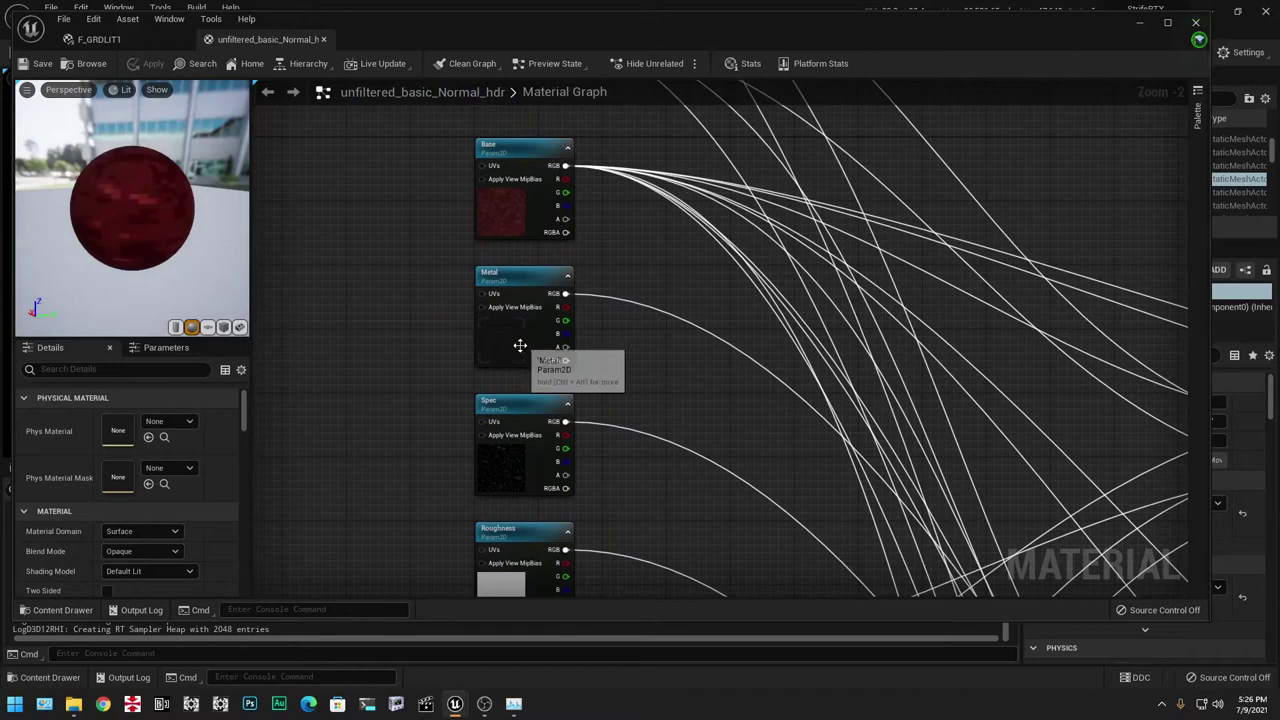
Inspect the parent graph's Normal, Scale, DiffuseIntensity and NormalIntensity parameters down to the Emis texture node.
right_click_drag(381, 435, 339, 295)
right_click_drag(371, 457, 335, 298)
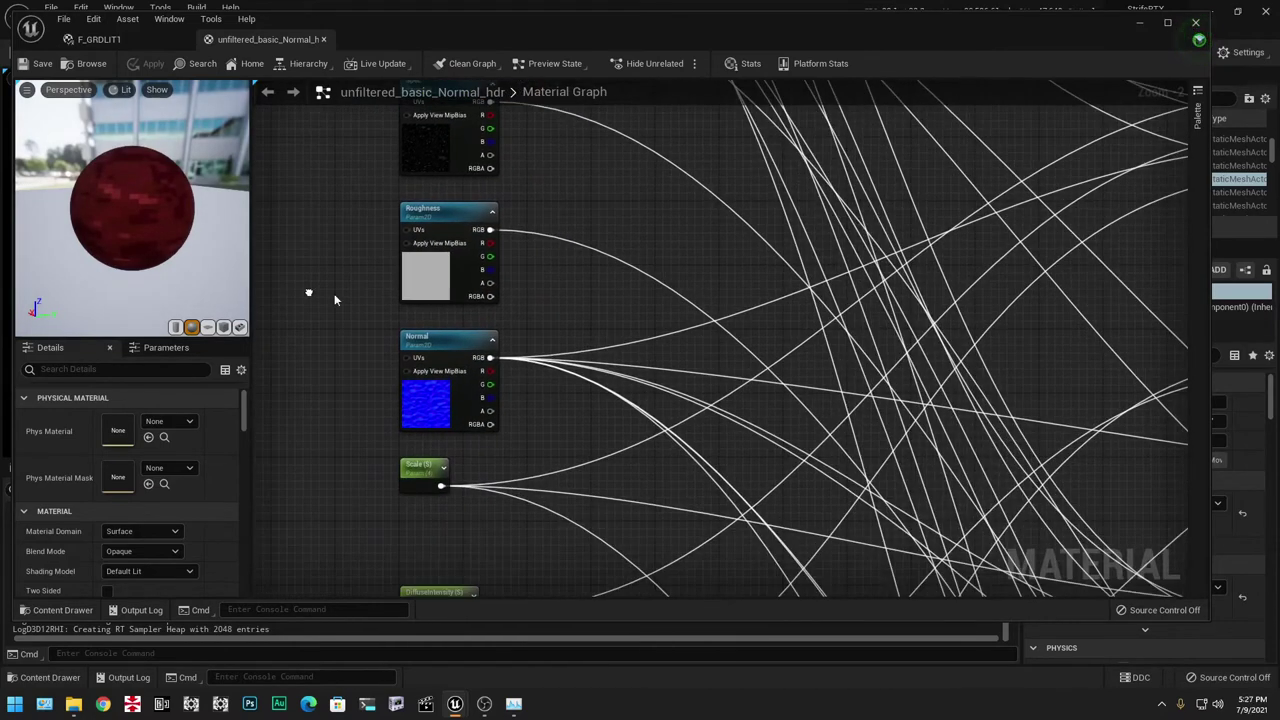
right_click_drag(366, 460, 432, 170)
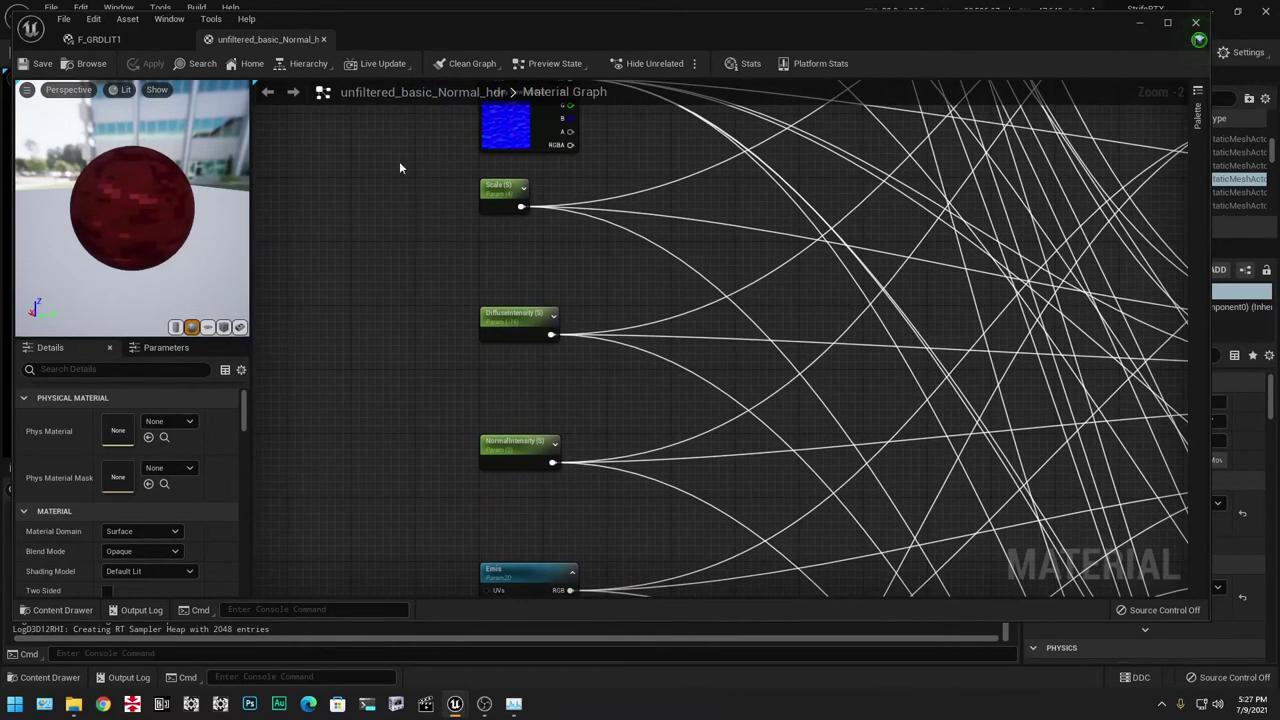
left_click_drag(399, 163, 405, 400)
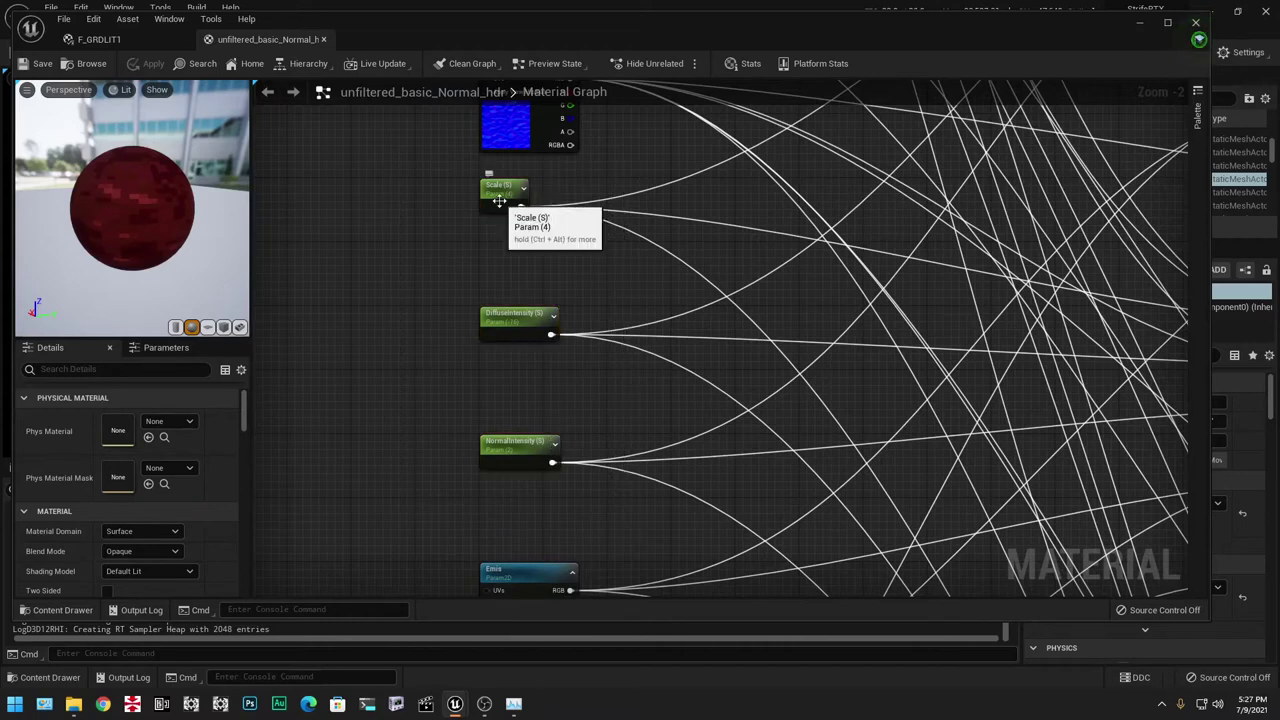
right_click_drag(404, 407, 366, 299)
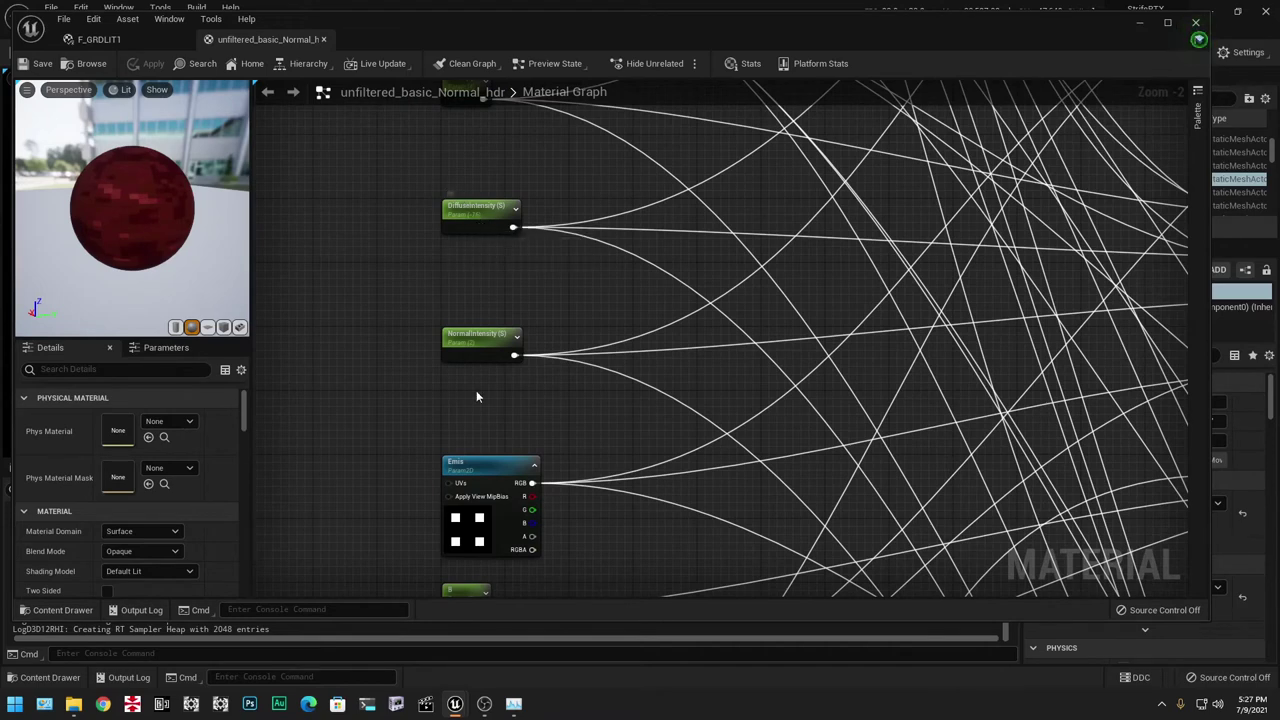
right_click_drag(382, 371, 419, 108)
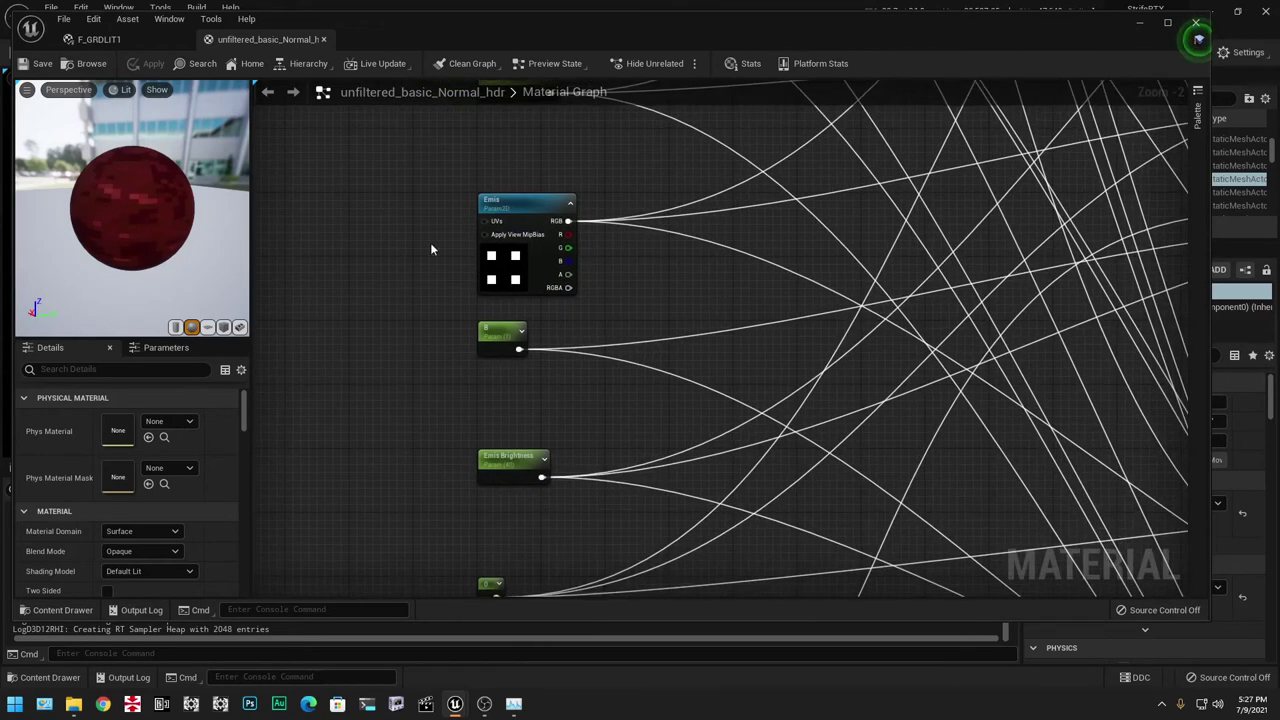
Open the Emis node's F_GRDLIT-emis_hdr texture, review its compression and sRGB settings, and close it.
left_click(513, 269)
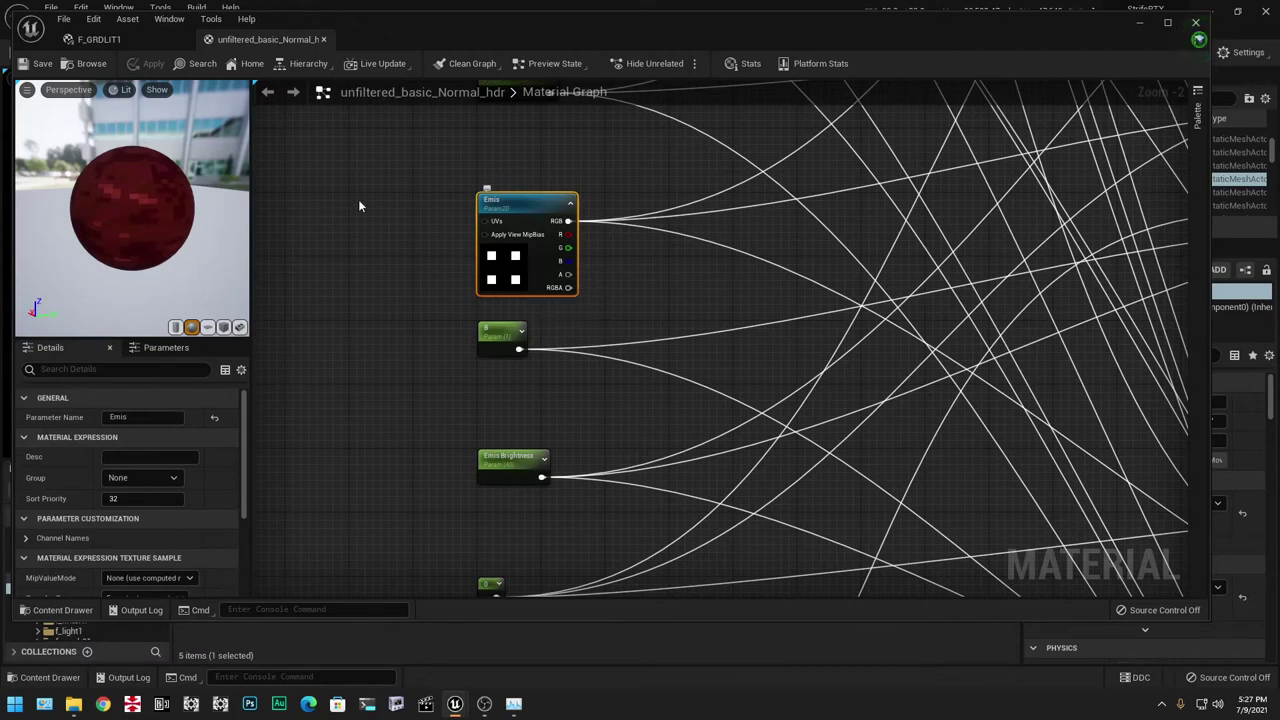
scroll(187, 526, "down", 5)
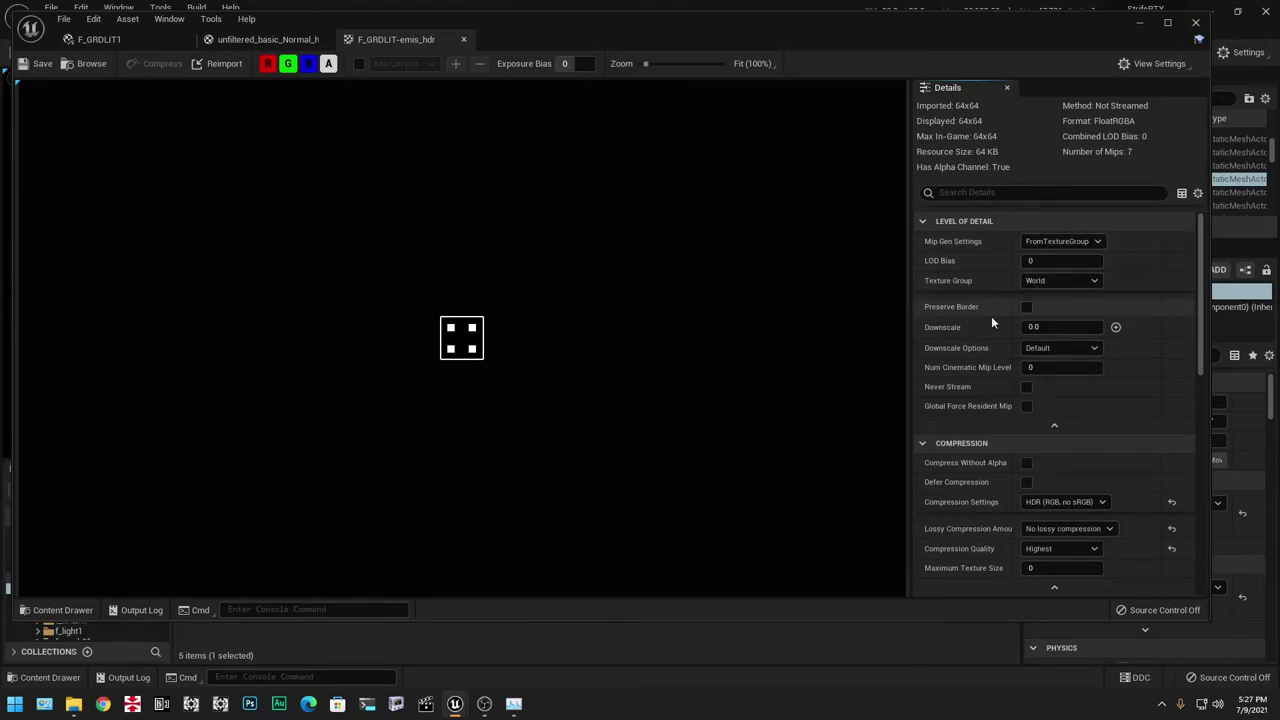
scroll(986, 376, "down", 2)
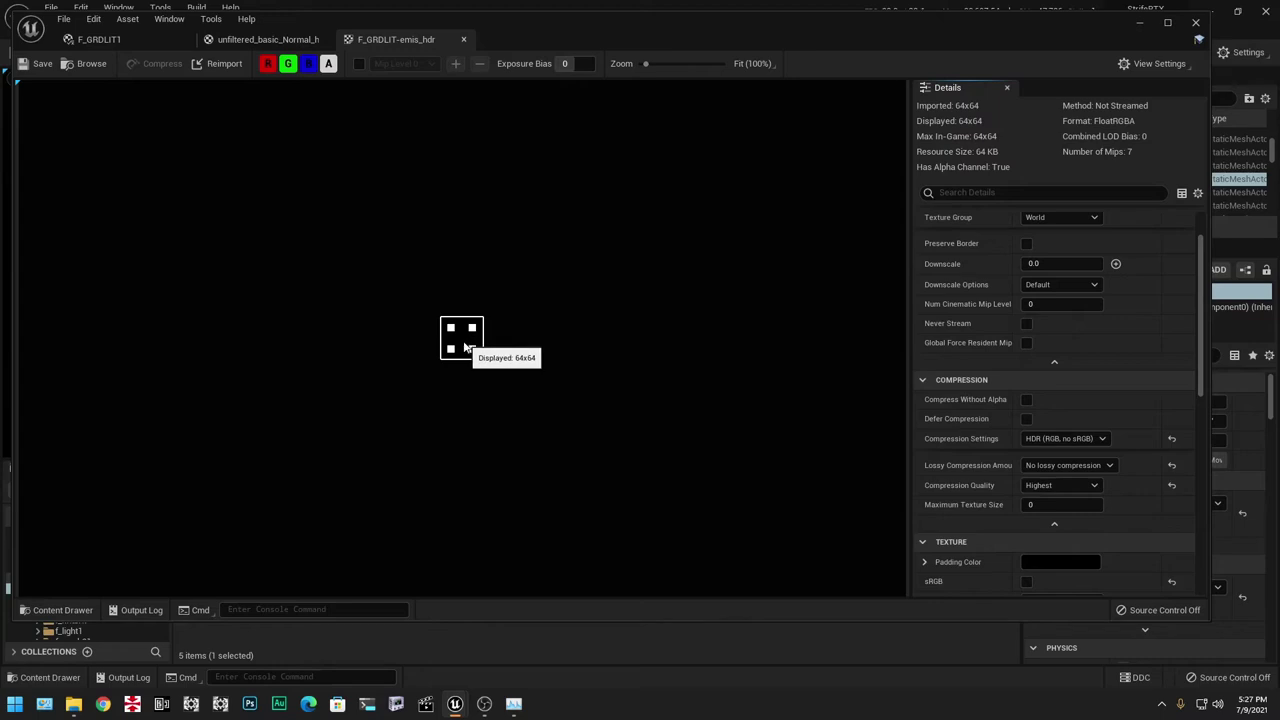
scroll(966, 497, "down", 3)
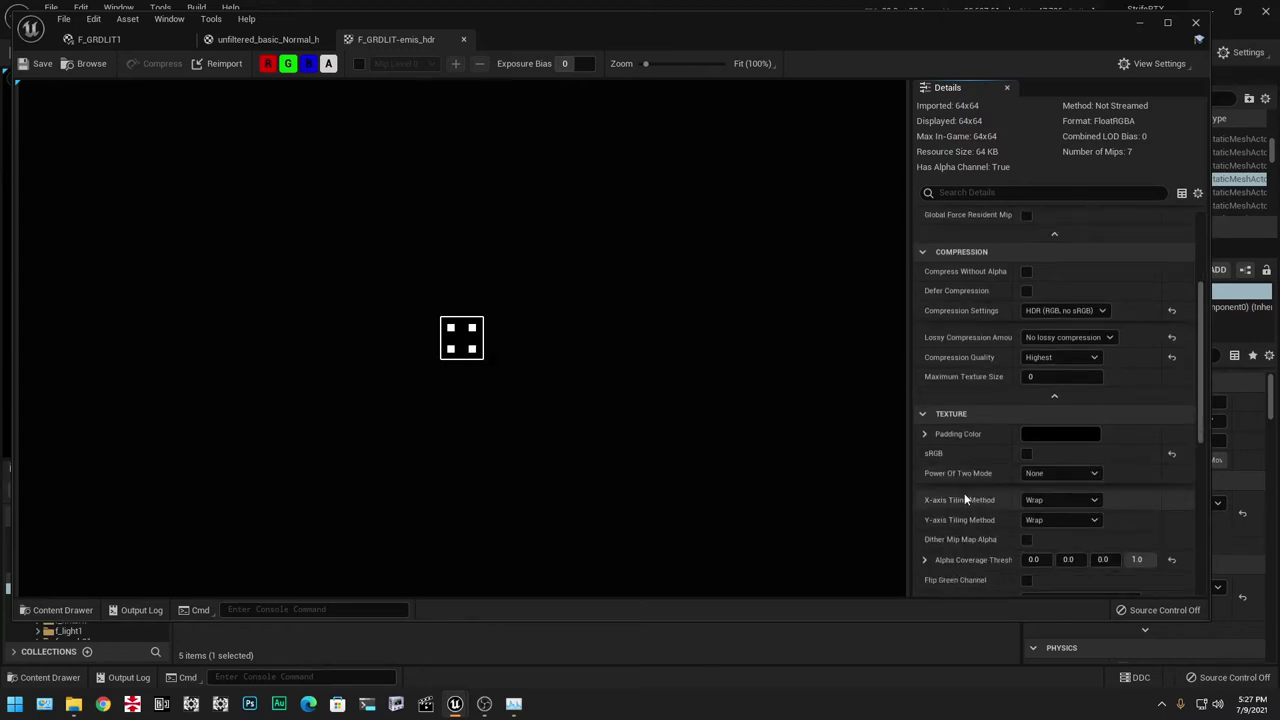
left_click(463, 39)
Deselect the Emis node and inspect the Emis Brightness parameter, constants and Time node at the end of the input column.
right_click_drag(626, 440, 635, 272)
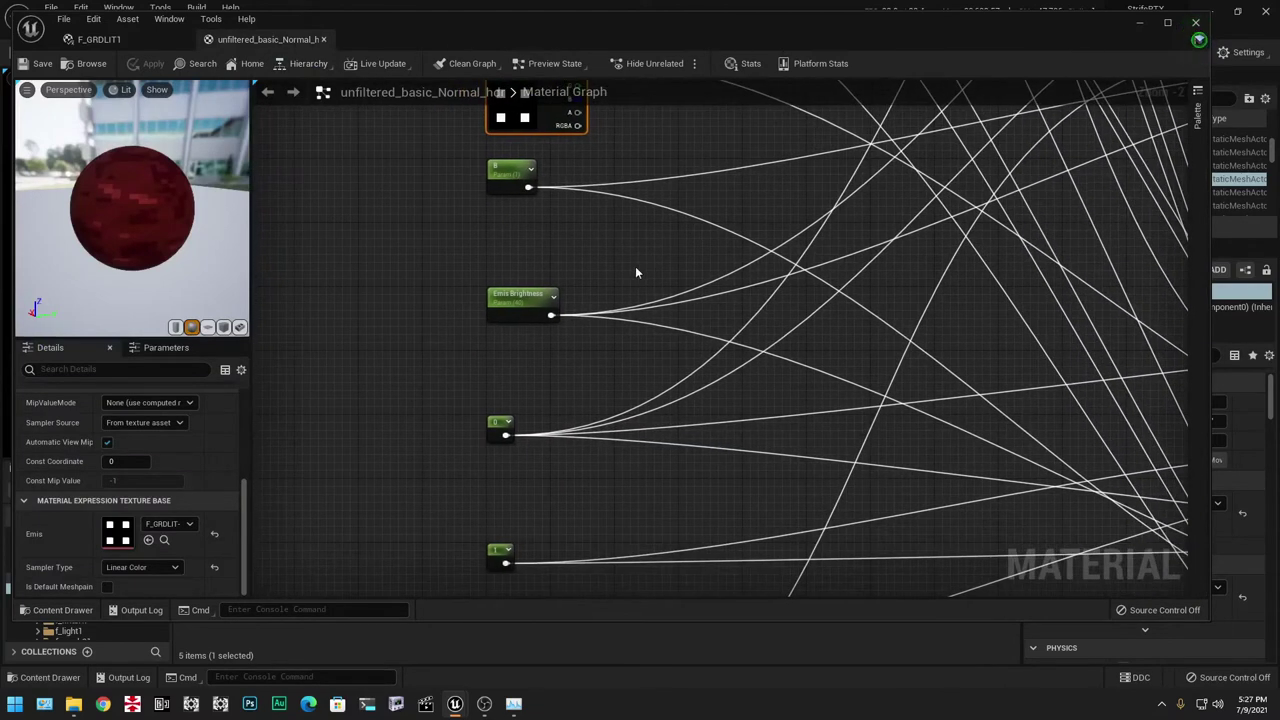
left_click(634, 266)
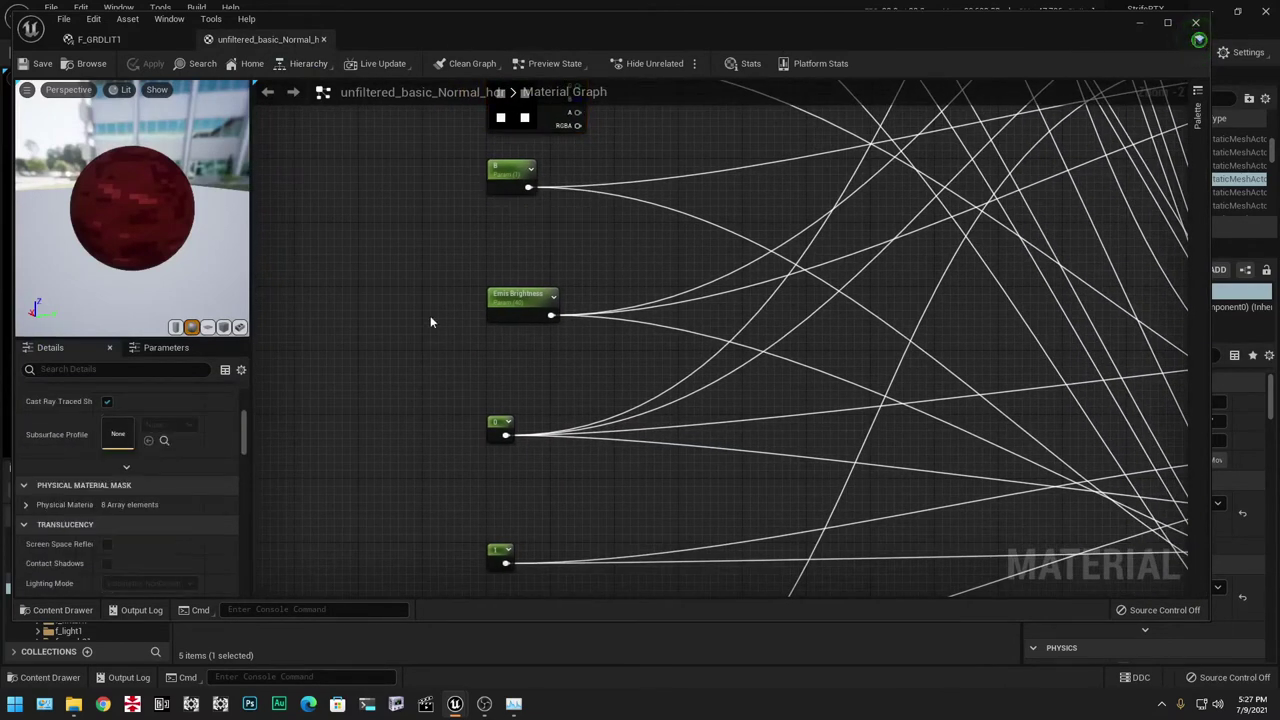
right_click_drag(456, 390, 457, 163)
right_click_drag(480, 429, 434, 246)
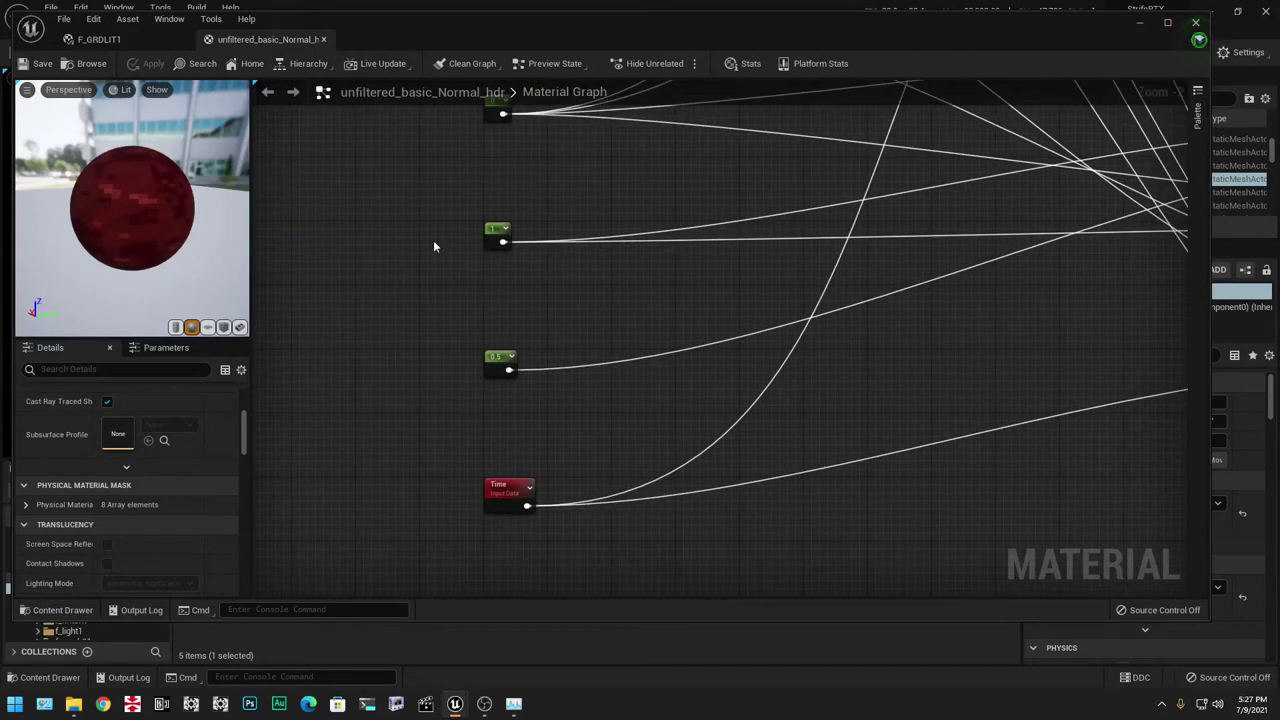
Review the F_GRDLIT1 instance's static switches, from Custom Rough? to No Pulse Emis, alongside its parent graph.
left_click(150, 39)
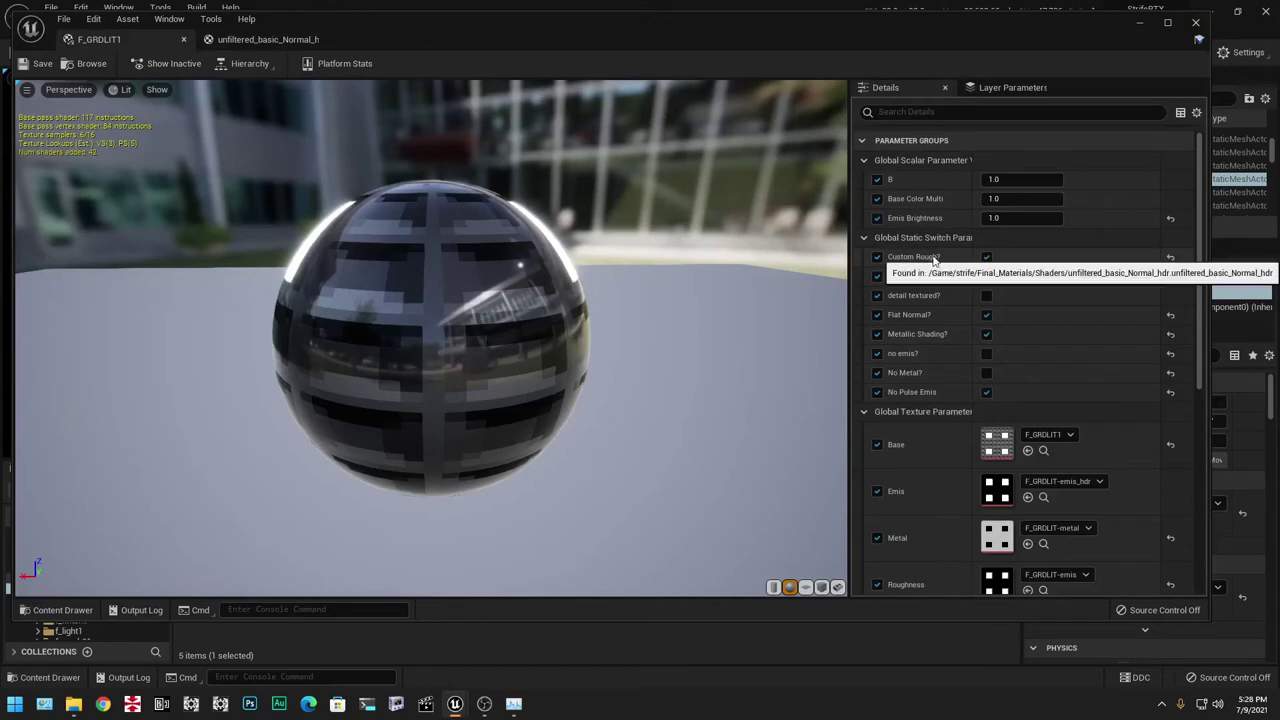
left_click(986, 276)
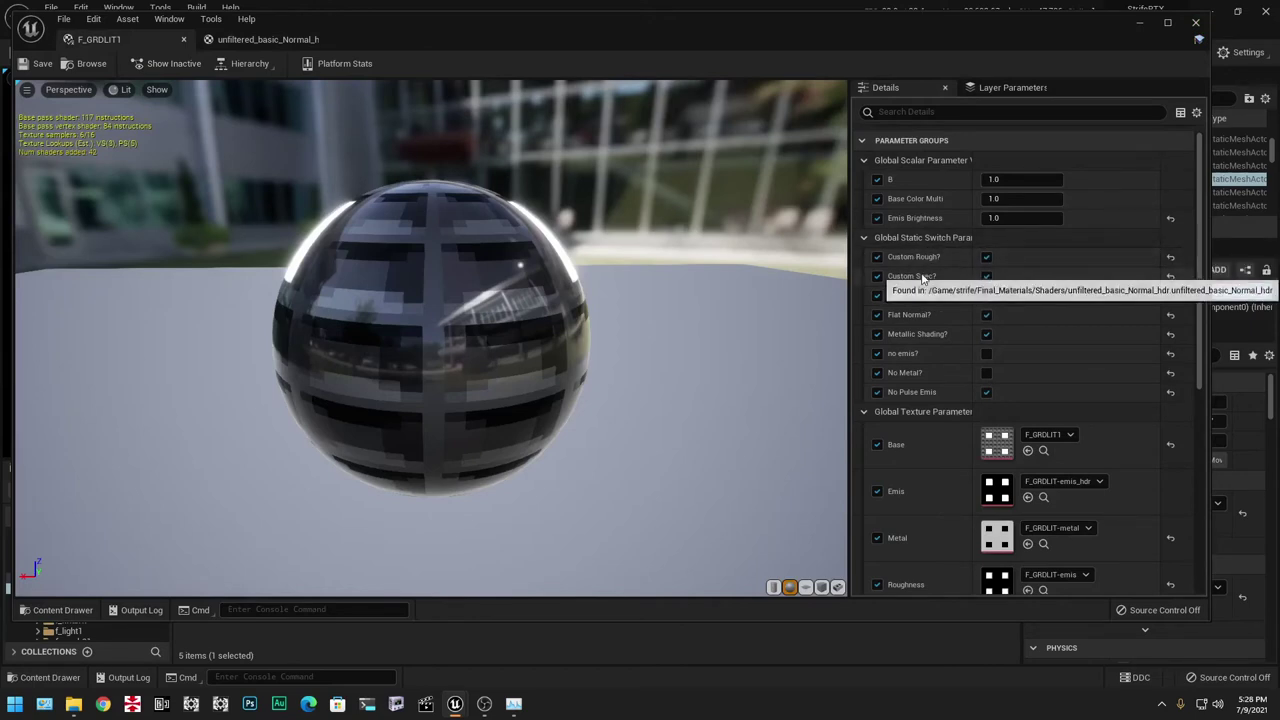
left_click(266, 40)
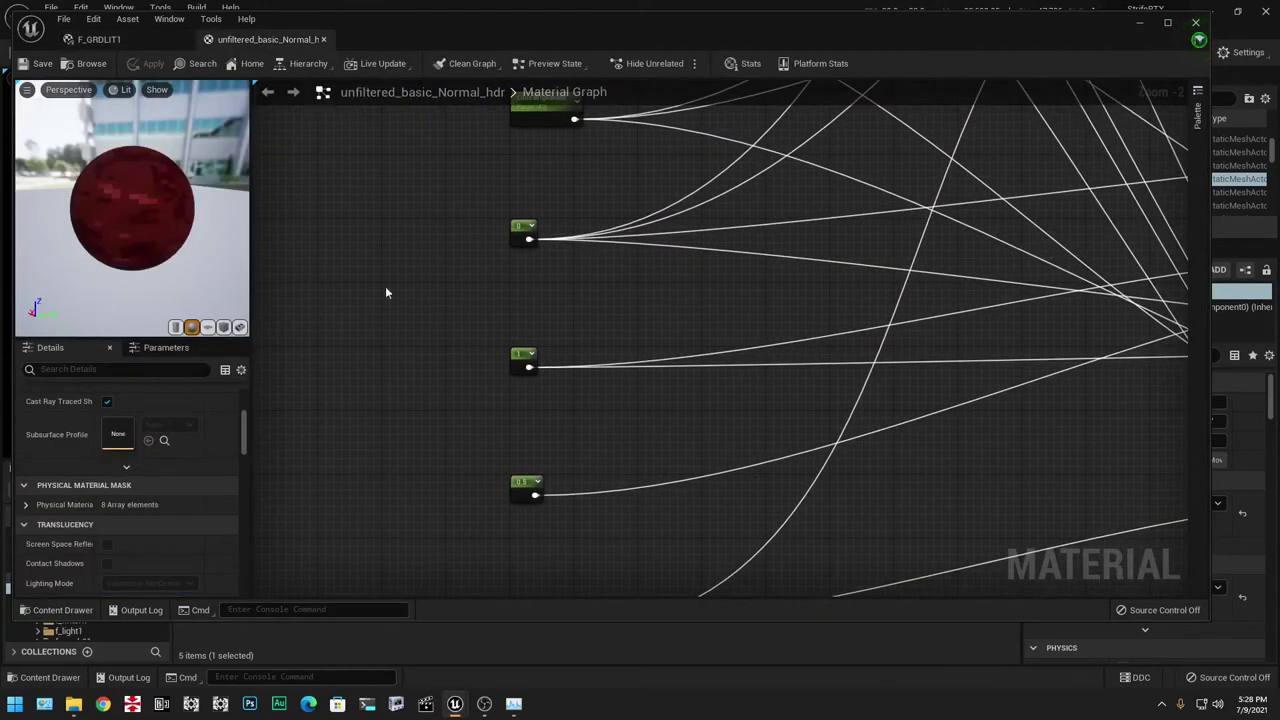
left_click(97, 39)
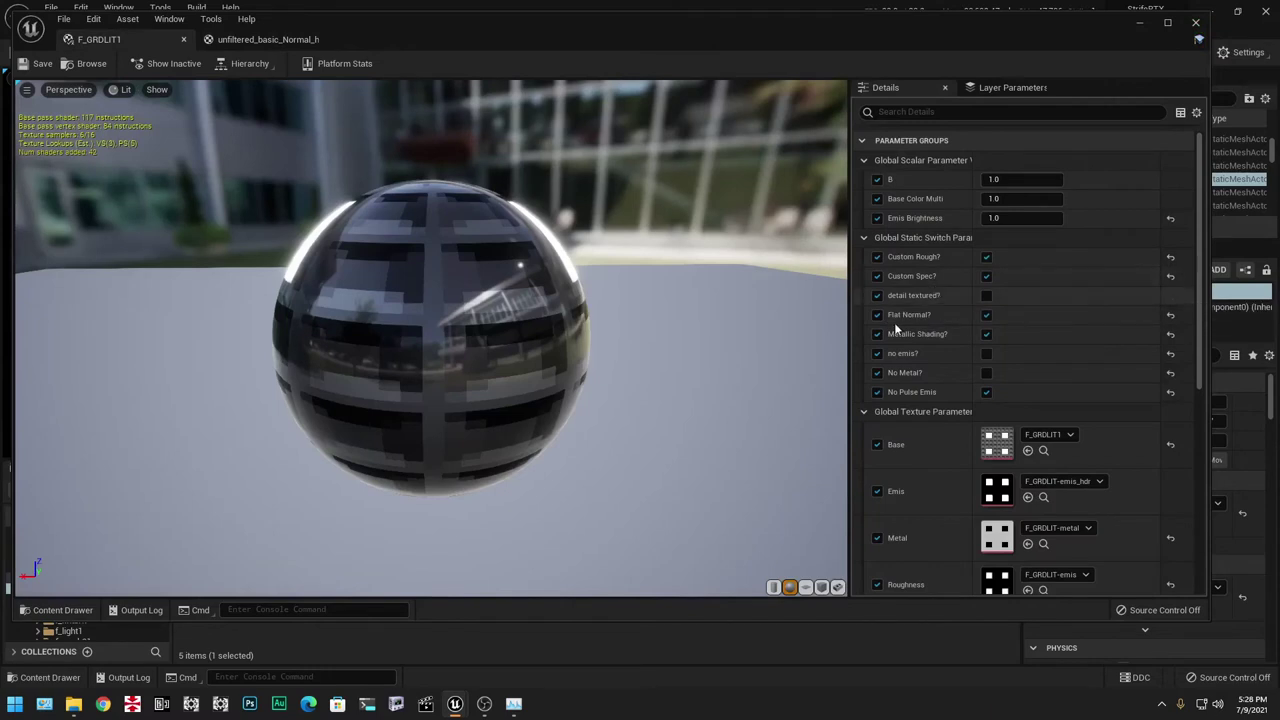
scroll(926, 306, "down", 1)
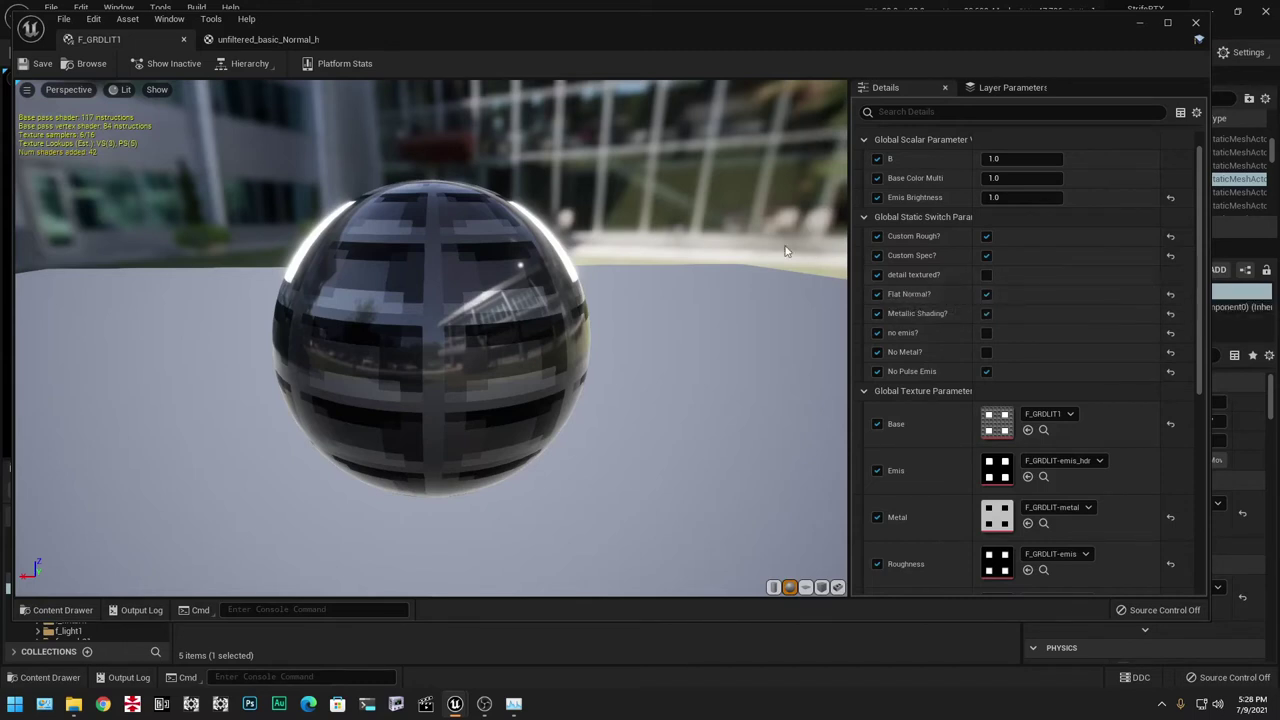
Return to the parent material graph, trace the Flat Normal? switch feeding MakeMaterialAttributes, and select its FlattenNormal node.
left_click(268, 39)
scroll(657, 381, "down", 4)
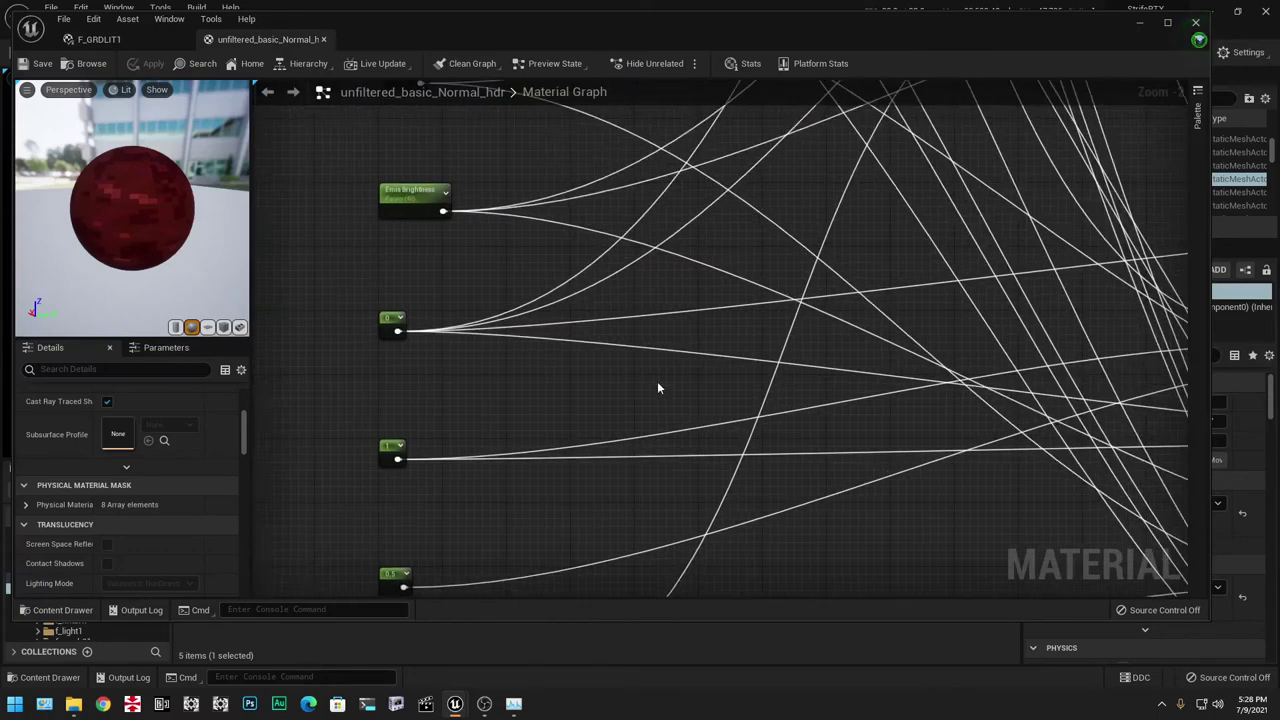
scroll(956, 258, "up", 5)
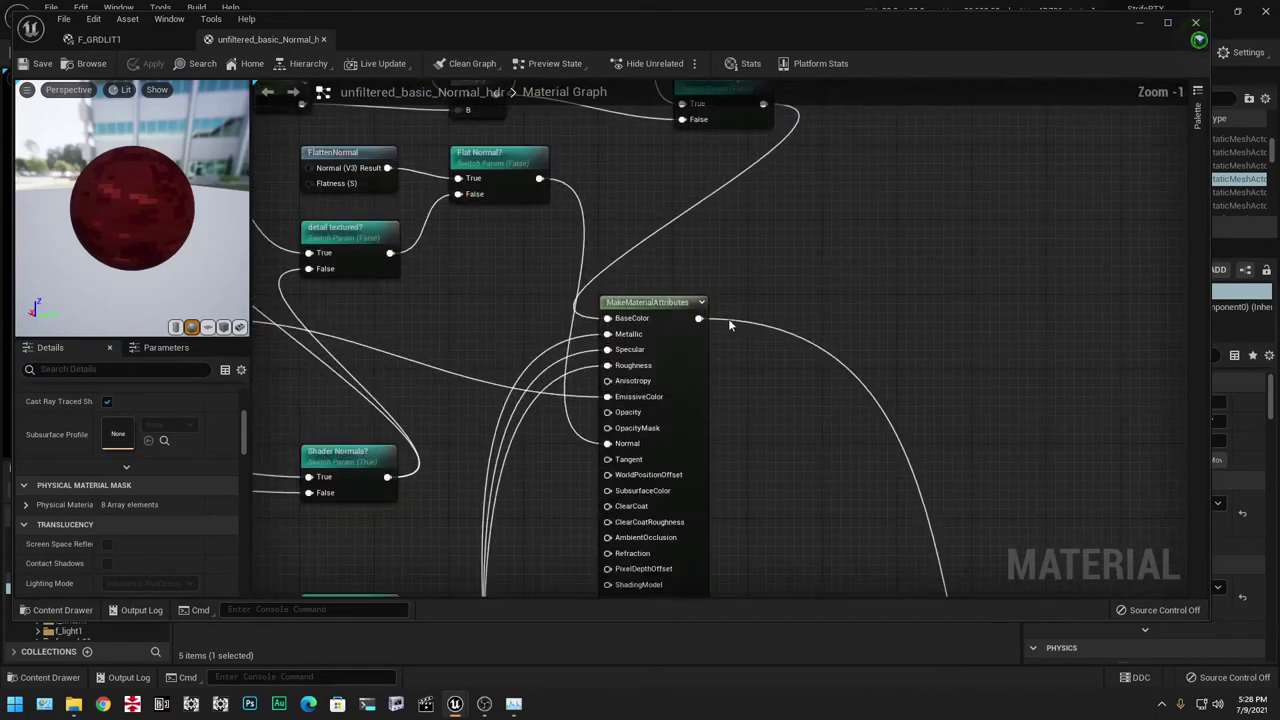
right_click_drag(820, 390, 1077, 350)
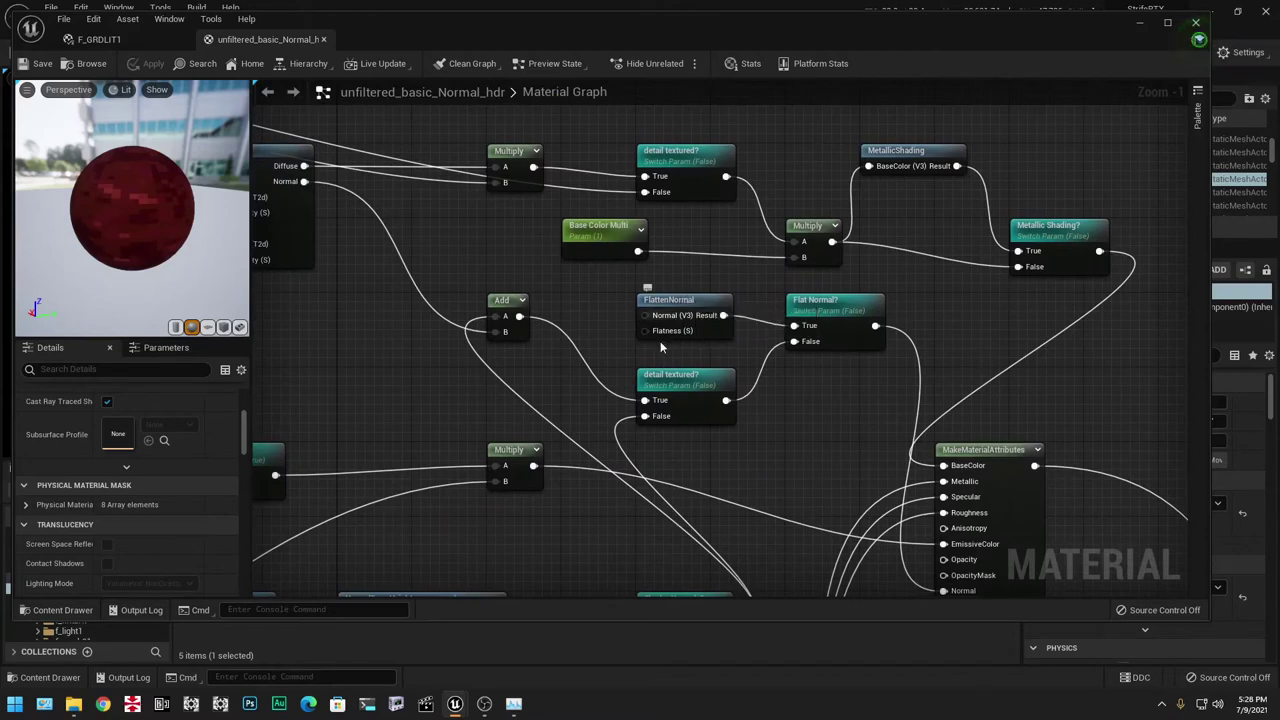
right_click_drag(612, 375, 629, 280)
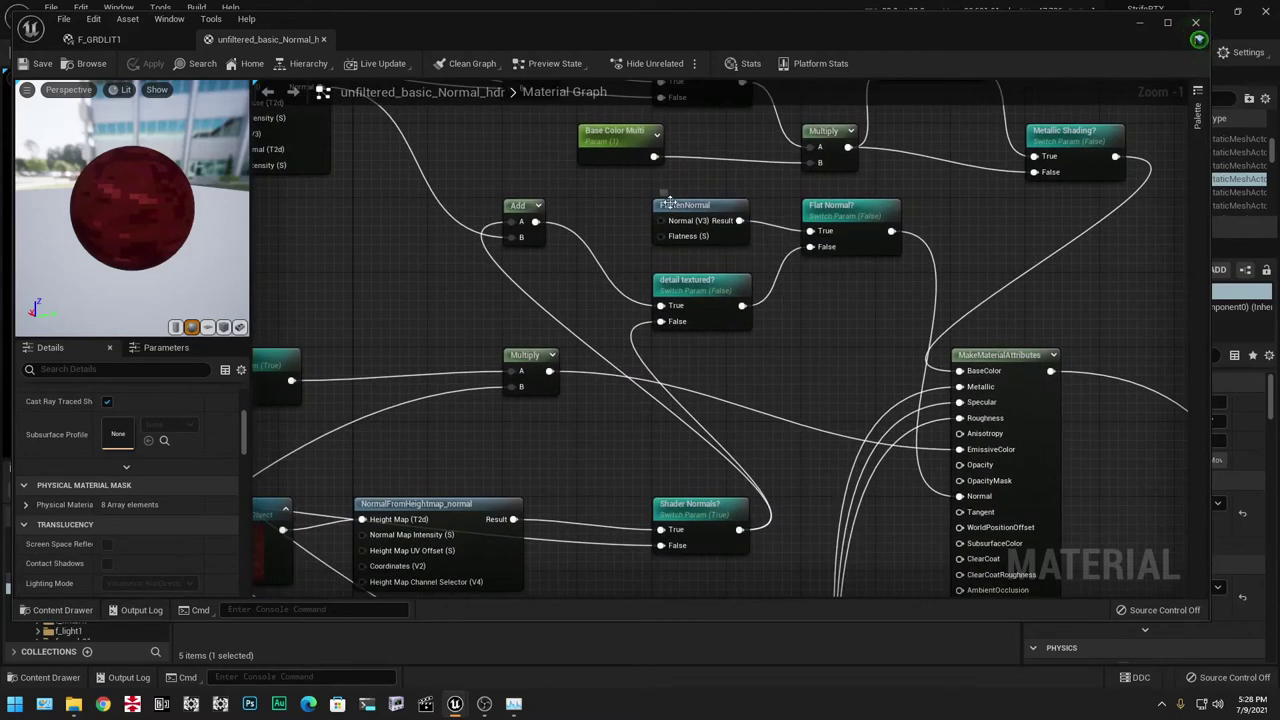
left_click(718, 205)
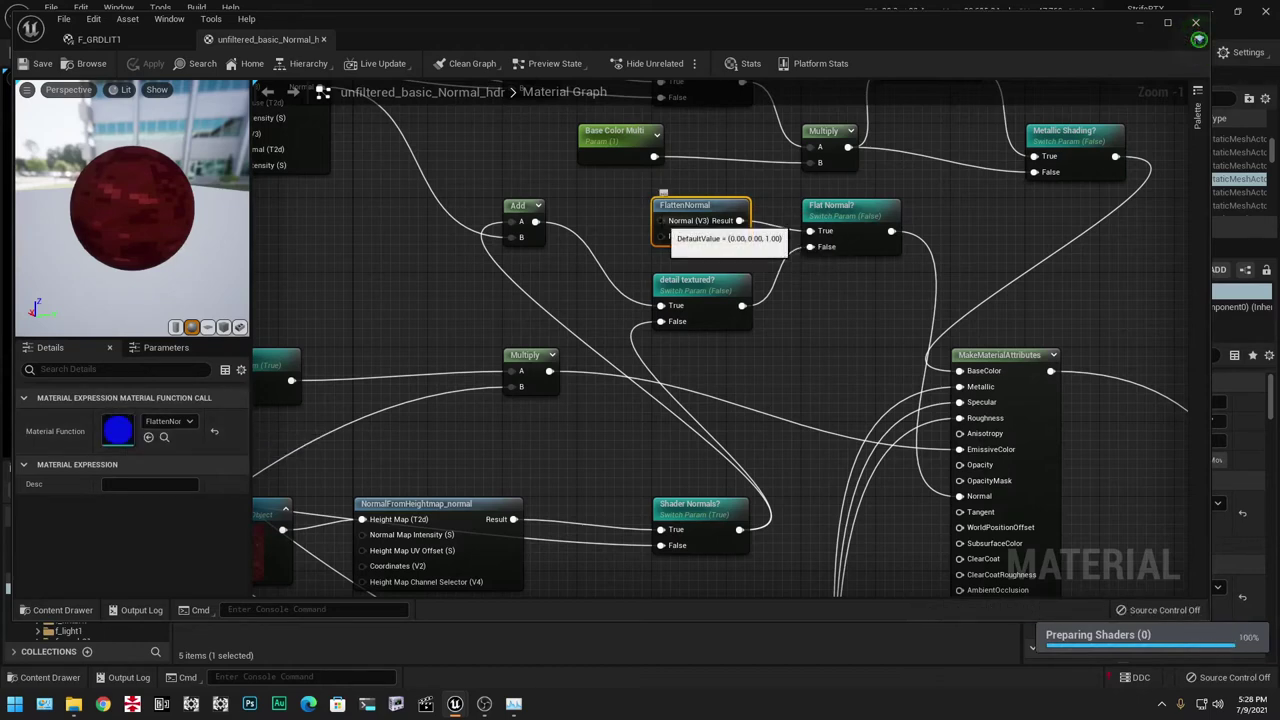
Deselect the FlattenNormal node and trace the parent graph down through the lower Flat Normal?, detail textured? and DetailTexturing nodes feeding MakeMaterialAttributes.
left_click(898, 380)
scroll(850, 375, "down", 5)
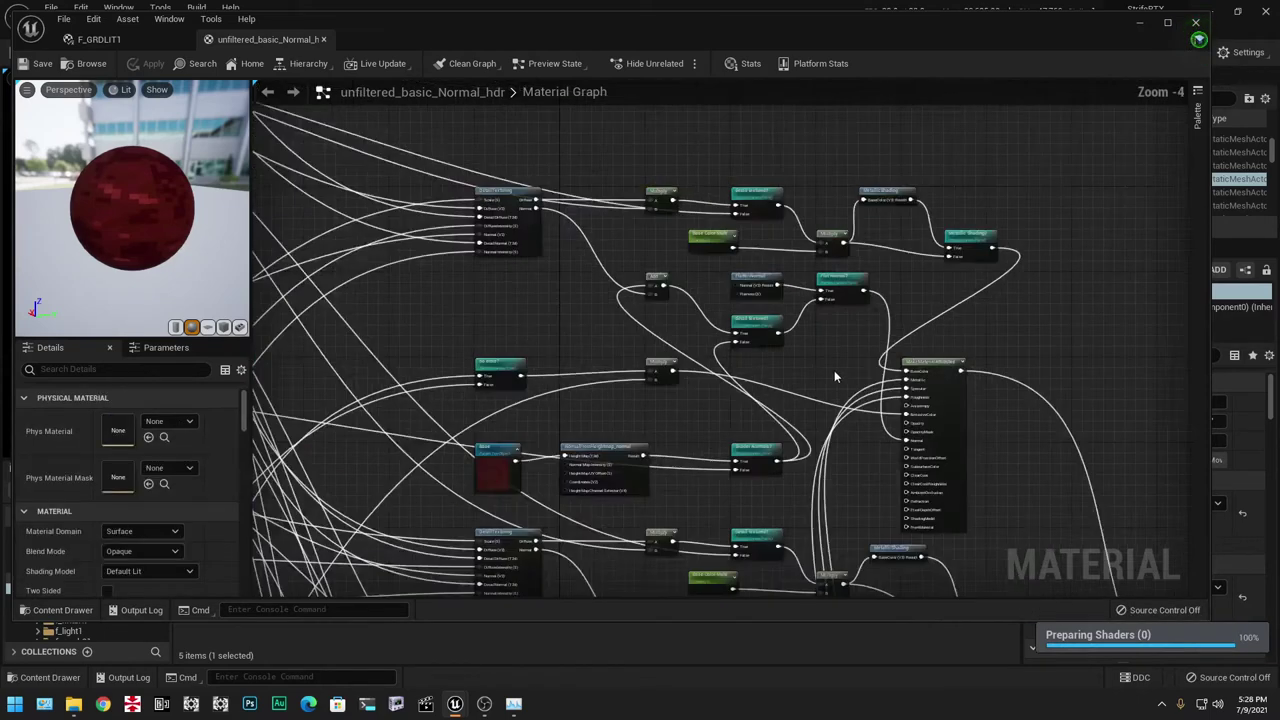
right_click_drag(612, 340, 847, 159)
scroll(942, 441, "up", 4)
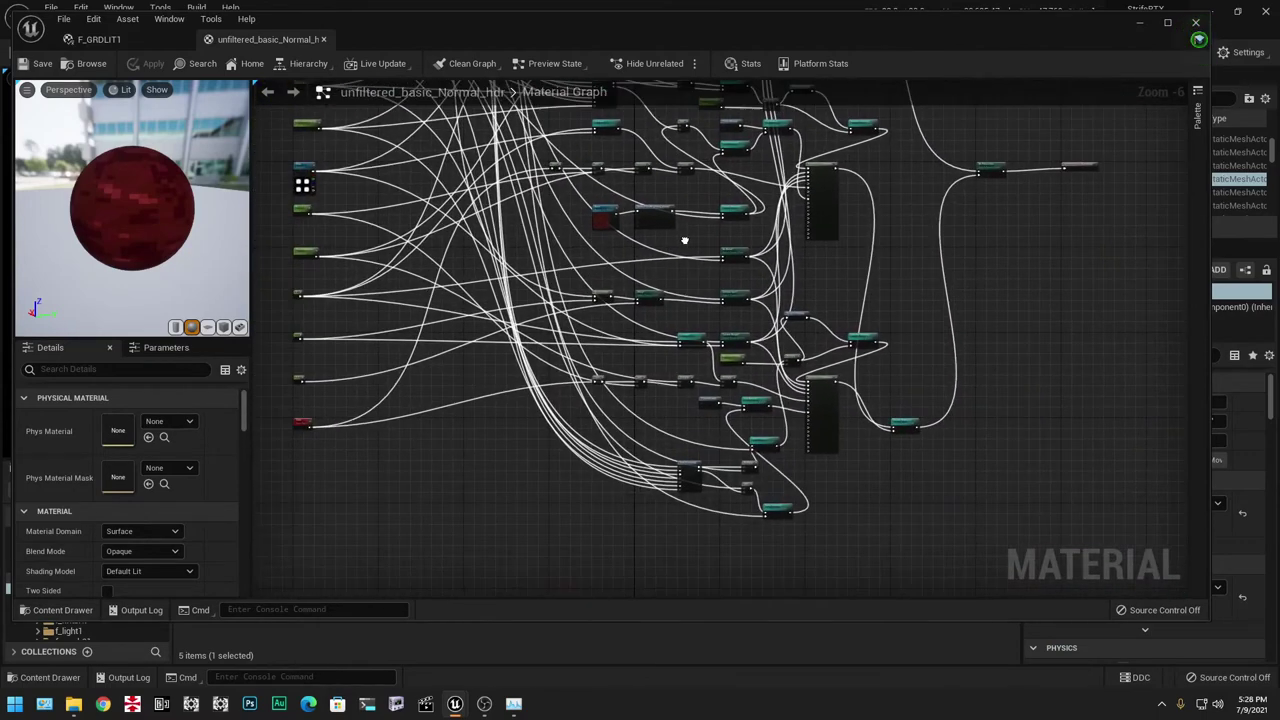
right_click_drag(791, 376, 657, 285)
scroll(668, 419, "down", 3)
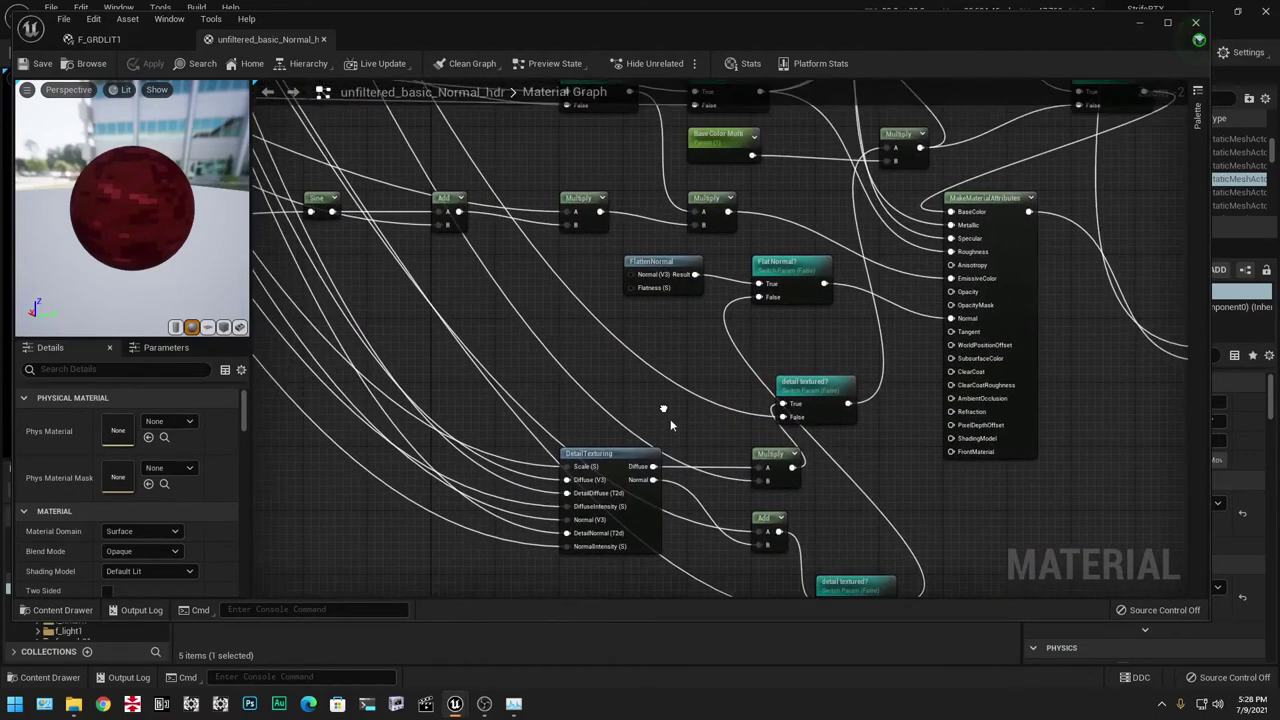
scroll(545, 240, "up", 1)
right_click_drag(545, 240, 560, 374)
scroll(601, 342, "up", 1)
scroll(600, 341, "down", 1)
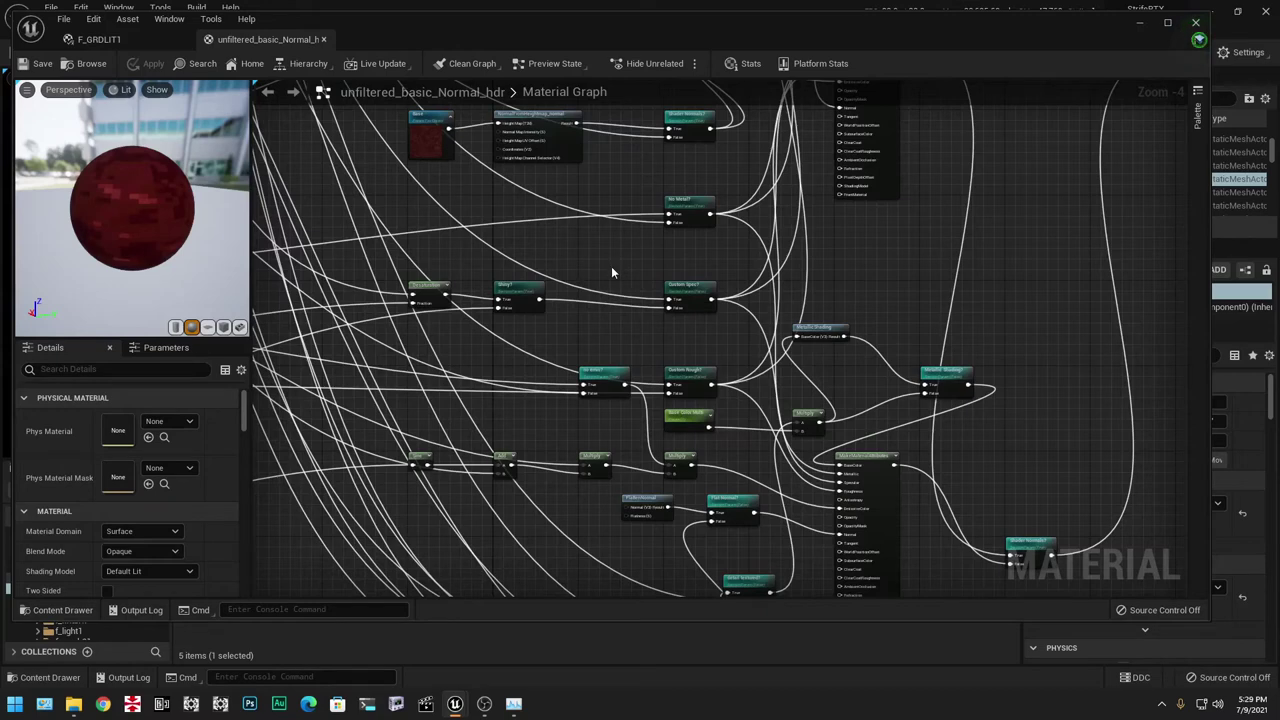
Compare the repeated DetailTexturing, NormalFromHeightmap and switch groups in the graph, following their wires back to the input column.
right_click_drag(536, 253, 608, 547)
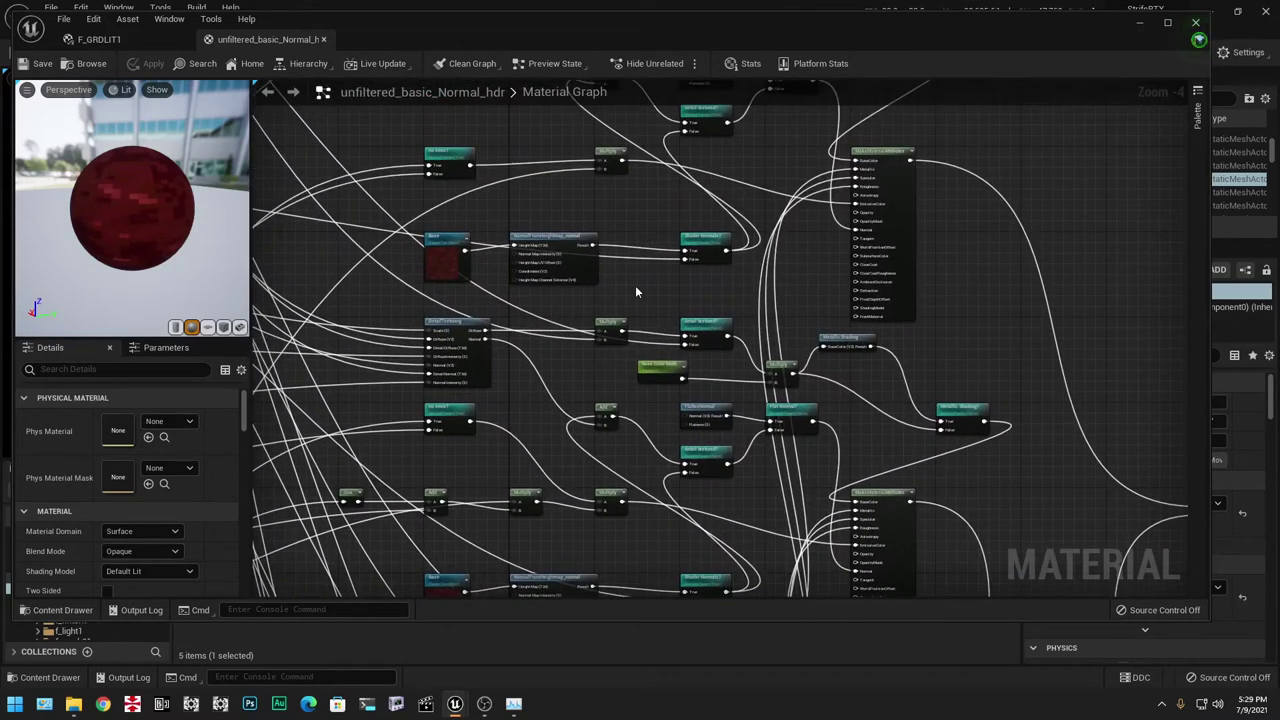
right_click_drag(639, 286, 645, 460)
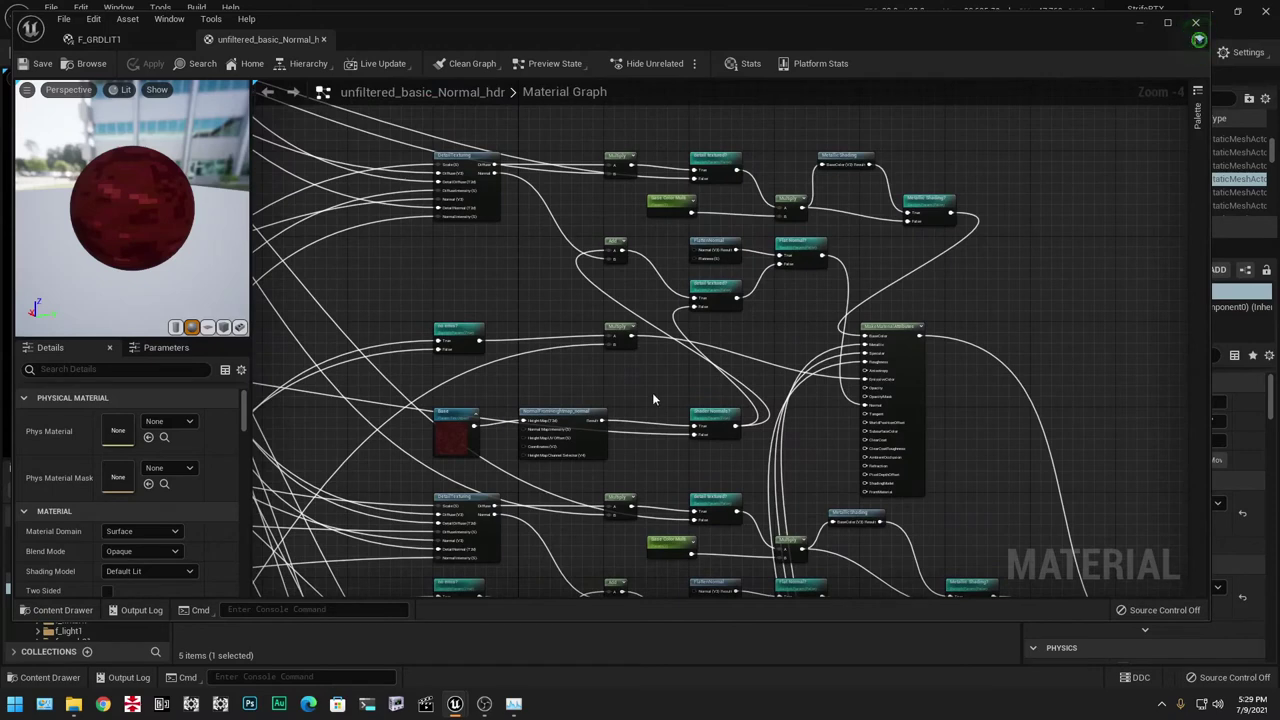
right_click_drag(652, 398, 585, 313)
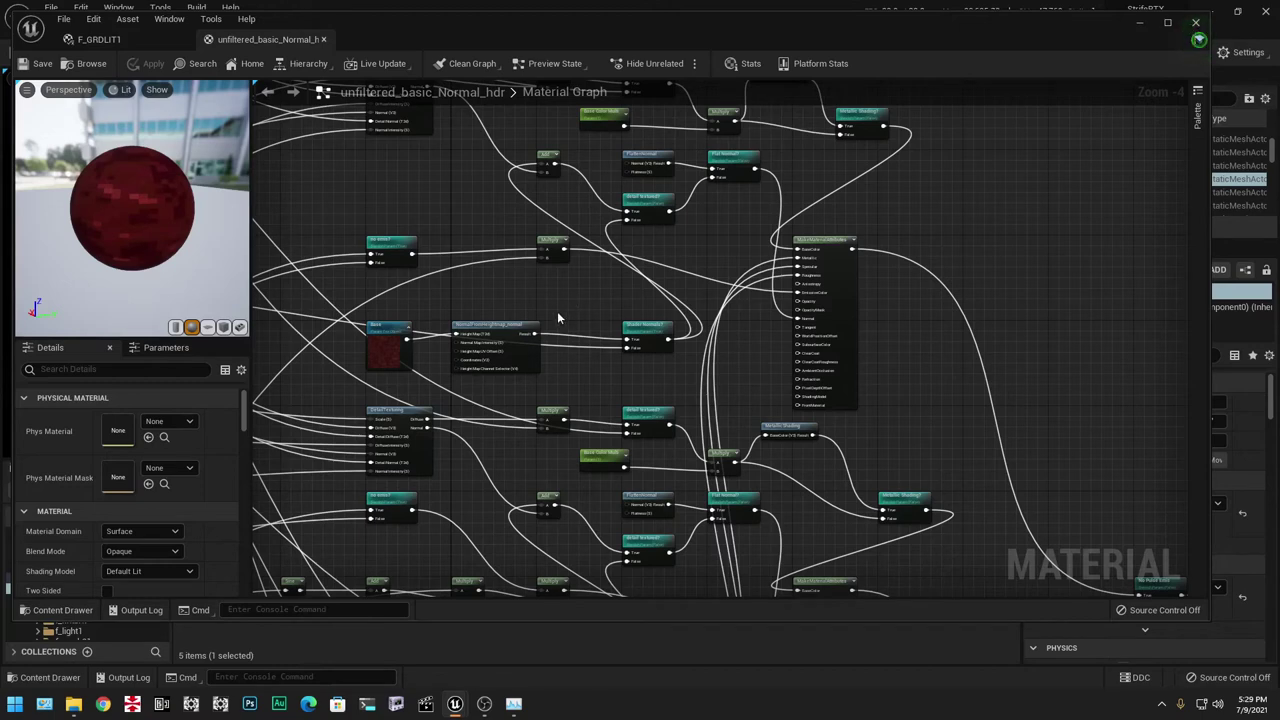
right_click_drag(528, 460, 783, 360)
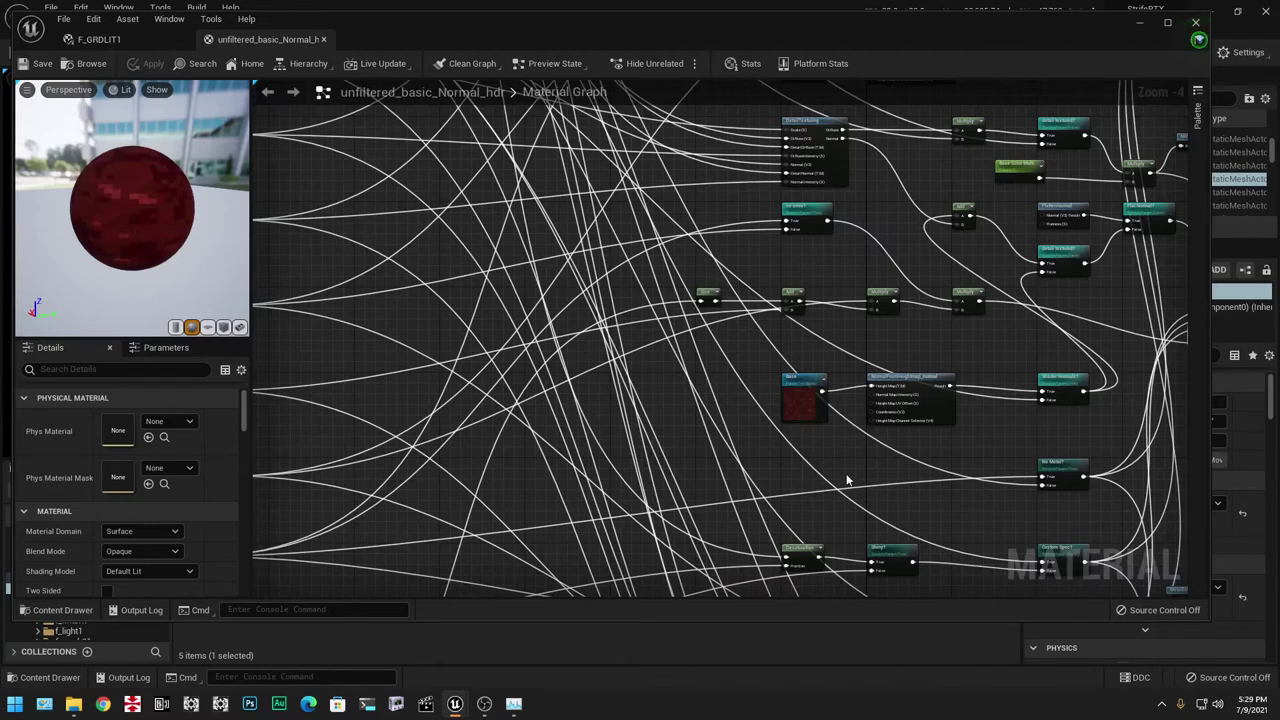
right_click_drag(846, 480, 693, 324)
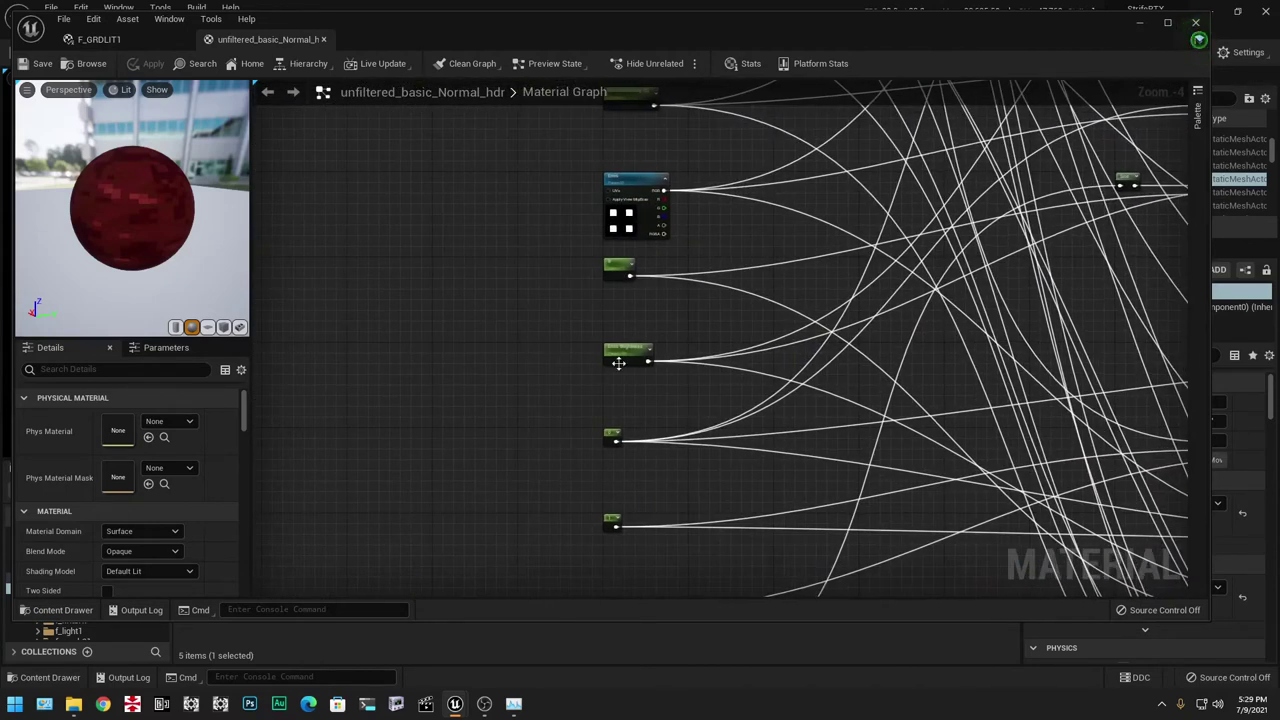
right_click_drag(619, 363, 602, 313)
Inspect the Emis Brightness, DiffuseIntensity and Scale parameters and the texture samples along the graph's input column.
left_click(606, 302)
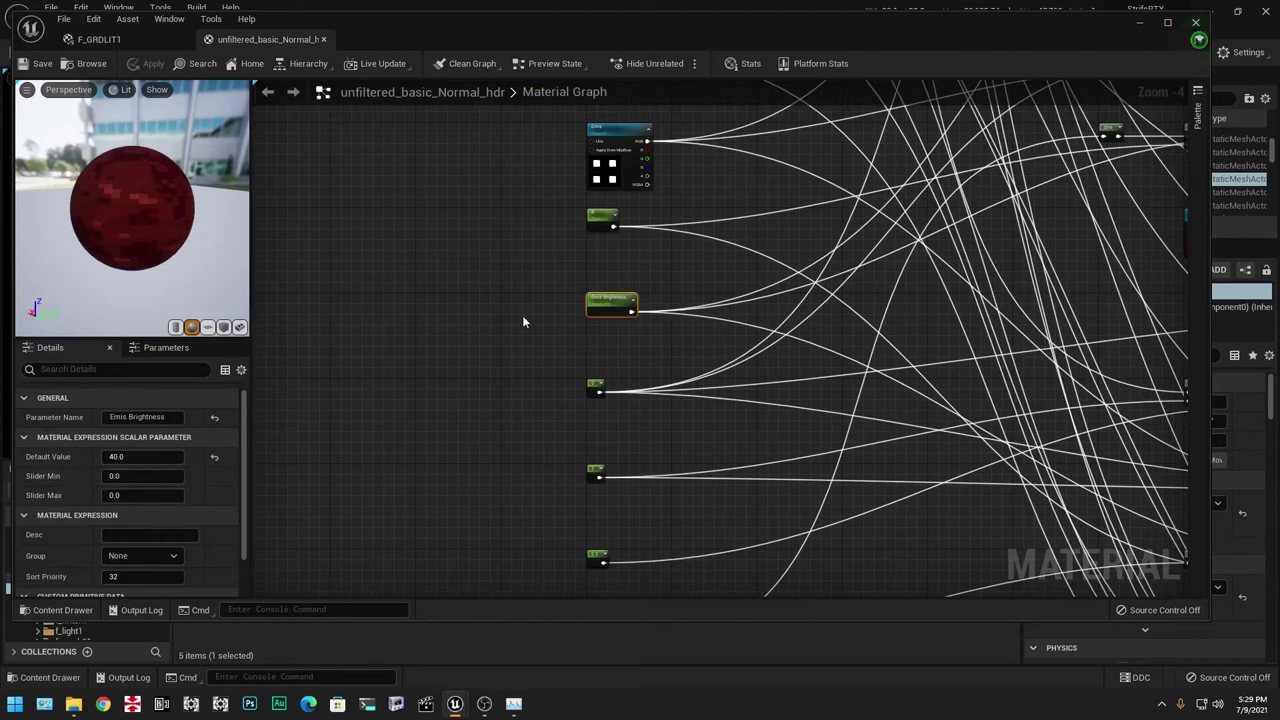
right_click_drag(522, 321, 467, 361)
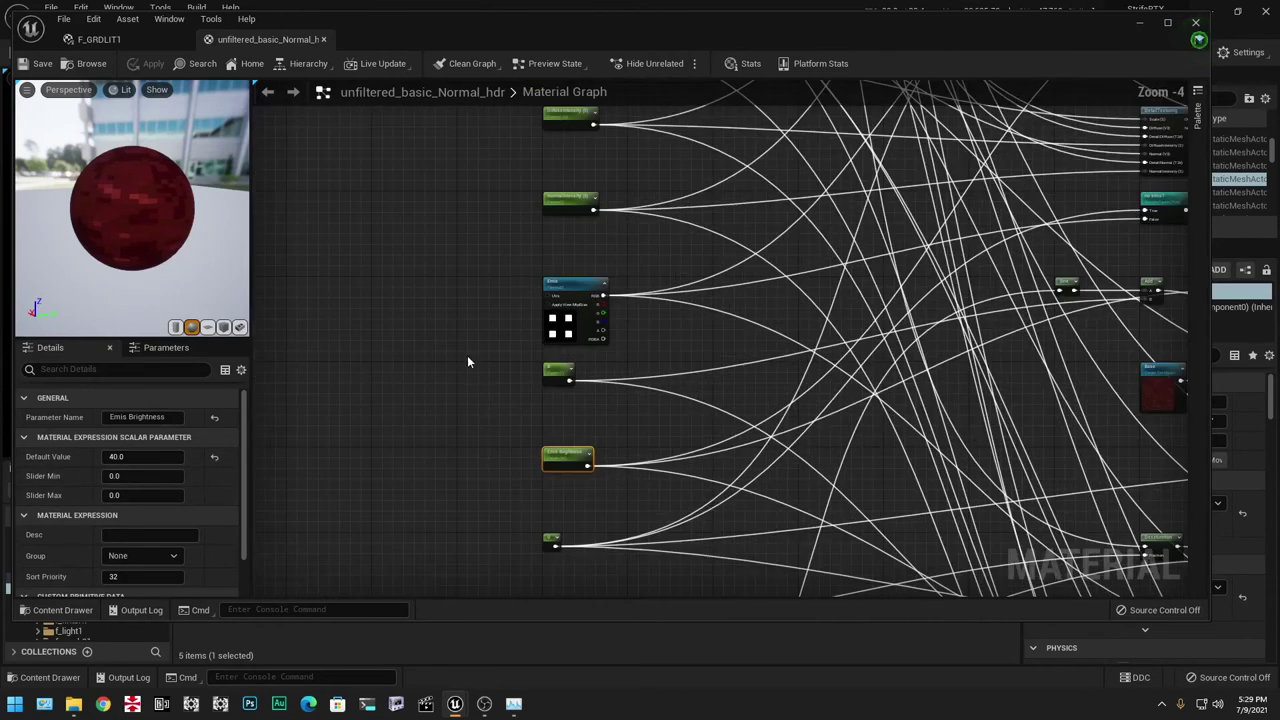
left_click(467, 358)
right_click_drag(456, 226, 476, 442)
left_click(570, 348)
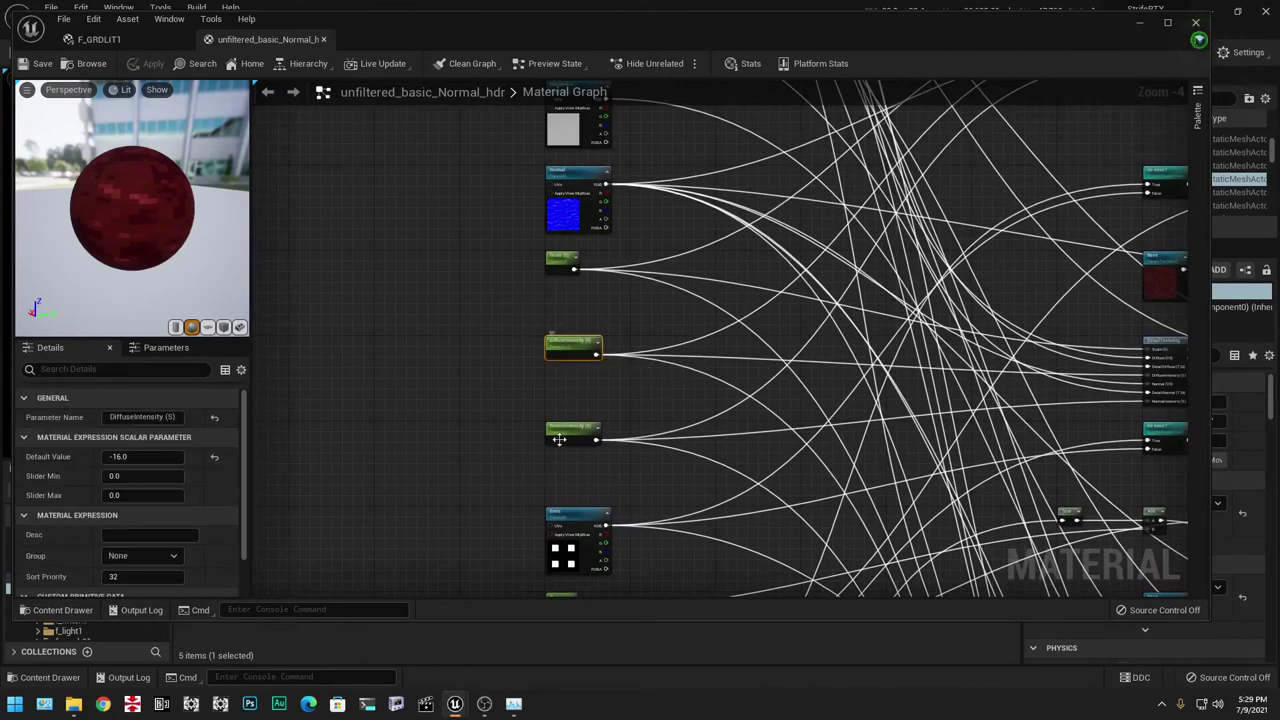
left_click(449, 336)
right_click_drag(458, 310, 534, 445)
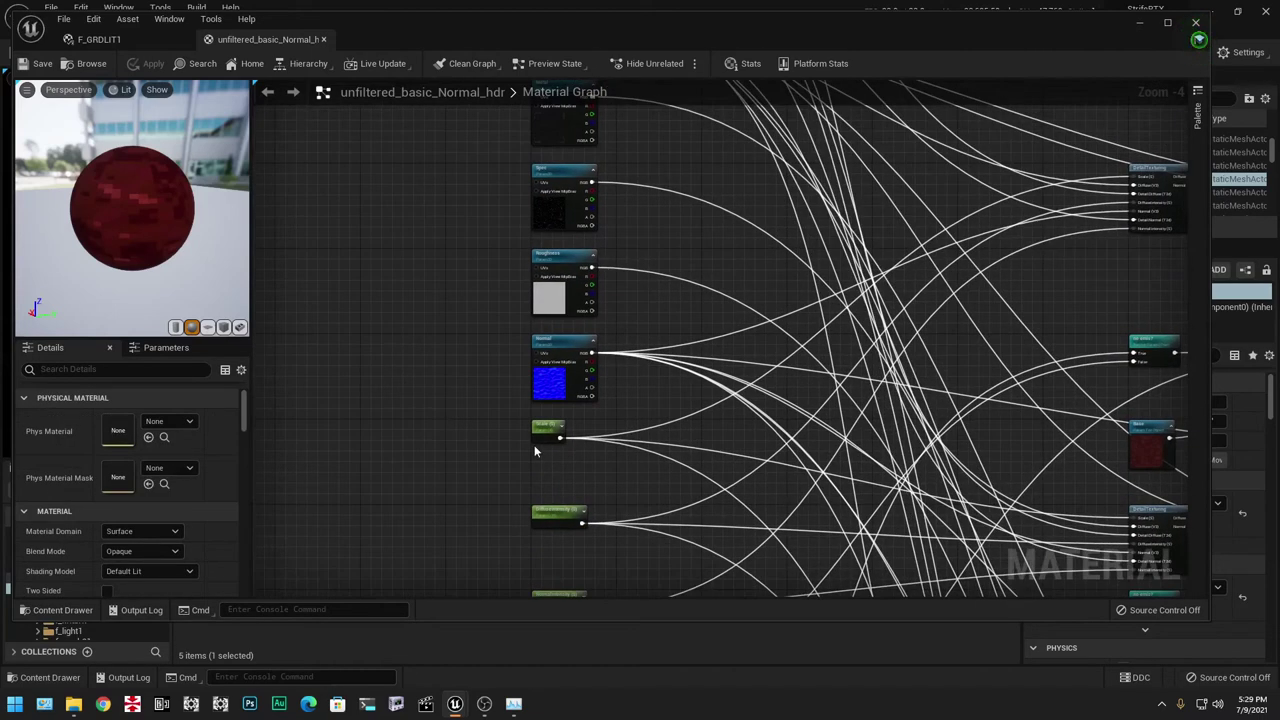
left_click(549, 432)
left_click(450, 354)
right_click_drag(451, 189, 442, 245)
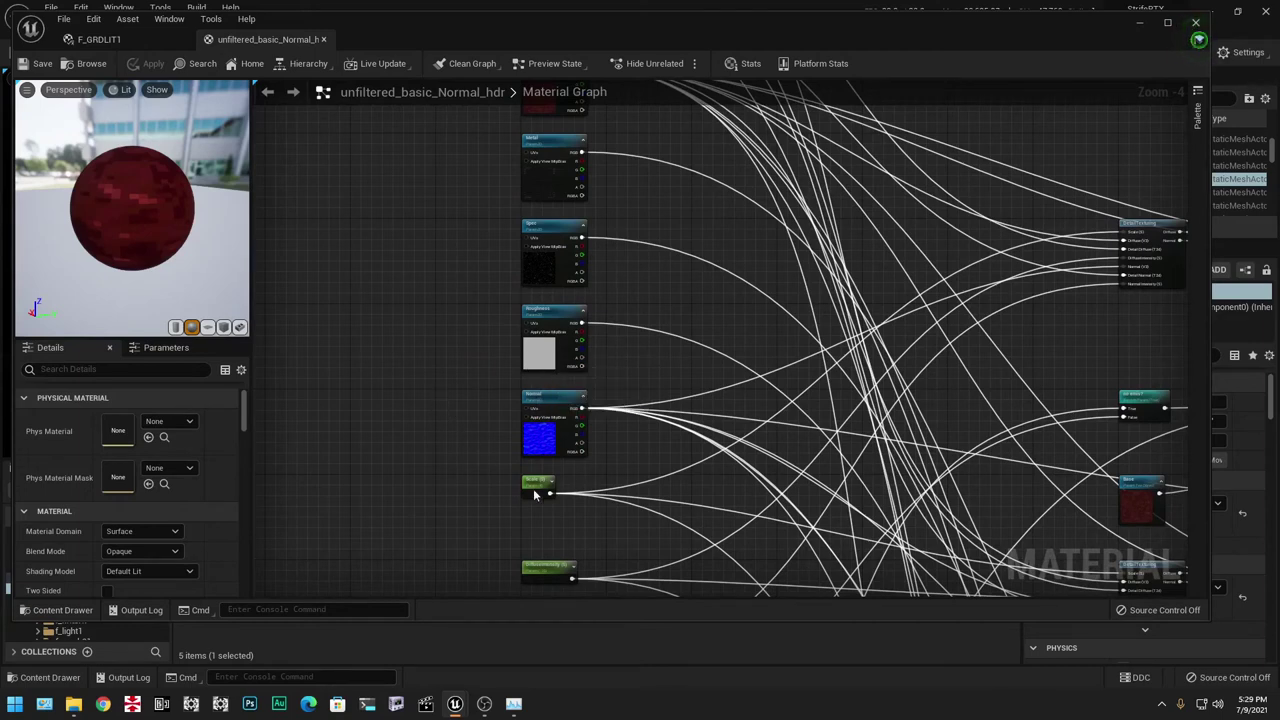
right_click_drag(533, 488, 480, 336)
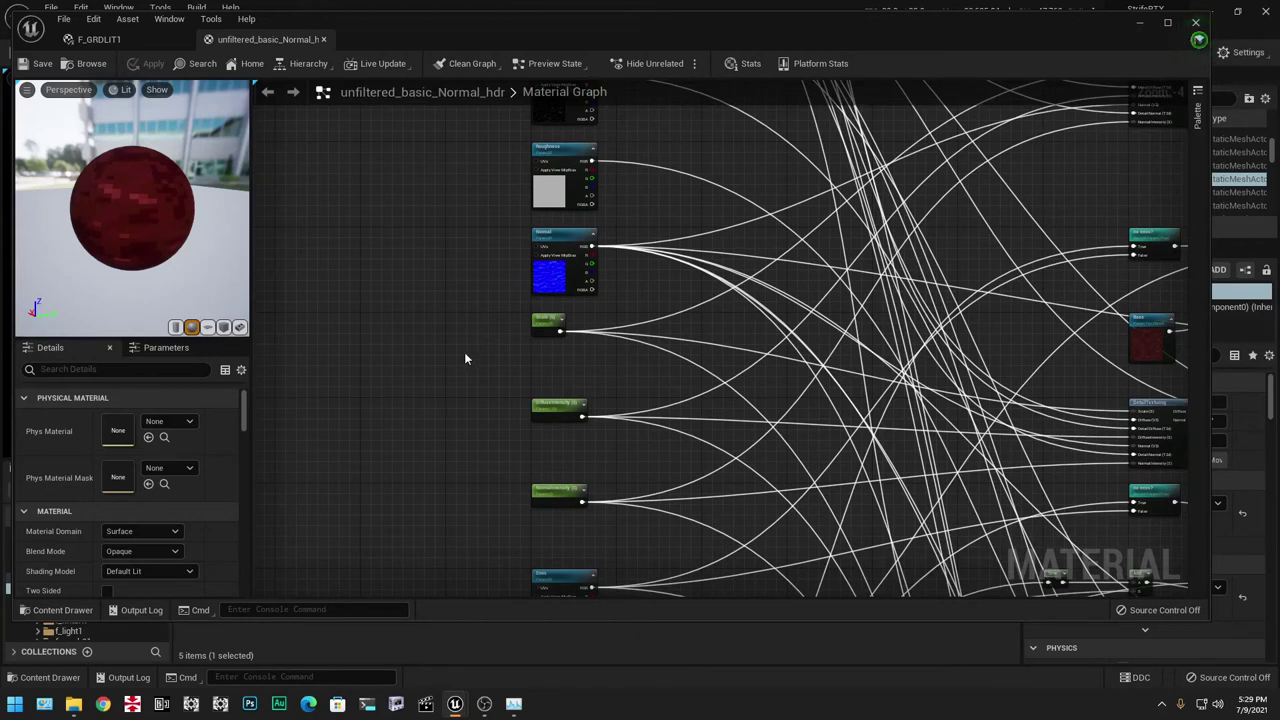
Close the parent material and F_GRDLIT1 instance editors, returning to the glowing light strip in the Map01 level.
left_click(320, 40)
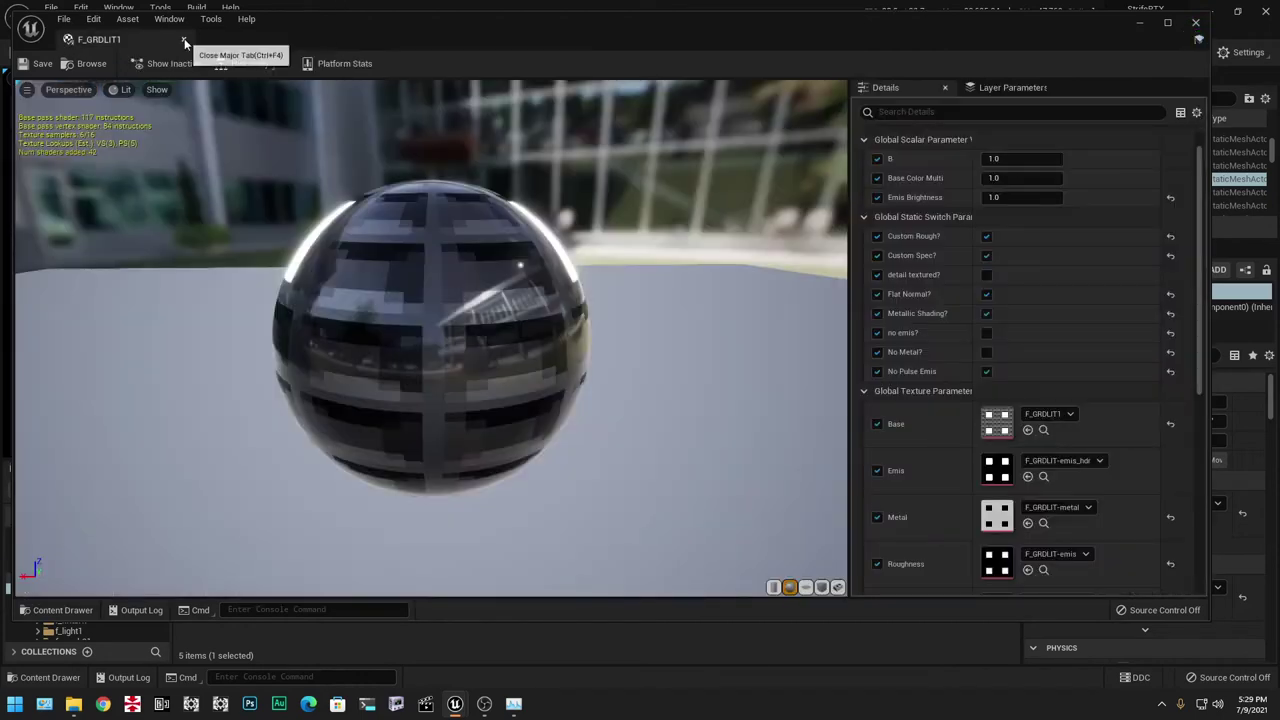
left_click(183, 39)
key("w")
mouse_move(511, 263)
right_mouse_down()
mouse_move(540, 350)
mouse_move(570, 320)
mouse_move(520, 266)
mouse_move(500, 266)
mouse_move(520, 265)
right_mouse_up()
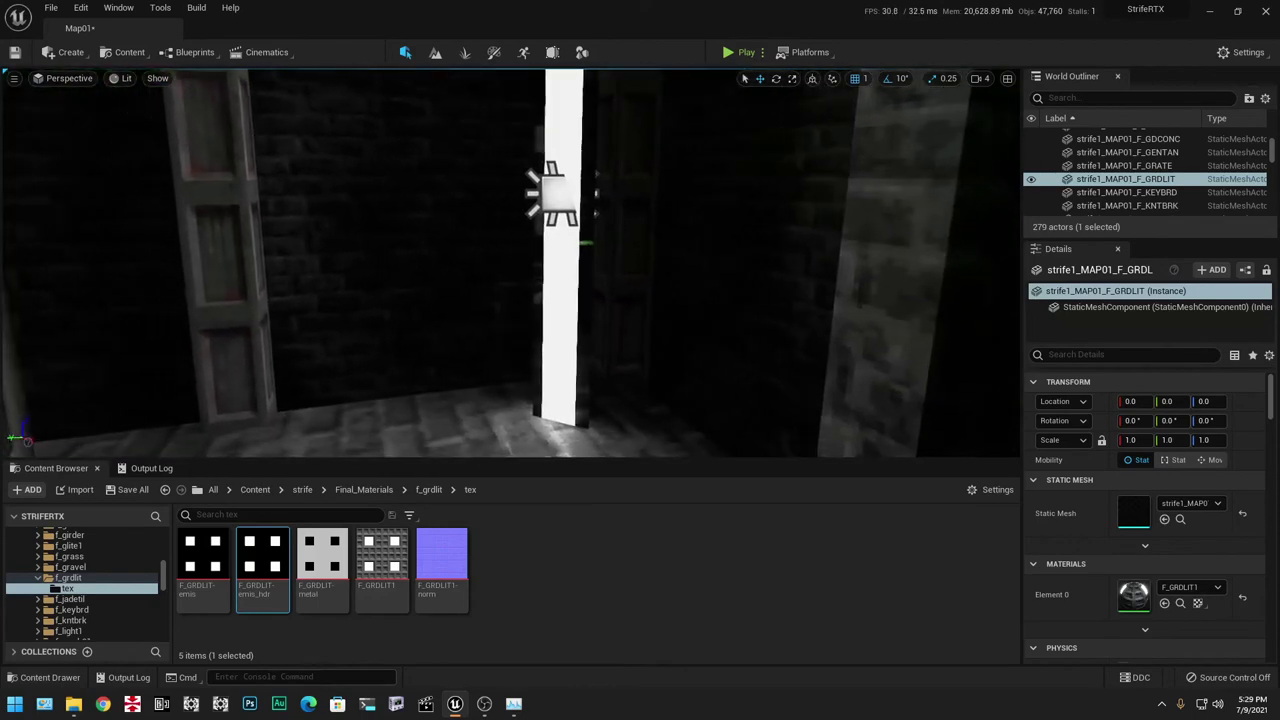
Switch the level editor to modeling mode and collapse the Shapes, Create and PolyModel tool groups.
left_click(581, 53)
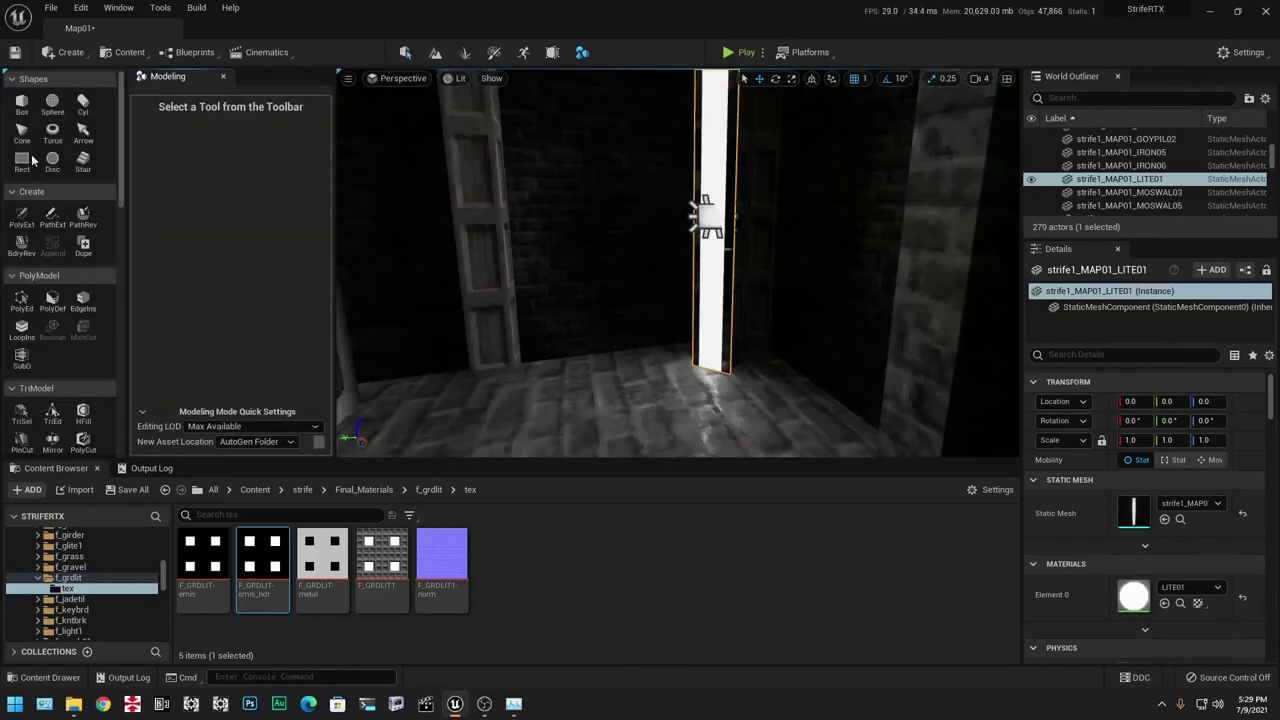
left_click(45, 79)
left_click(24, 98)
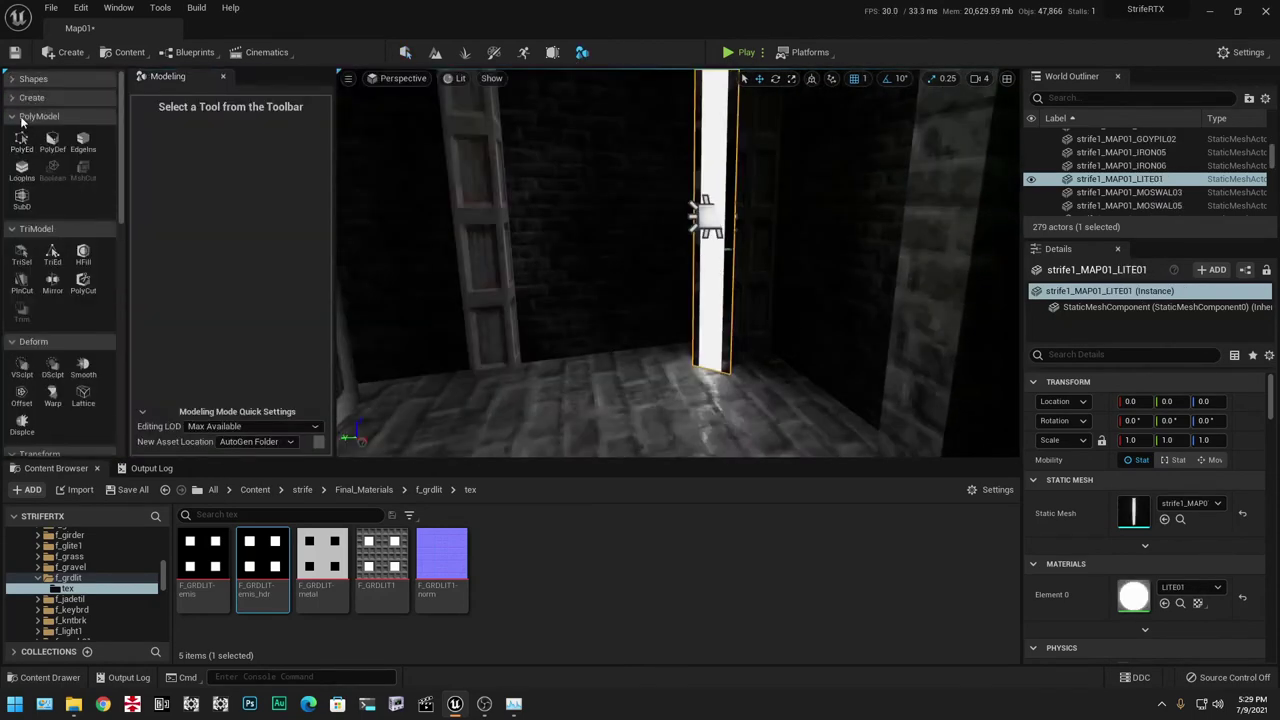
left_click(25, 117)
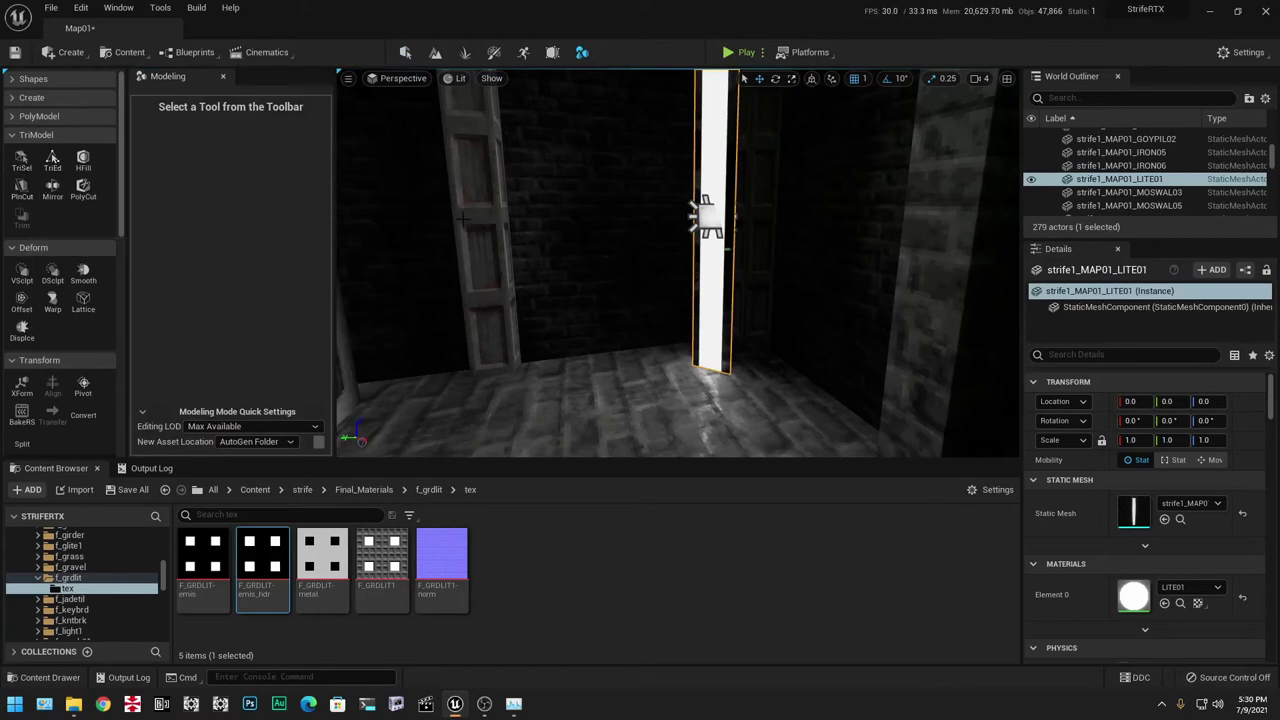
Fly to the concrete pillar, switch the viewport to unlit, and select the strife1_MAP01_CONCRT01 mesh.
right_click_drag(463, 218, 345, 208)
key("f")
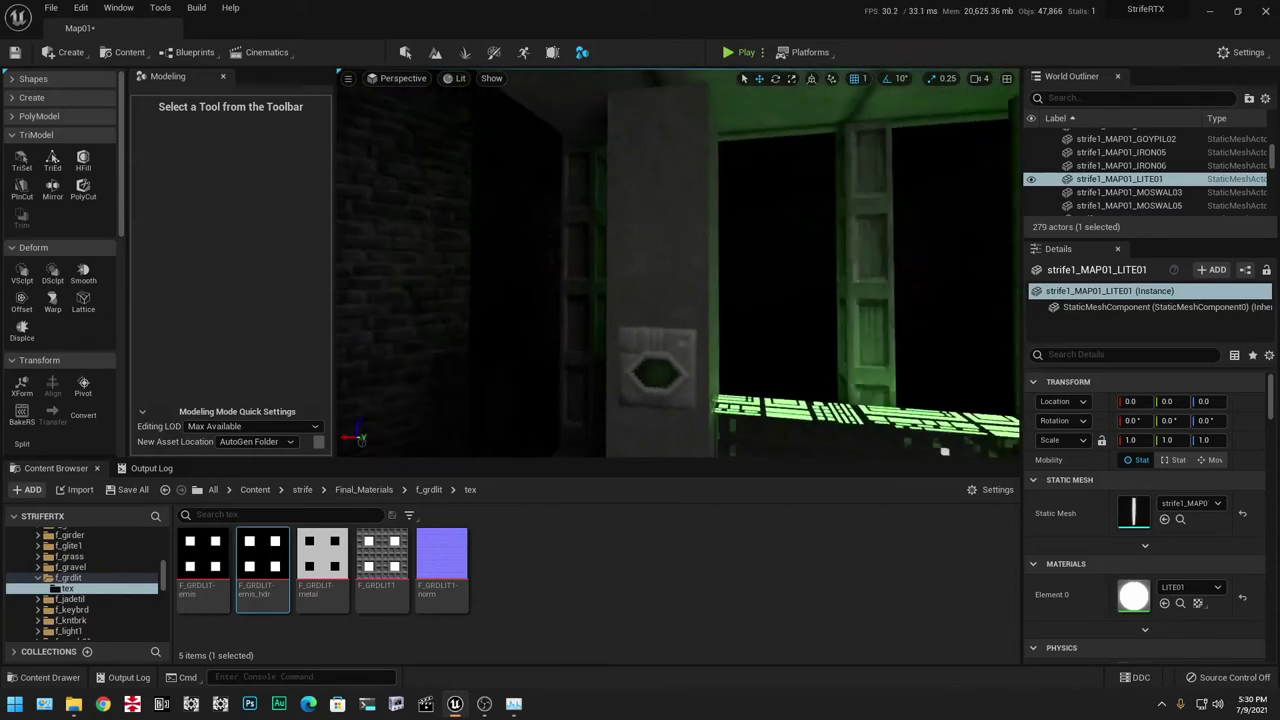
right_click_drag(678, 263, 560, 238)
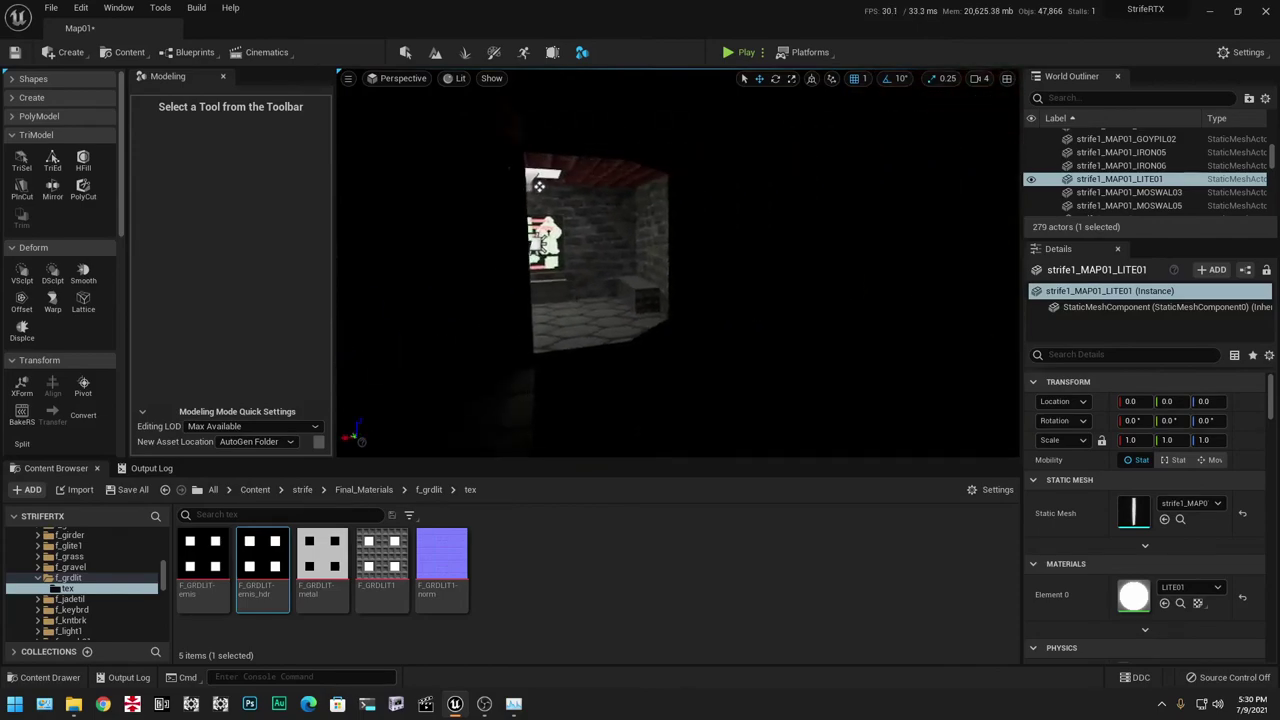
right_click_drag(686, 274, 600, 274)
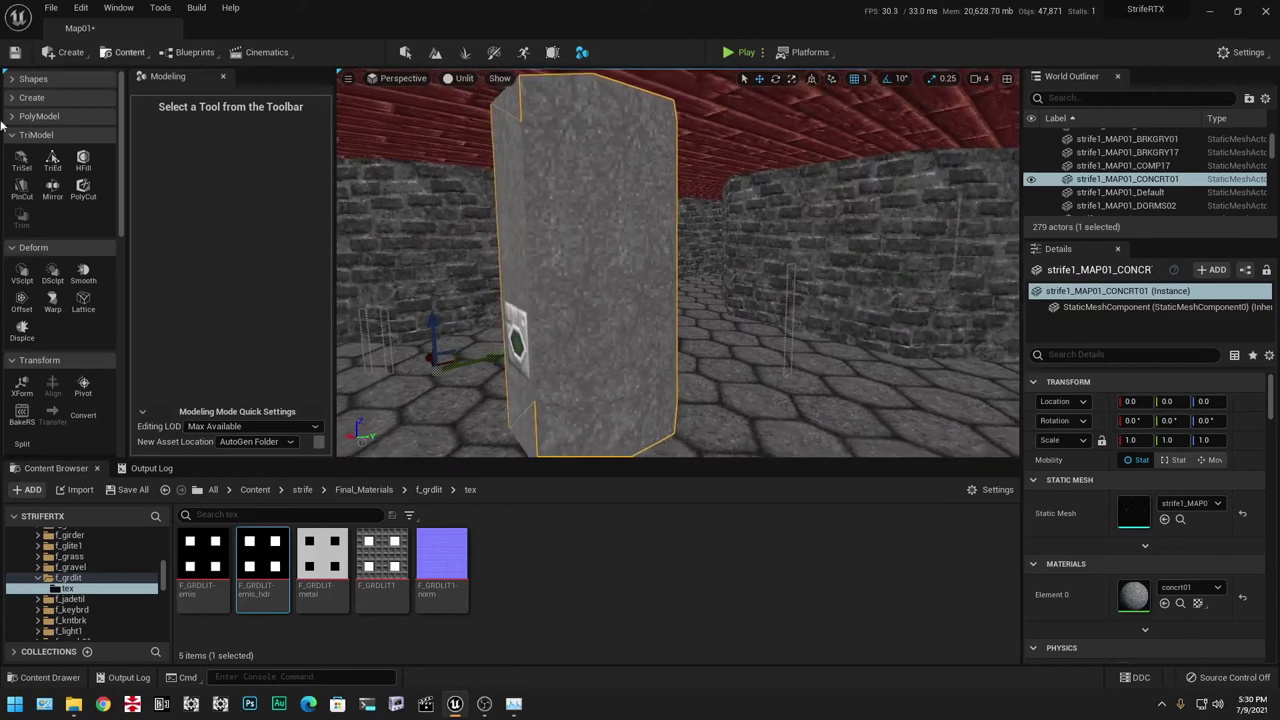
Start Select Triangles on the strife1_MAP01_CONCRT01 mesh, examine its highlighted pieces around the map, and cancel the tool.
left_click(22, 160)
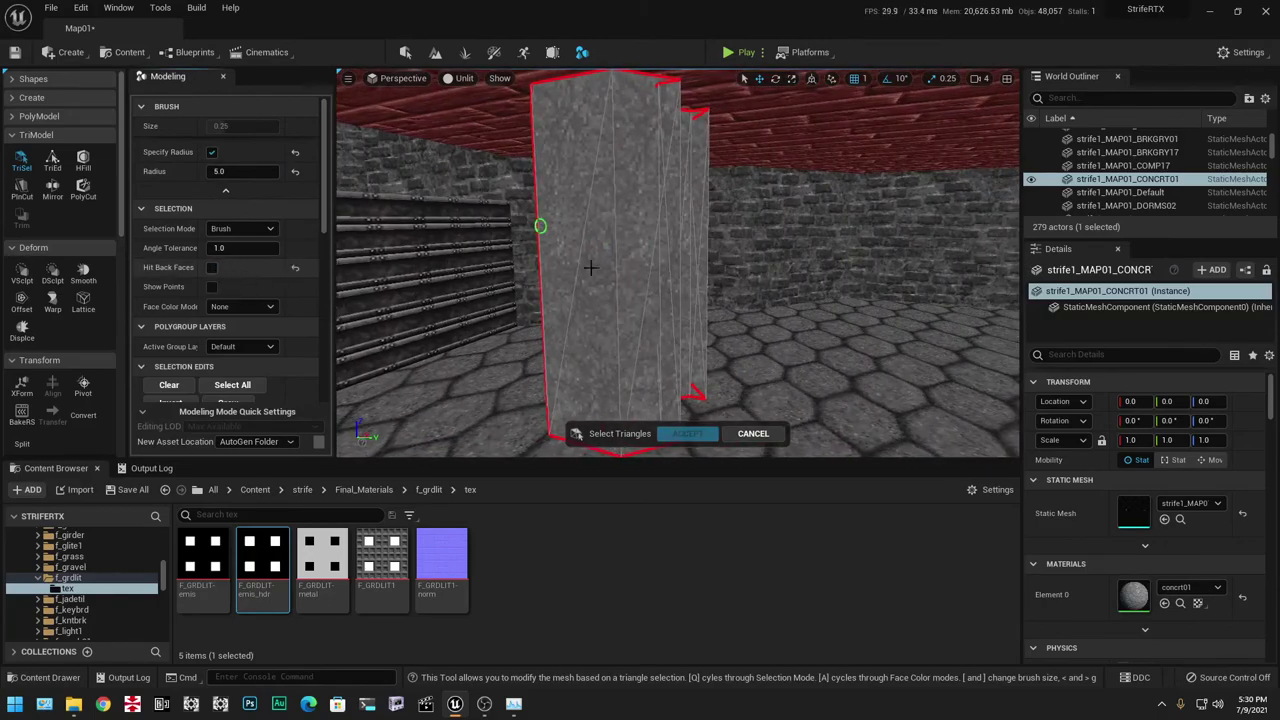
right_click_drag(591, 268, 565, 268)
key("s")
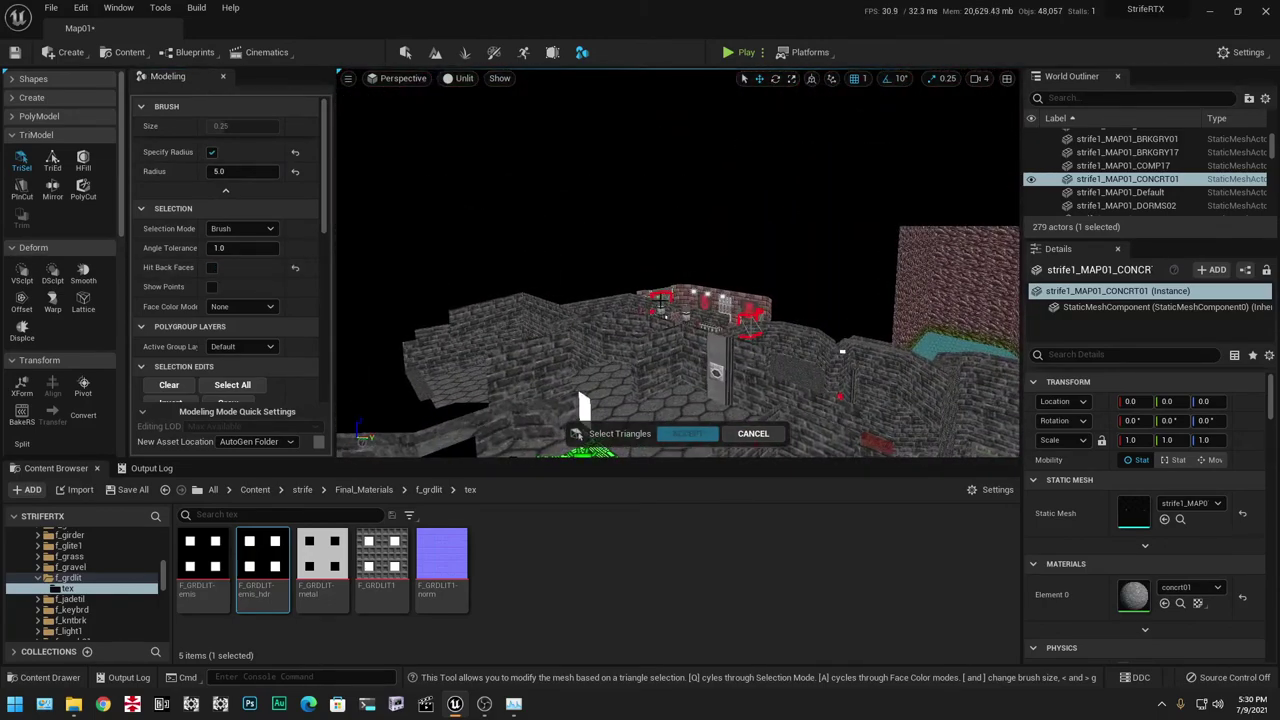
key("w")
right_click_drag(590, 300, 685, 330)
left_click(755, 434)
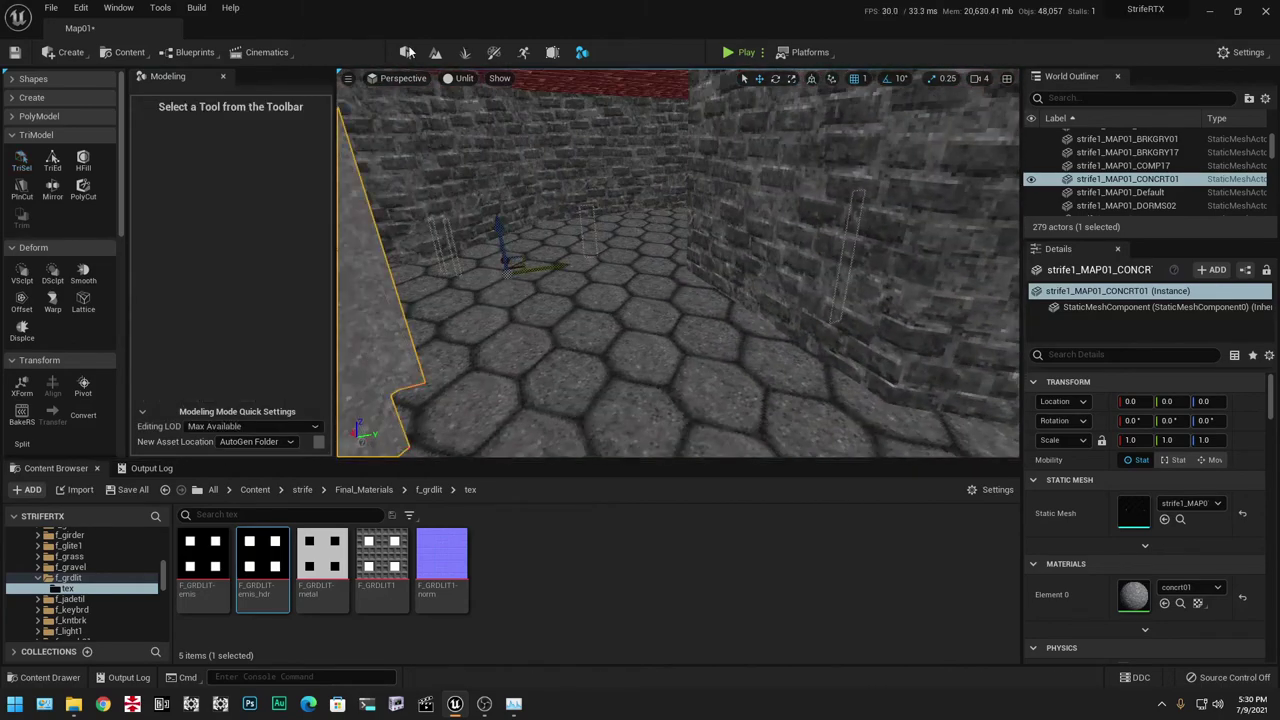
Return to selection mode and place a point light on the hexagonal floor at about -2120, 123, 754.
left_click(408, 52)
left_click(66, 52)
mouse_move(123, 93)
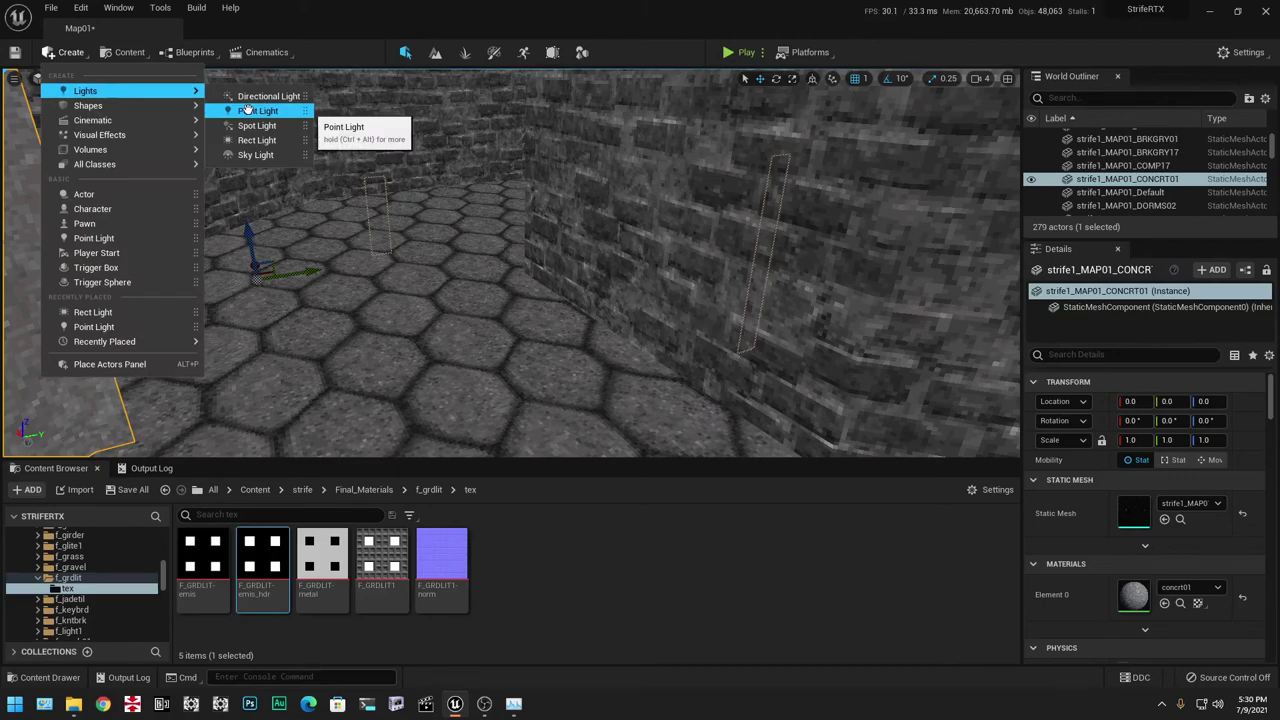
left_click_drag(370, 162, 426, 256)
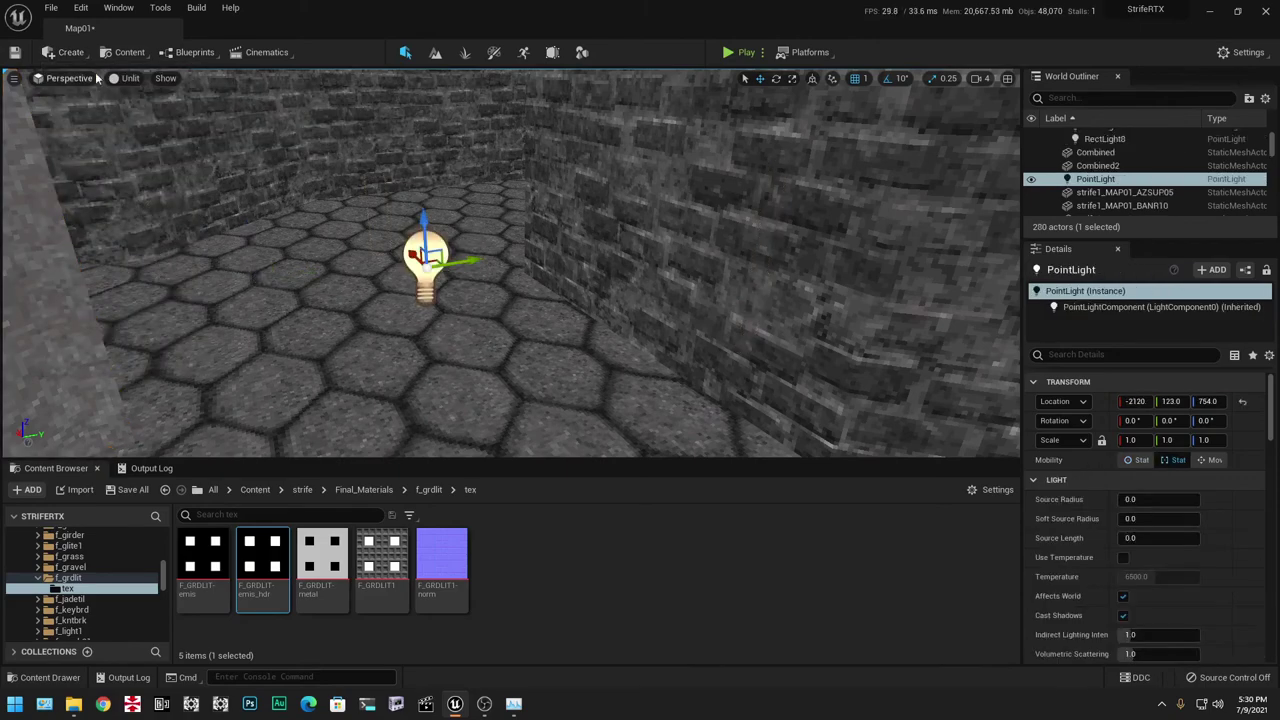
Set the viewport to lit, adjust a viewport show flag, and raise the point light to a Z location of 871.
left_click(127, 79)
left_click(139, 115)
right_click_drag(540, 214, 150, 190)
left_click(158, 79)
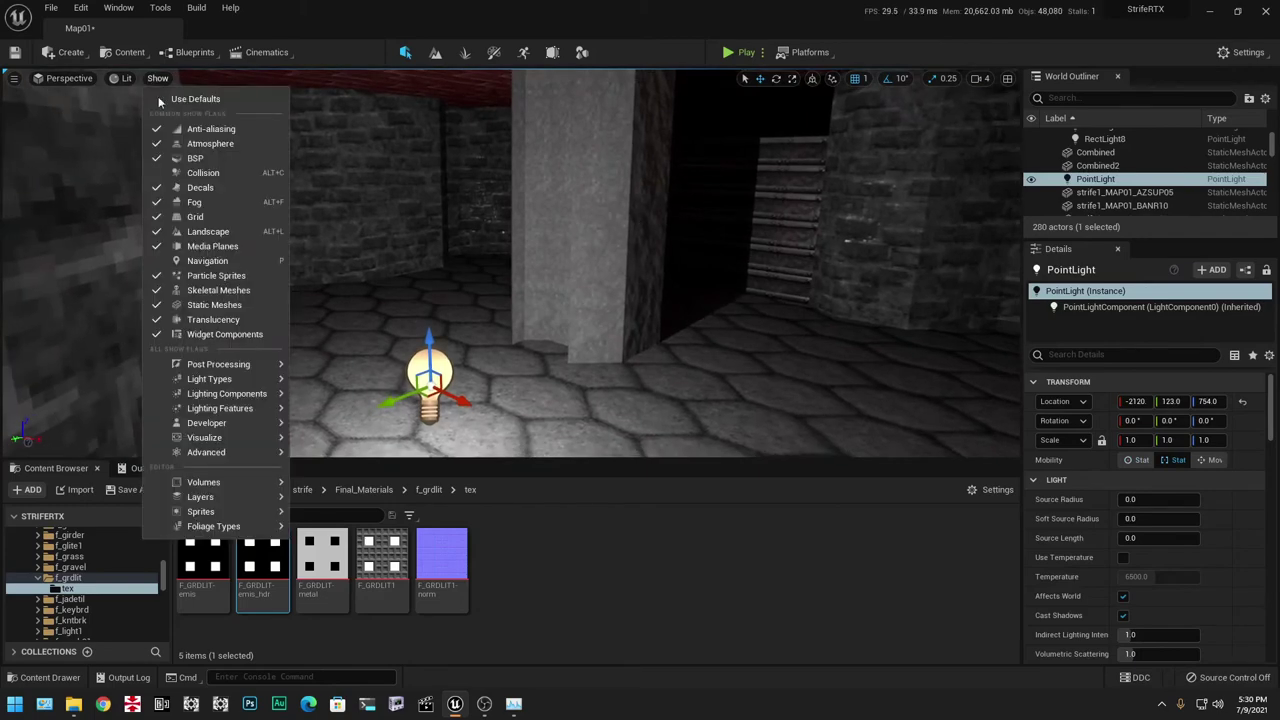
mouse_move(214, 445)
left_click(360, 426)
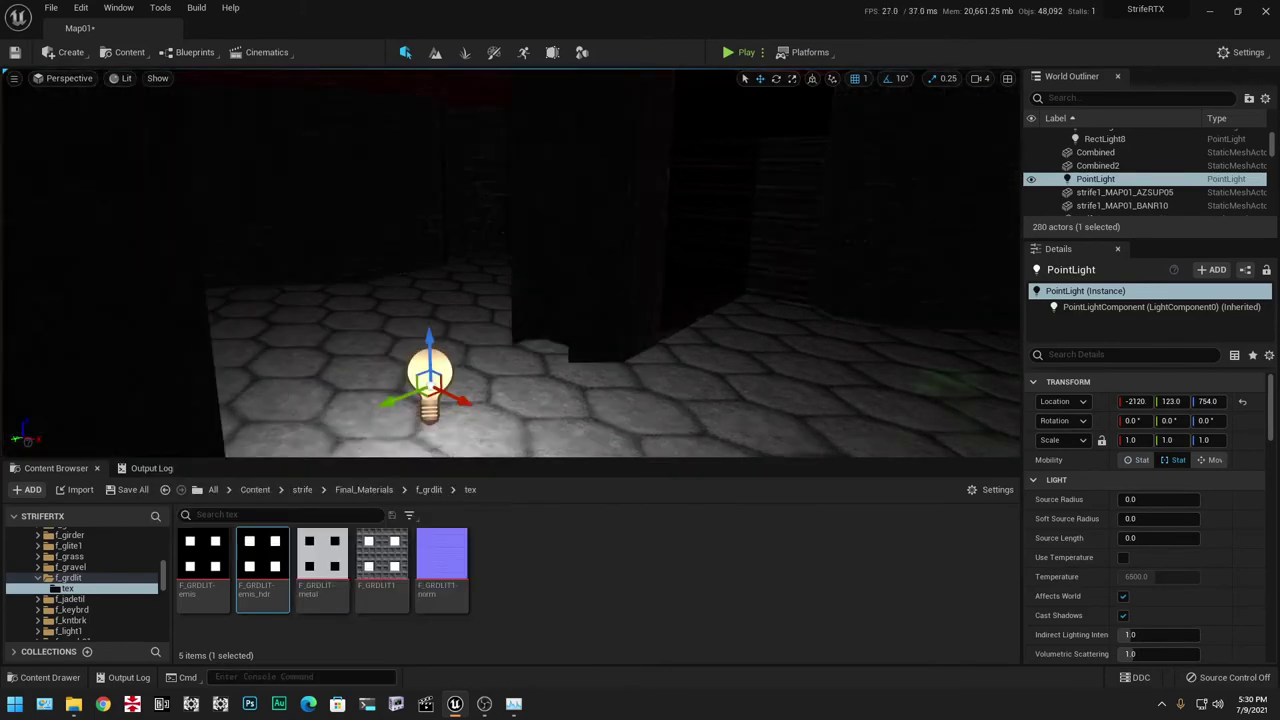
left_click_drag(427, 339, 463, 147)
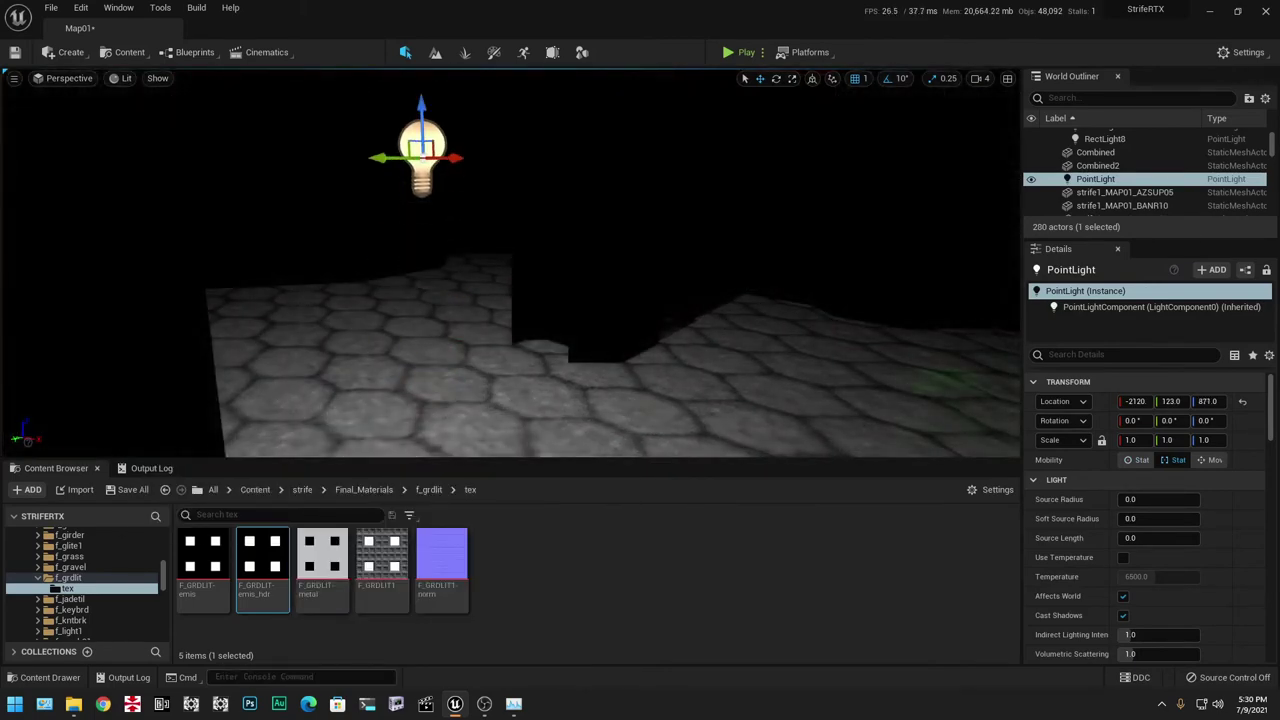
Select the strife1_MAP01_CONCRT01 mesh and examine its scattered pieces and the unlit pillar near the new point light.
right_click_drag(510, 265, 400, 215)
left_click(512, 265)
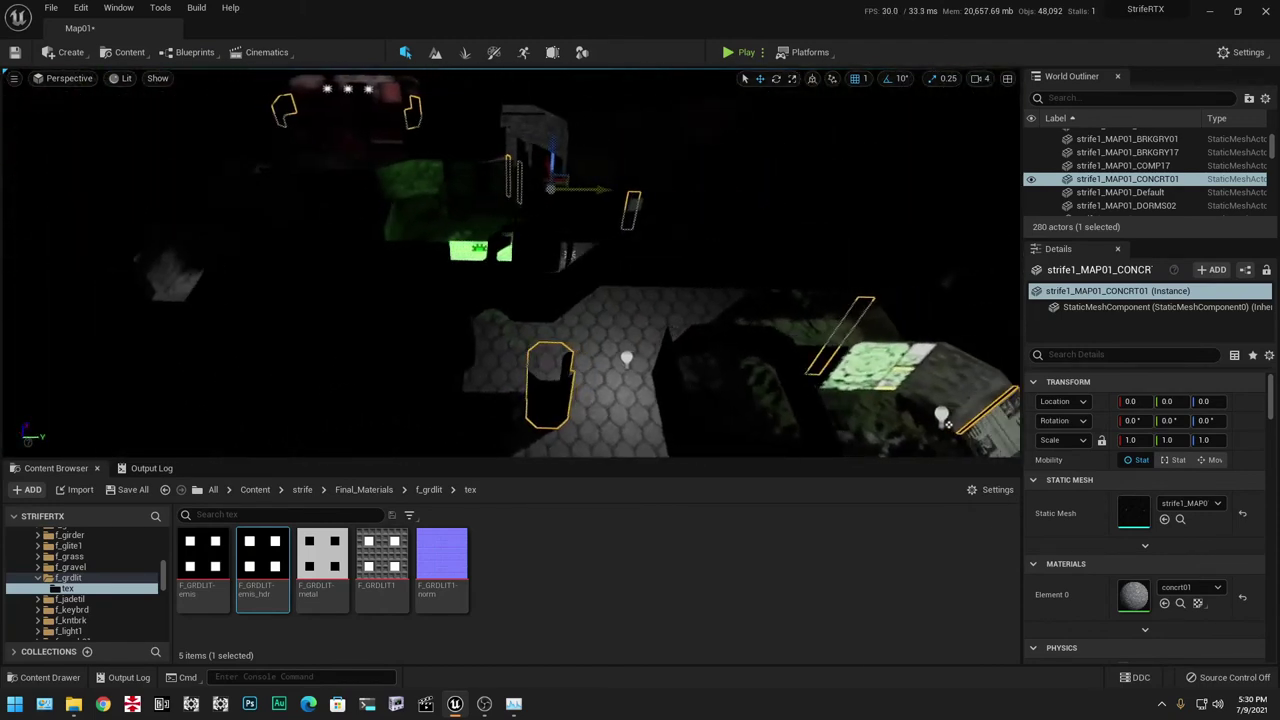
right_click_drag(740, 305, 670, 300)
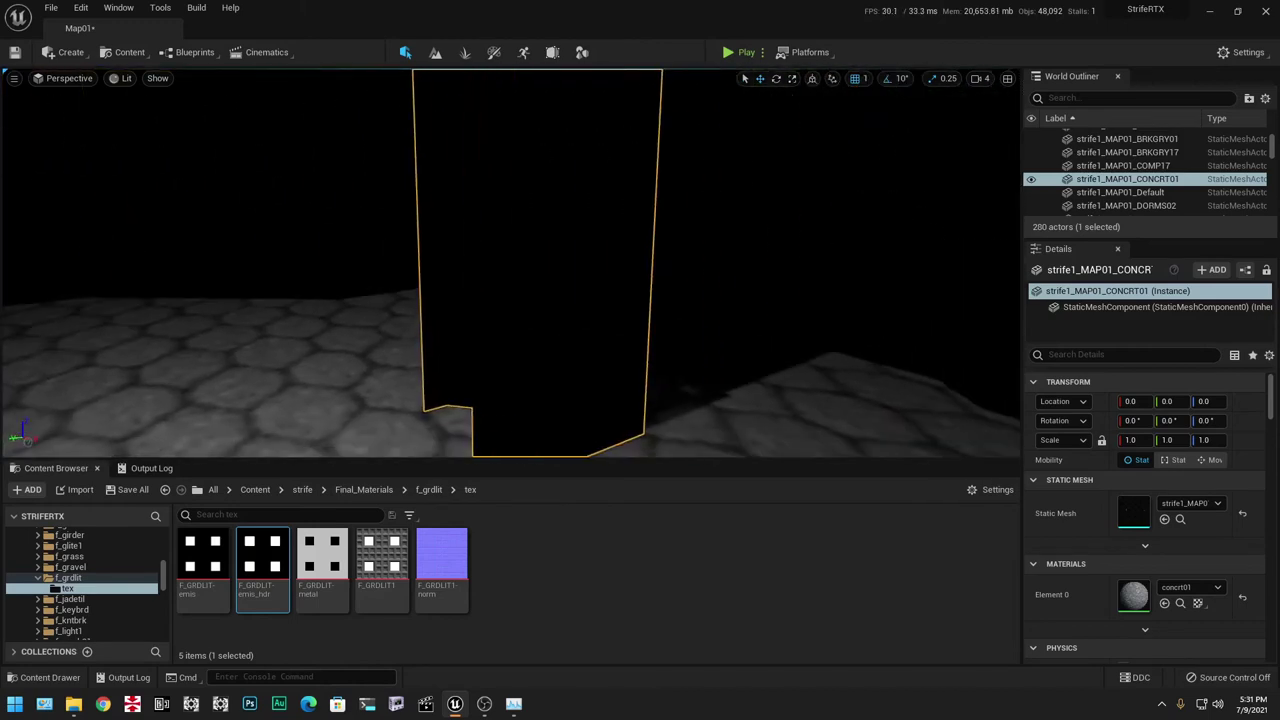
Set the viewport to unlit and turn off the Lumen Scene visualization around the concrete pillar.
left_click(126, 79)
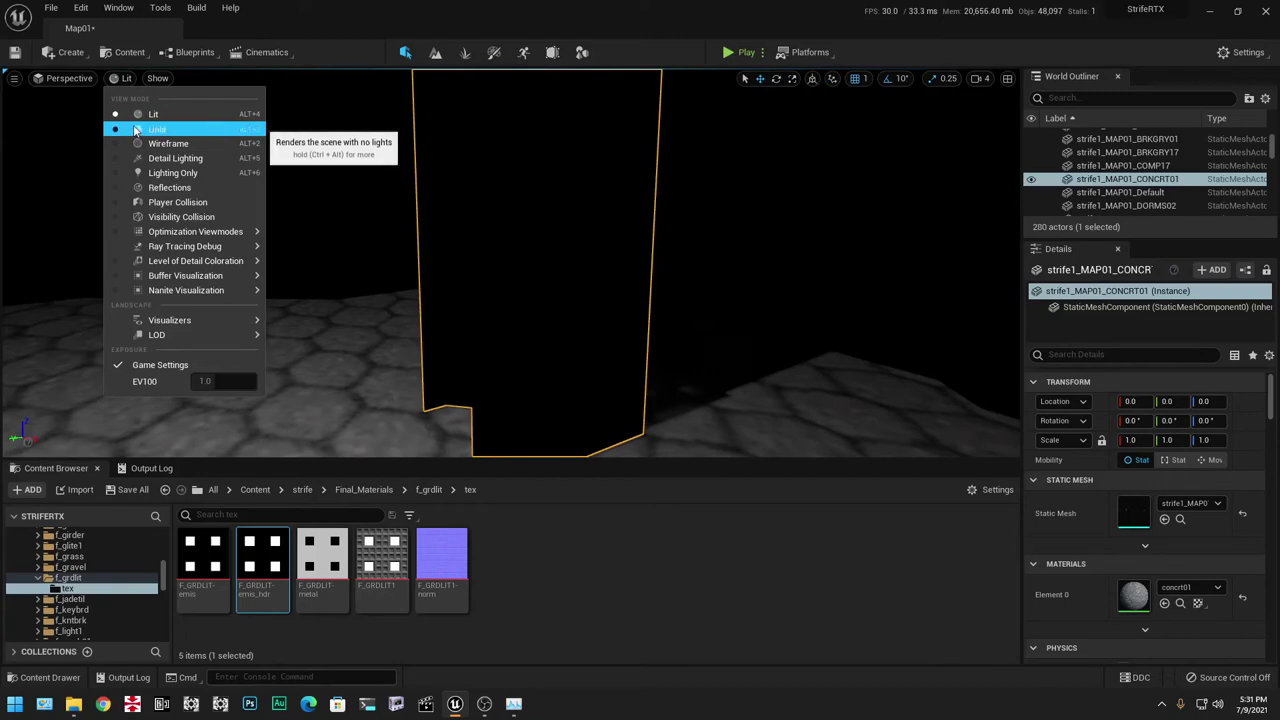
left_click(136, 130)
mouse_move(230, 180)
right_mouse_down()
mouse_move(290, 180)
mouse_move(240, 180)
right_mouse_up()
left_click(166, 82)
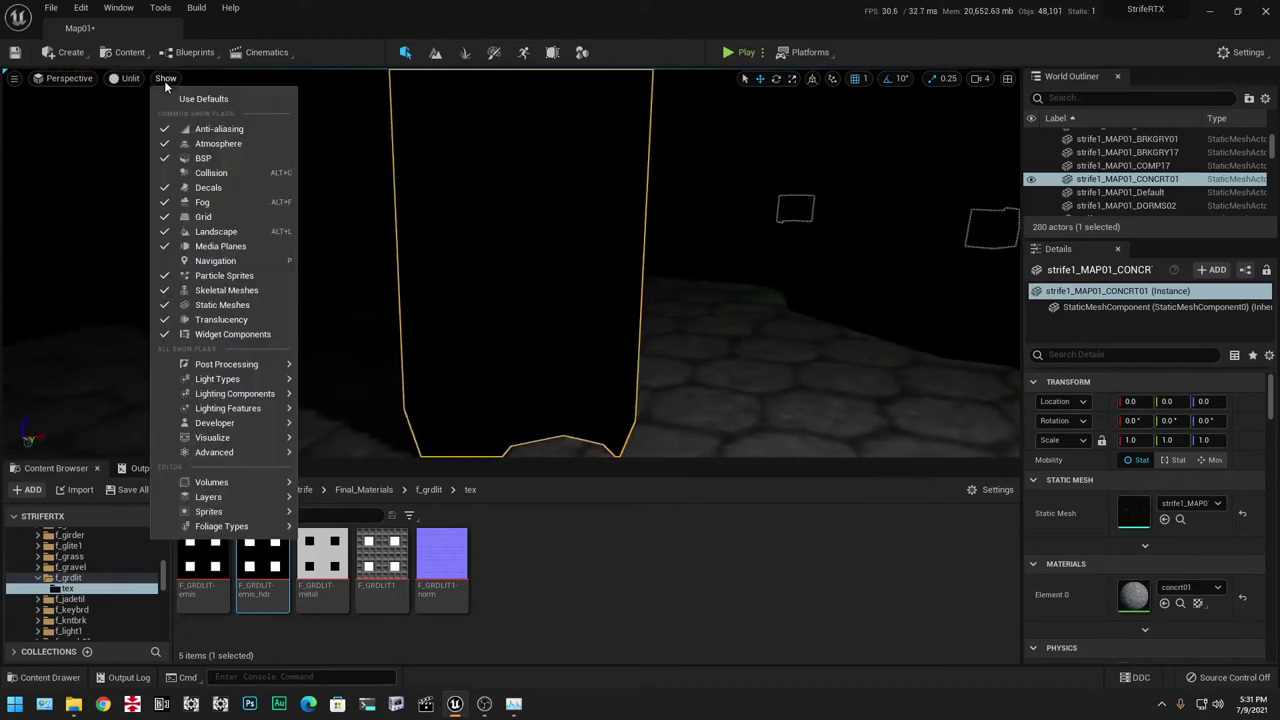
mouse_move(251, 444)
left_click(341, 415)
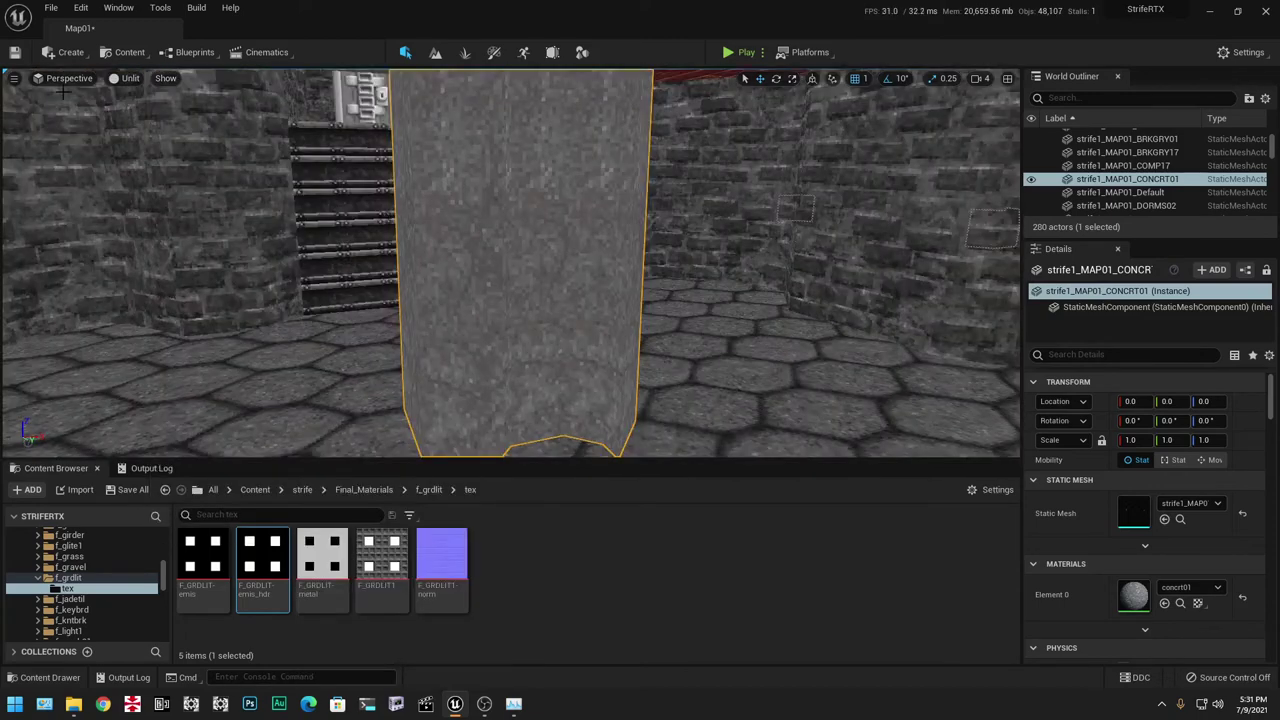
Enter modeling mode, start Select Triangles on the strife1_MAP01_CONCRT01 mesh, and review the tool's selection and mesh edit settings.
key("shift+7")
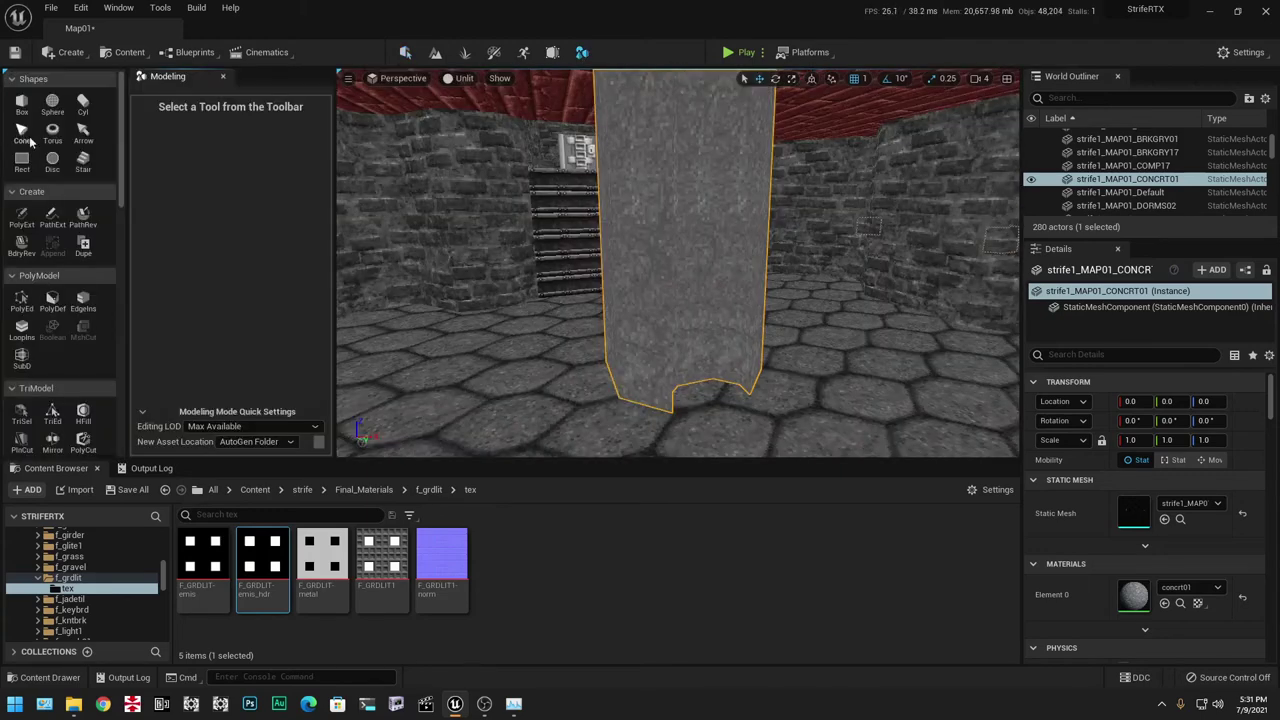
left_click(40, 80)
left_click(30, 98)
left_click(30, 117)
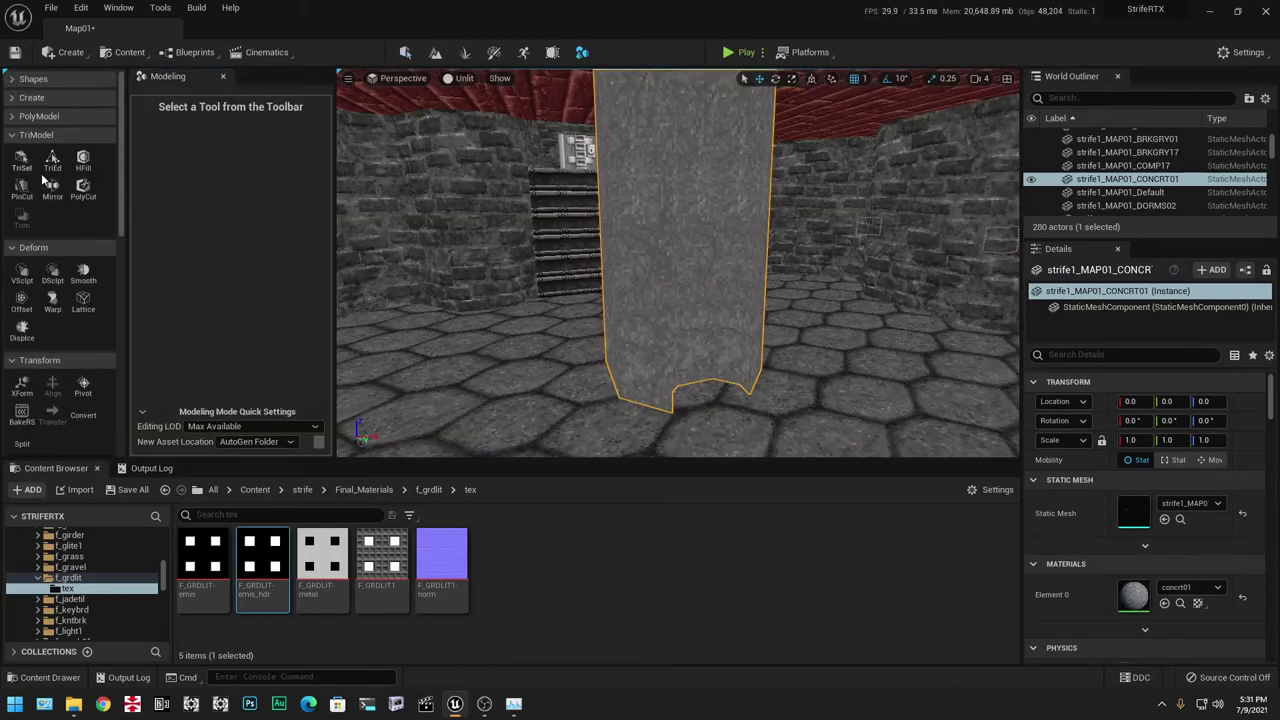
left_click(23, 163)
mouse_move(685, 270)
right_mouse_down()
mouse_move(636, 283)
mouse_move(628, 320)
right_mouse_up()
left_click_drag(627, 320, 629, 282, "alt")
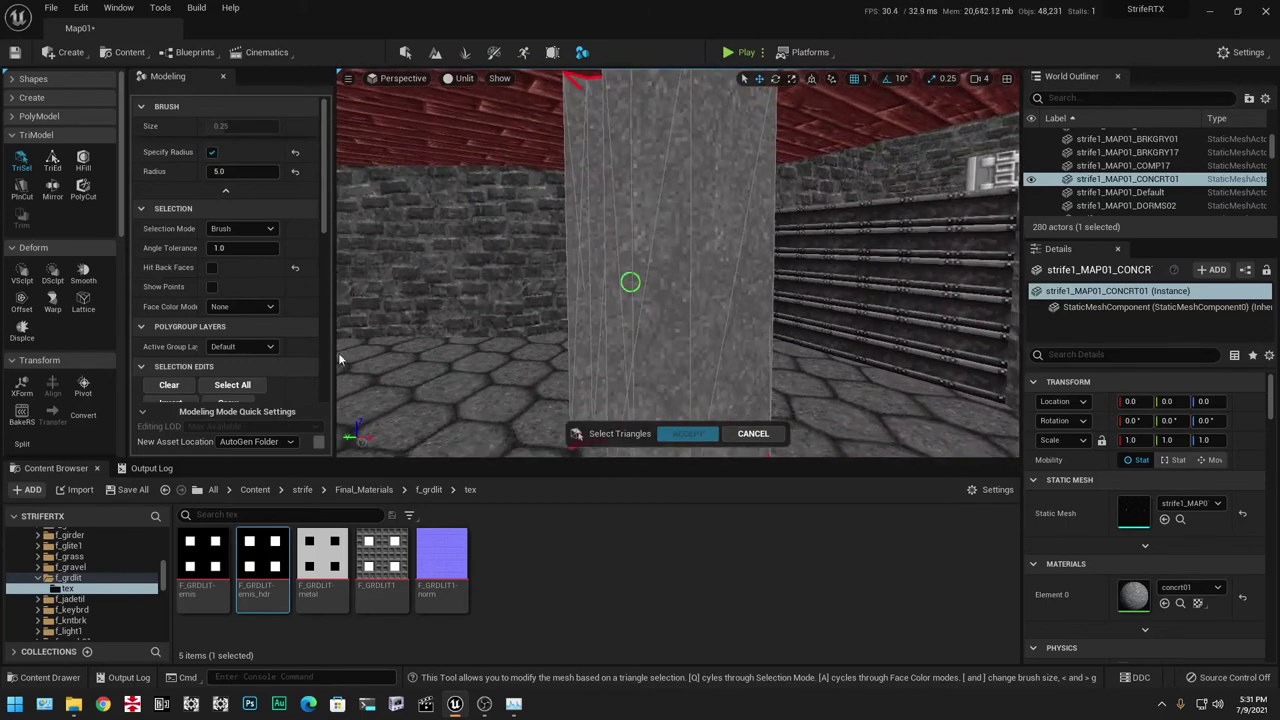
scroll(300, 341, "down", 8)
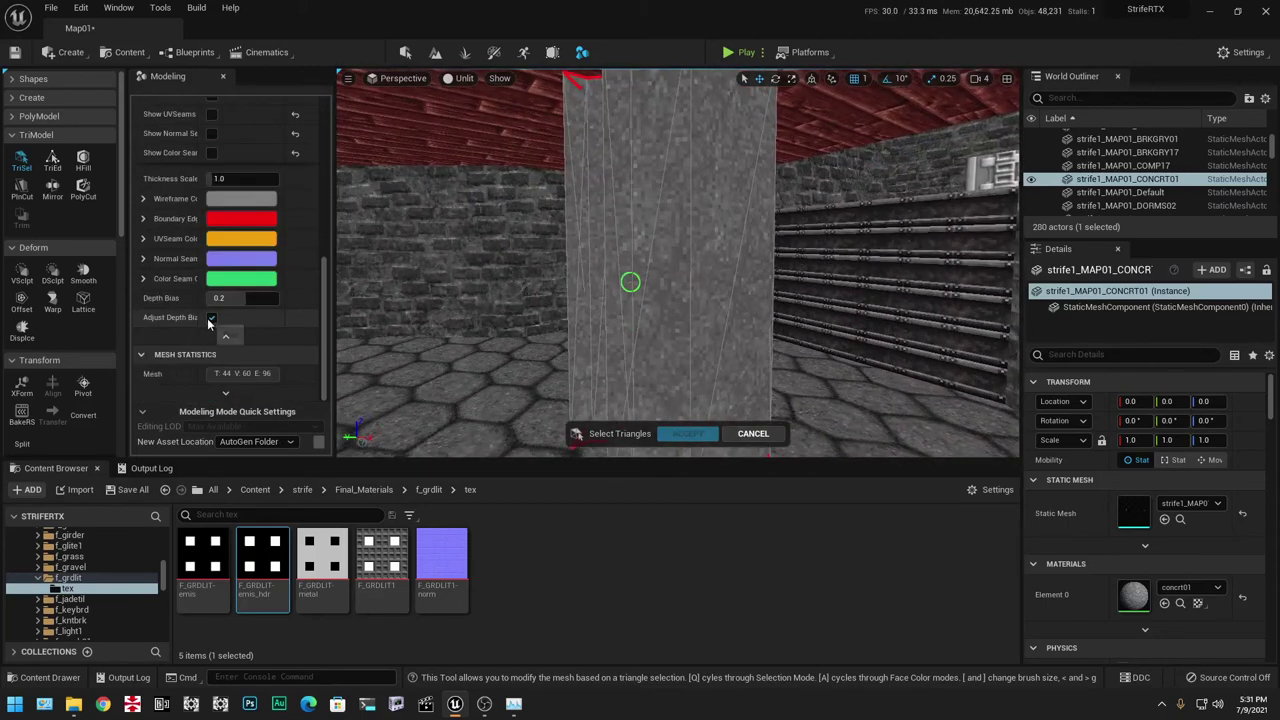
scroll(285, 340, "up", 6)
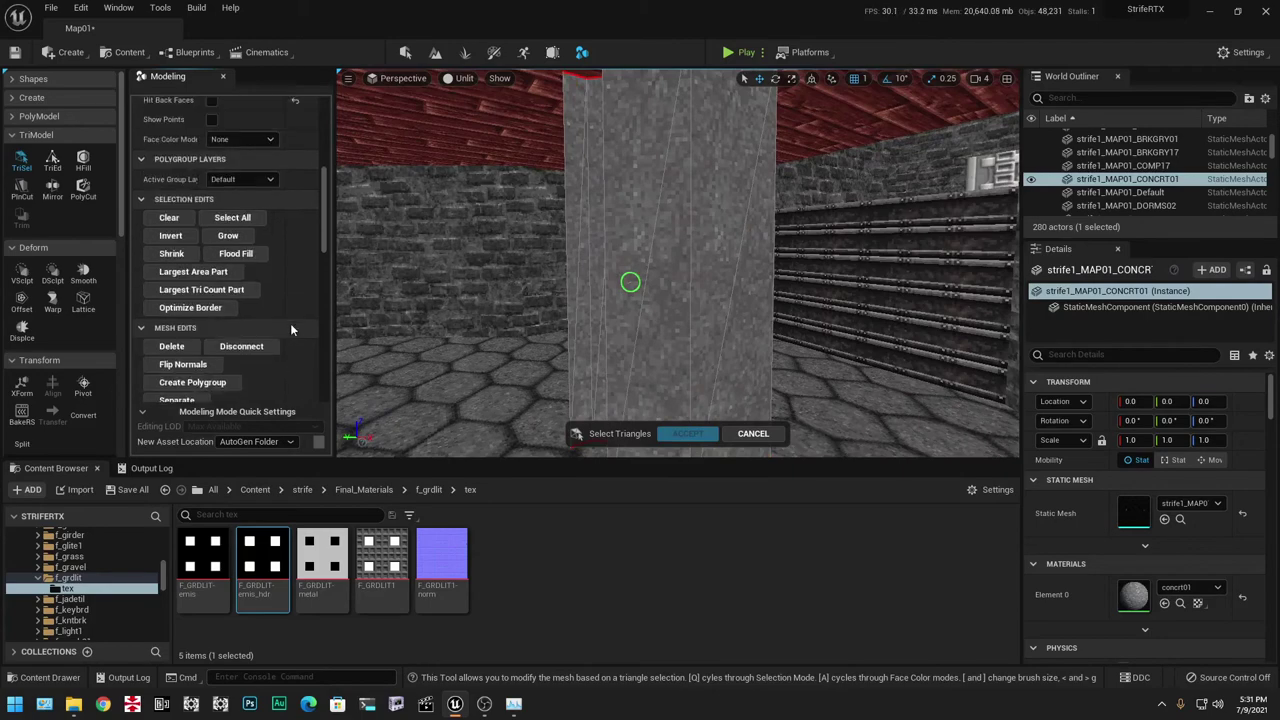
Select both triangles of one vertical pillar face, separate them into their own mesh, and accept the edit.
right_click_drag(628, 281, 609, 242)
left_click_drag(505, 307, 500, 308, "alt")
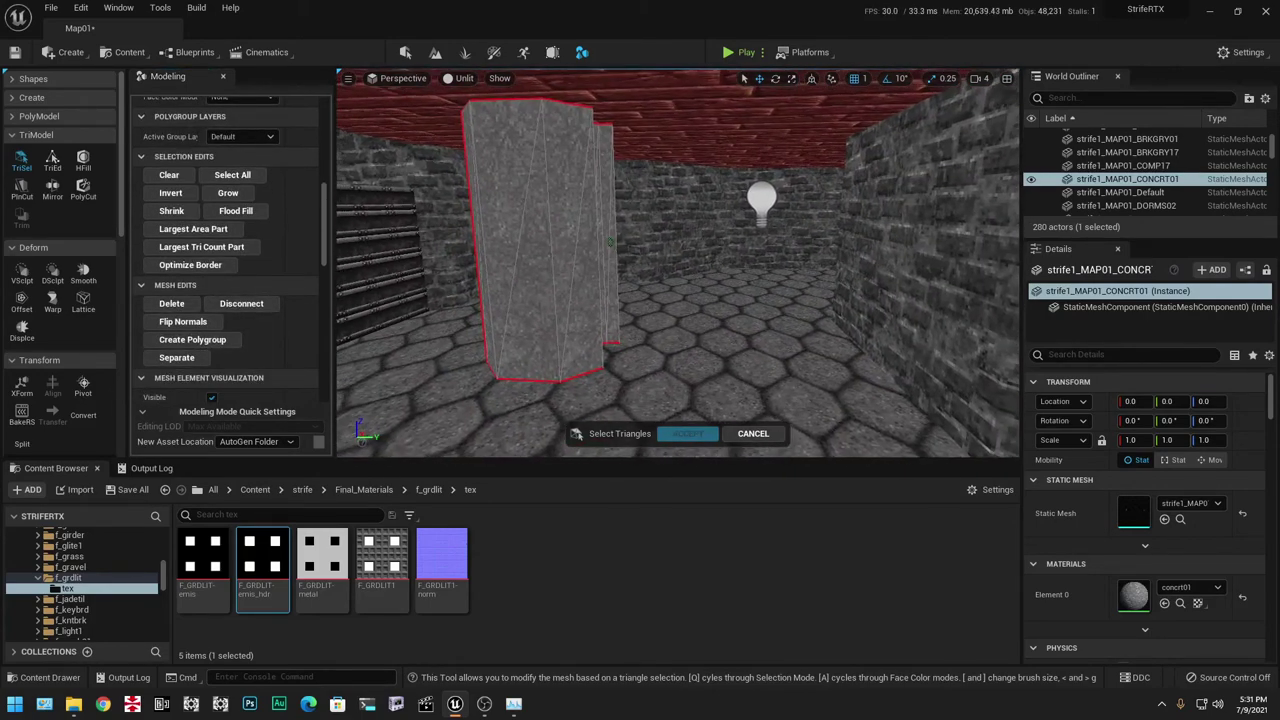
right_click_drag(610, 242, 689, 300)
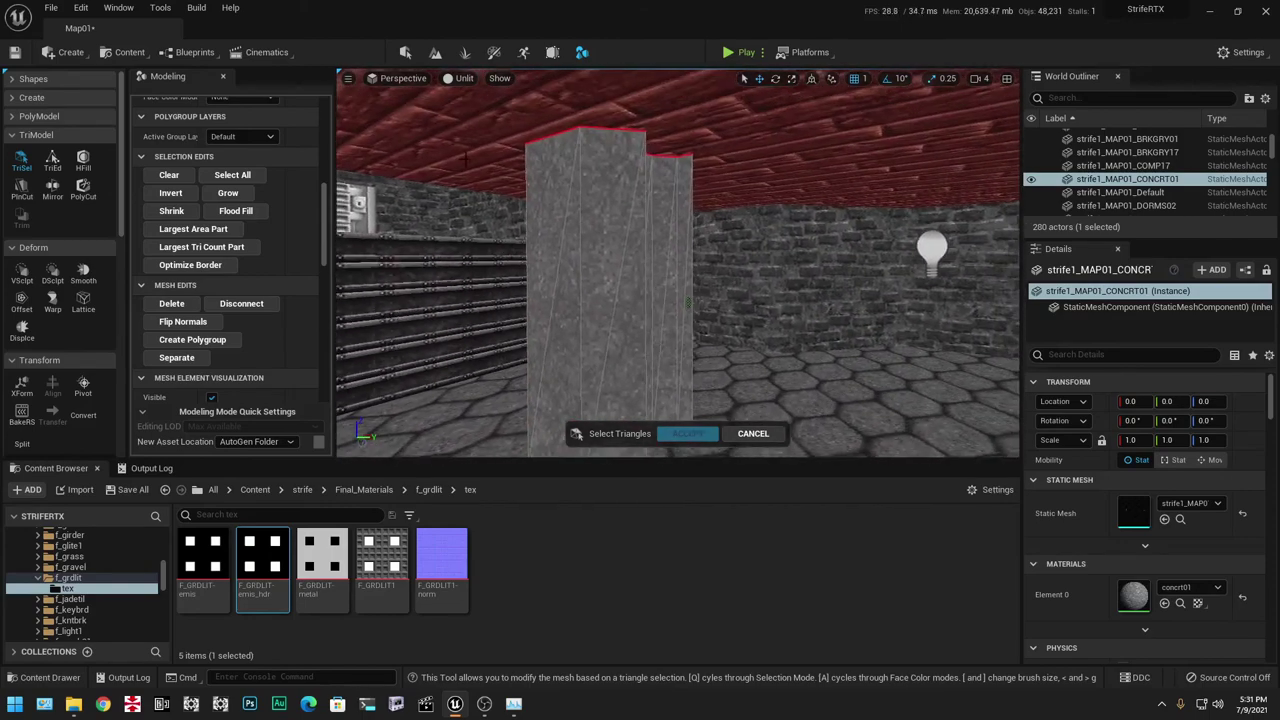
scroll(617, 261, "up", 5)
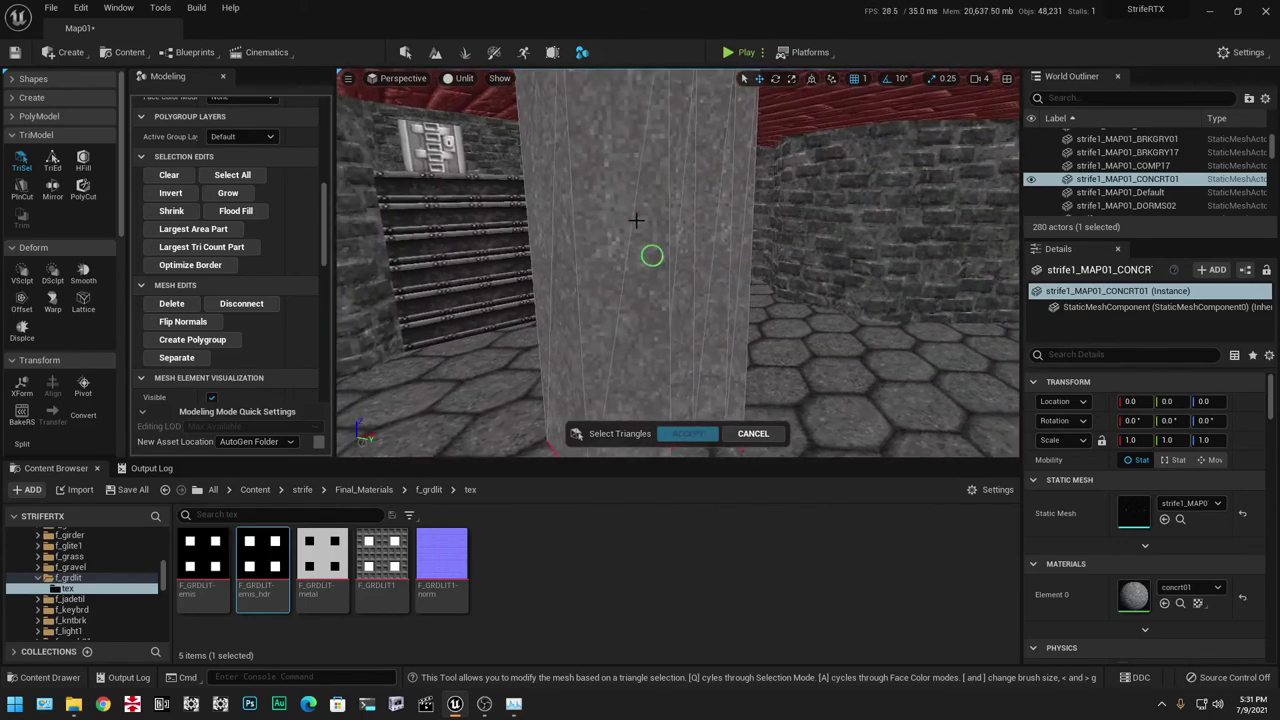
scroll(627, 227, "down", 4)
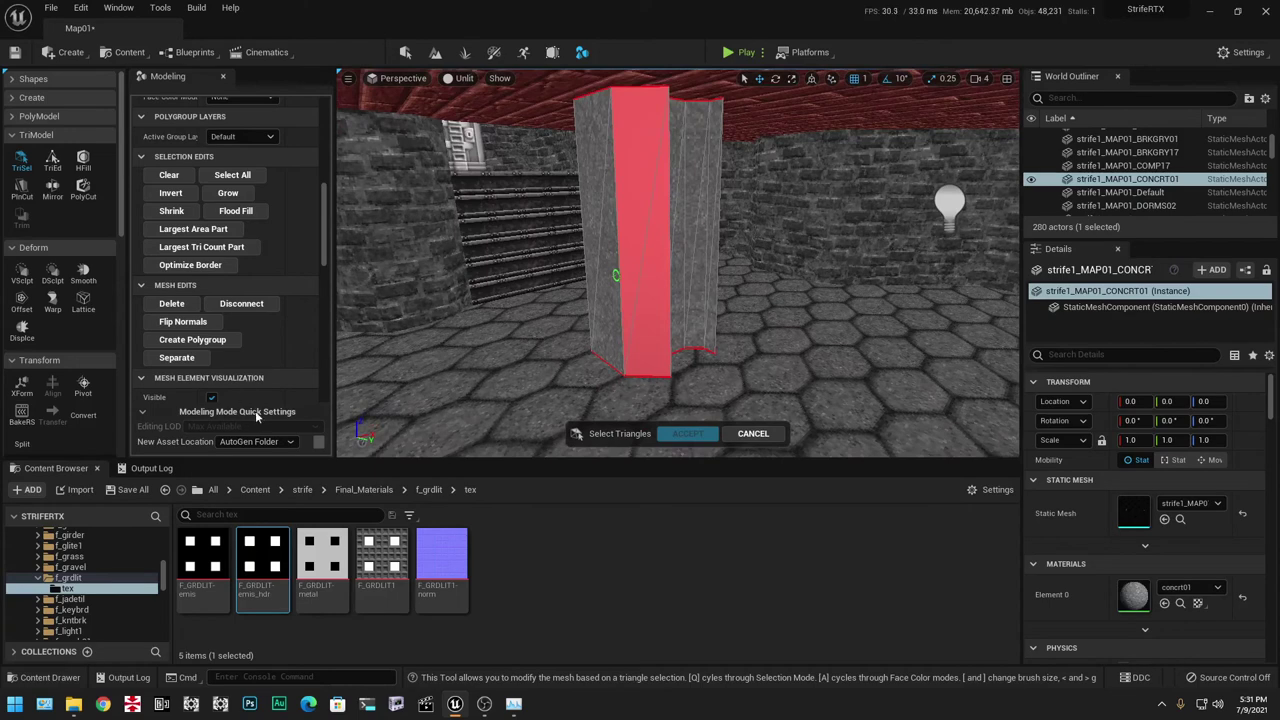
left_click(176, 362)
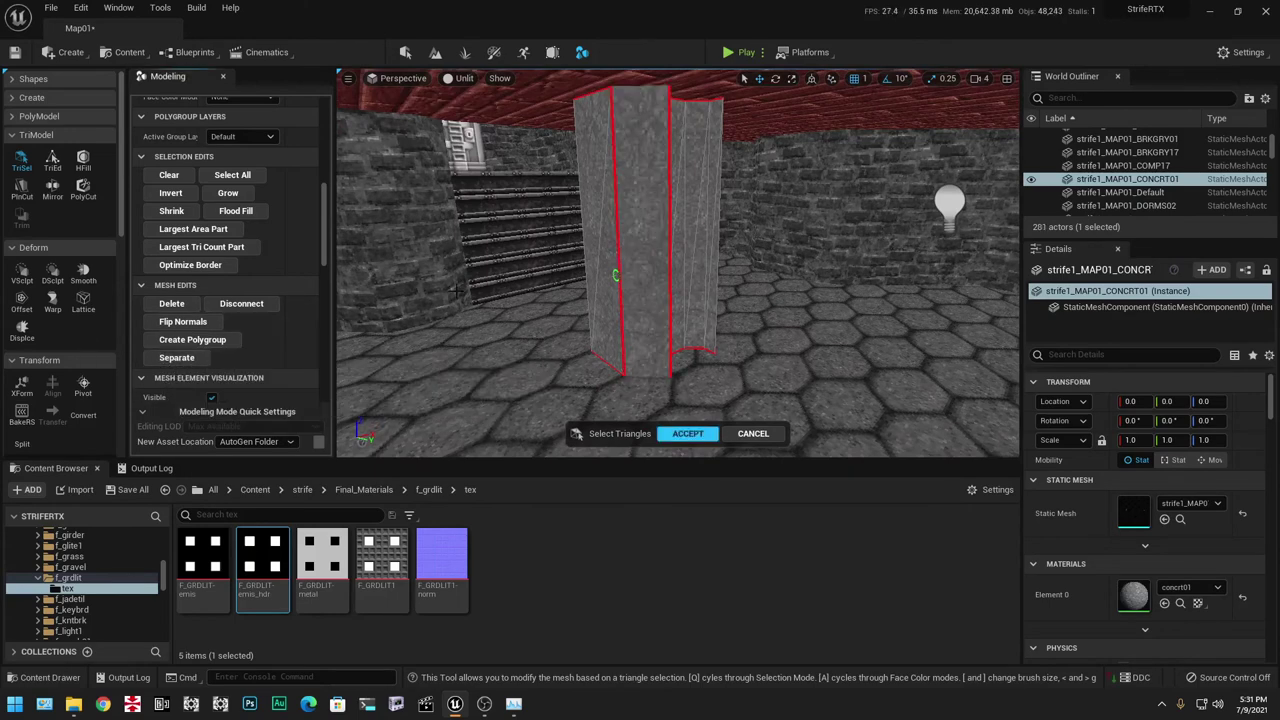
left_click(688, 433)
Restart Select Triangles on the remaining pillar mesh and separate a second vertical face into its own mesh.
key("f")
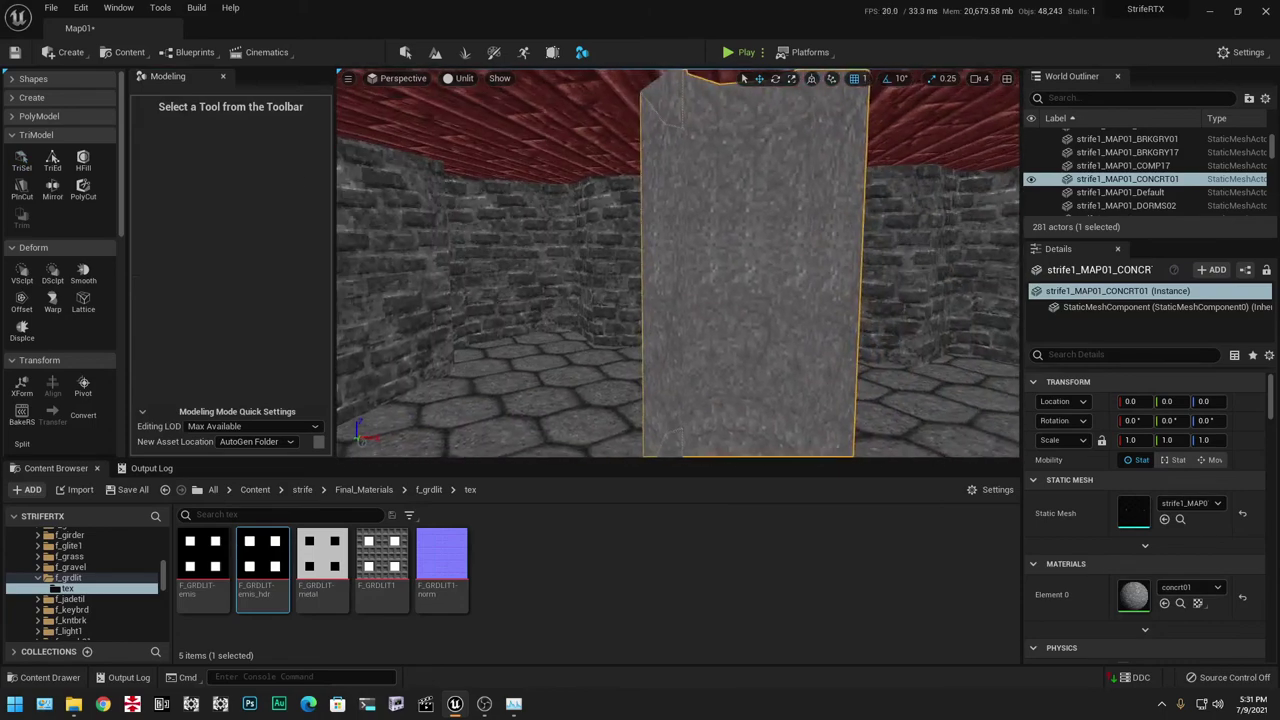
left_click(26, 162)
mouse_move(775, 240)
right_mouse_down()
mouse_move(730, 262)
mouse_move(690, 200)
mouse_move(647, 173)
right_mouse_up()
left_click(578, 295)
right_click_drag(596, 375, 645, 153)
left_click(184, 355)
left_click(693, 434)
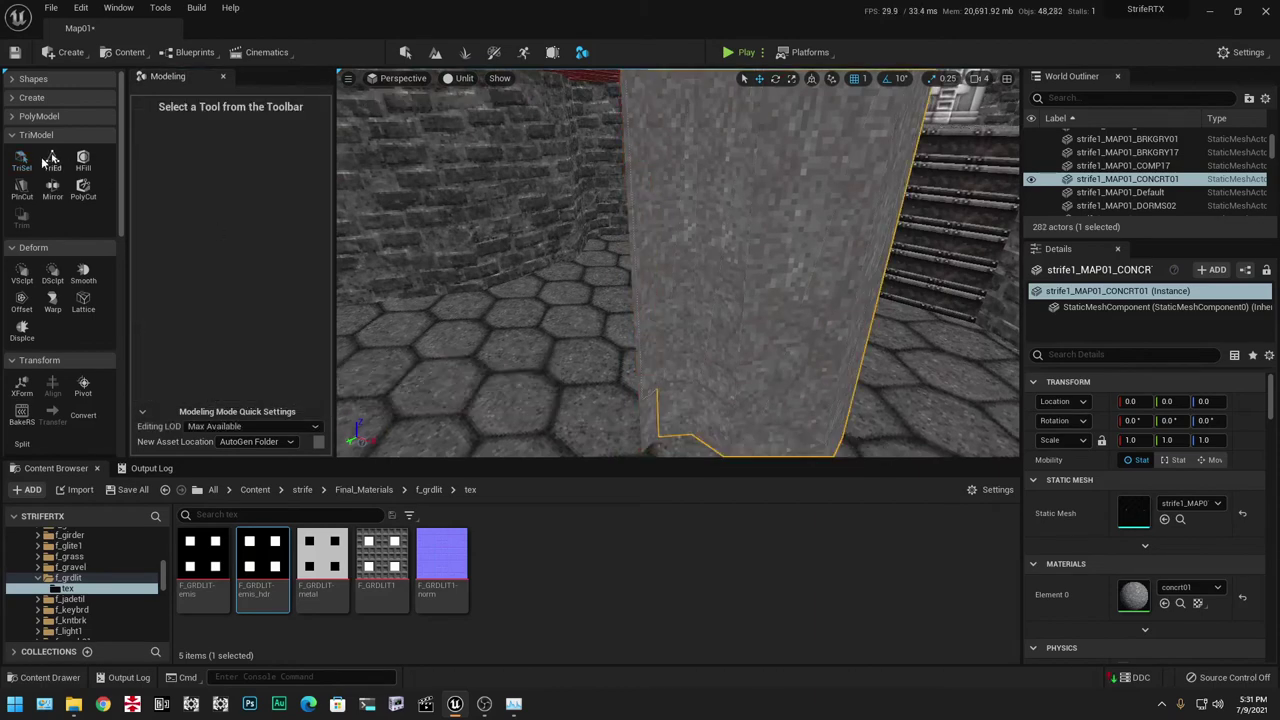
Separate a third vertical face of the pillar into its own mesh with Select Triangles.
left_click(25, 162)
right_click_drag(590, 290, 638, 197)
left_click(639, 198)
left_click(676, 300)
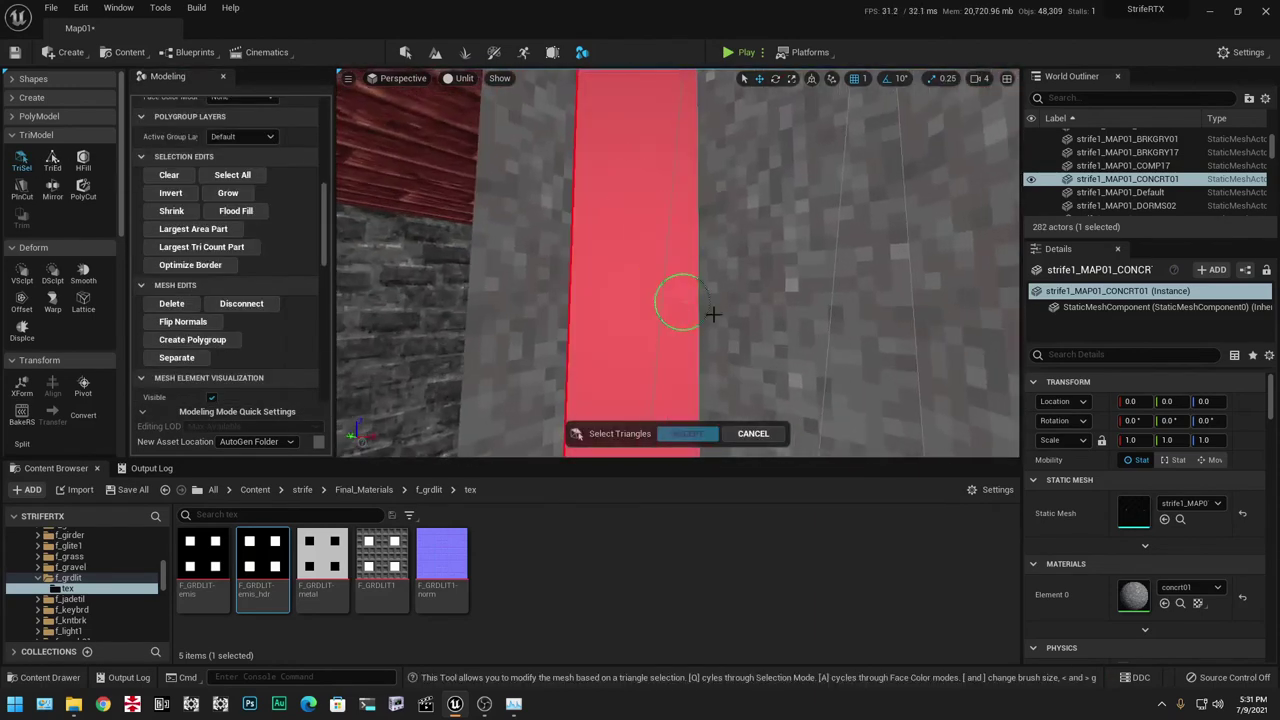
right_click_drag(711, 314, 729, 306)
left_click(188, 358)
left_click(700, 433)
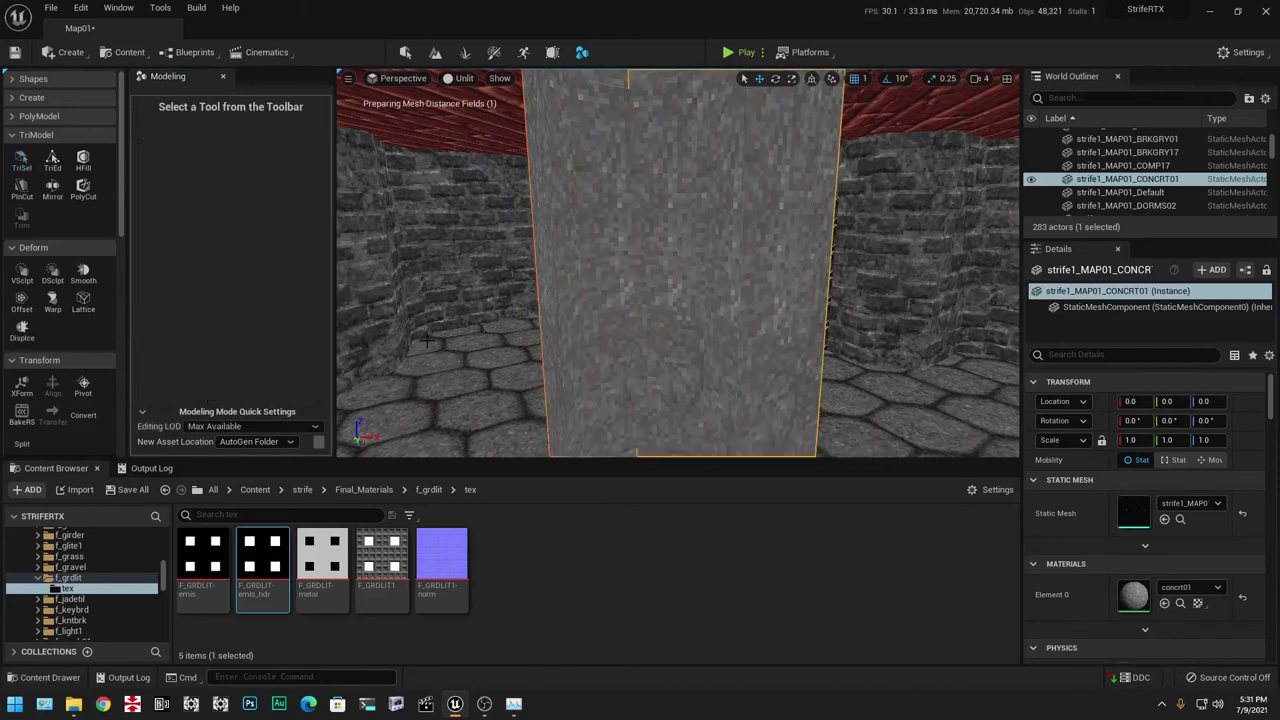
Brush-select a fourth vertical face of the pillar, separate it, and accept the edit.
left_click(27, 165)
left_click_drag(646, 206, 685, 268)
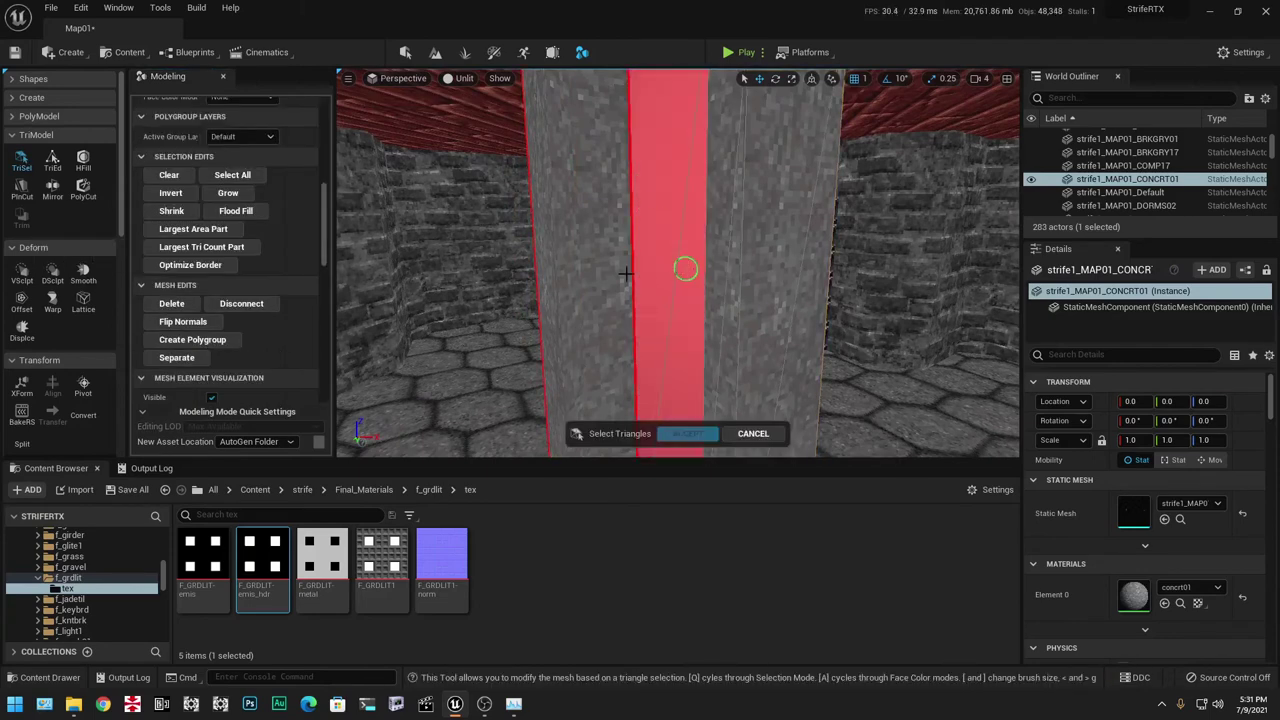
left_click(186, 358)
left_click(682, 435)
Separate a fifth vertical face, near the pillar's edge, into its own mesh with Select Triangles.
right_click_drag(684, 345, 800, 350)
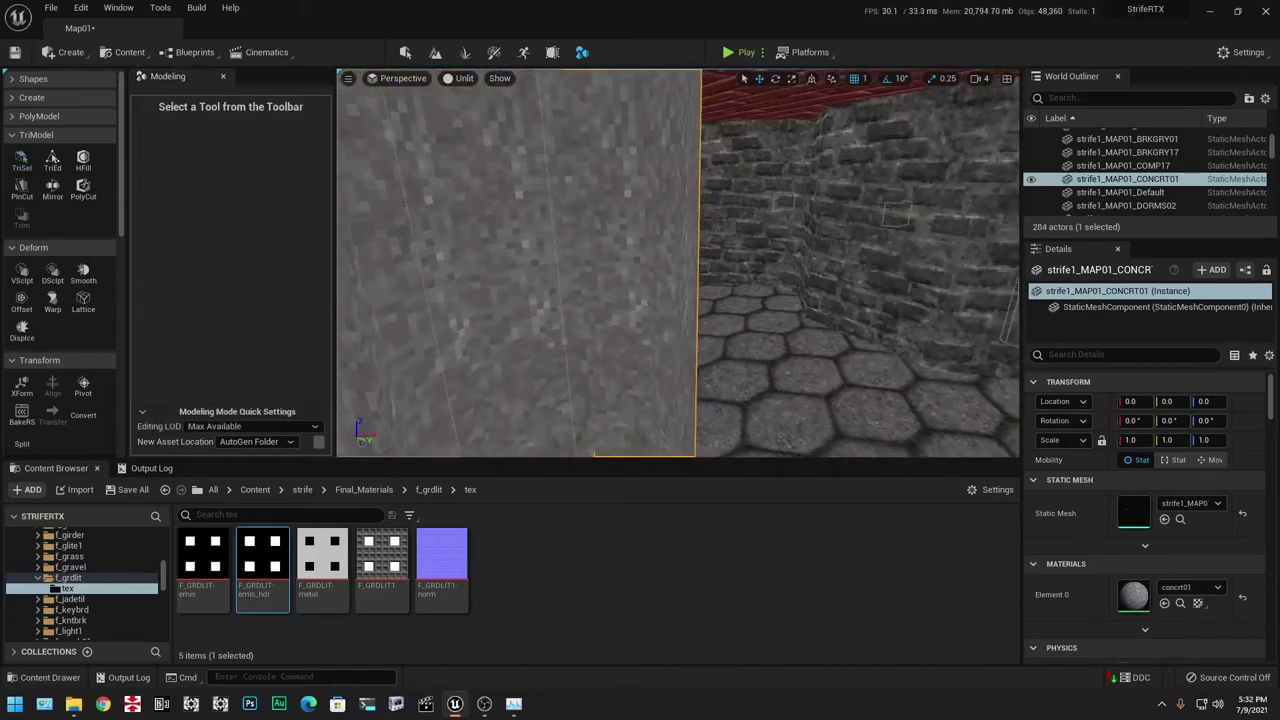
left_click(22, 167)
left_click_drag(611, 214, 626, 257)
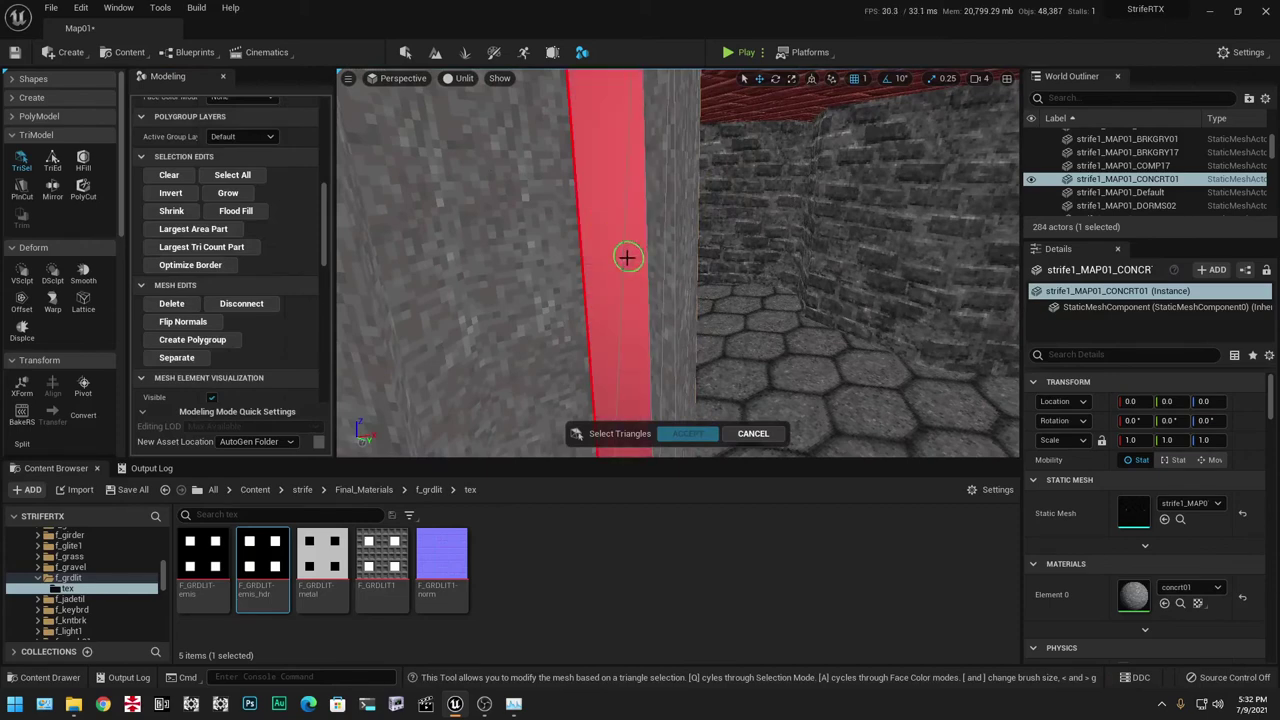
left_click(176, 358)
key("Return")
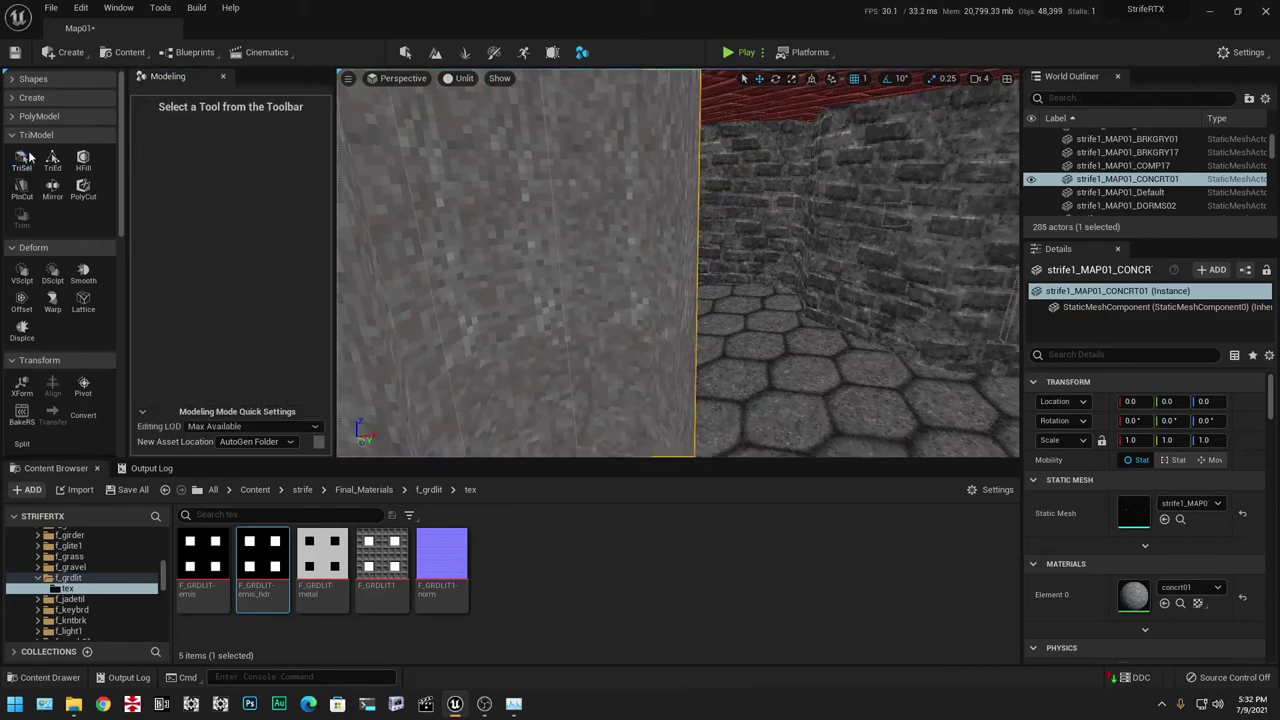
Separate the narrow sixth face along the pillar's edge and accept the edit.
left_click(27, 160)
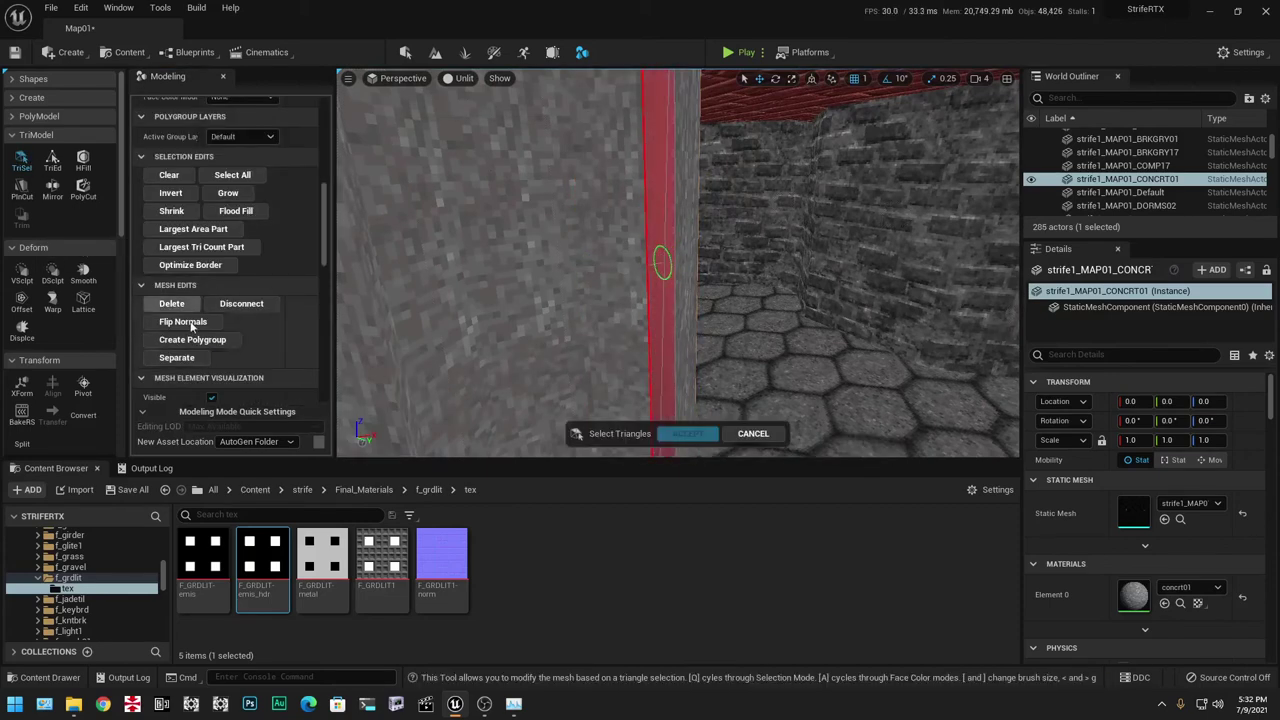
left_click(686, 433)
key("f")
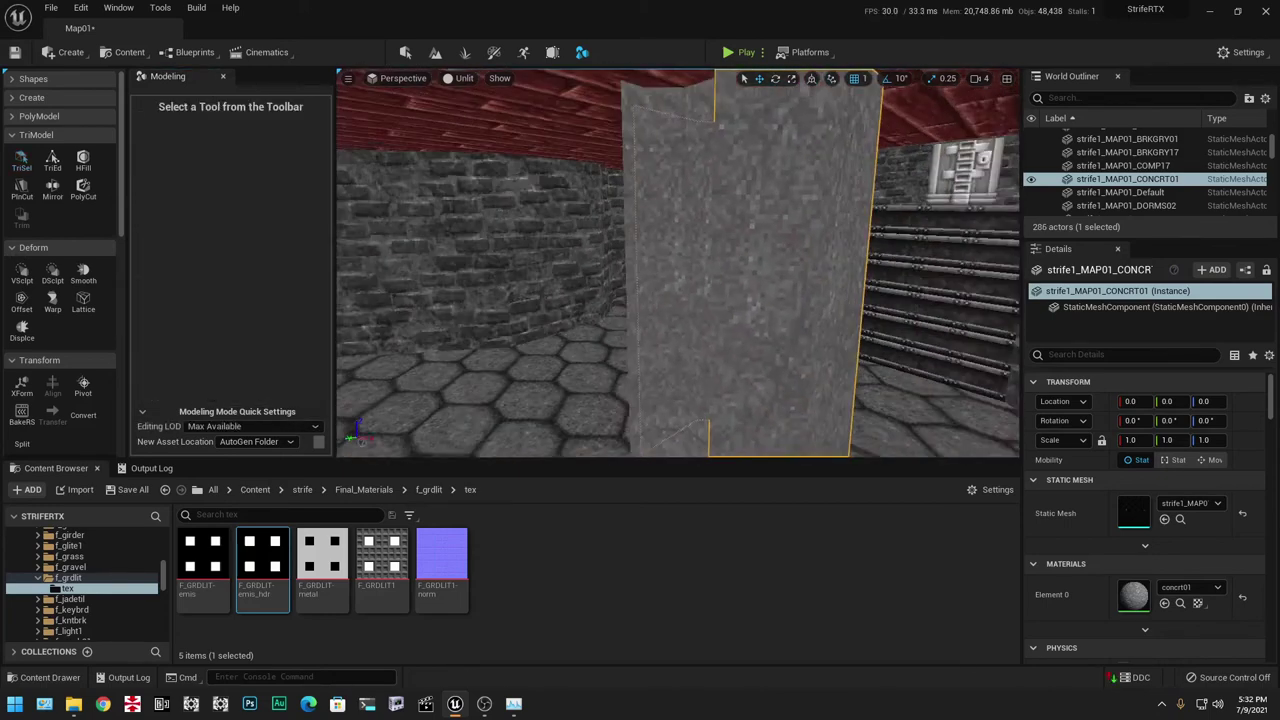
Separate a seventh face on the pillar's other side, leaving the last pieces as the remaining mesh.
left_click(20, 159)
left_click(817, 257)
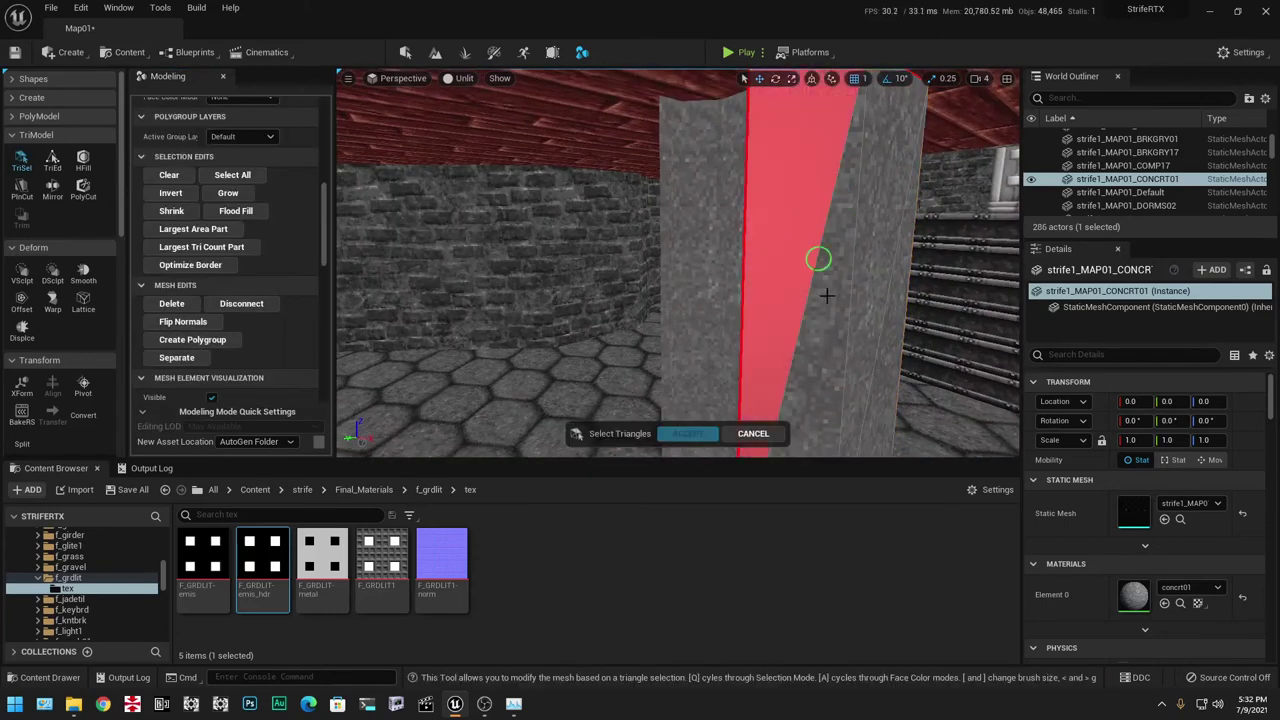
left_click(177, 357)
left_click(686, 433)
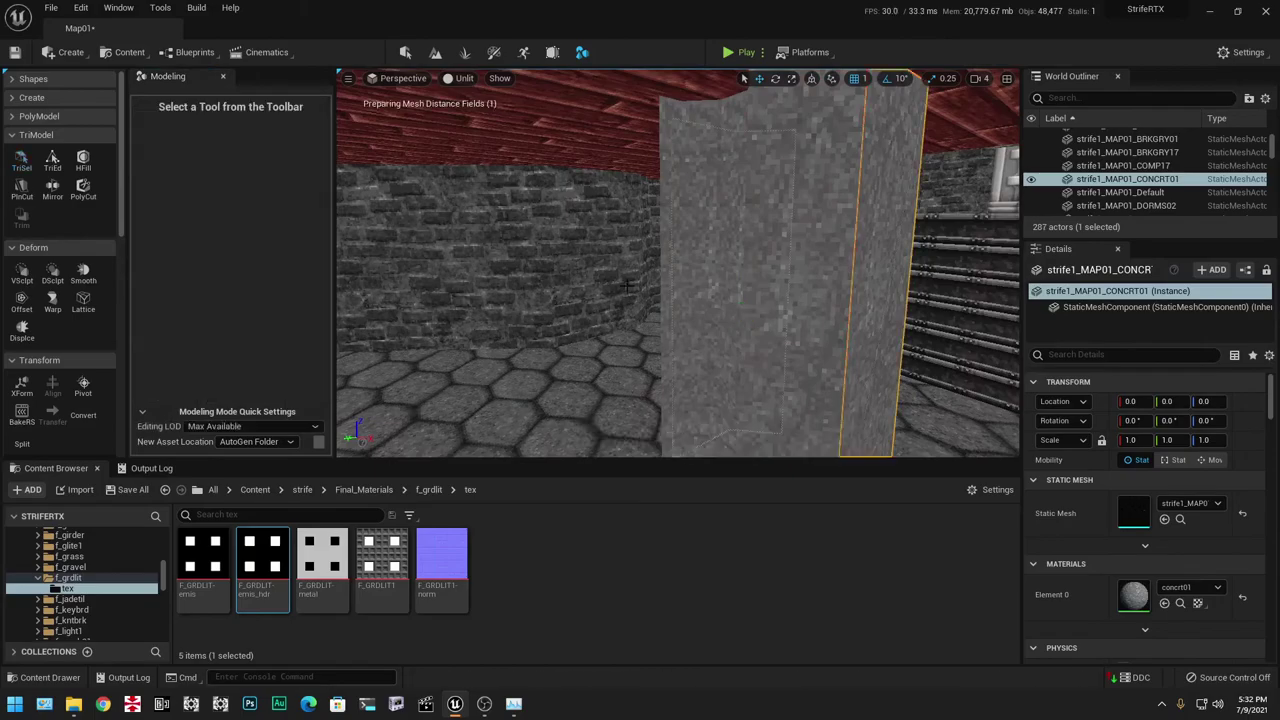
Set the viewport back to lit and move the point light past the pillar to a Y location of 9.
key("f")
right_click_drag(678, 263, 980, 255)
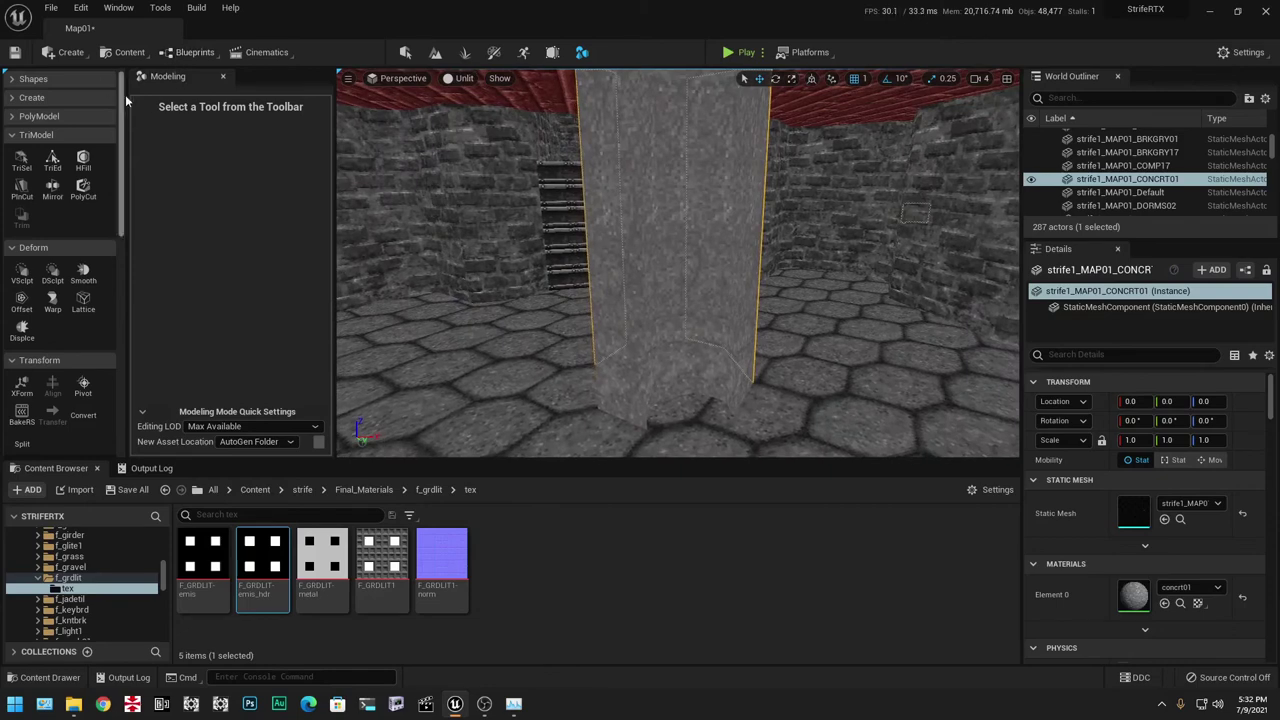
left_click(453, 79)
left_click(482, 110)
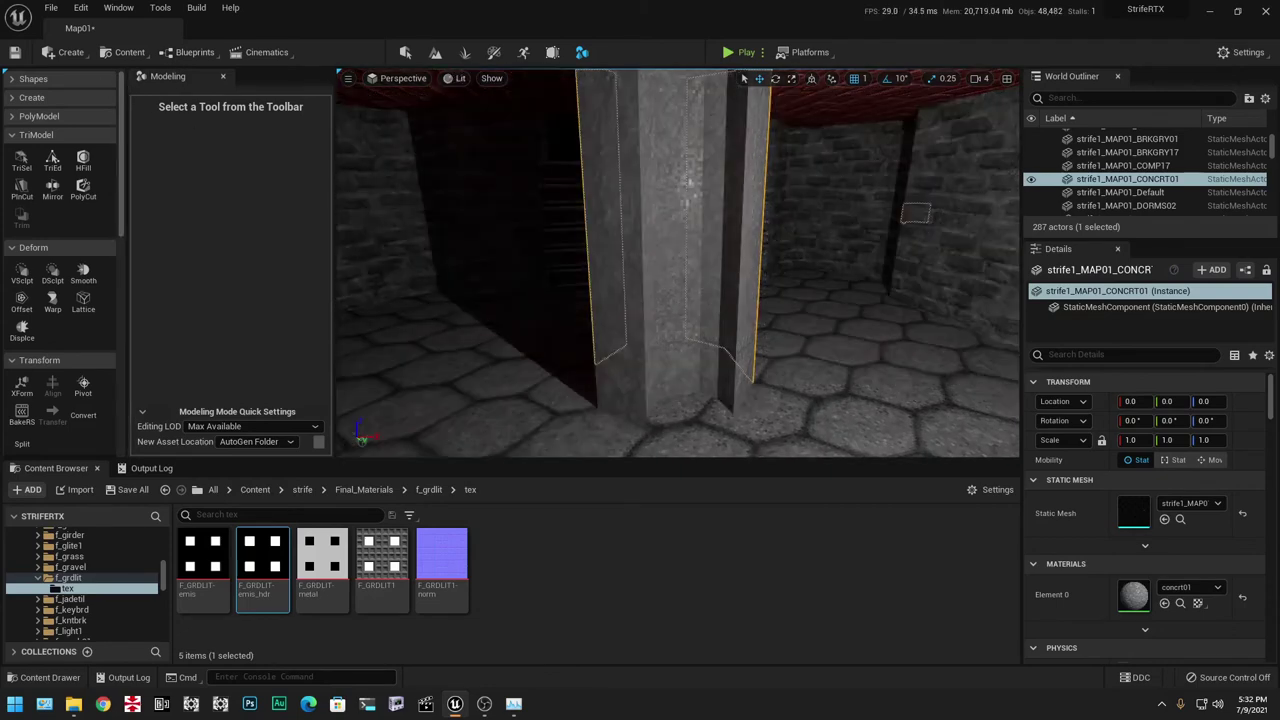
left_click_drag(482, 110, 738, 388, "alt")
left_click(482, 245)
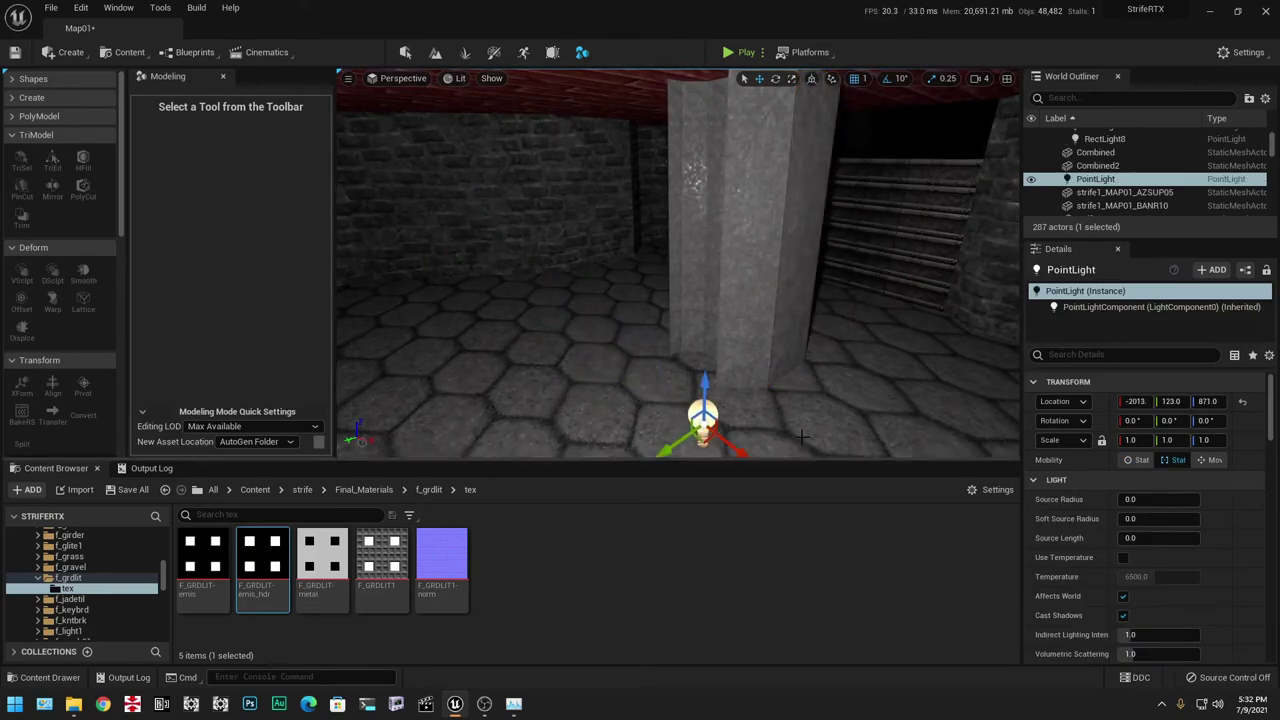
left_click_drag(664, 452, 924, 311)
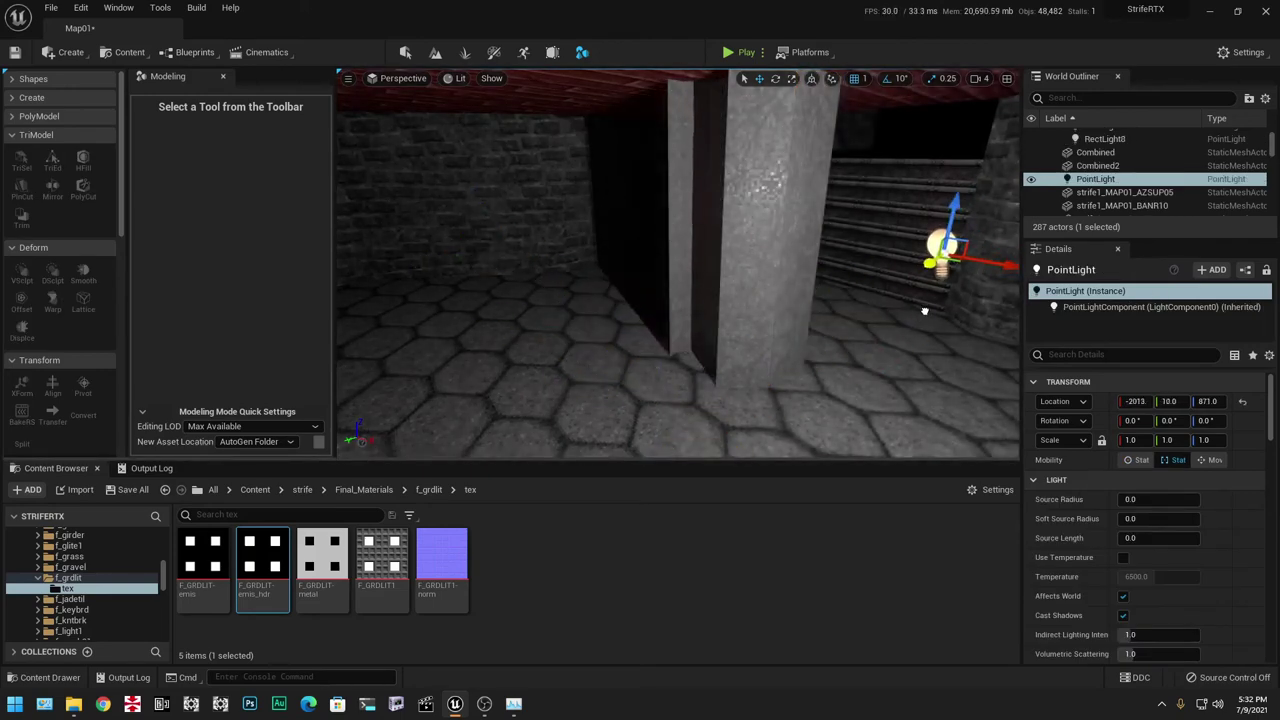
Turn on the Lumen Scene visualization, examine the separated pillar faces, and turn it off again.
left_click(490, 80)
mouse_move(576, 447)
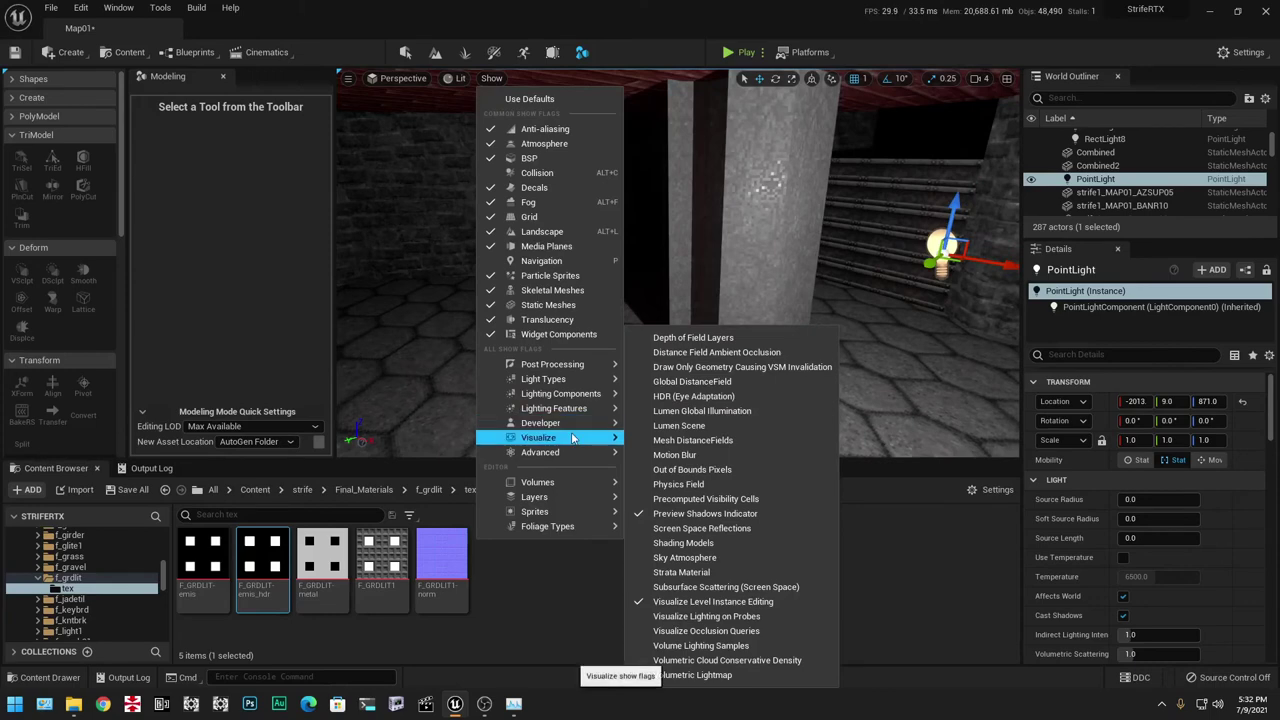
left_click(674, 430)
mouse_move(660, 409)
right_mouse_down()
mouse_move(866, 412)
mouse_move(657, 410)
right_mouse_up()
left_click(486, 82)
mouse_move(556, 450)
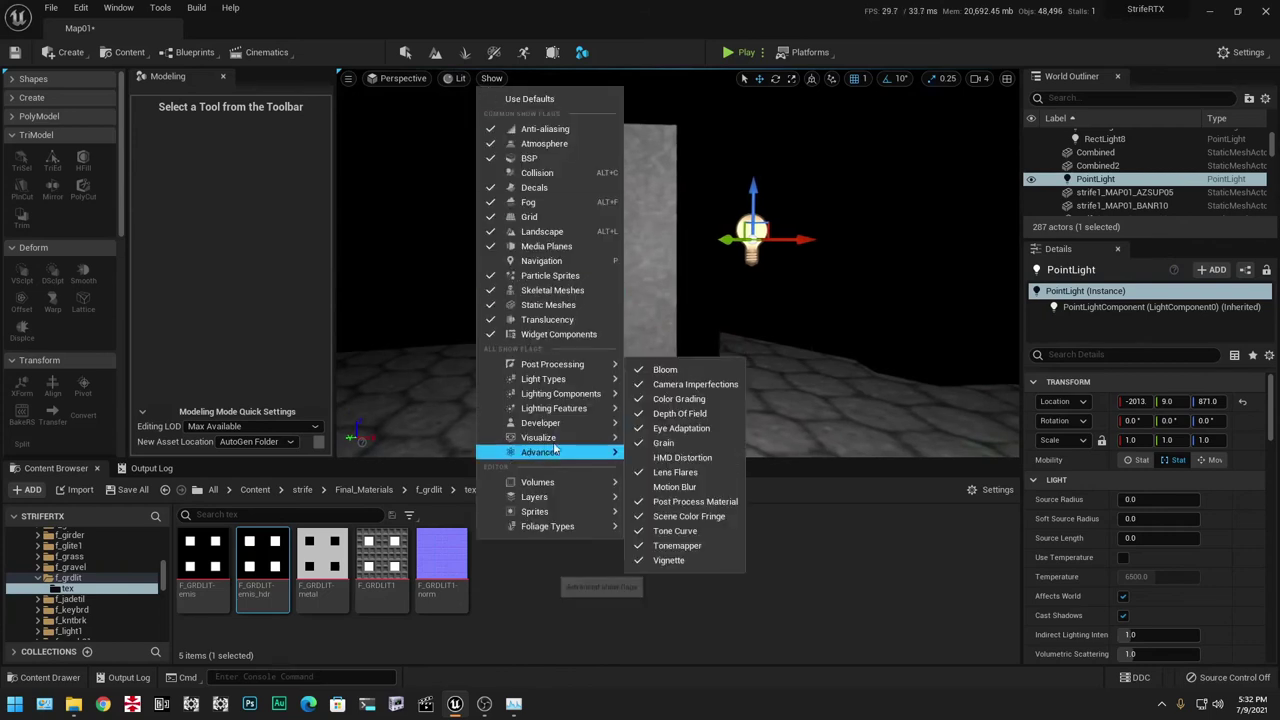
left_click(675, 425)
Turn on the Mesh DistanceFields visualization, examine the pillar and surrounding room, and turn it off again.
left_click(491, 79)
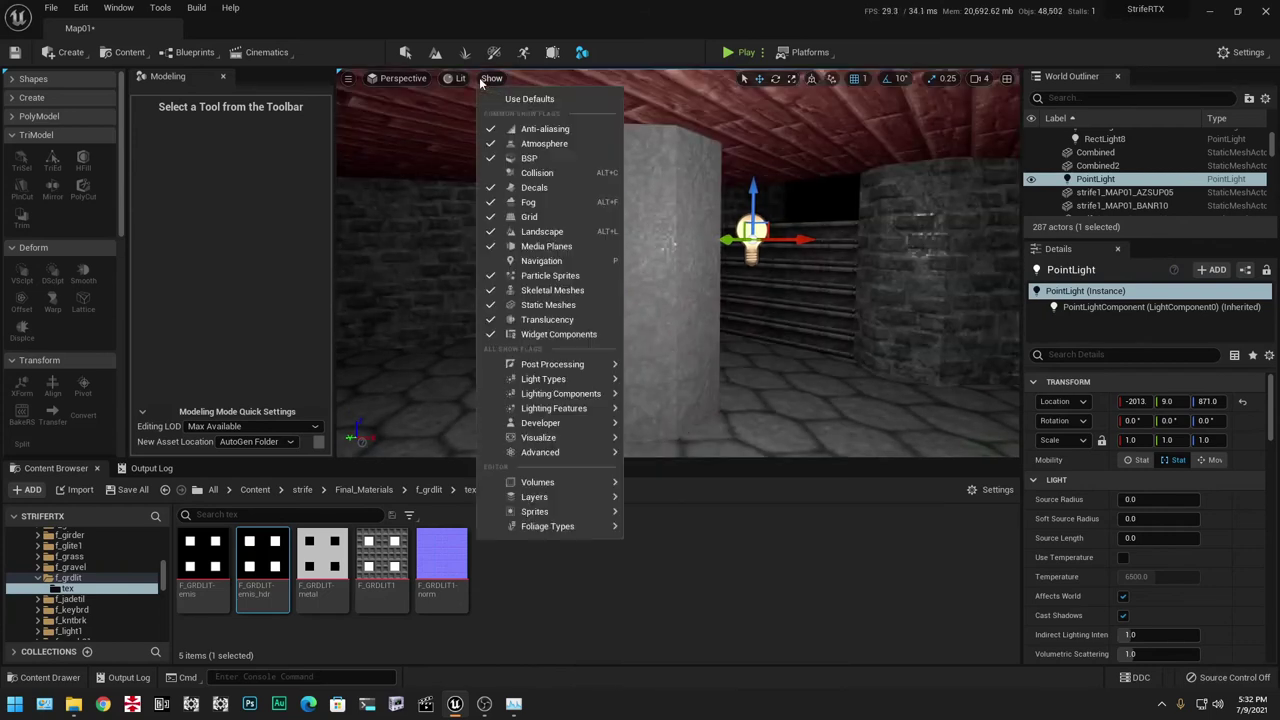
left_click(690, 437)
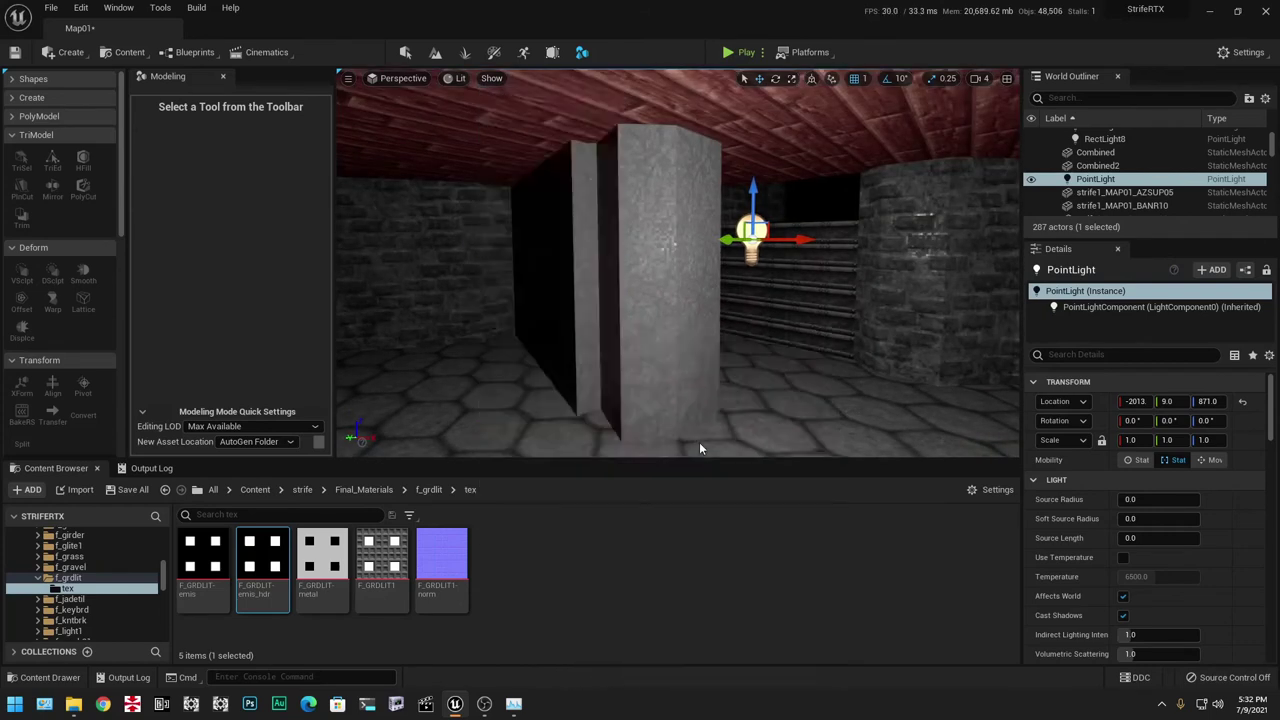
mouse_move(680, 300)
right_mouse_down()
mouse_move(800, 305)
mouse_move(820, 320)
mouse_move(790, 330)
mouse_move(770, 310)
mouse_move(640, 305)
mouse_move(700, 300)
right_mouse_up()
right_click_drag(690, 437, 690, 437)
right_click_drag(482, 84, 482, 84)
left_click(488, 80)
mouse_move(576, 440)
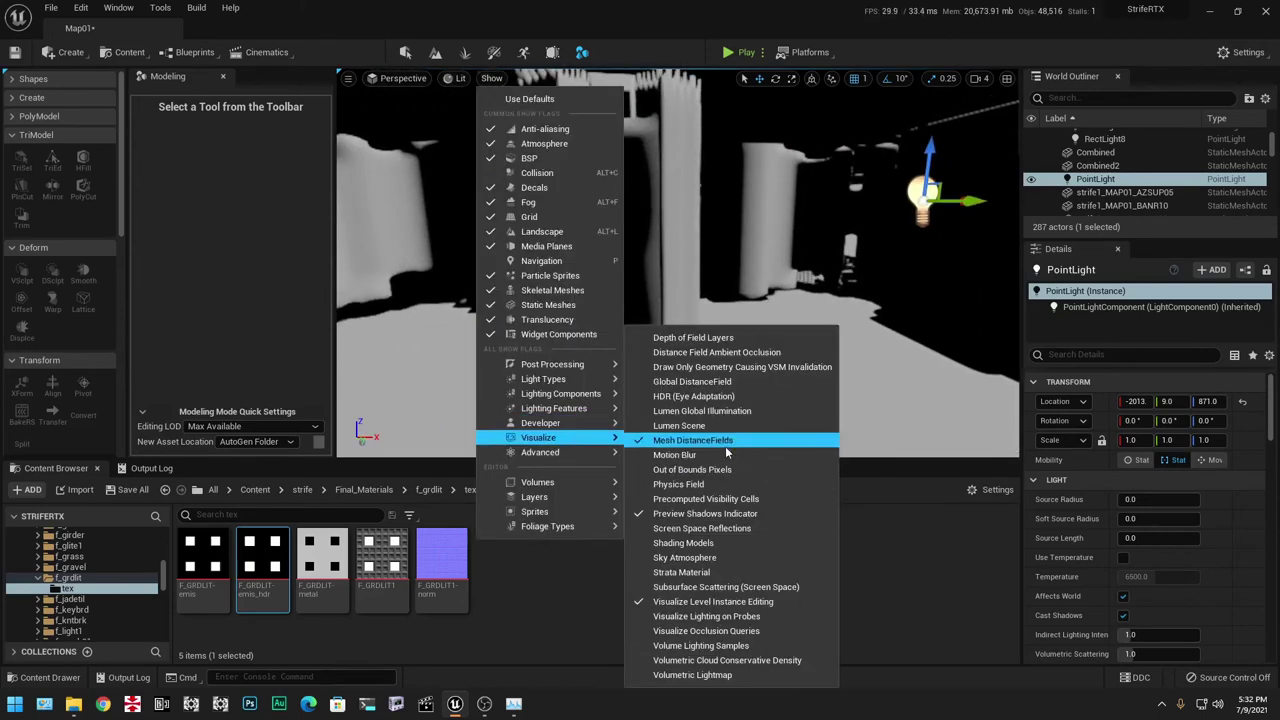
left_click(724, 443)
Turn on the Lumen Scene visualization and move the point light to a Y location of -88.
left_click(491, 78)
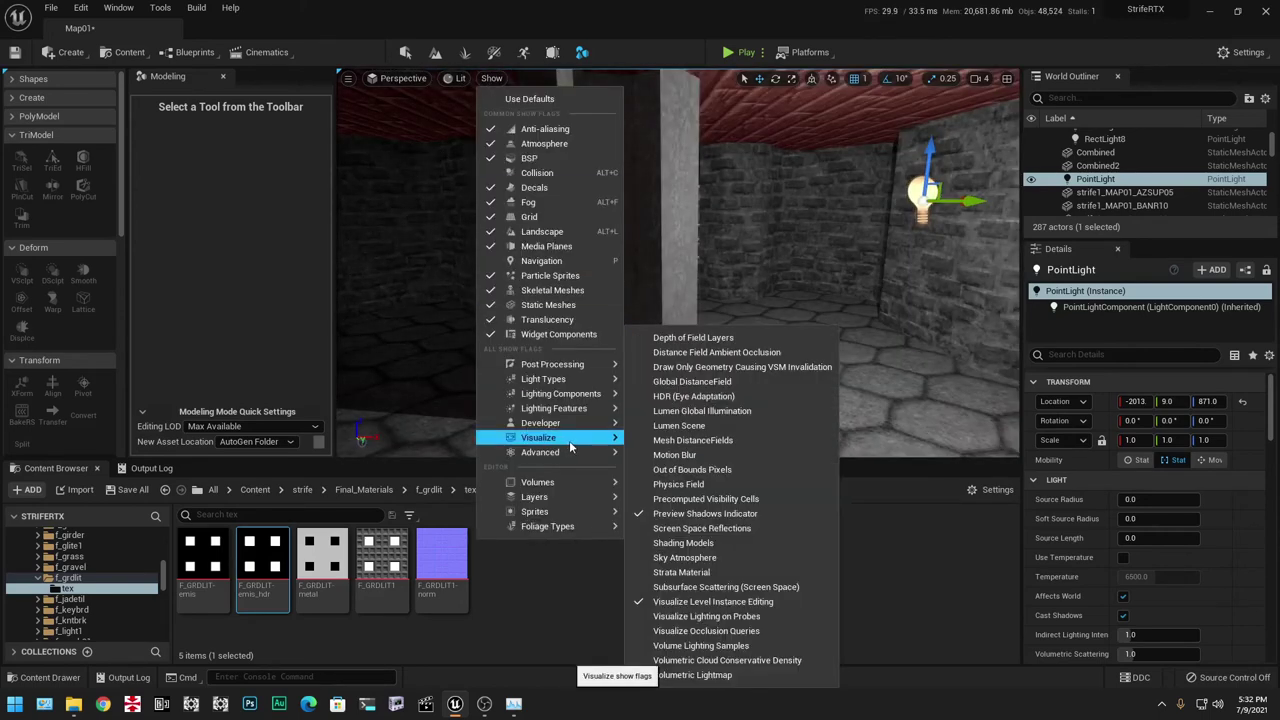
left_click(691, 424)
right_click_drag(691, 424, 688, 424)
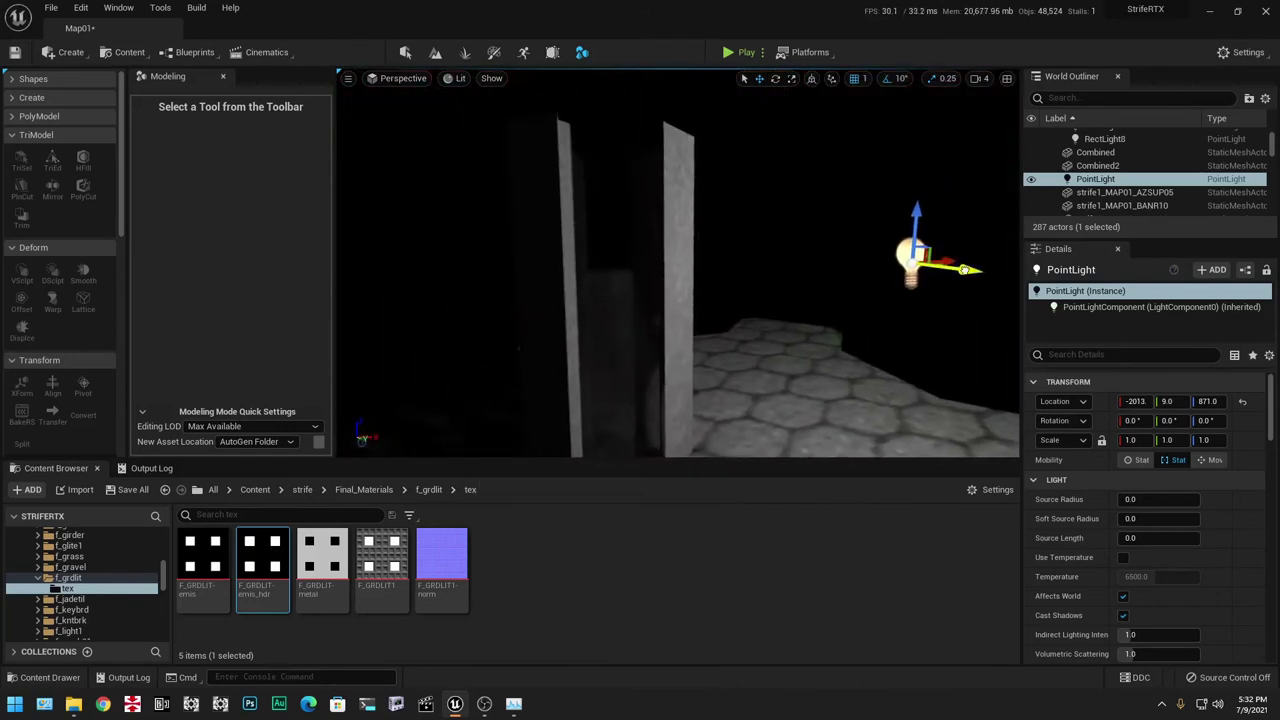
left_click_drag(985, 272, 1011, 315)
left_click_drag(948, 285, 837, 197)
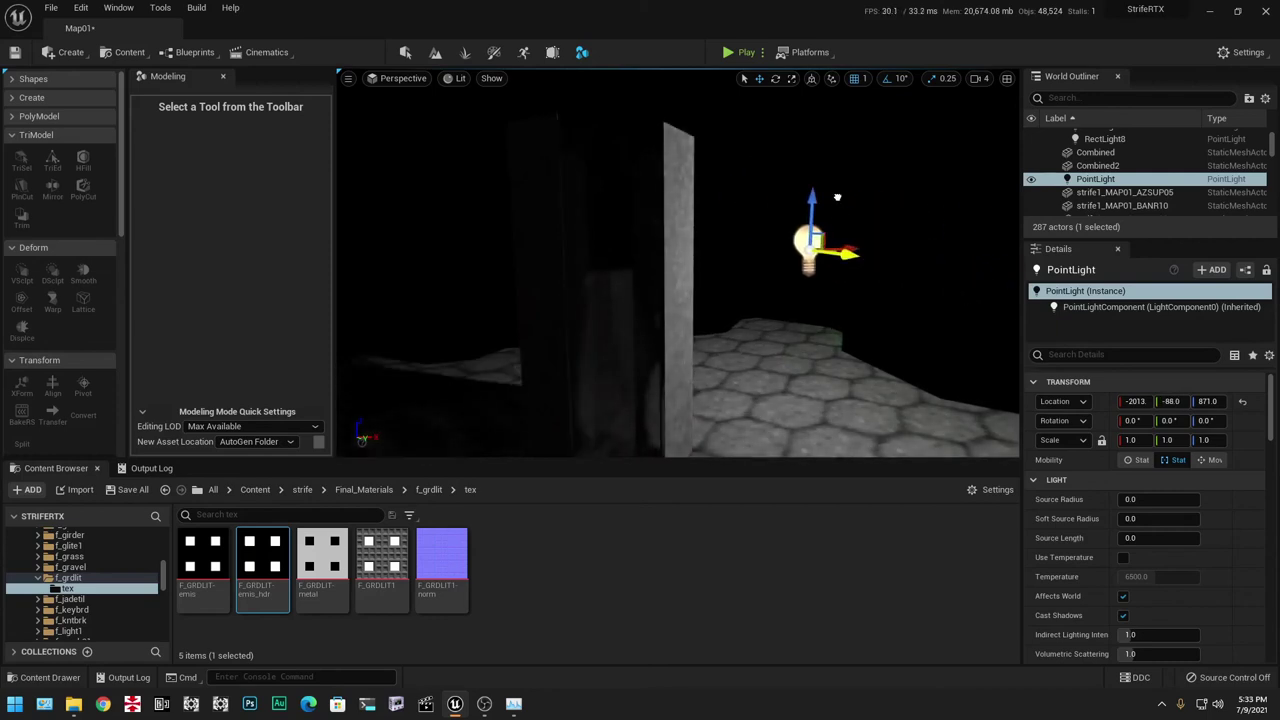
Examine the pillar and floor in the Lumen Scene visualization, then turn the visualization off.
right_click_drag(670, 286, 655, 260)
key("w")
right_click_drag(678, 262, 788, 312)
left_click(495, 79)
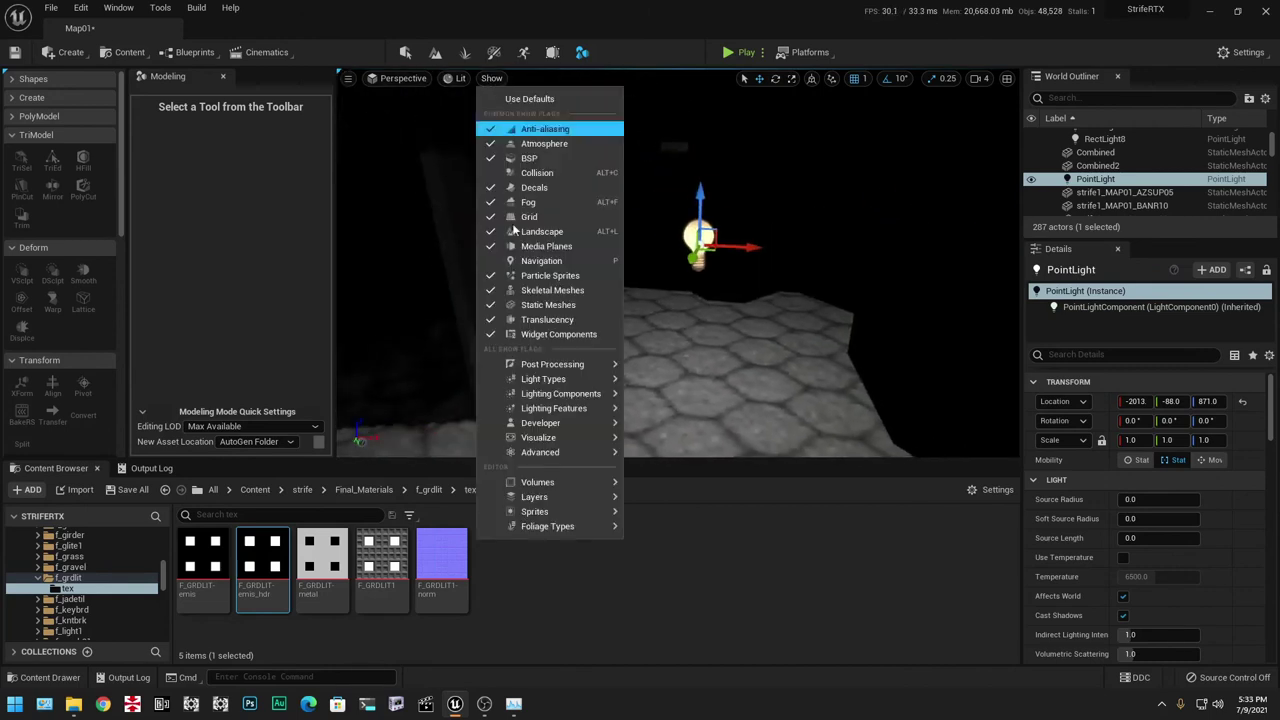
mouse_move(530, 437)
left_click(700, 423)
Turn on the Mesh DistanceFields visualization, select the pillar's strife1_MAP01_CONCRT01 mesh and open it in the static mesh editor.
left_click(491, 78)
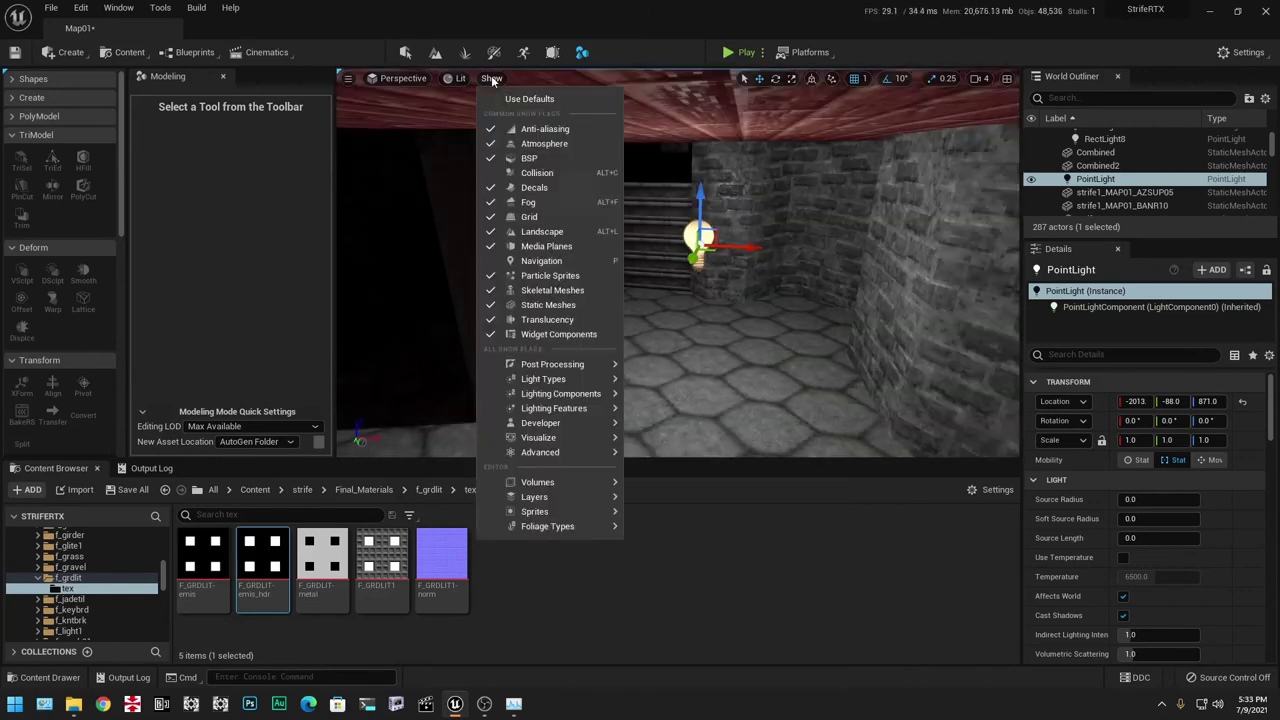
left_click(709, 441)
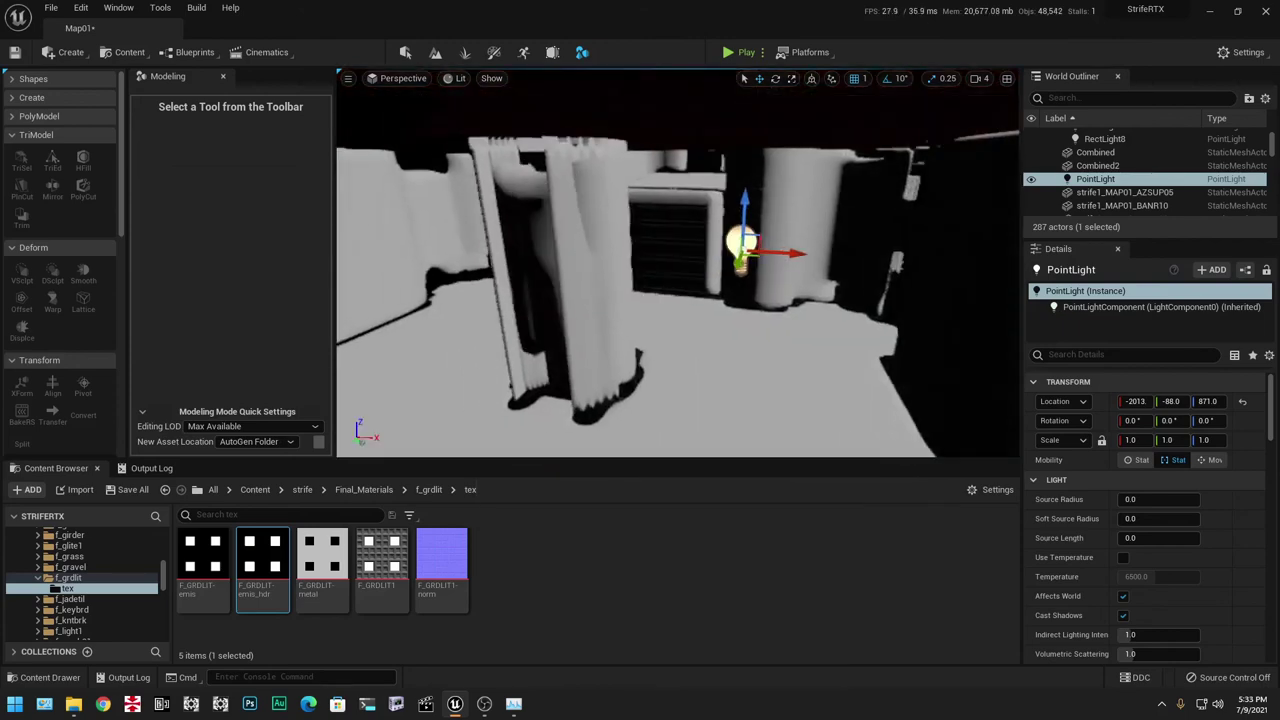
right_click_drag(678, 280, 612, 270)
left_click(612, 270)
right_click_drag(705, 209, 705, 209)
double_click(1130, 517)
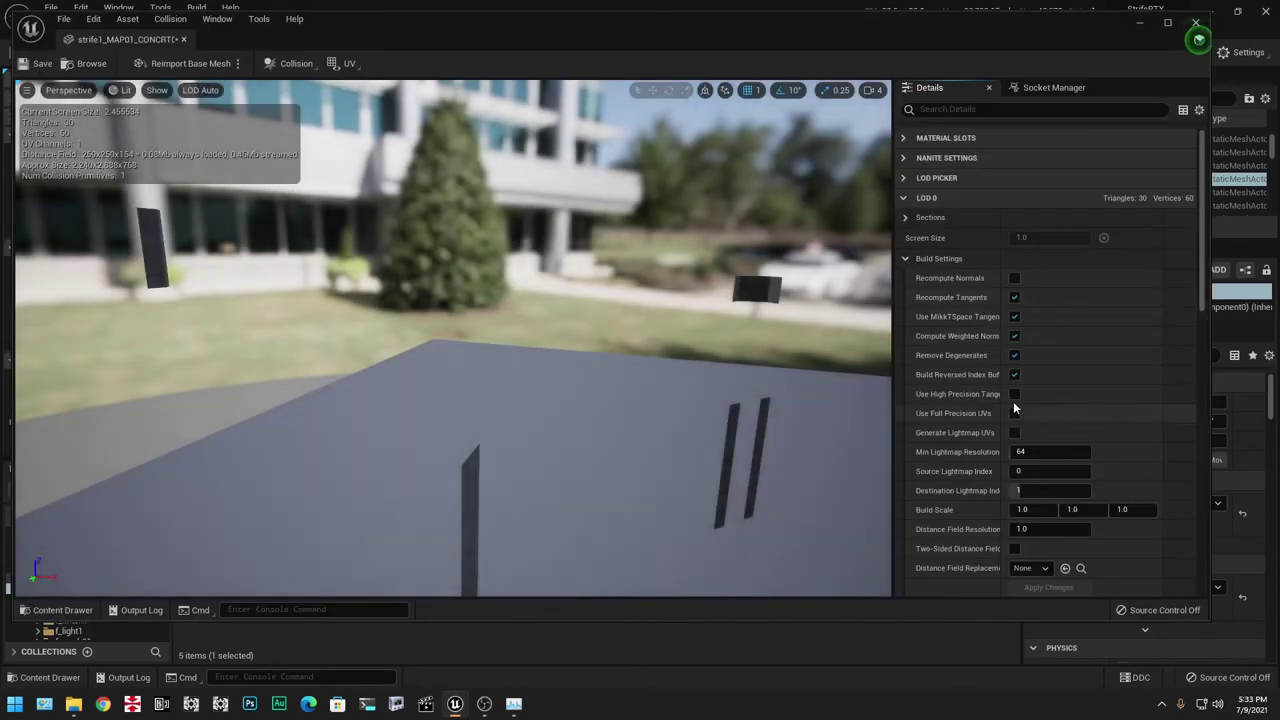
Enable recomputed normals, high precision tangents and full precision UVs in the mesh's LOD 0 build settings.
left_click(1015, 278)
left_click(1015, 394)
left_click(1015, 413)
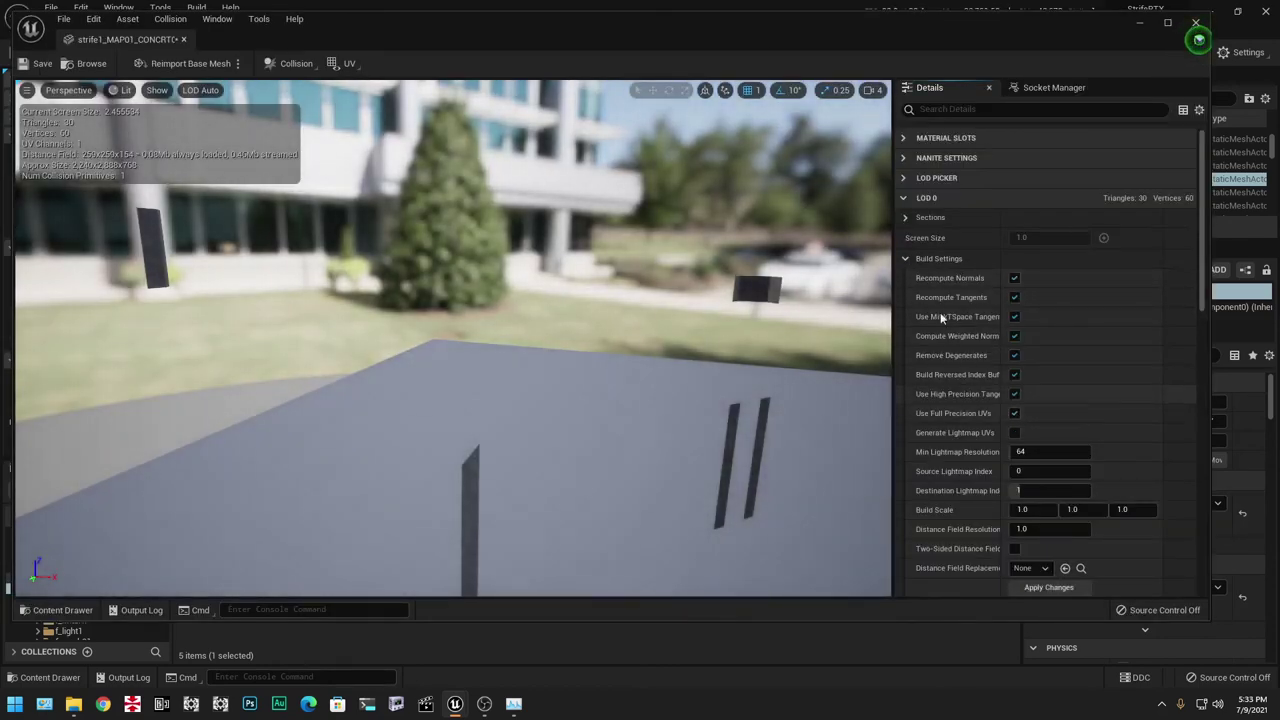
Set the mesh's distance field resolution to 100, apply the build changes and close the mesh editor.
scroll(938, 447, "down", 1)
scroll(938, 447, "down", 3)
left_click_drag(1022, 448, 1090, 446)
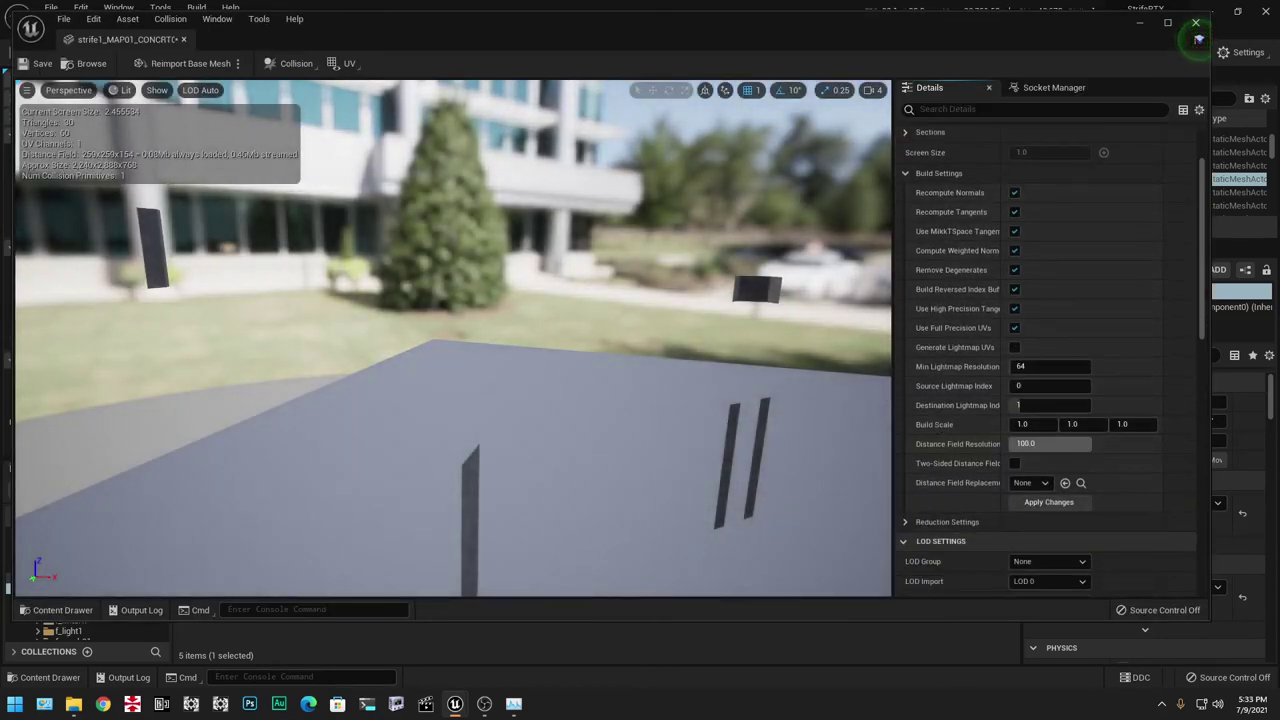
left_click(1049, 503)
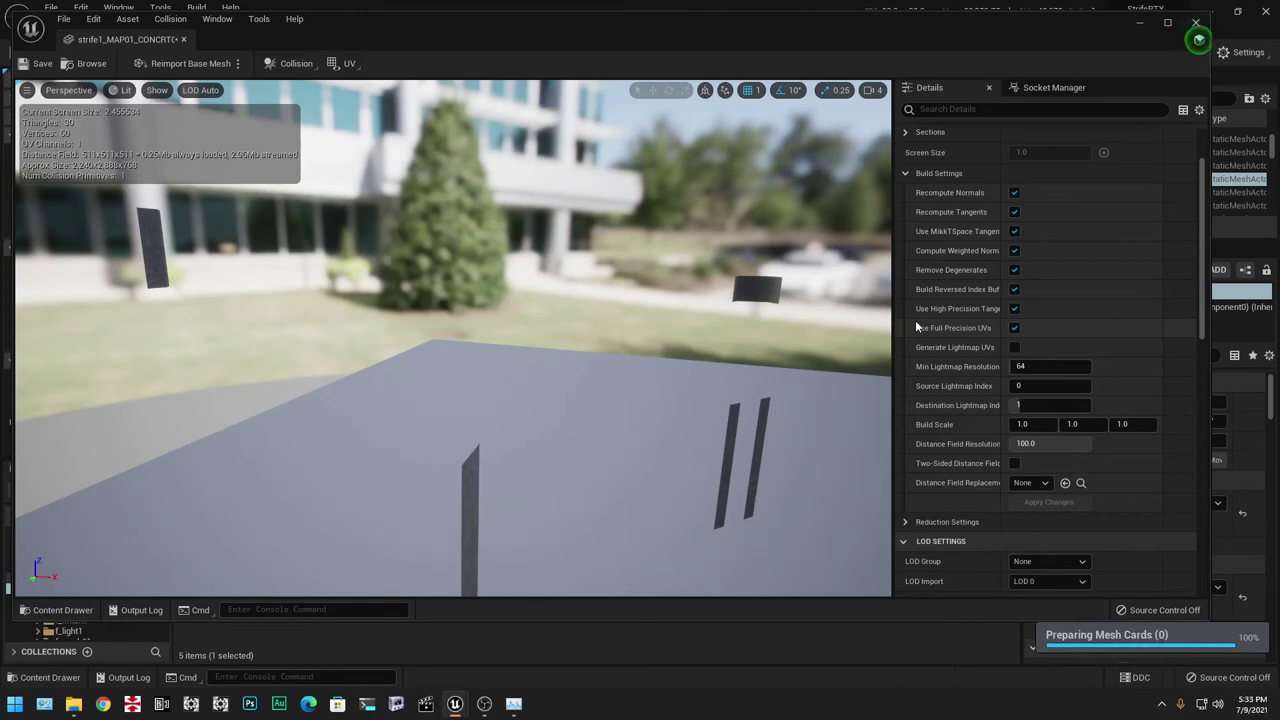
left_click(1195, 24)
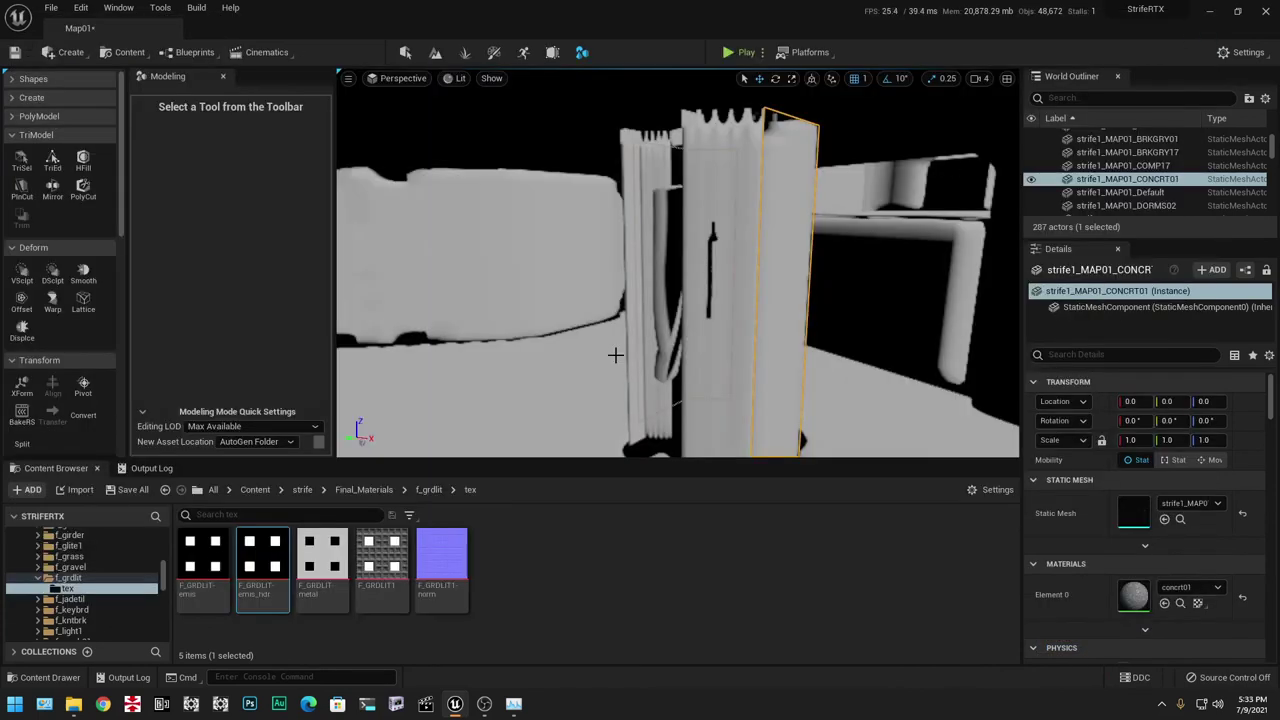
Examine the pillar's rebuilt distance field, turn off the Mesh DistanceFields visualization and inspect the lit pillar from several sides.
right_click_drag(678, 263, 440, 250)
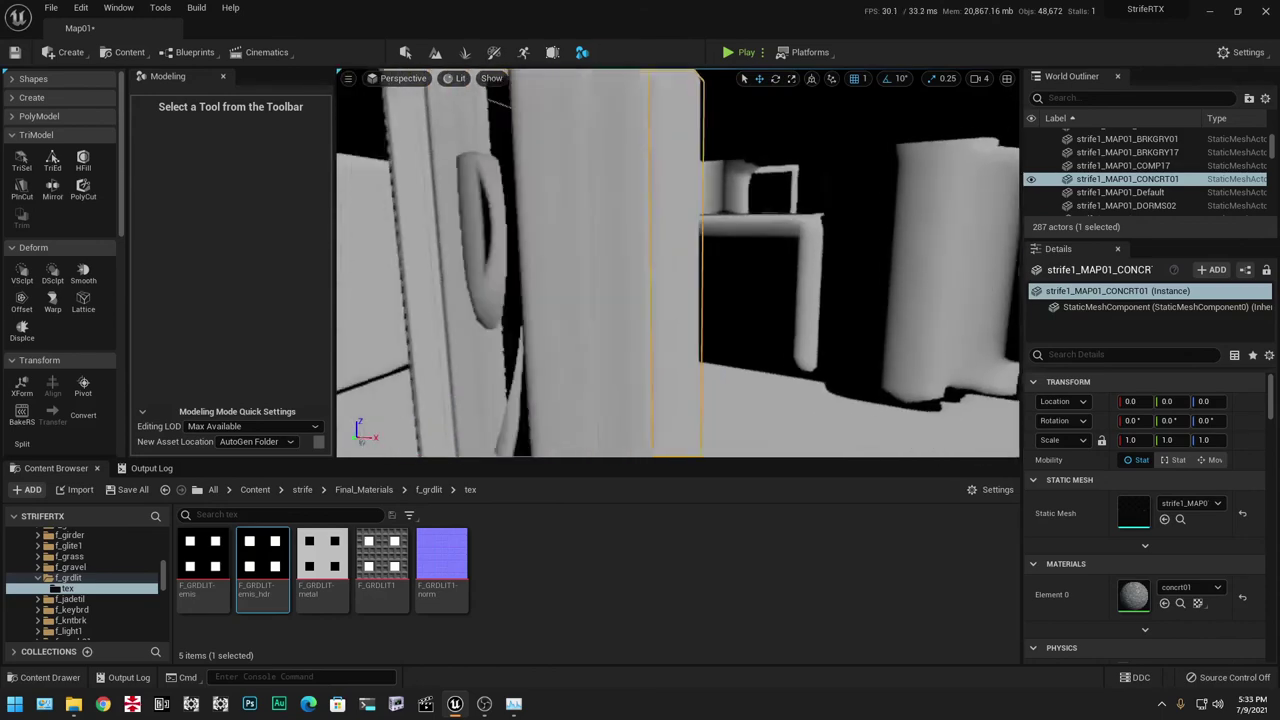
left_click(491, 78)
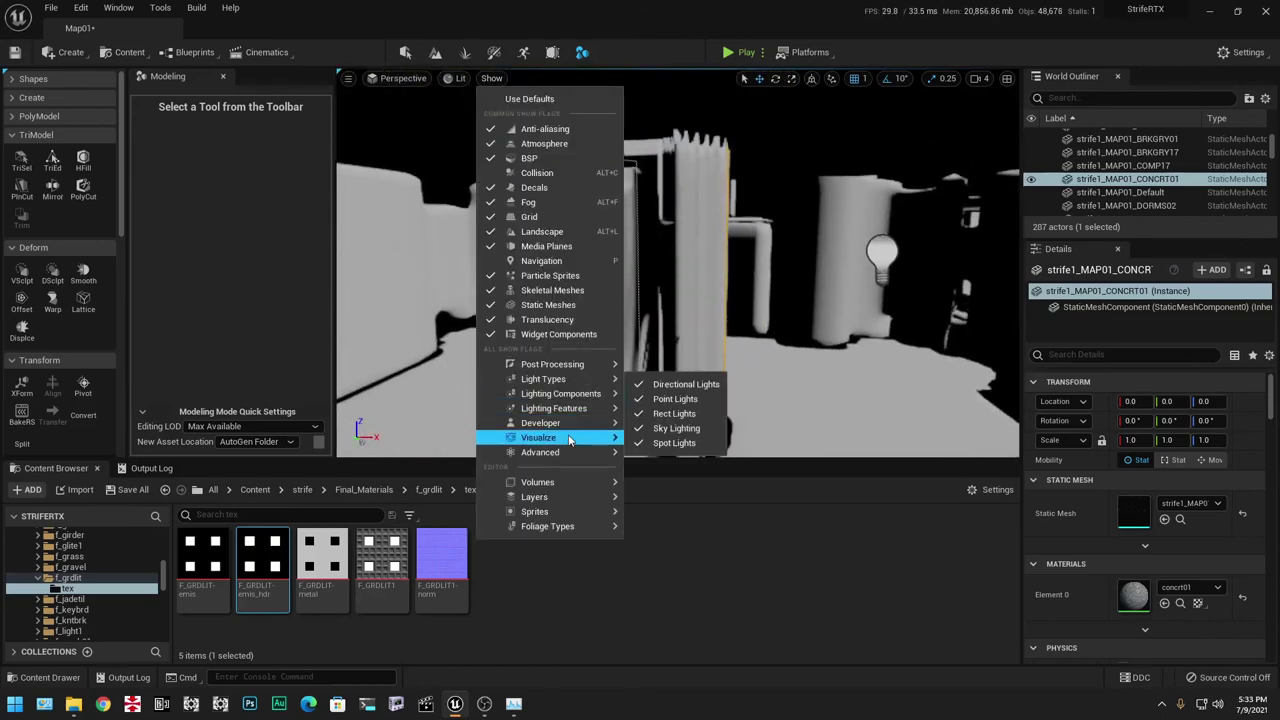
mouse_move(570, 440)
left_click(690, 437)
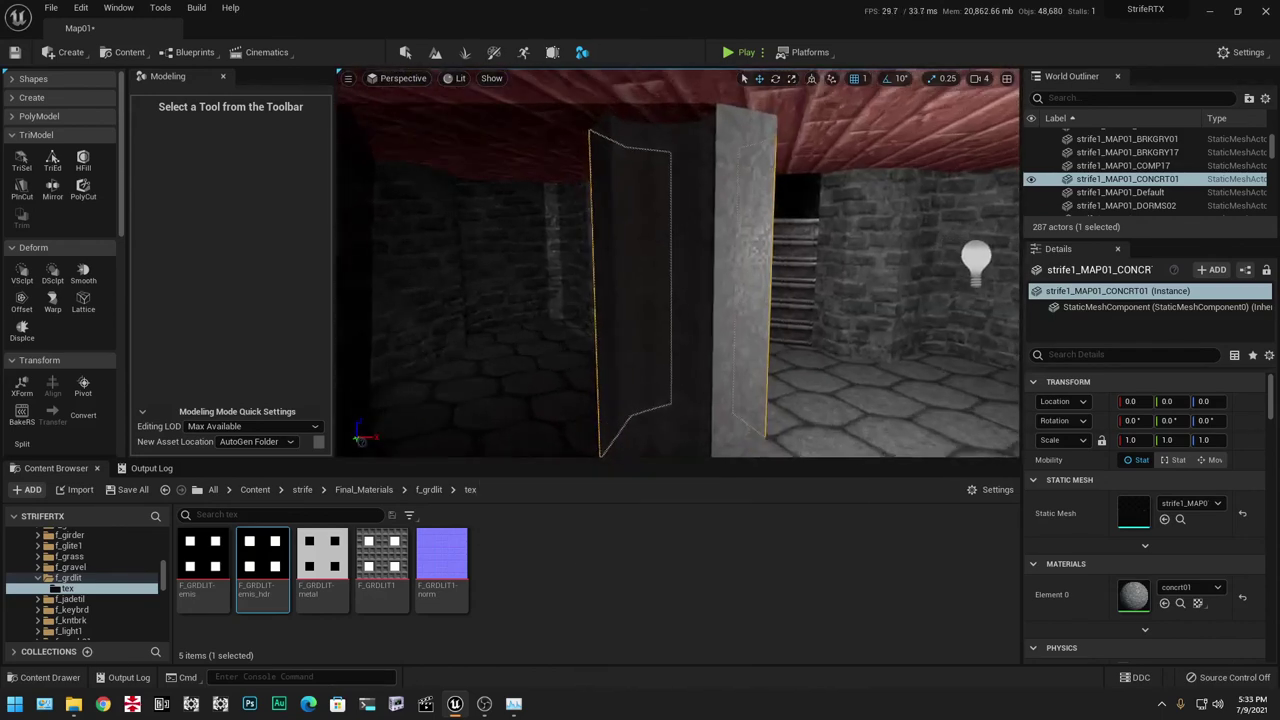
right_click_drag(680, 300, 560, 335)
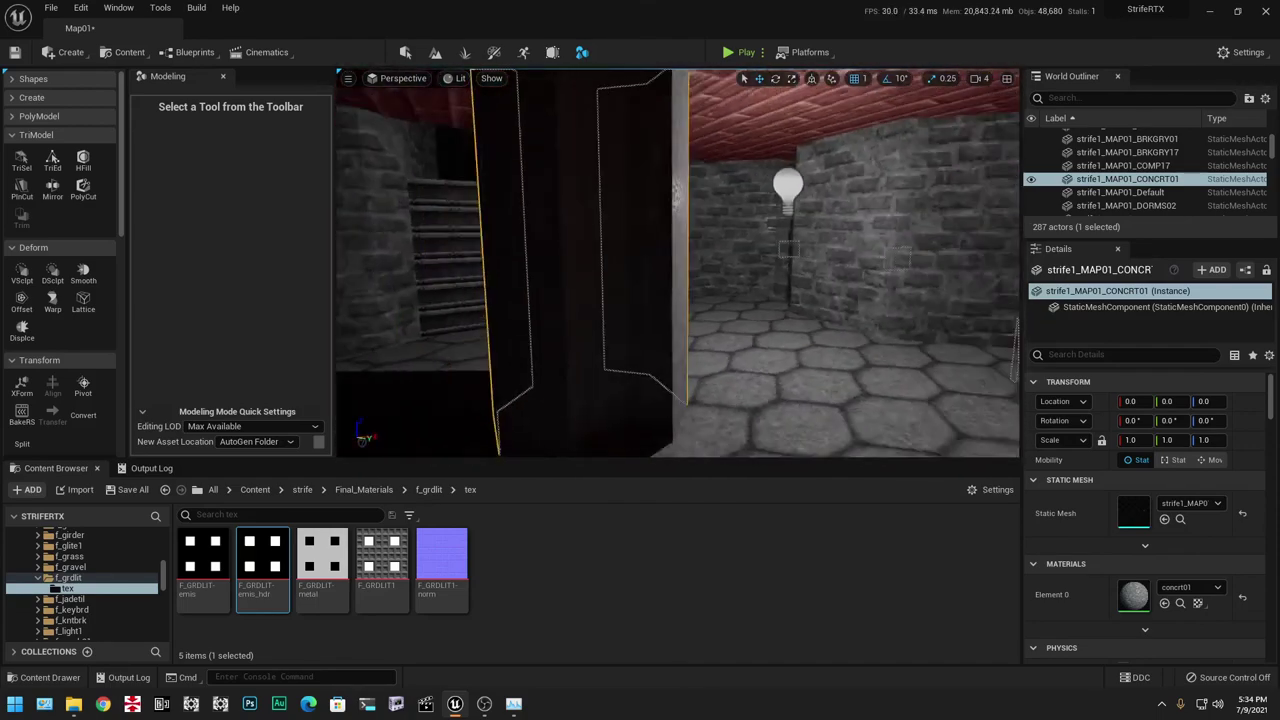
right_click_drag(678, 263, 885, 265)
right_click_drag(658, 296, 508, 270)
Switch to File Explorer and open DefaultEngine.ini from the project's Config folder at its renderer settings.
mouse_move(78, 708)
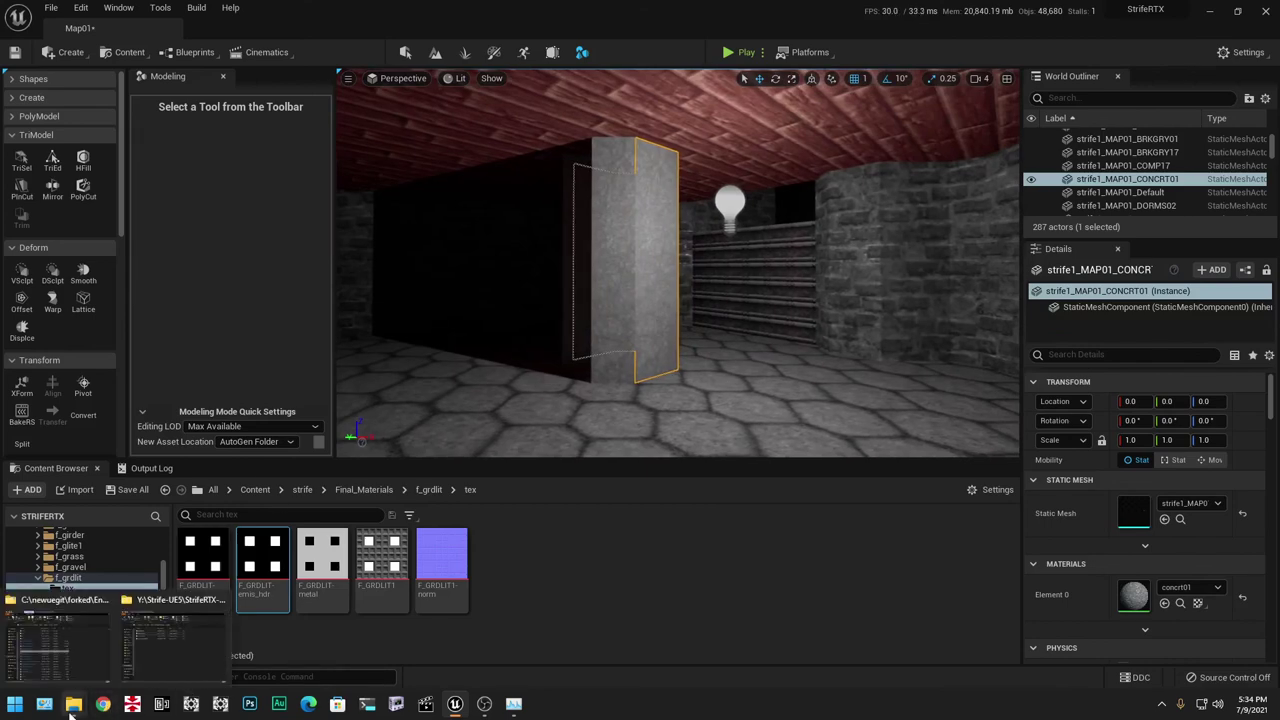
left_click(168, 637)
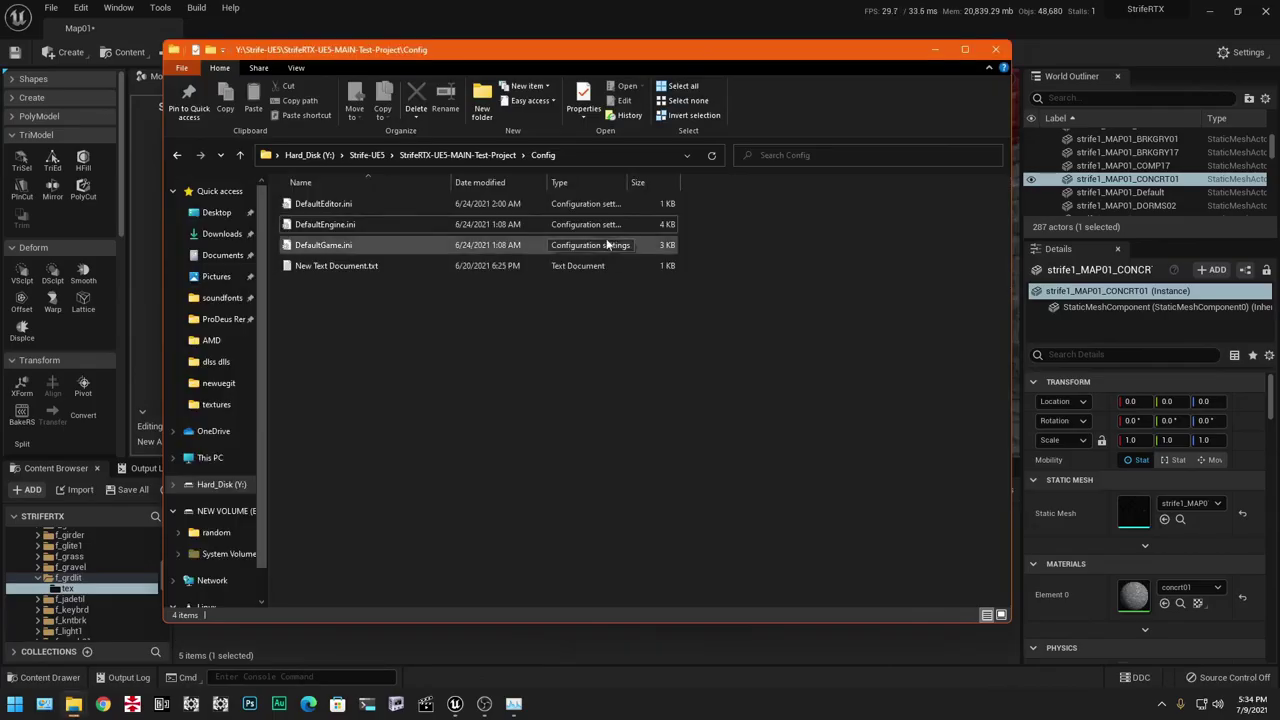
left_click(329, 226)
double_click(329, 226)
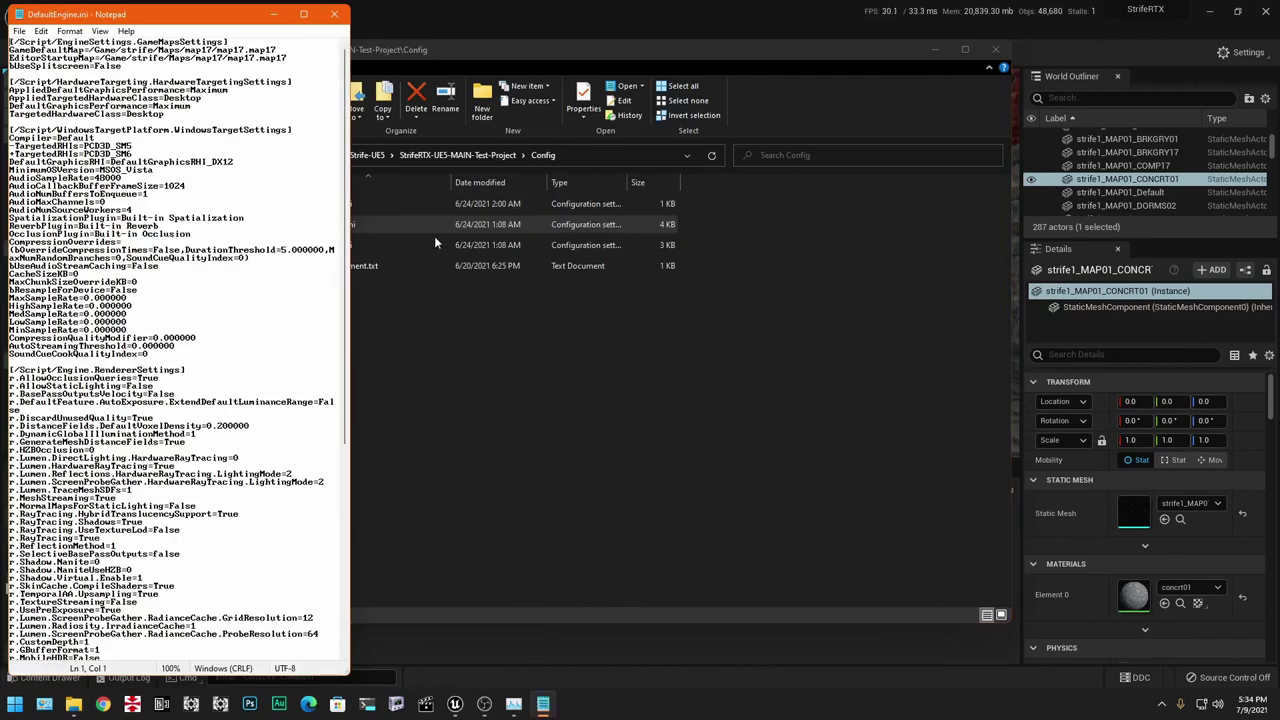
scroll(236, 410, "down", 7)
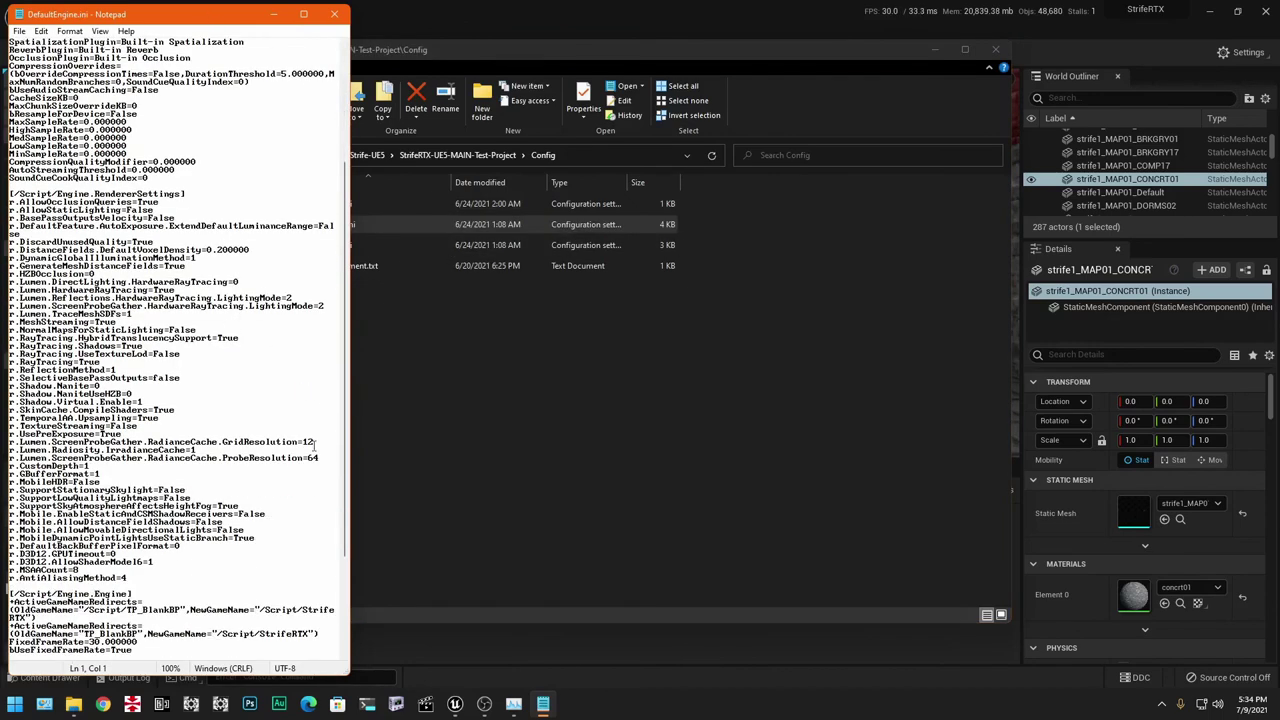
Highlight the Lumen radiance cache and irradiance cache lines in DefaultEngine.ini, then close the file and minimize its folder window.
left_click_drag(325, 457, 9, 442)
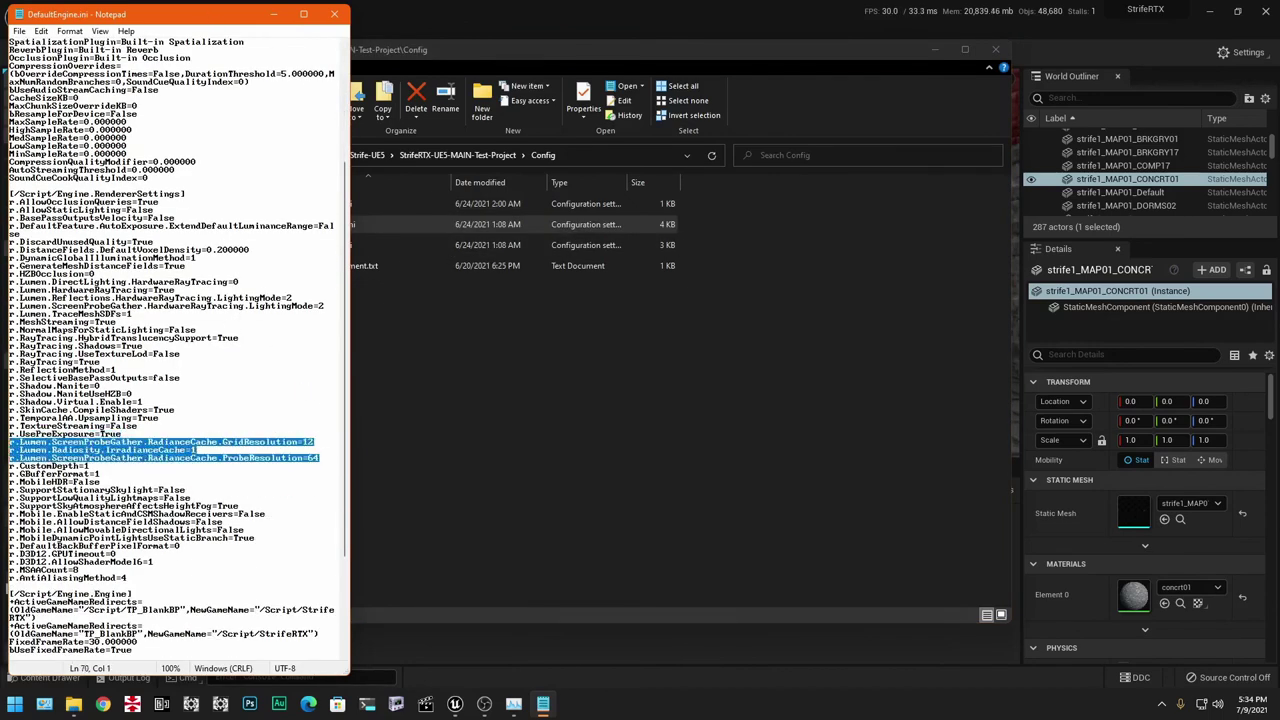
left_click(320, 441)
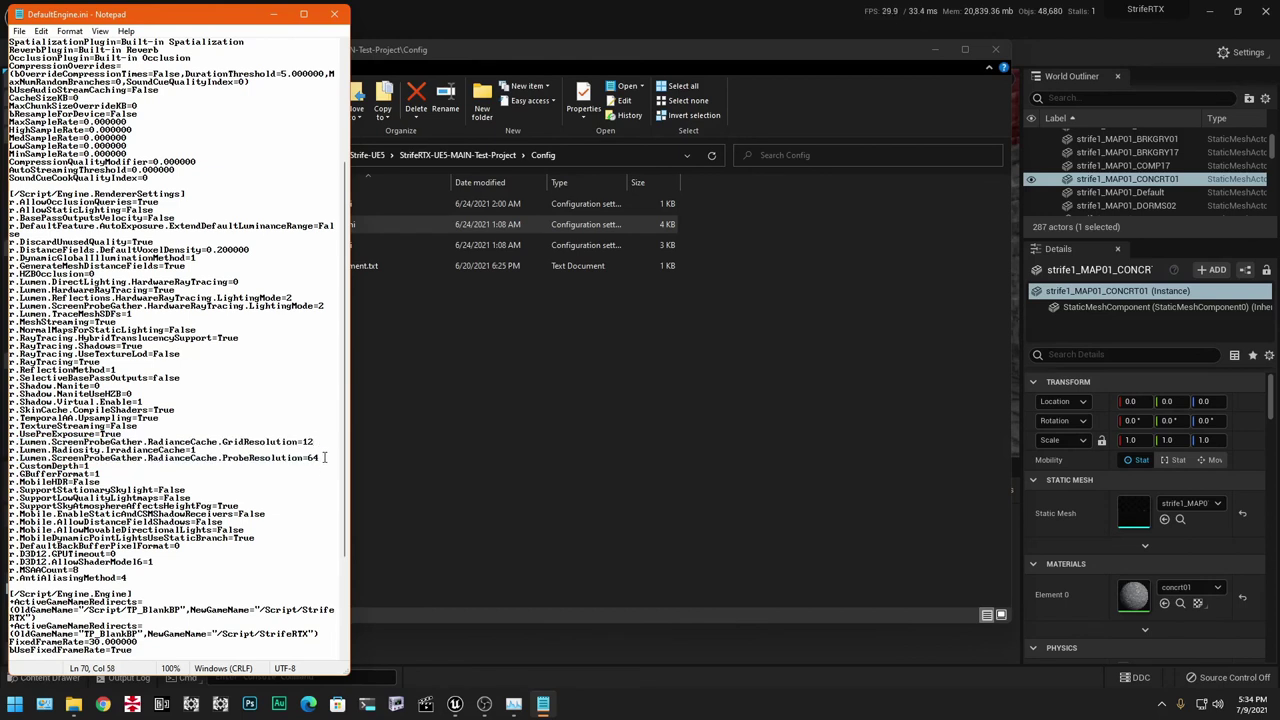
left_click_drag(322, 457, 9, 457)
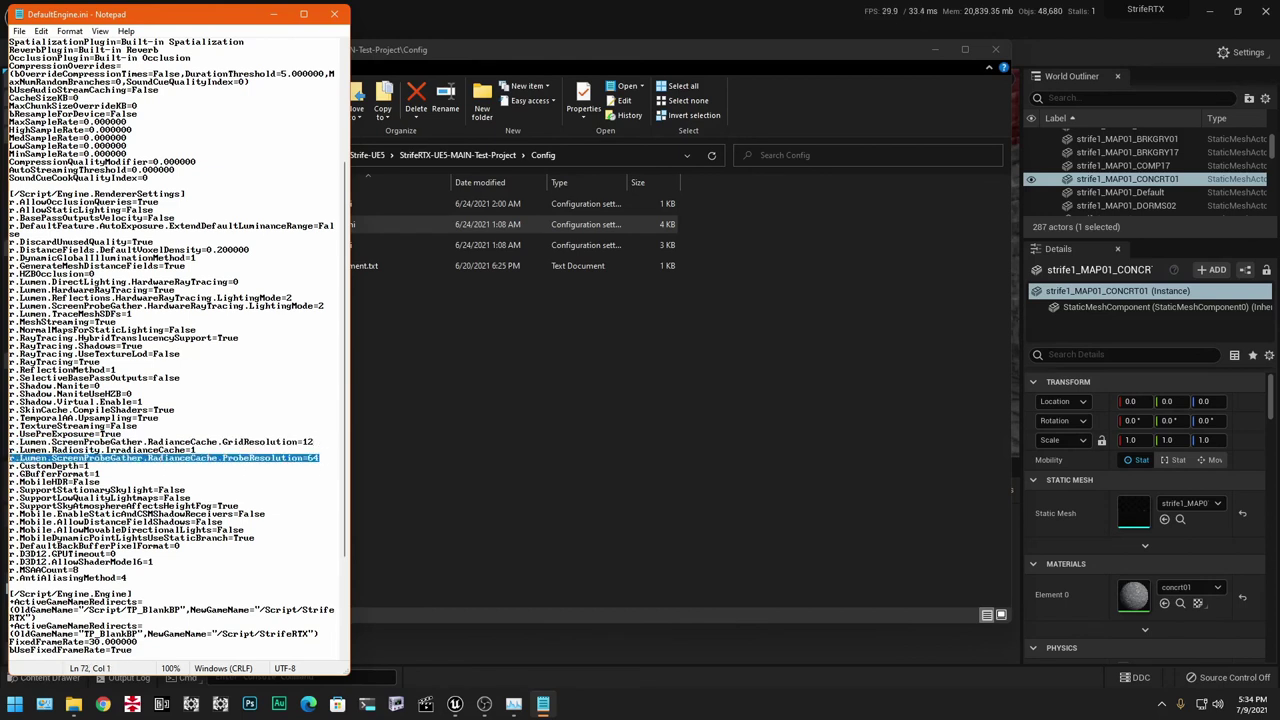
left_click(334, 14)
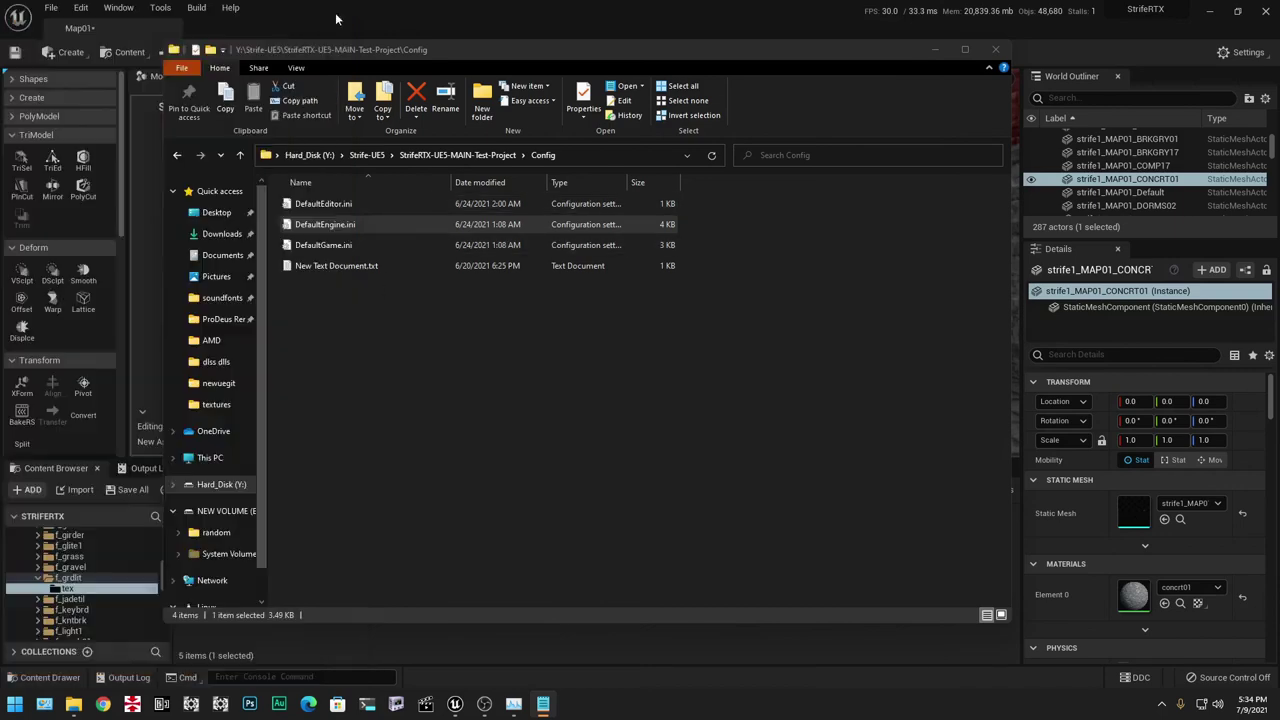
left_click(935, 49)
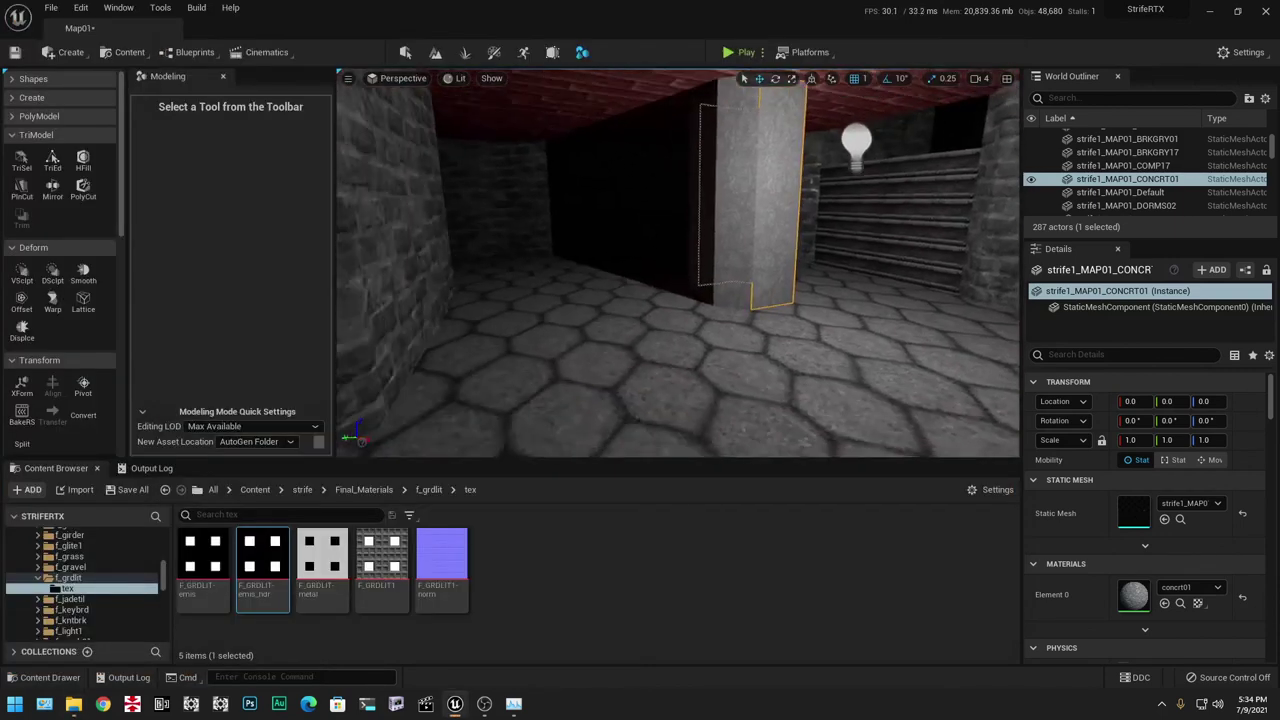
right_click_drag(678, 263, 935, 262)
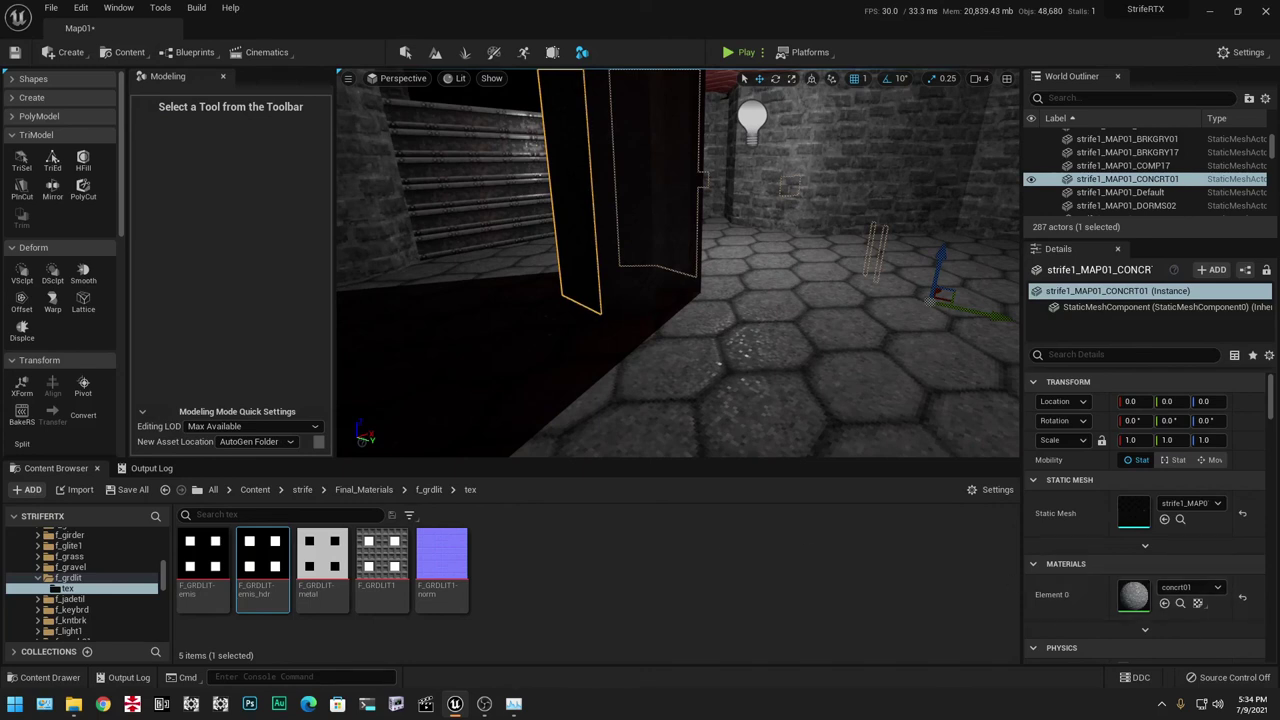
left_click(1252, 704)
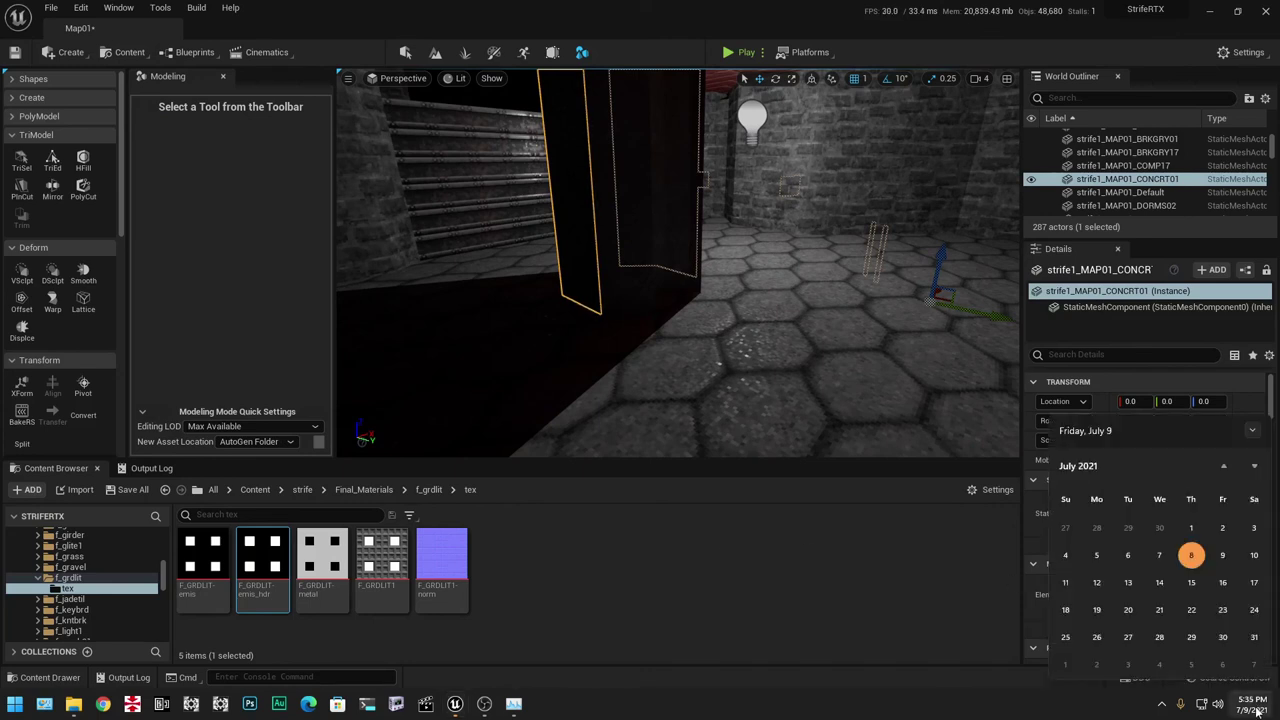
left_click(1257, 710)
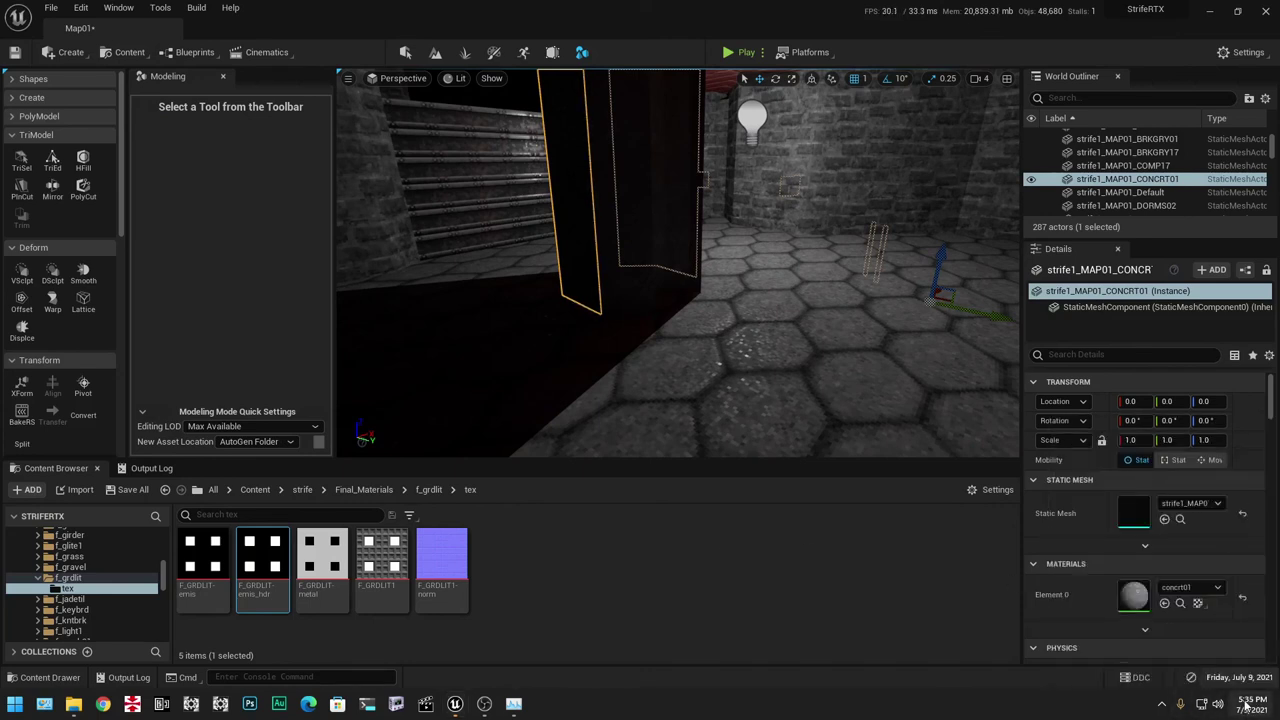